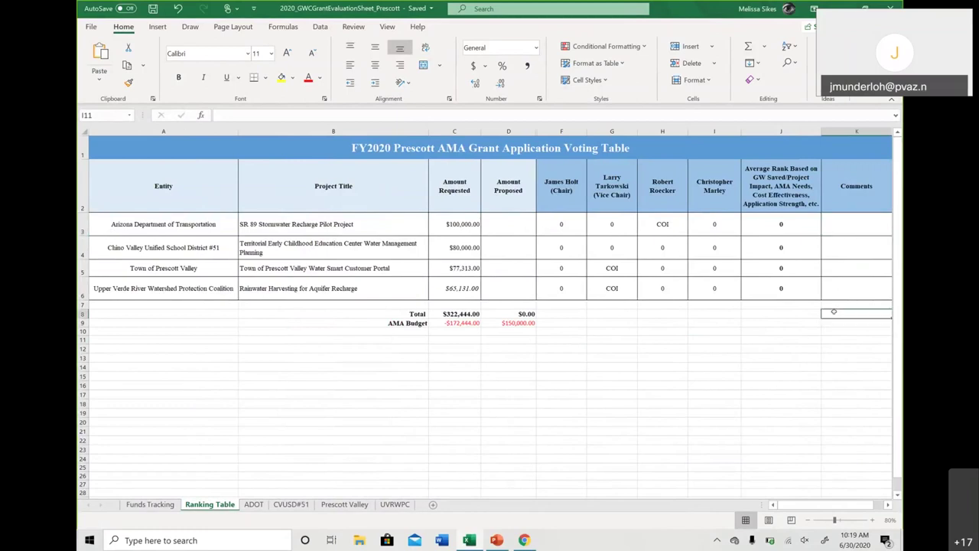
Step: Begin cell K8 with "General Comments:", the vice chair's surname and "- we have money available from Grant as well as from withdrawal fees"
{"action": "type", "text": "omme"}
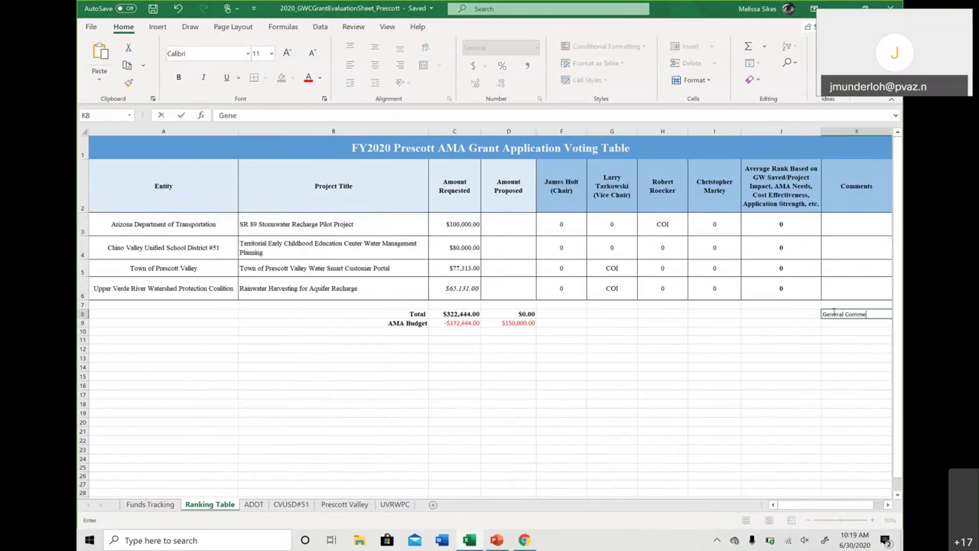
{"action": "type", "text": "nts: Tarkowski"}
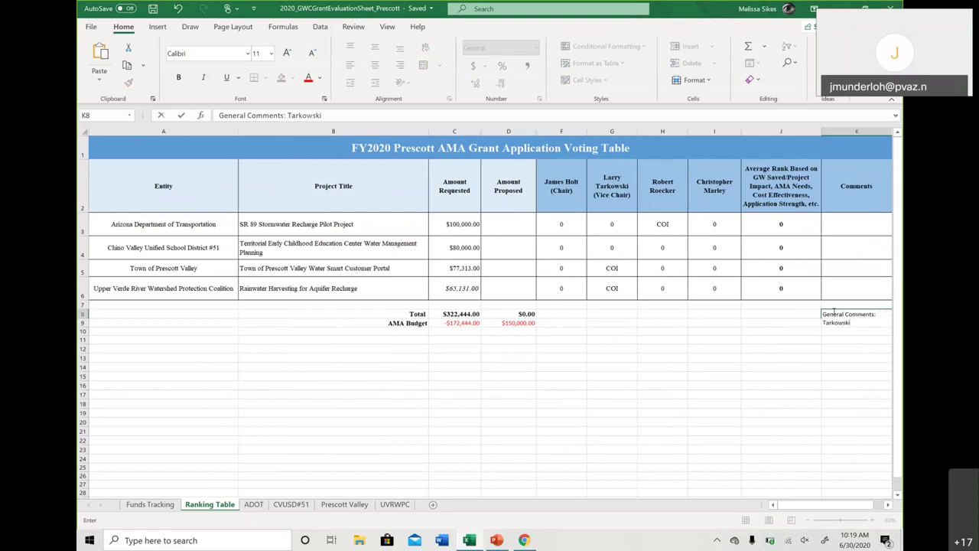
{"action": "type", "text": " - we have money avi"}
{"action": "key", "text": "BackSpace"}
{"action": "type", "text": "aila"}
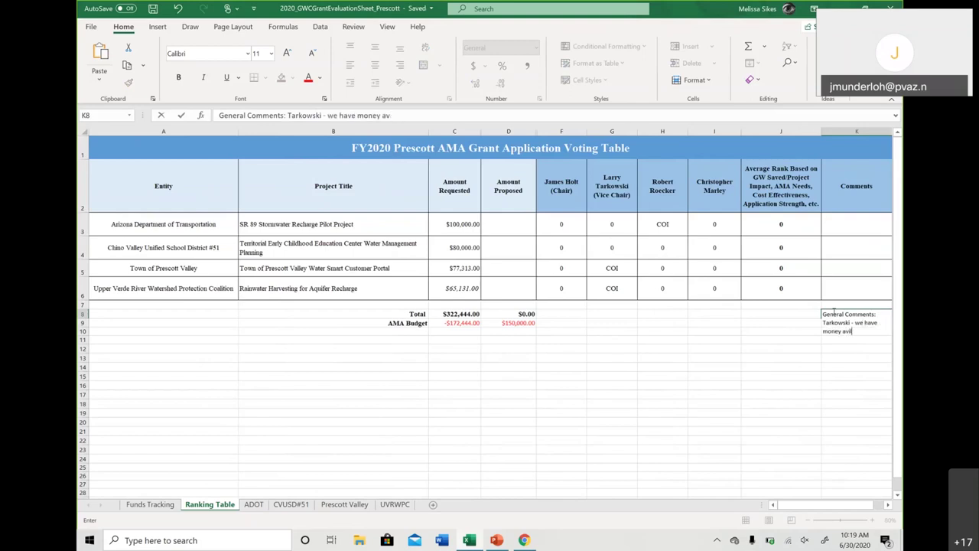
{"action": "type", "text": "ble from Grant as well"}
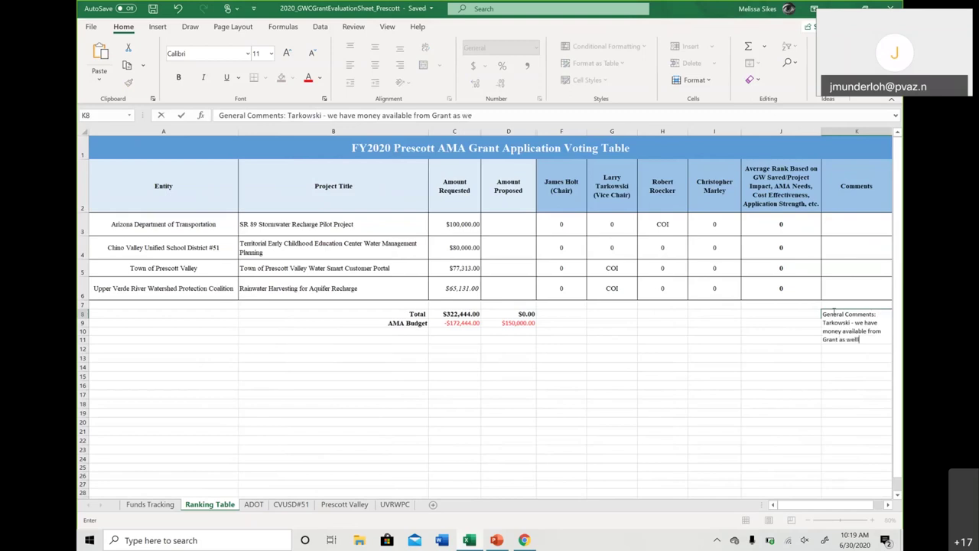
{"action": "type", "text": " ass"}
{"action": "type", "text": " as from withdrawal fees"}
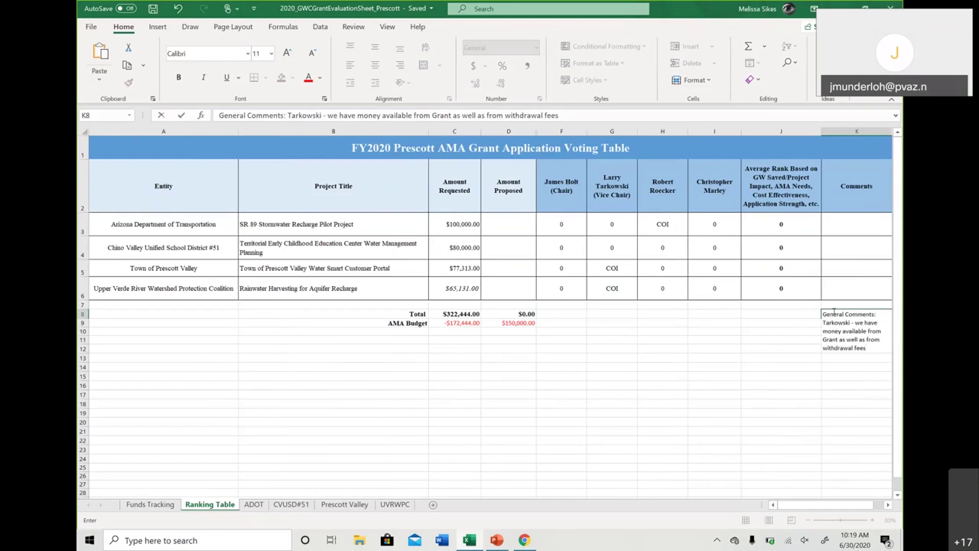
Step: Continue the K8 comment with ", there is an opportunity to fund 3 projects if we combine two funds"
{"action": "type", "text": ", there is an opportunity to fund"}
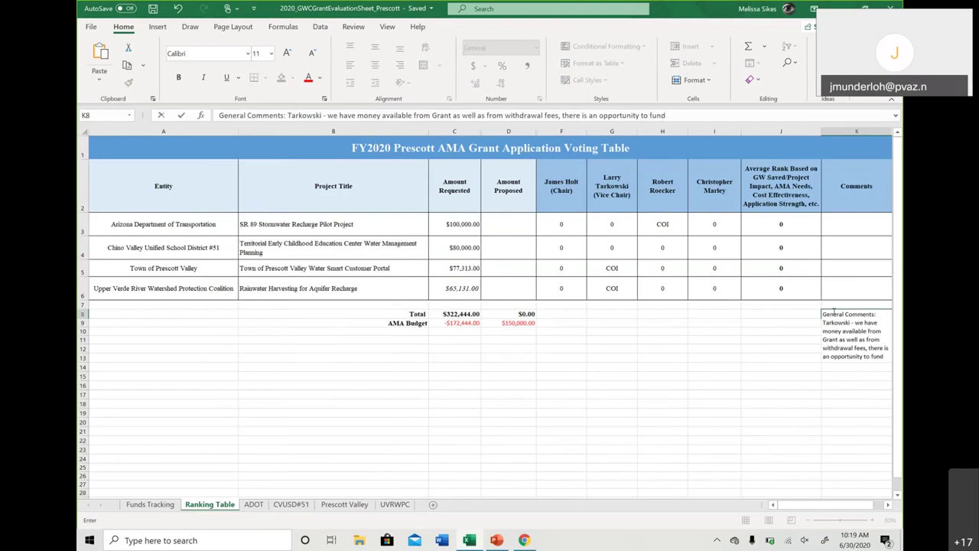
{"action": "type", "text": " 3 projects if we comb"}
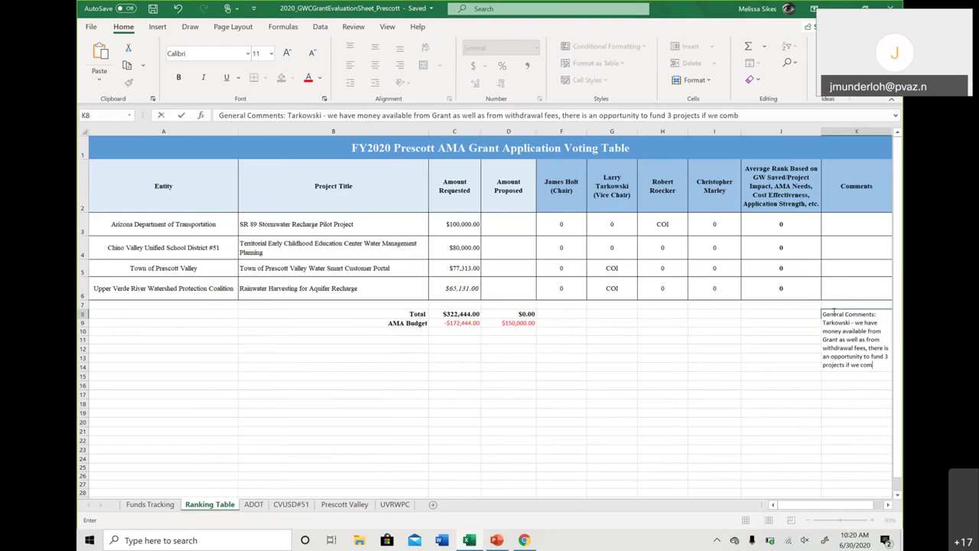
{"action": "type", "text": "ine two funds"}
Step: Add "I believe all projects have a lot of opportunity to educate as well as get governmental and communities involved" to the K8 comment
{"action": "type", "text": "elieve all pro"}
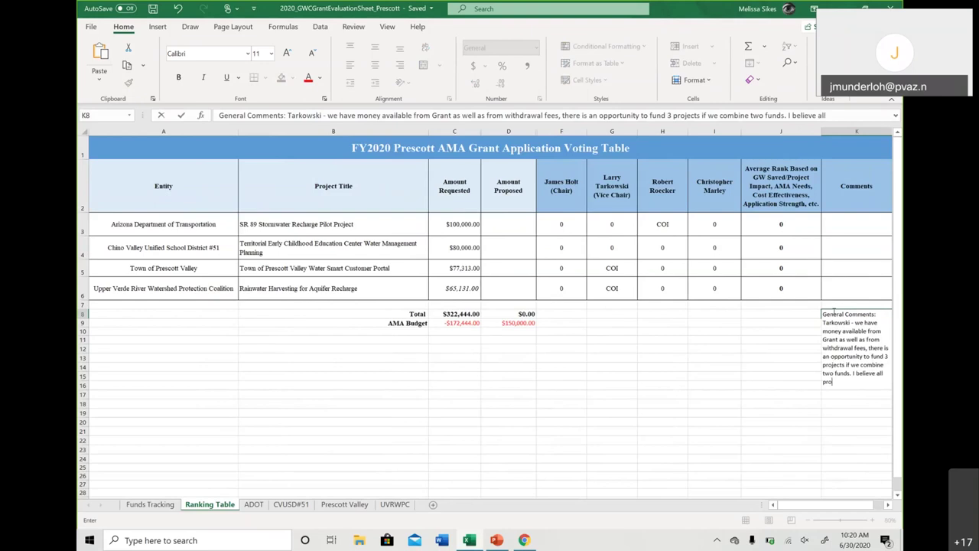
{"action": "type", "text": "jects"}
{"action": "type", "text": " have a lot"}
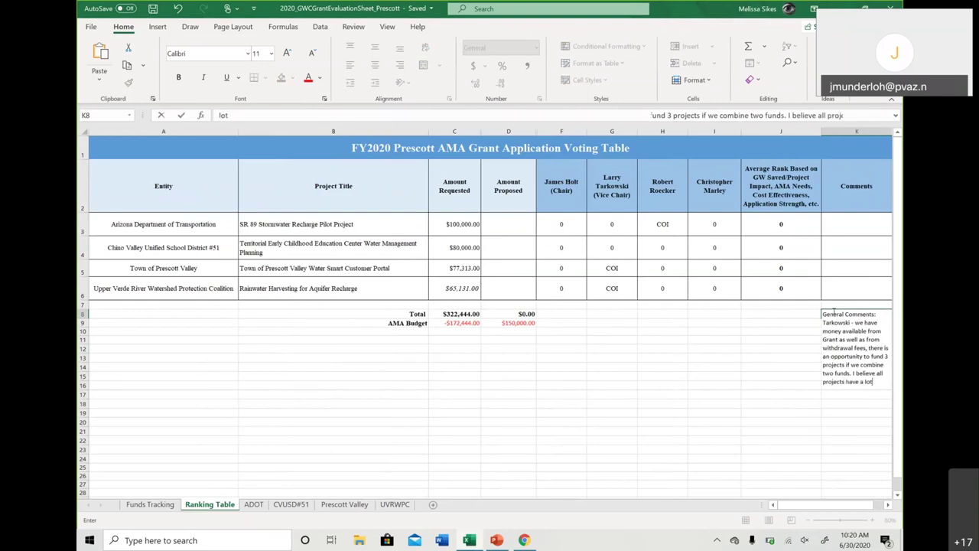
{"action": "type", "text": " of opp"}
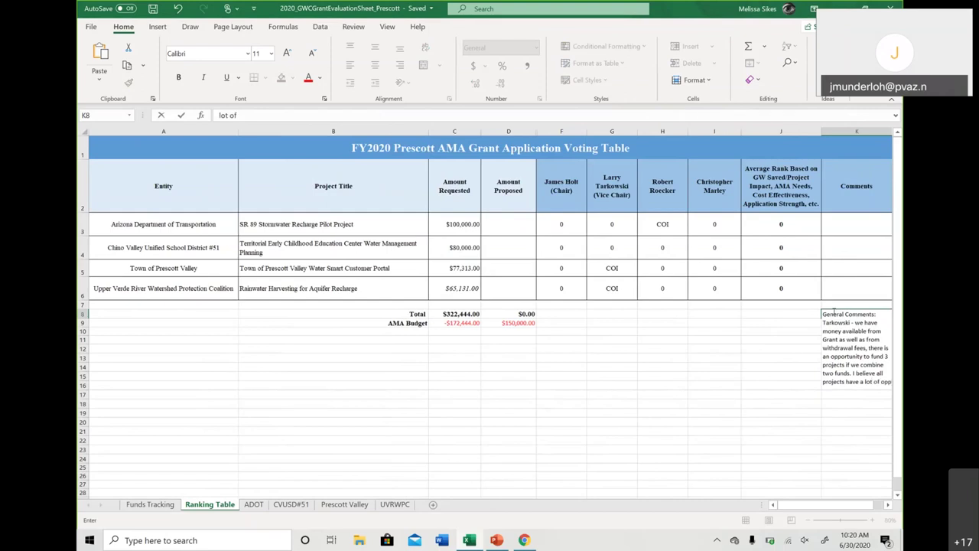
{"action": "type", "text": "ortunity to educate as well as "}
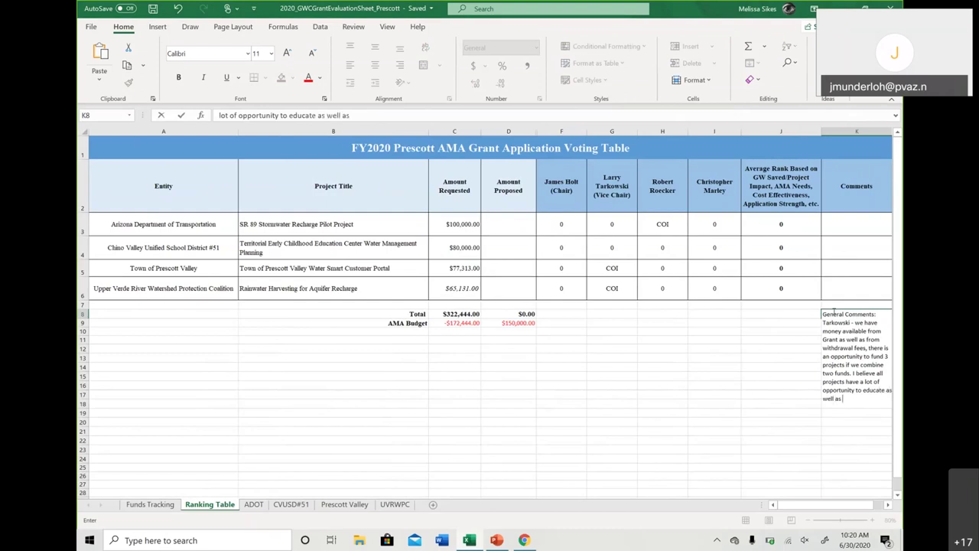
{"action": "type", "text": "get governmental and "}
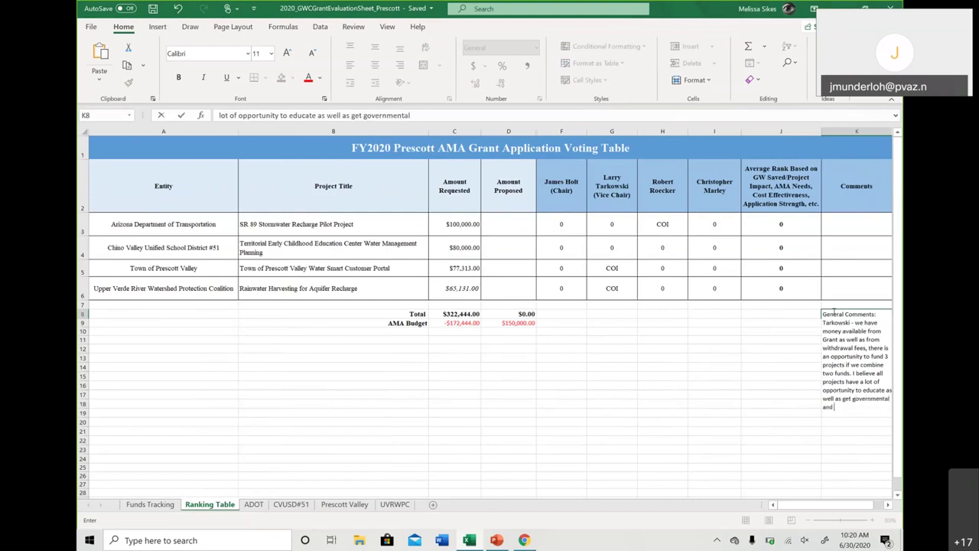
{"action": "type", "text": "communt"}
{"action": "type", "text": "ieis"}
{"action": "key", "text": "BackSpace"}
{"action": "key", "text": "BackSpace"}
{"action": "key", "text": "BackSpace"}
{"action": "key", "text": "BackSpace"}
{"action": "key", "text": "BackSpace"}
{"action": "key", "text": "BackSpace"}
{"action": "type", "text": "ities involved"}
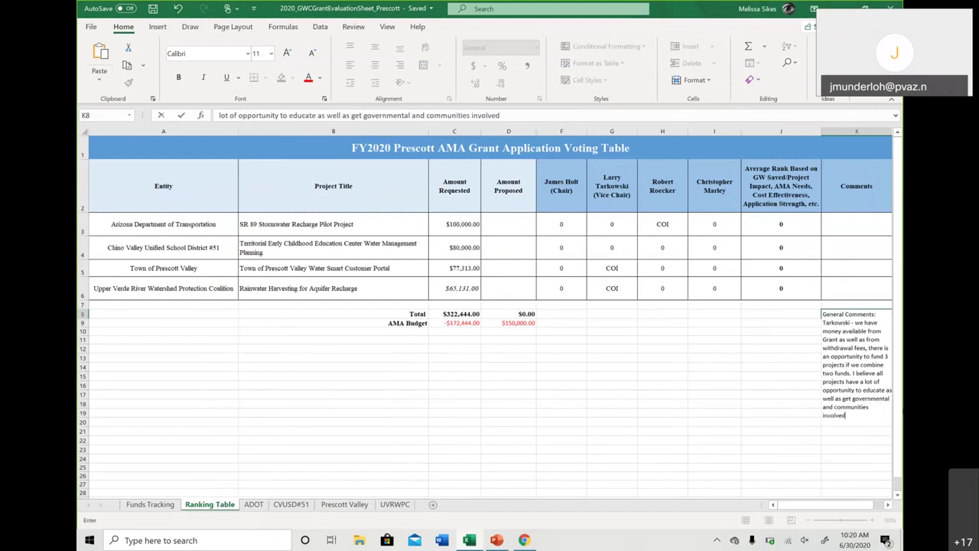
{"action": "left_click", "coordinate": [799, 401]}
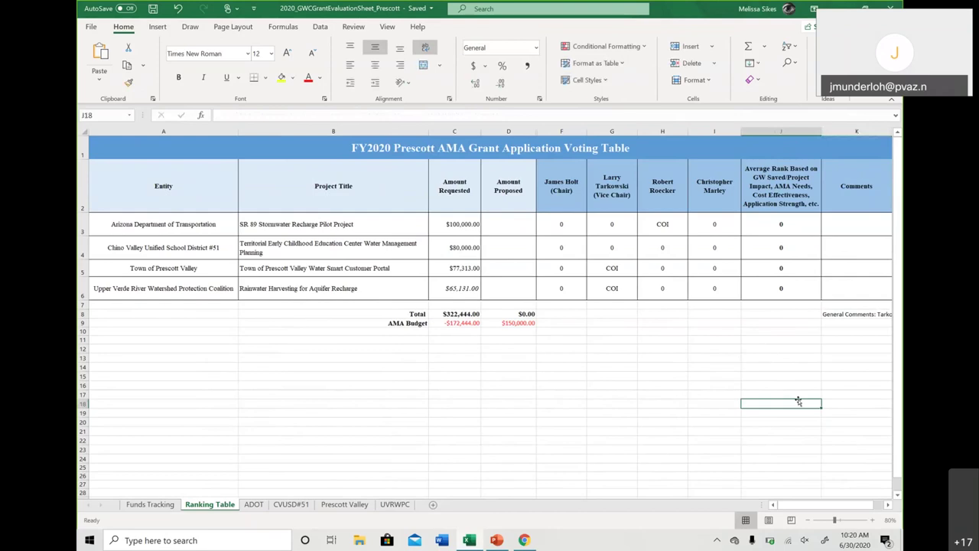
Step: Wrap the text of the general comment in cell K8 and align it vertically to the middle
{"action": "left_click", "coordinate": [856, 314]}
{"action": "left_click", "coordinate": [425, 48]}
{"action": "left_click", "coordinate": [375, 49]}
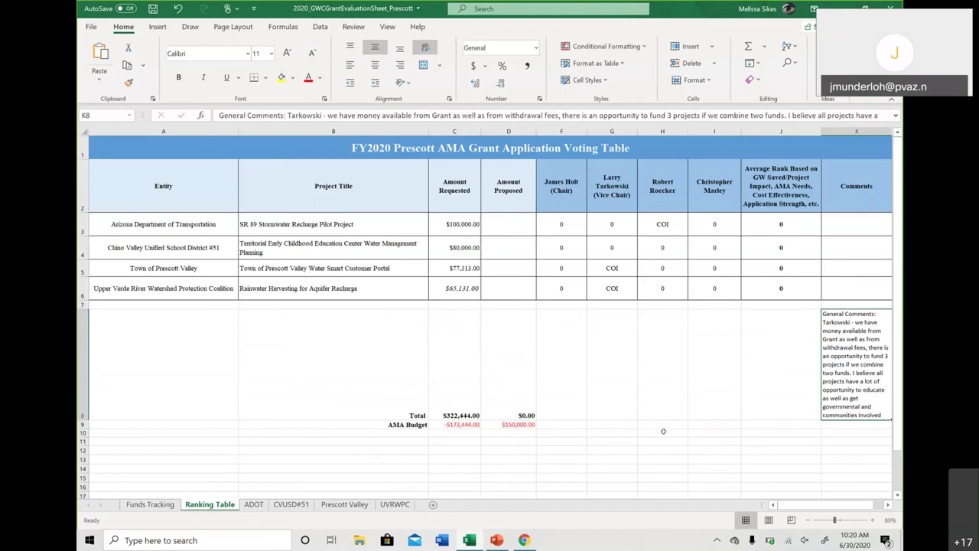
Step: Start the Arizona Department of Transportation comment in K3 with the commenting member's surname and "- Water level 350ft down, how far"
{"action": "left_click", "coordinate": [836, 224]}
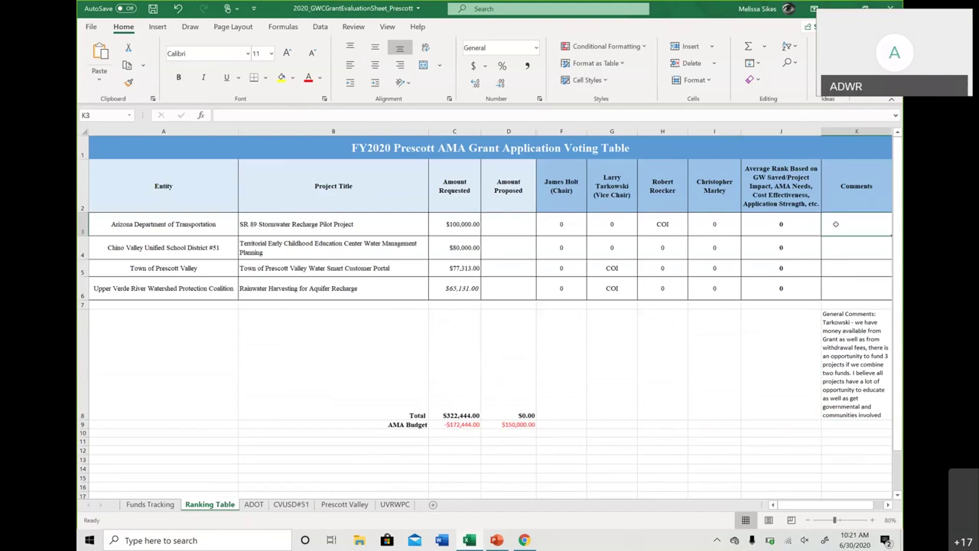
{"action": "type", "text": "Maryle"}
{"action": "key", "text": "BackSpace"}
{"action": "key", "text": "BackSpace"}
{"action": "key", "text": "BackSpace"}
{"action": "key", "text": "BackSpace"}
{"action": "type", "text": "et"}
{"action": "key", "text": "BackSpace"}
{"action": "key", "text": "BackSpace"}
{"action": "type", "text": "rley -"}
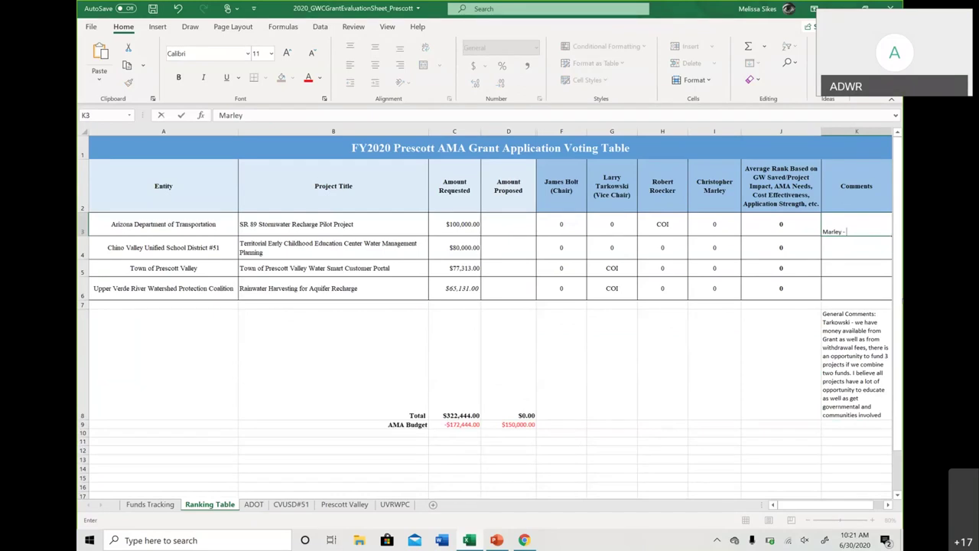
{"action": "type", "text": " Water level 350ft down, how"}
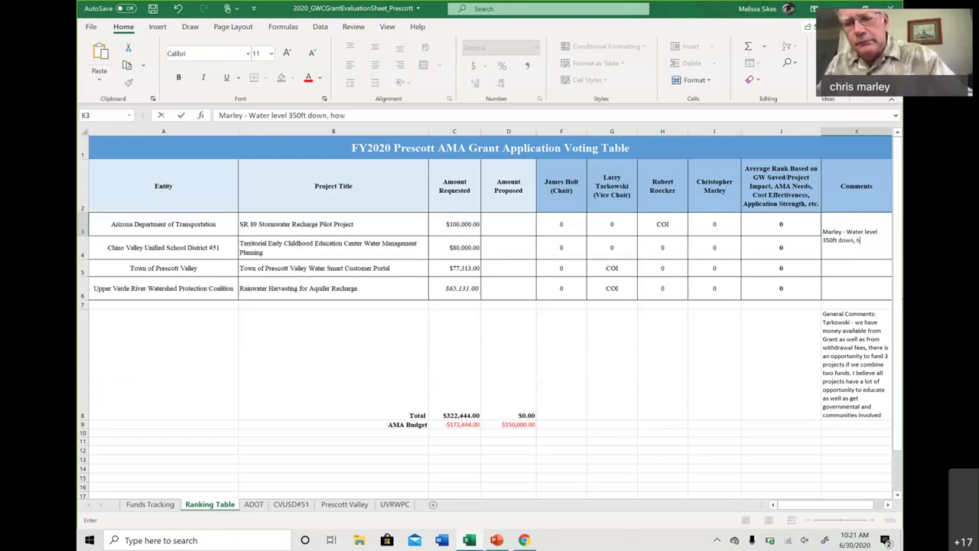
{"action": "type", "text": " f"}
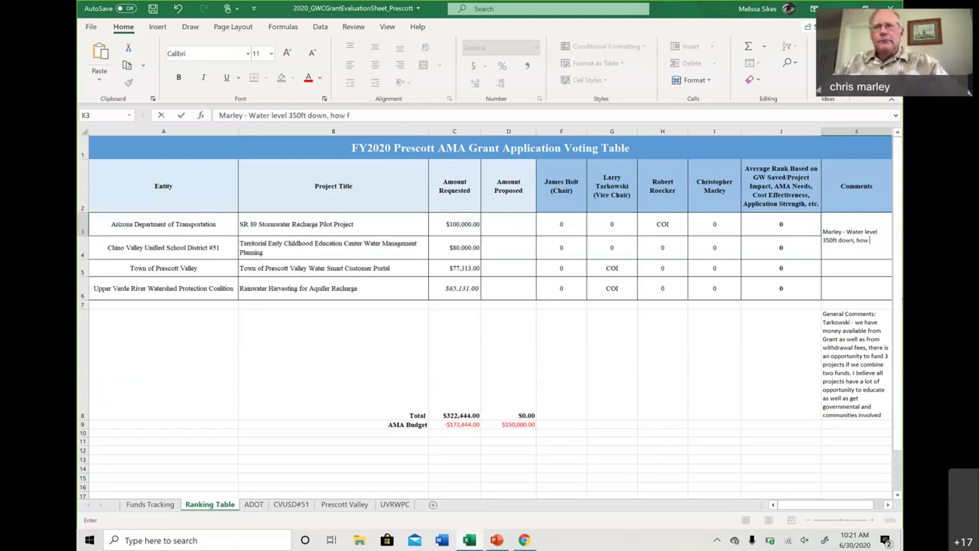
{"action": "type", "text": "ar"}
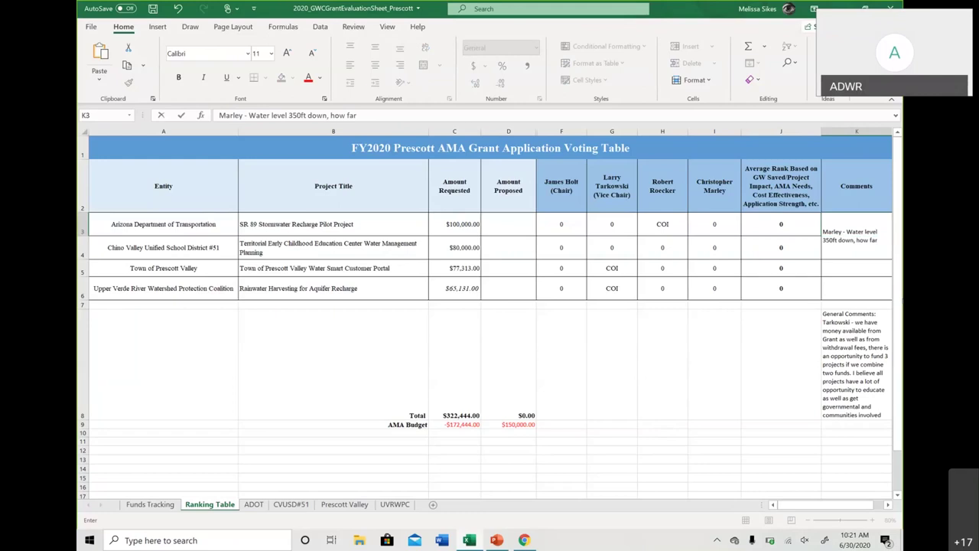
Step: Continue the K3 comment with "are you proposing to be above that to have some filtering? We have esti"
{"action": "type", "text": " are you prposi"}
{"action": "key", "text": "BackSpace"}
{"action": "key", "text": "BackSpace"}
{"action": "key", "text": "BackSpace"}
{"action": "key", "text": "BackSpace"}
{"action": "type", "text": "op"}
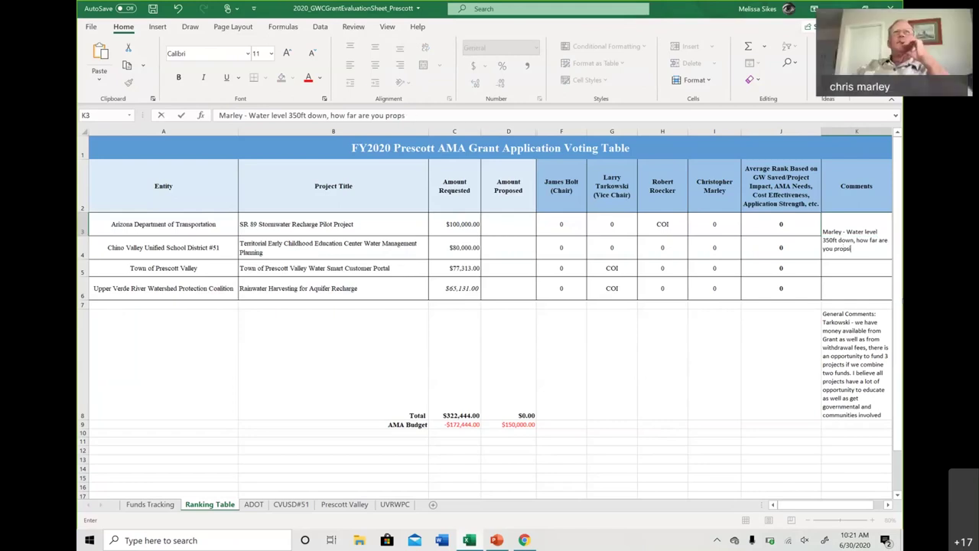
{"action": "type", "text": "osing"}
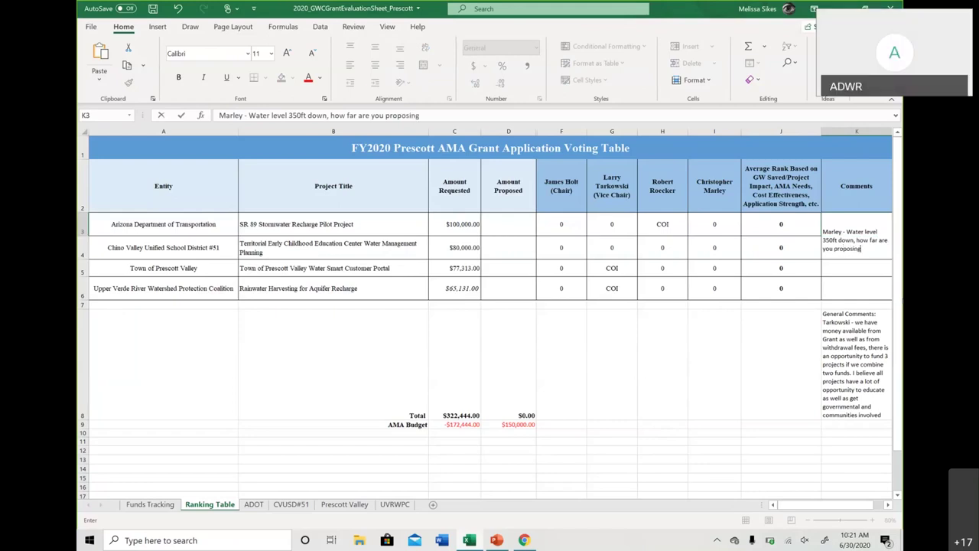
{"action": "type", "text": " to be above that to have"}
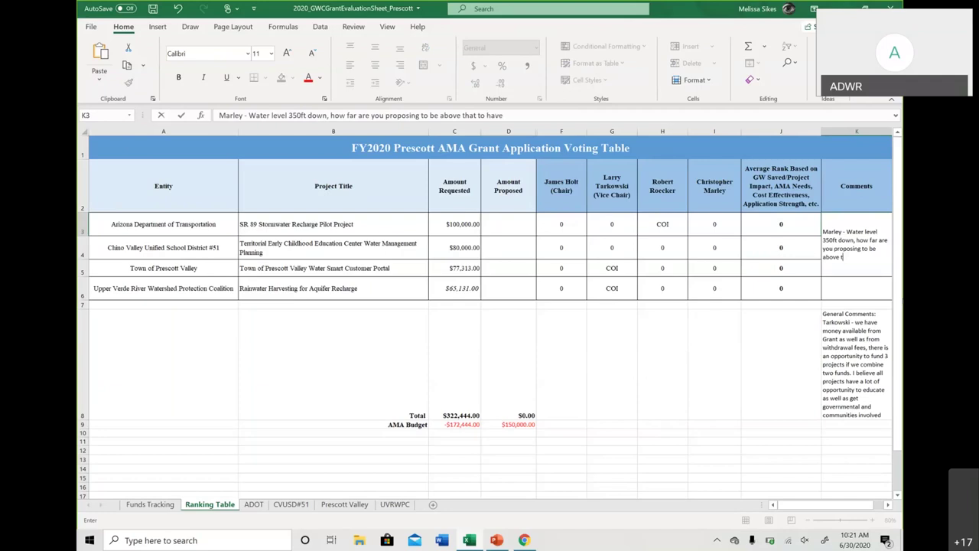
{"action": "type", "text": " some filtering?"}
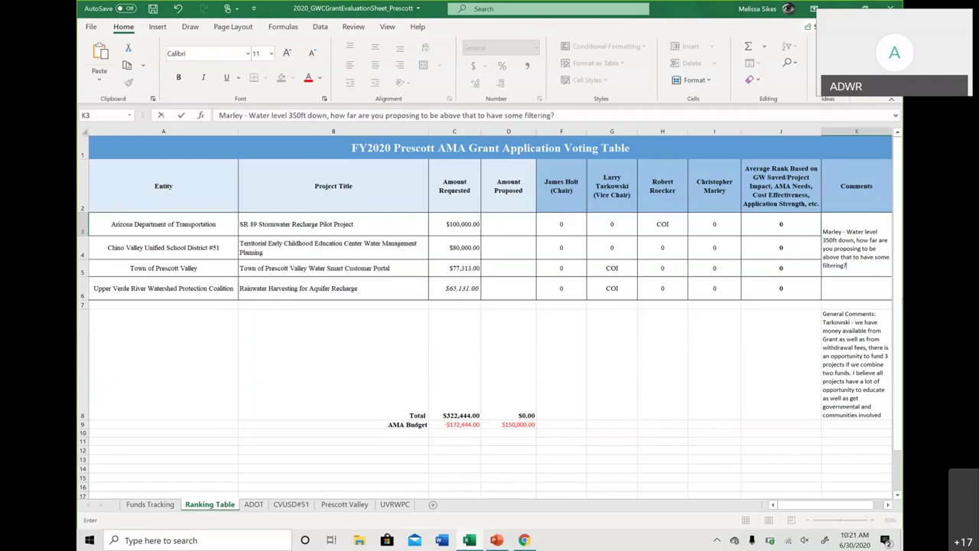
{"action": "type", "text": " We"}
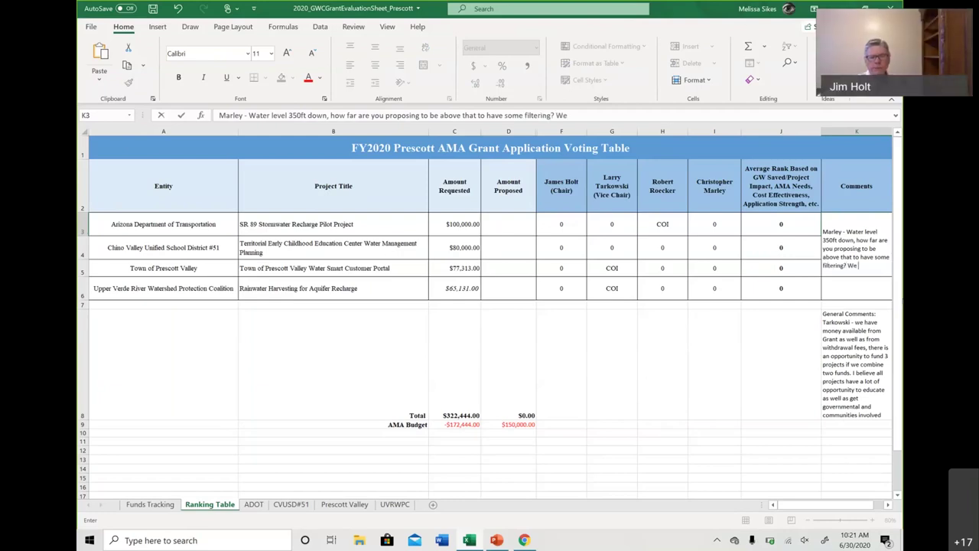
{"action": "type", "text": " have esti"}
{"action": "left_click", "coordinate": [883, 413]}
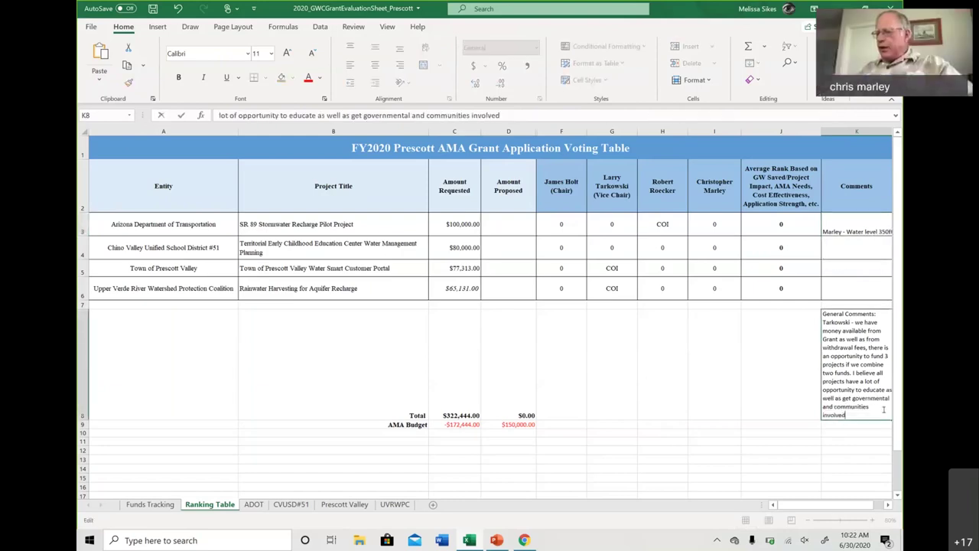
Step: Wrap the text in the Comments cells K3 to K6 of the four project rows
{"action": "left_click_drag", "start_coordinate": [837, 223], "coordinate": [839, 287]}
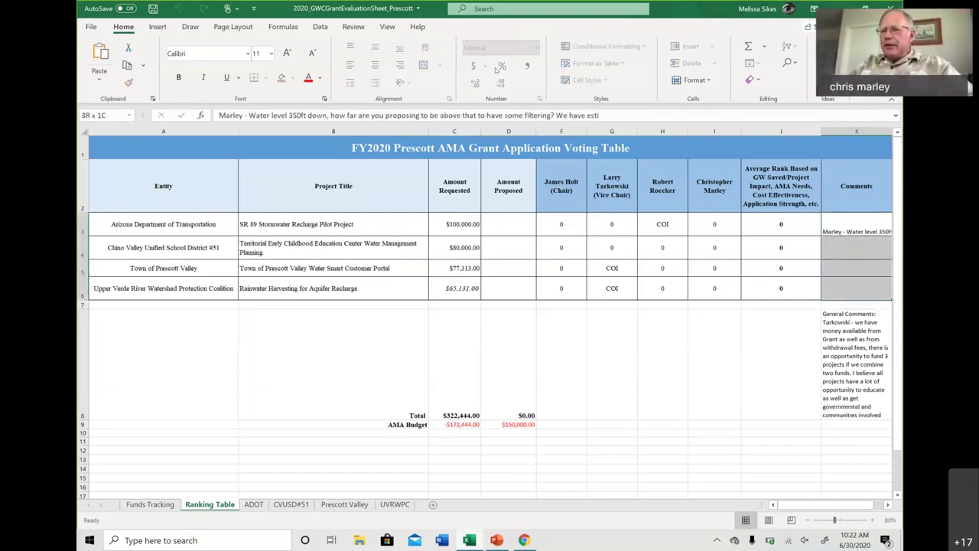
{"action": "left_click", "coordinate": [426, 47]}
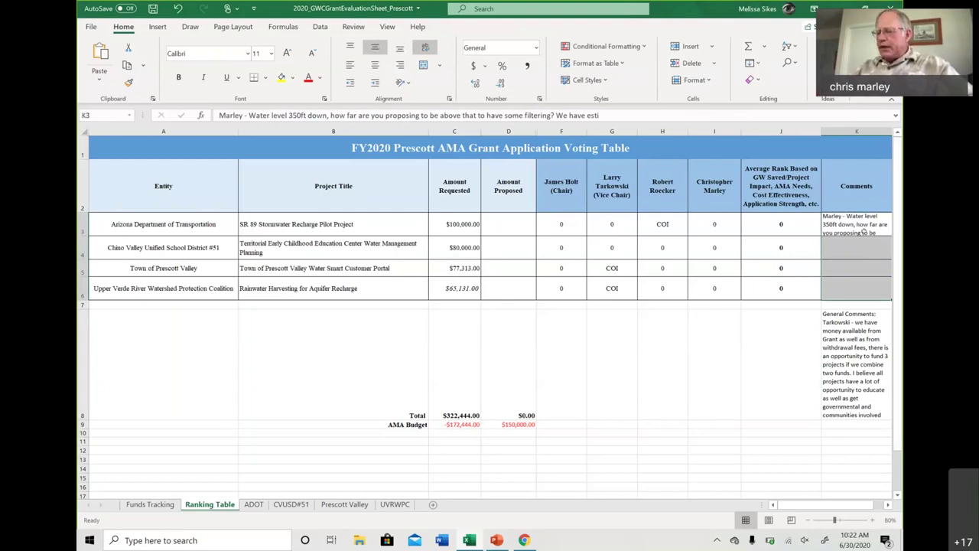
Step: Append the next commenting member's surname and "- all are excellent presentations, but I feel that the majorit" to the general comment in K8
{"action": "double_click", "coordinate": [883, 412]}
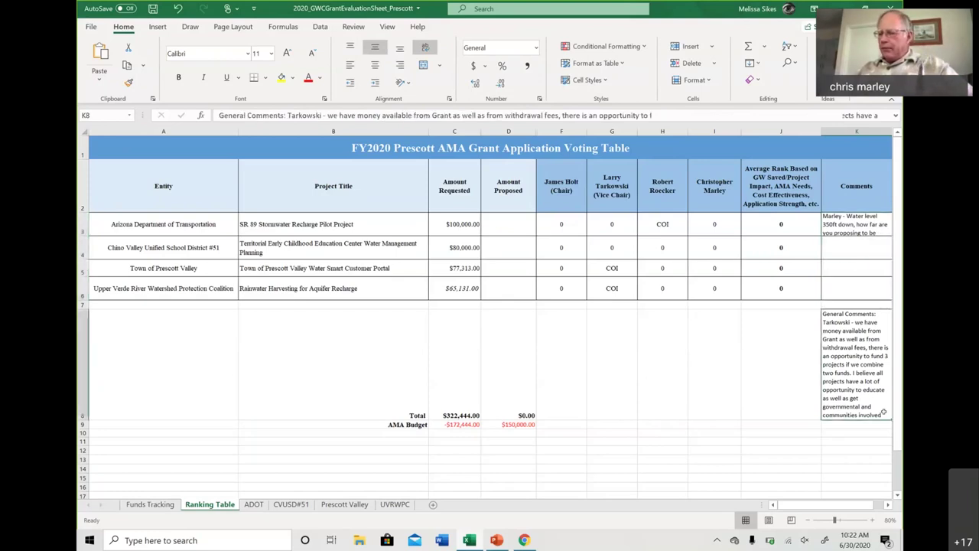
{"action": "type", "text": "; Marley -"}
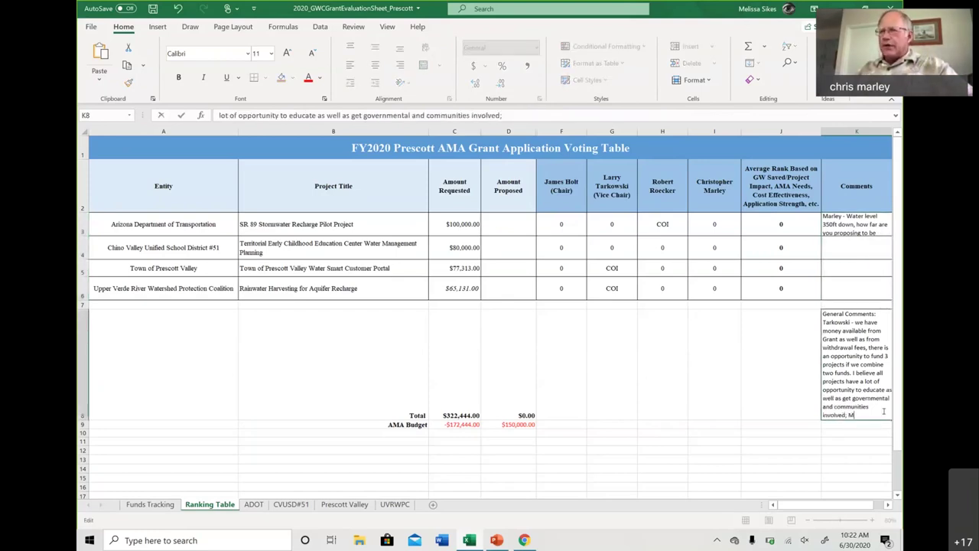
{"action": "type", "text": " all"}
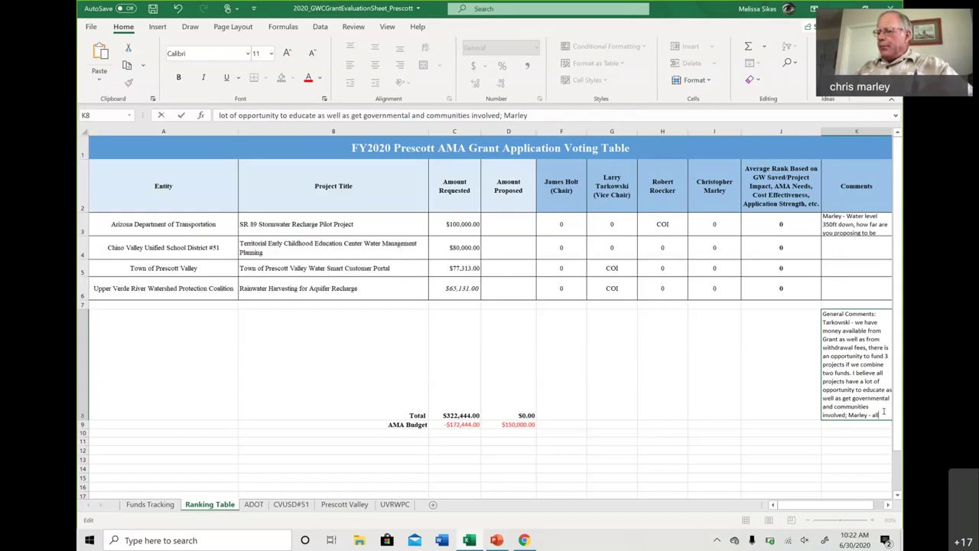
{"action": "type", "text": " are excell"}
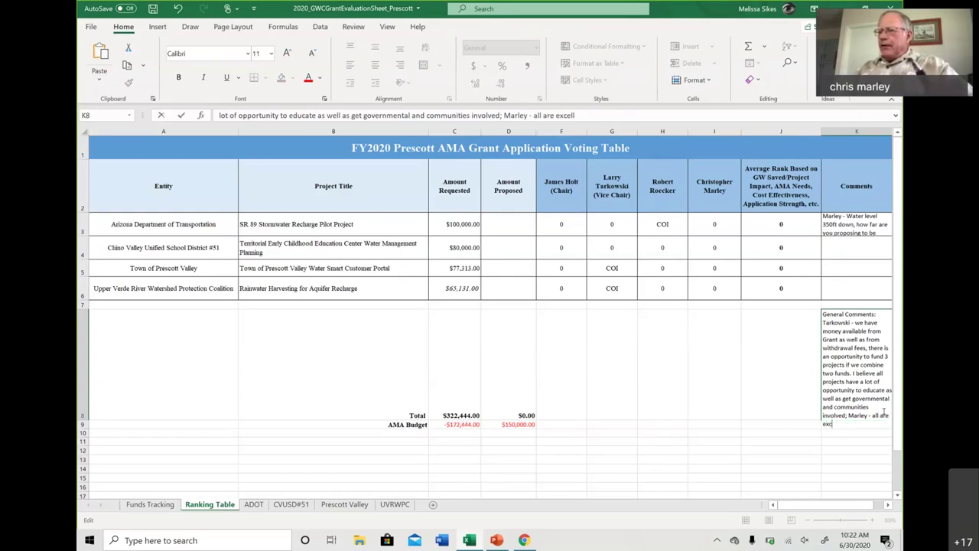
{"action": "type", "text": "ent present"}
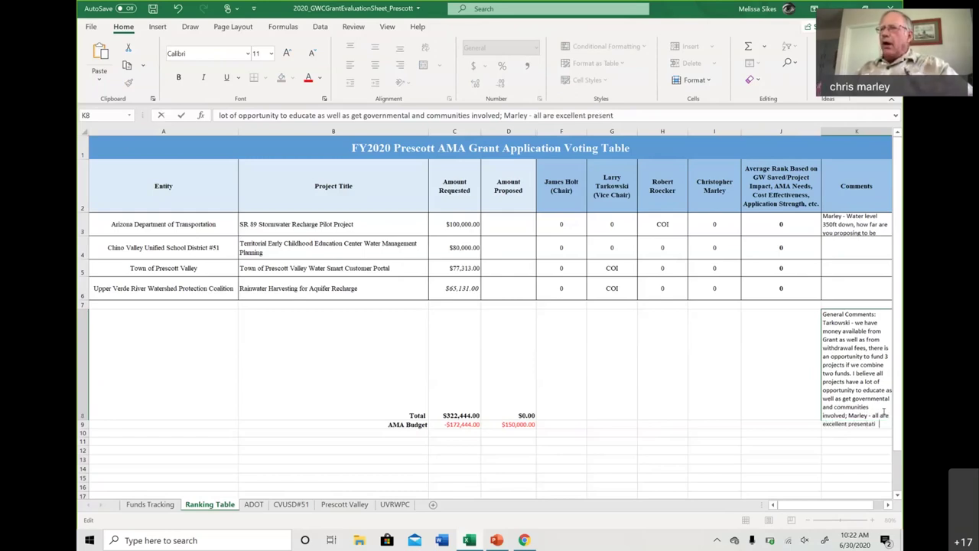
{"action": "type", "text": "ations, but I feel that the majorit"}
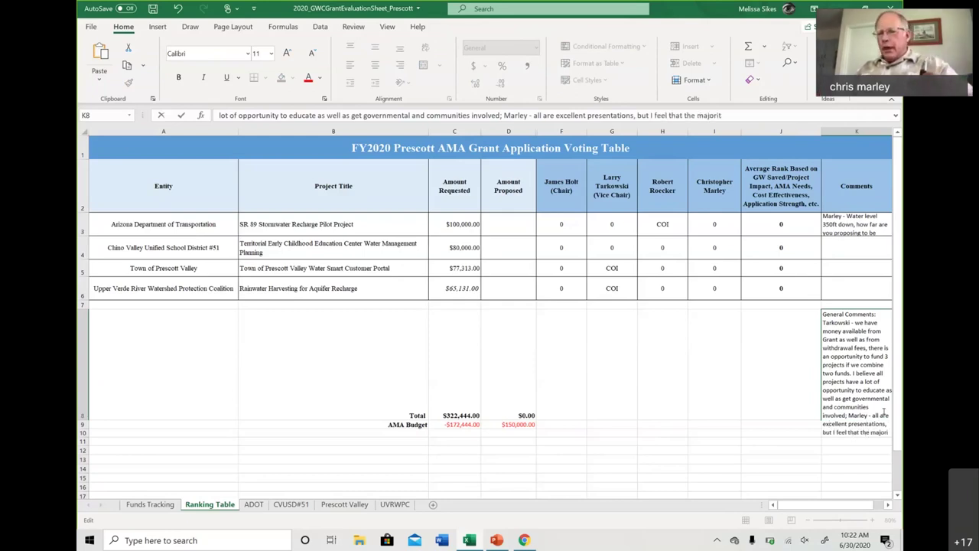
Step: Continue the K8 comment with "y of our funding needs to go to the health of the aquifer first and conservation second."
{"action": "type", "text": "y of our funding needs"}
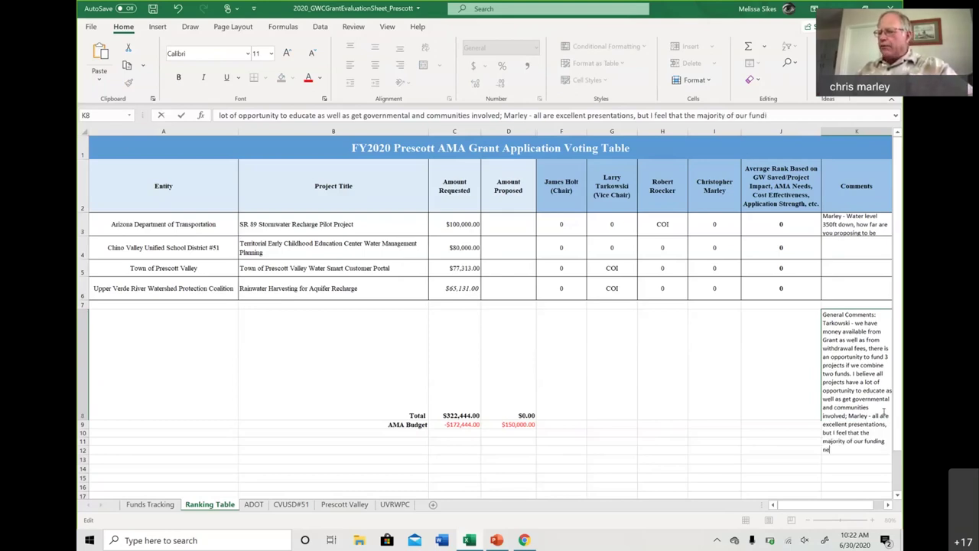
{"action": "type", "text": " to go to the"}
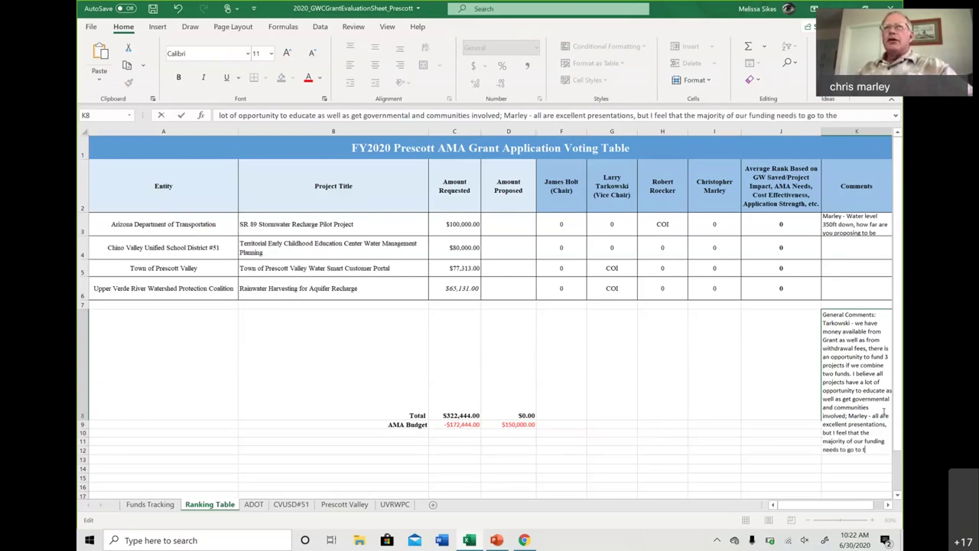
{"action": "type", "text": " health of t"}
{"action": "type", "text": "aqu"}
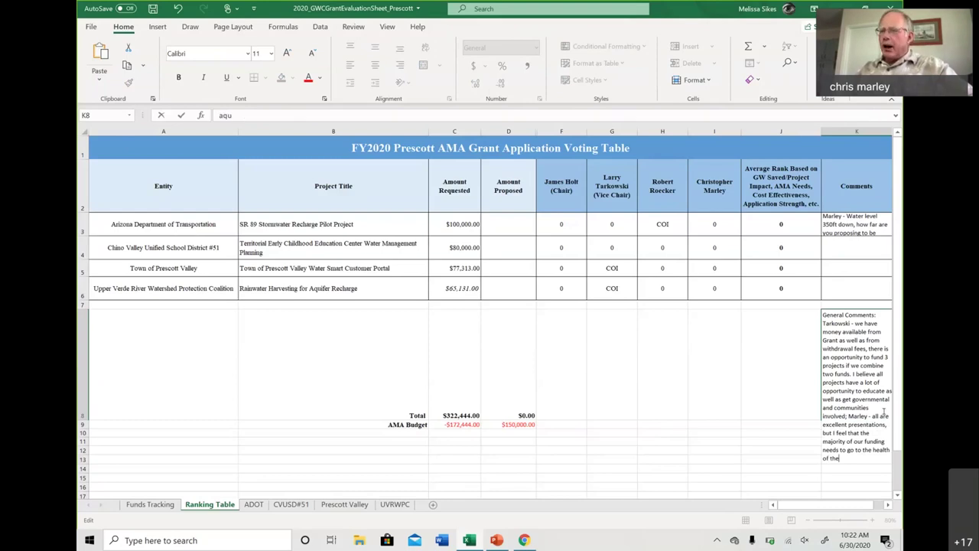
{"action": "type", "text": "ifer first and"}
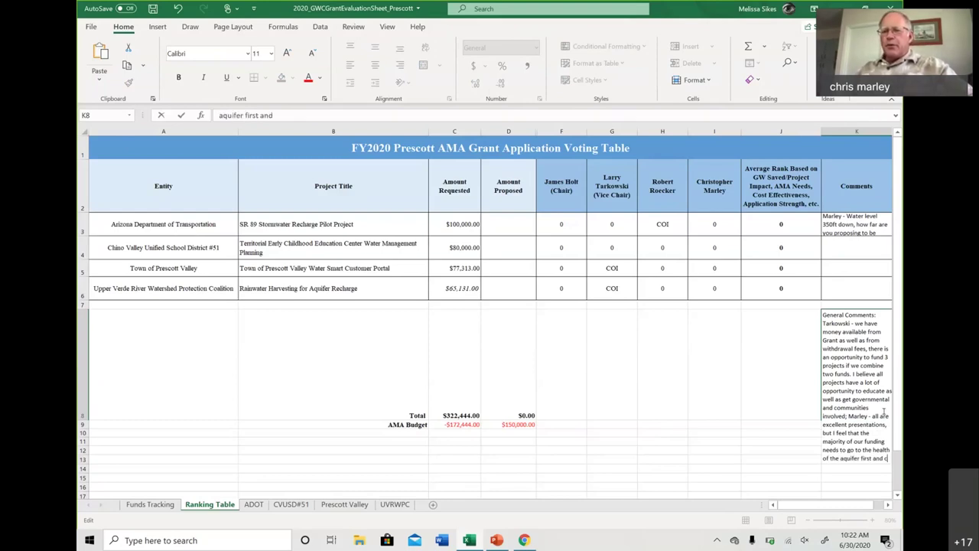
{"action": "type", "text": " conservation second."}
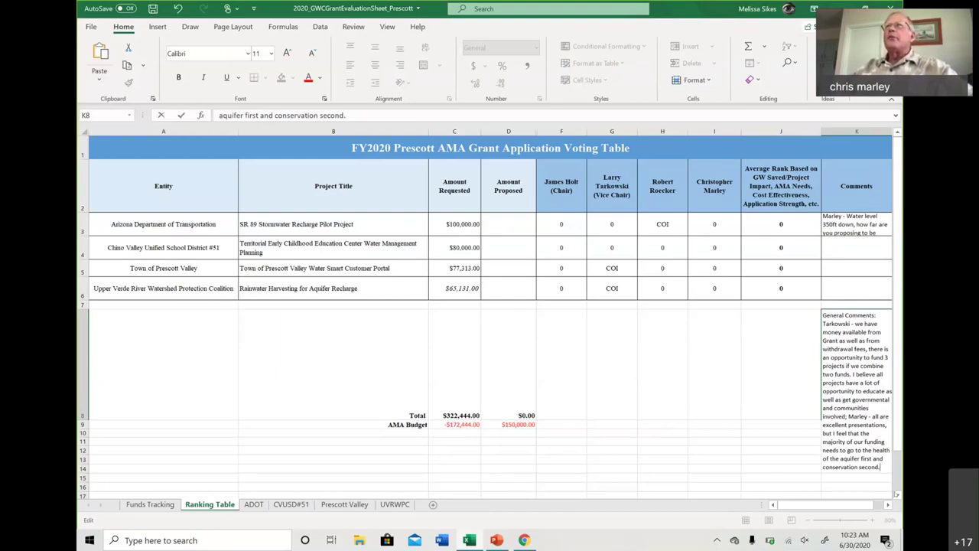
Step: Widen the Comments column K to nearly twice its width so the comment text wraps over fewer lines
{"action": "left_click", "coordinate": [889, 506]}
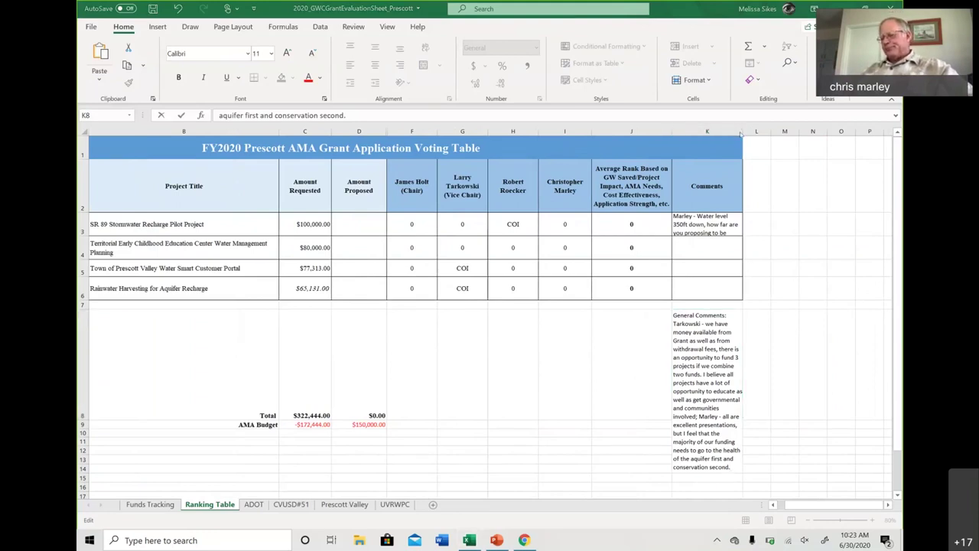
{"action": "left_click", "coordinate": [743, 132]}
{"action": "left_click_drag", "start_coordinate": [741, 131], "coordinate": [804, 130]}
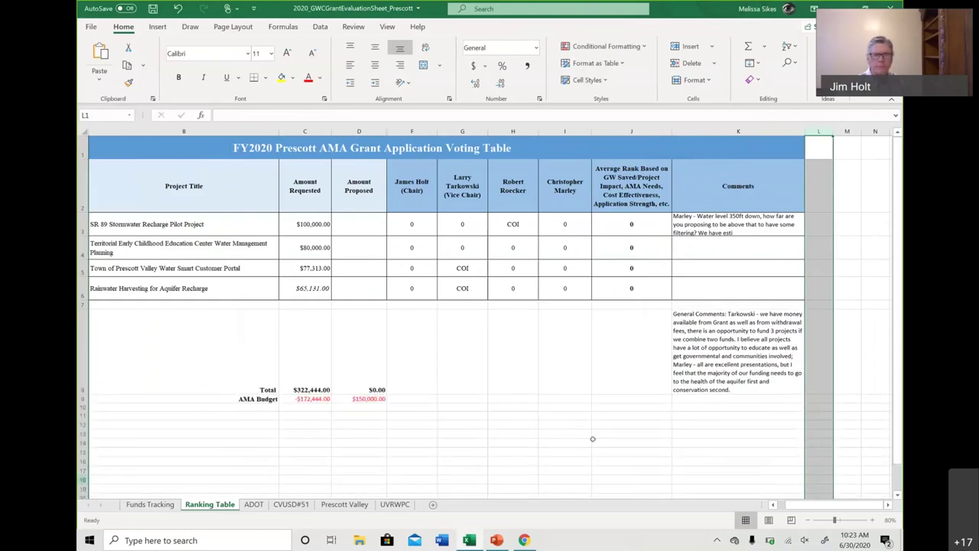
Step: Append the next commenting member's surname and "- is the grant fund a use it or lose it?" to the general comment in K8
{"action": "double_click", "coordinate": [739, 389]}
{"action": "type", "text": "Roecker -"}
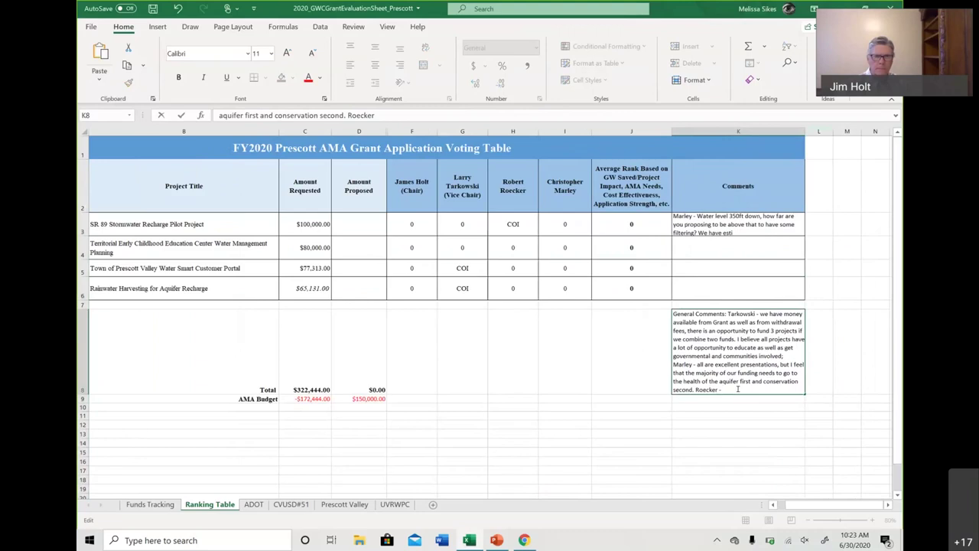
{"action": "type", "text": " Is"}
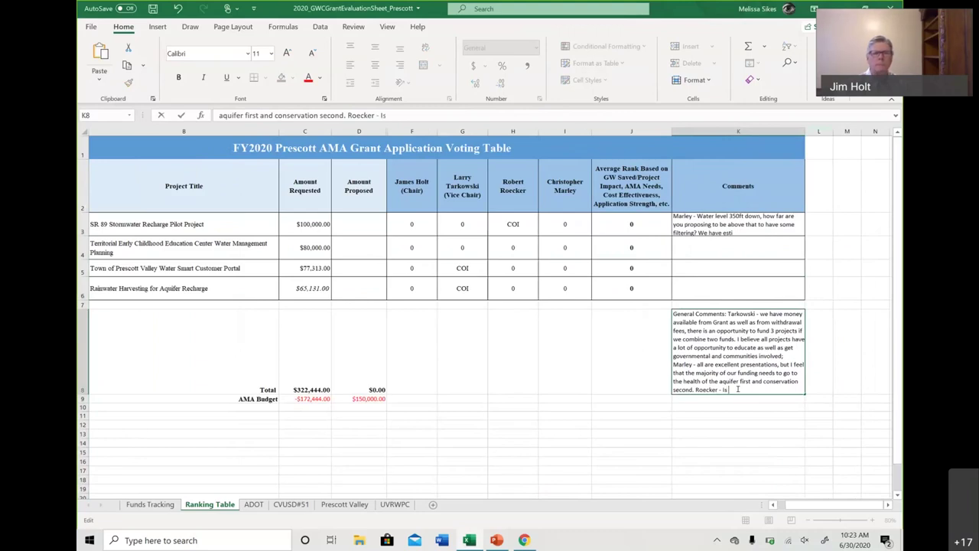
{"action": "type", "text": " the"}
{"action": "key", "text": "BackSpace"}
{"action": "key", "text": "BackSpace"}
{"action": "key", "text": "BackSpace"}
{"action": "key", "text": "BackSpace"}
{"action": "key", "text": "BackSpace"}
{"action": "key", "text": "BackSpace"}
{"action": "key", "text": "BackSpace"}
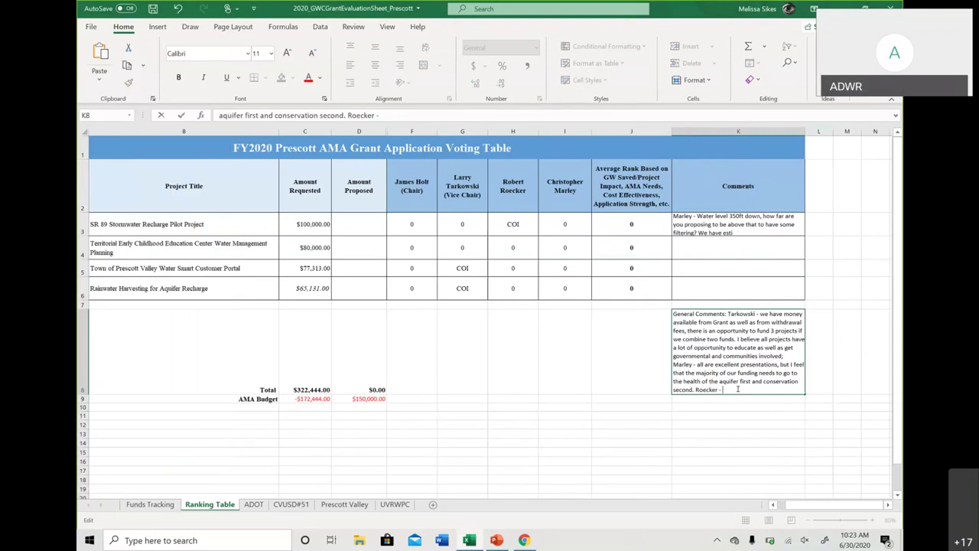
{"action": "type", "text": "is the grant fund a use it or"}
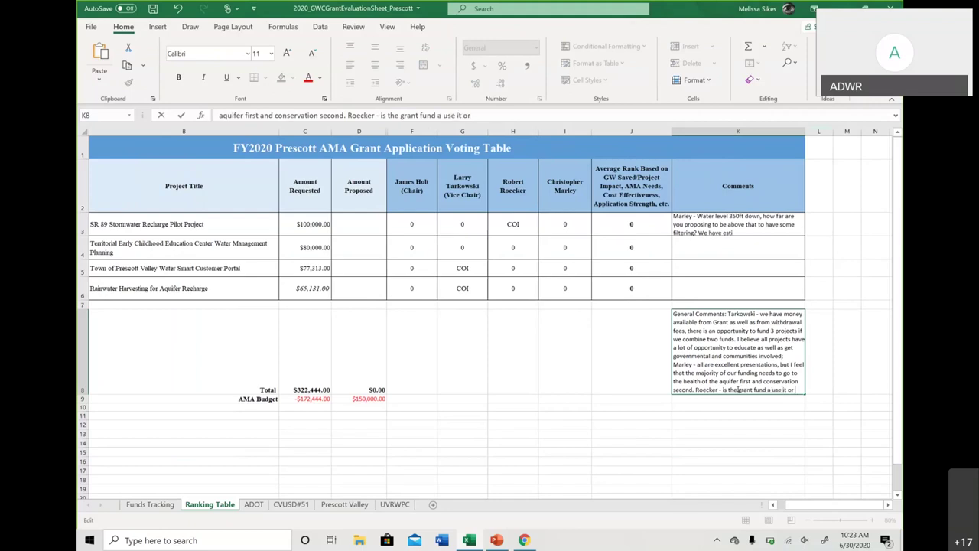
{"action": "type", "text": " lose it?"}
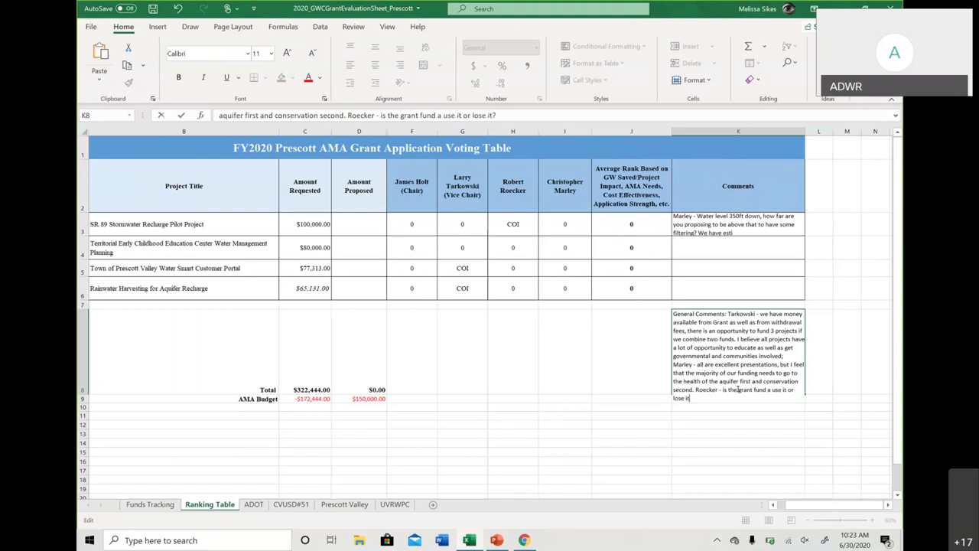
Step: Add the responder's surname and "- we have to use all of the 150k or else we would have to create a new grant cycle." to K8
{"action": "type", "text": " Einav - we have to use all o"}
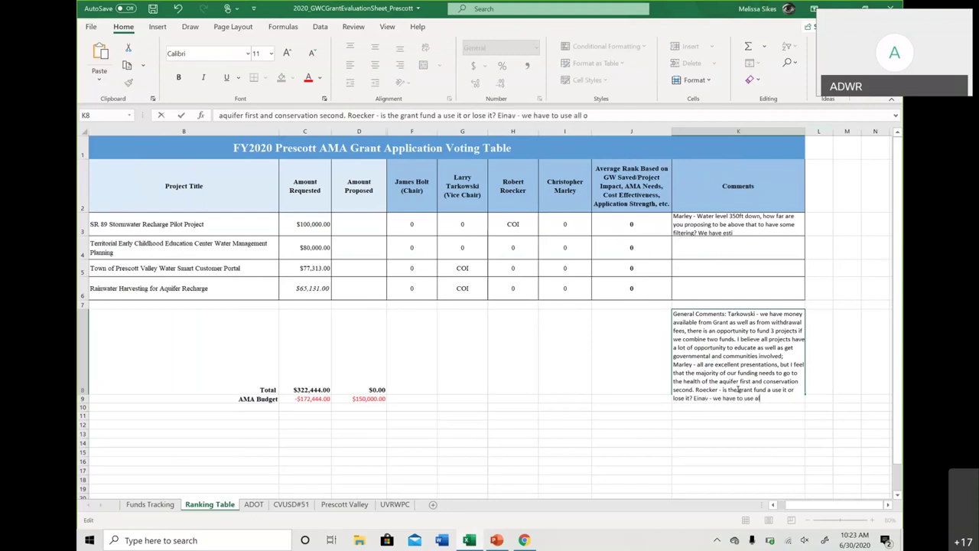
{"action": "type", "text": "f the 150k or else we would"}
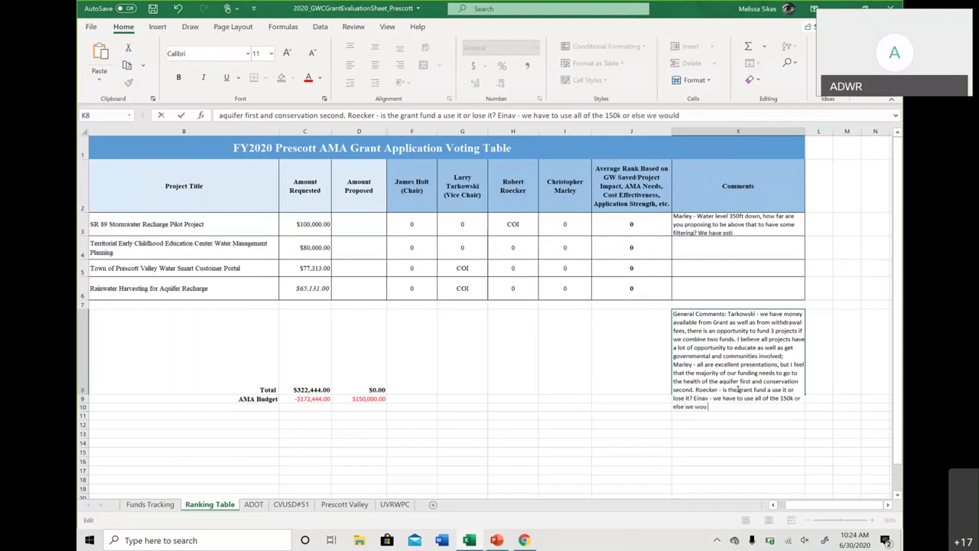
{"action": "type", "text": " have to create a new grant cuc"}
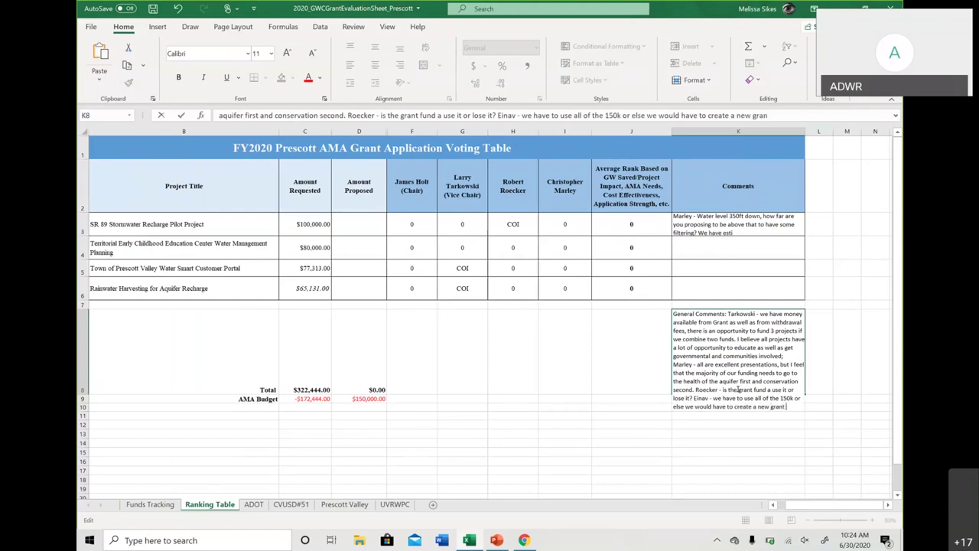
{"action": "type", "text": "le."}
{"action": "key", "text": "alt+Return"}
{"action": "type", "text": "We"}
{"action": "key", "text": "BackSpace"}
{"action": "key", "text": "BackSpace"}
{"action": "key", "text": "BackSpace"}
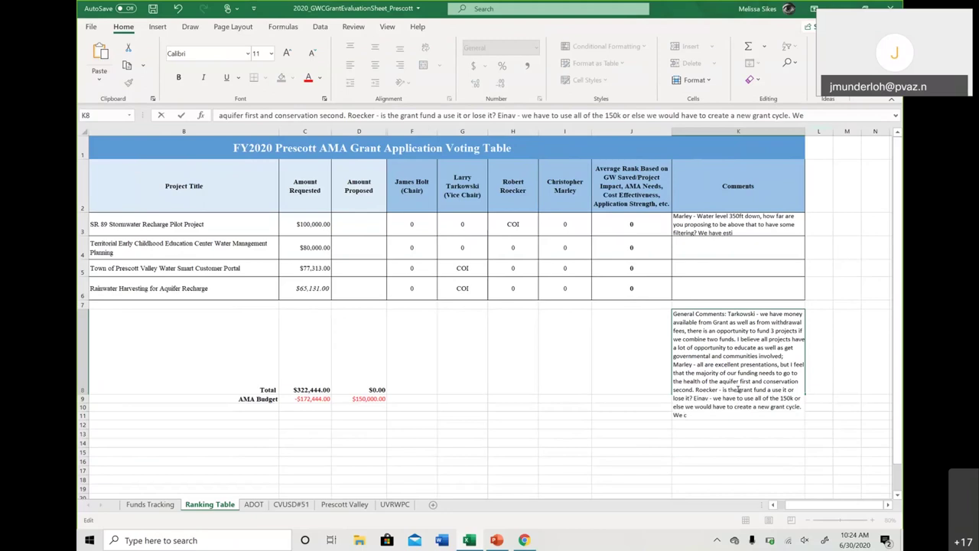
Step: Continue K8 with "I recommend using all of the grant fund before the withdrawal fees;" and start the chair's entry with the surname and a dash
{"action": "type", "text": "I recommend using all o"}
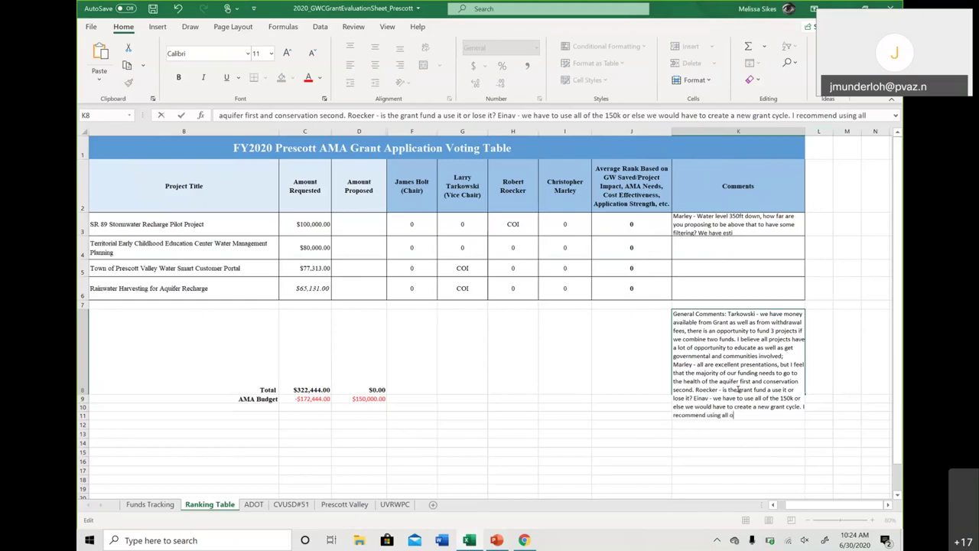
{"action": "type", "text": "f the grant fund bef"}
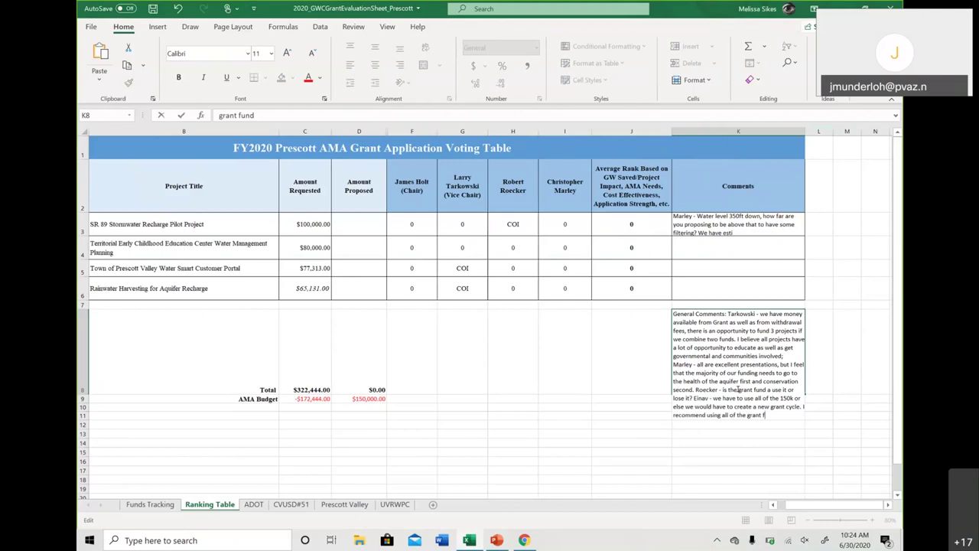
{"action": "type", "text": "ore the with"}
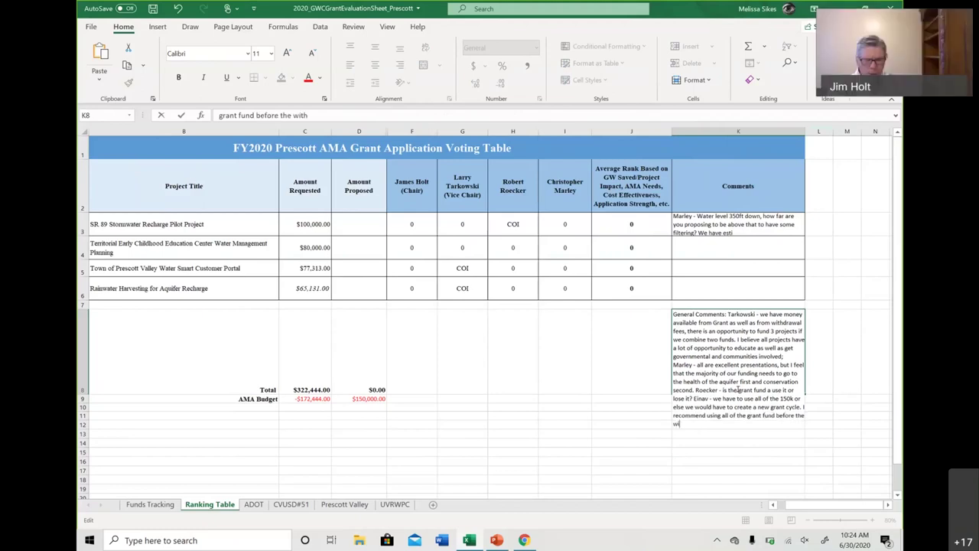
{"action": "type", "text": "drawal fees"}
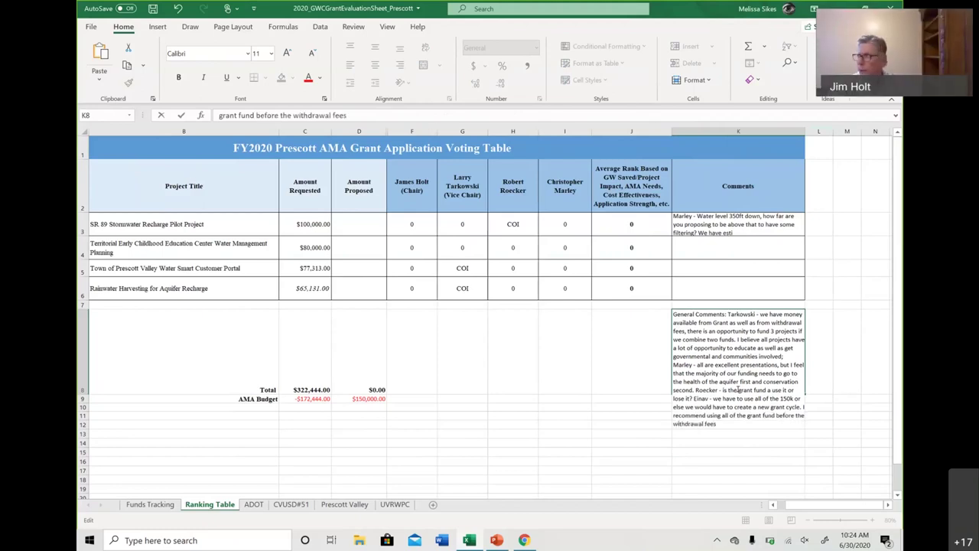
{"action": "type", "text": "; Holt-"}
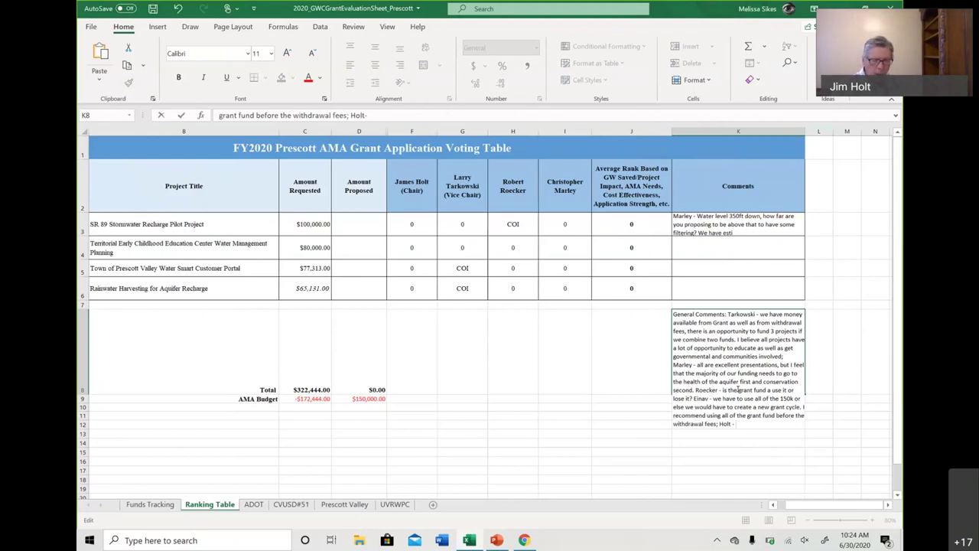
Step: Delete the entire comment in K3 for the SR 89 Stormwater Recharge Pilot Project
{"action": "left_click", "coordinate": [706, 242]}
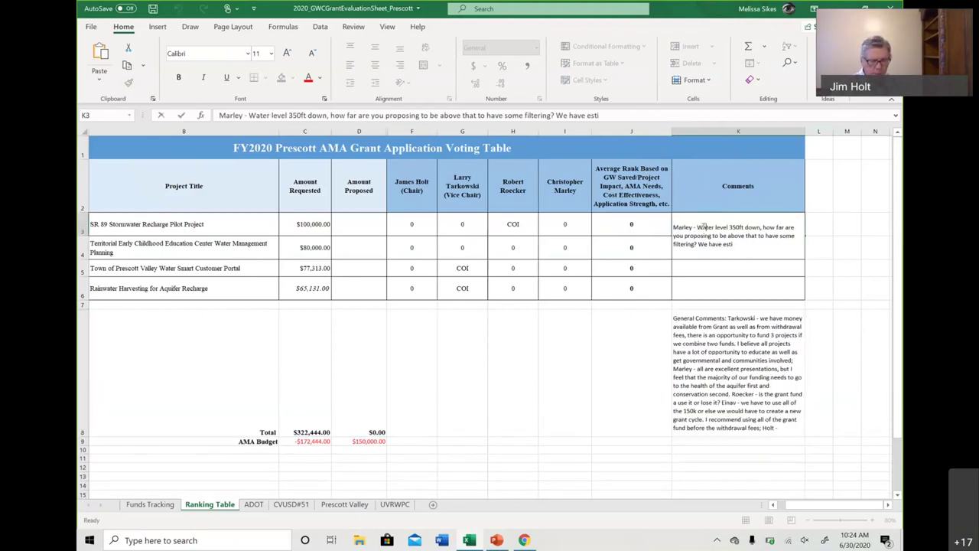
{"action": "double_click", "coordinate": [739, 245]}
{"action": "key", "text": "ctrl+a"}
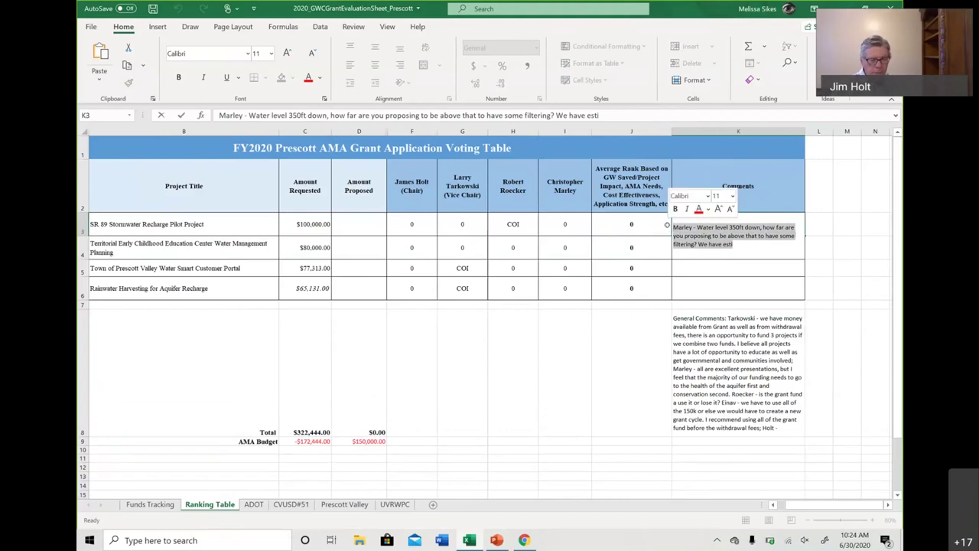
{"action": "key", "text": "Delete"}
Step: Append "We are fortunate to have 4 well thought out projects for this fund, I agree with" to the chair's entry in K8
{"action": "left_click", "coordinate": [775, 421]}
{"action": "double_click", "coordinate": [780, 426]}
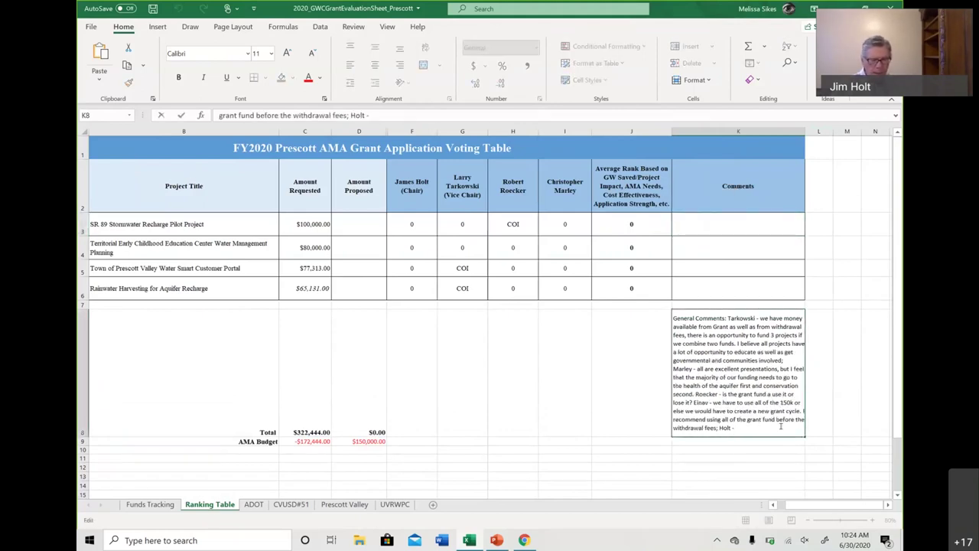
{"action": "type", "text": "We are fortunate to"}
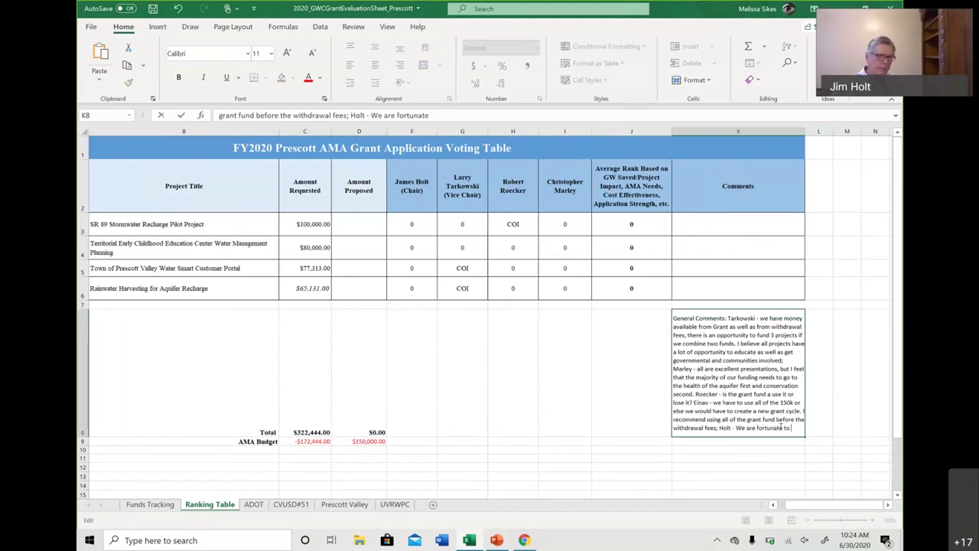
{"action": "type", "text": " have 4 well thought out"}
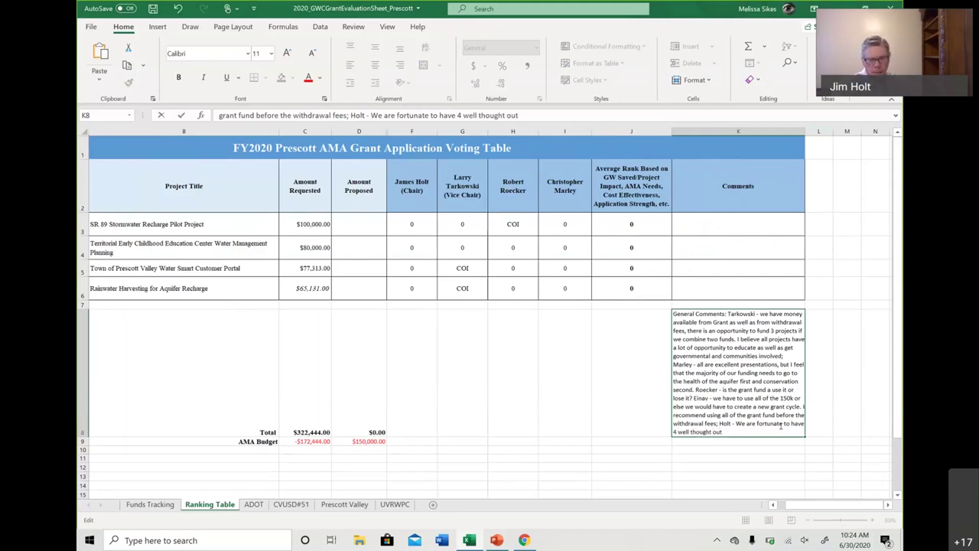
{"action": "type", "text": " projects f"}
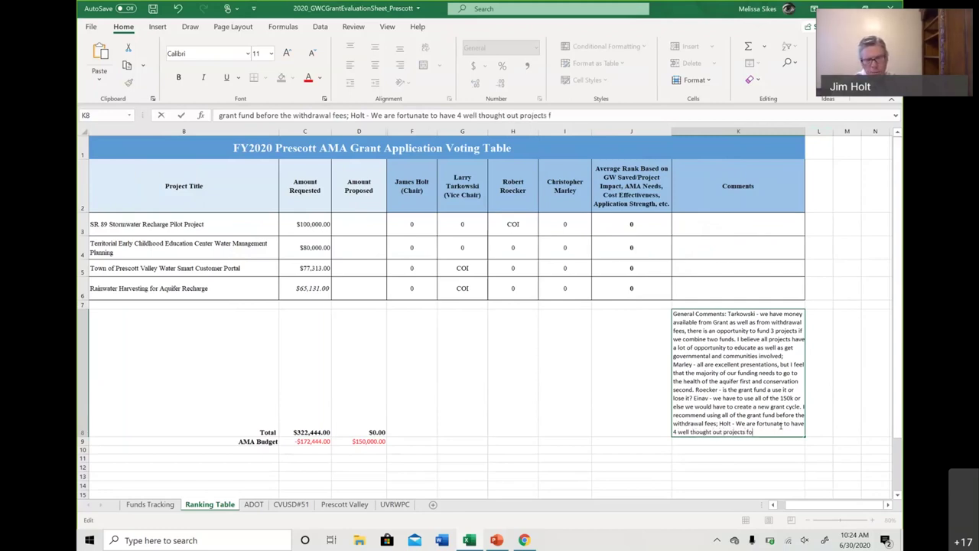
{"action": "type", "text": "or this fund, I agree with"}
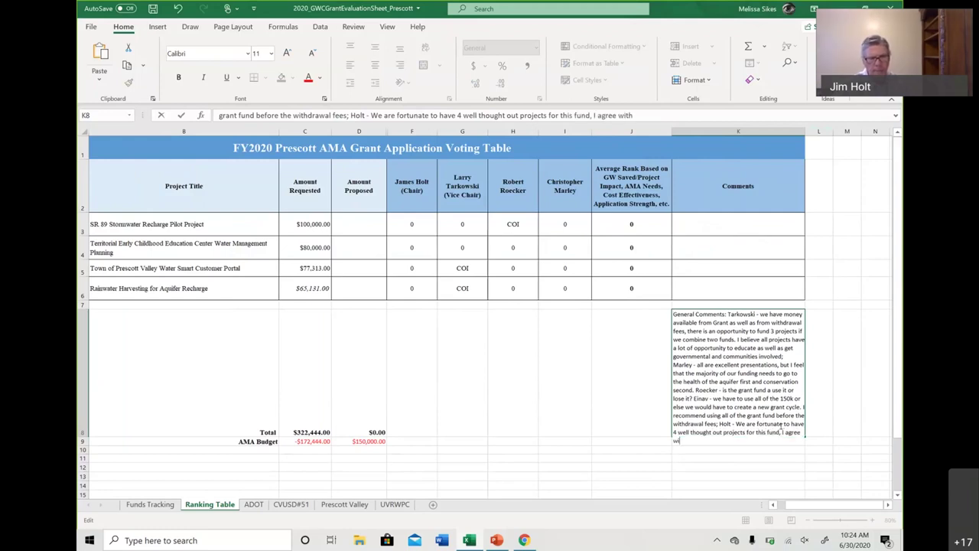
Step: Continue K8 with "a couple of the members that we have an opportunity to make a signifcant improvement to the aquifer"
{"action": "type", "text": " a couple of the m"}
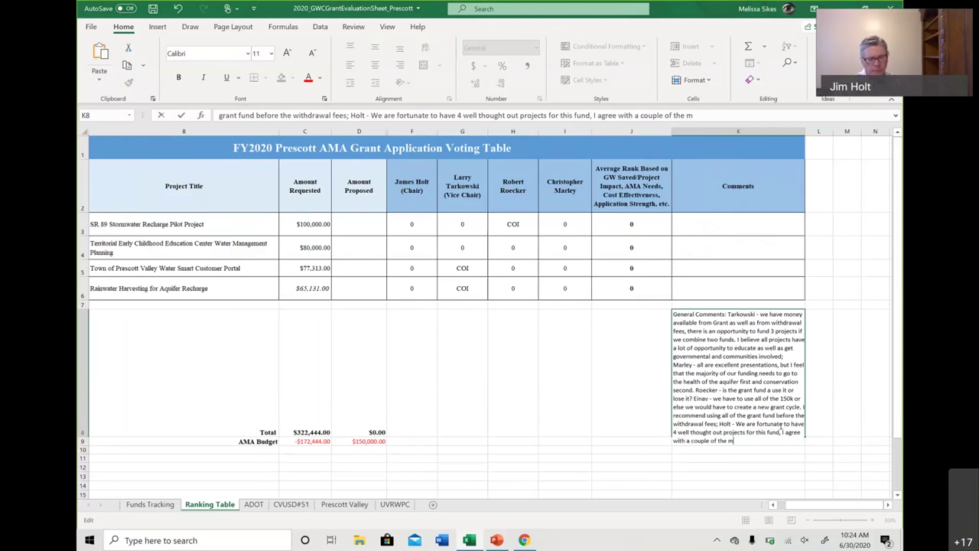
{"action": "type", "text": "embers that we have a"}
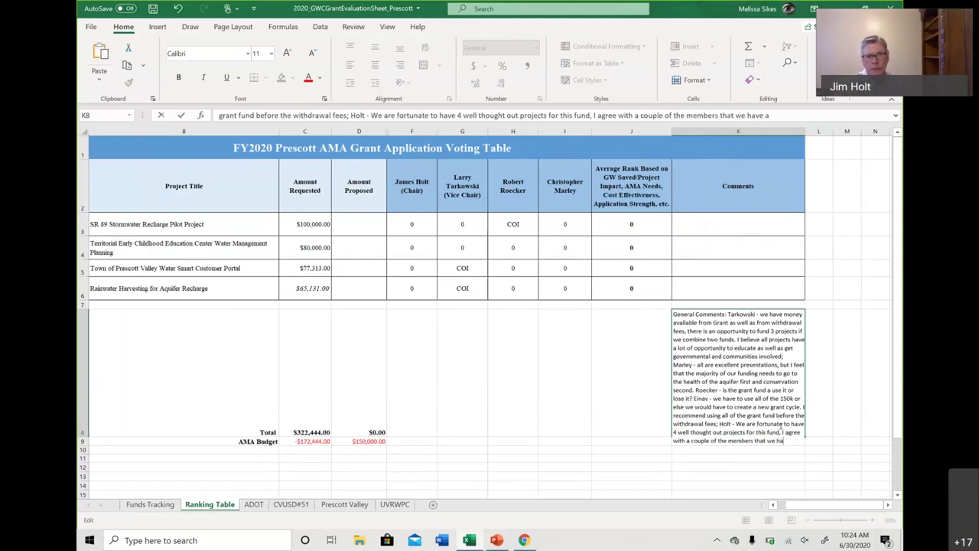
{"action": "type", "text": "n opportunity to mak"}
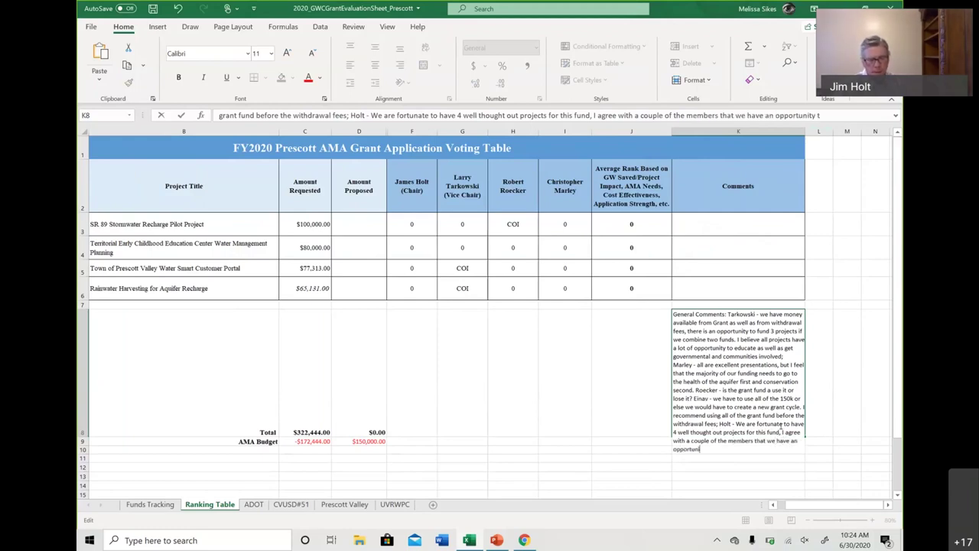
{"action": "type", "text": "e a si"}
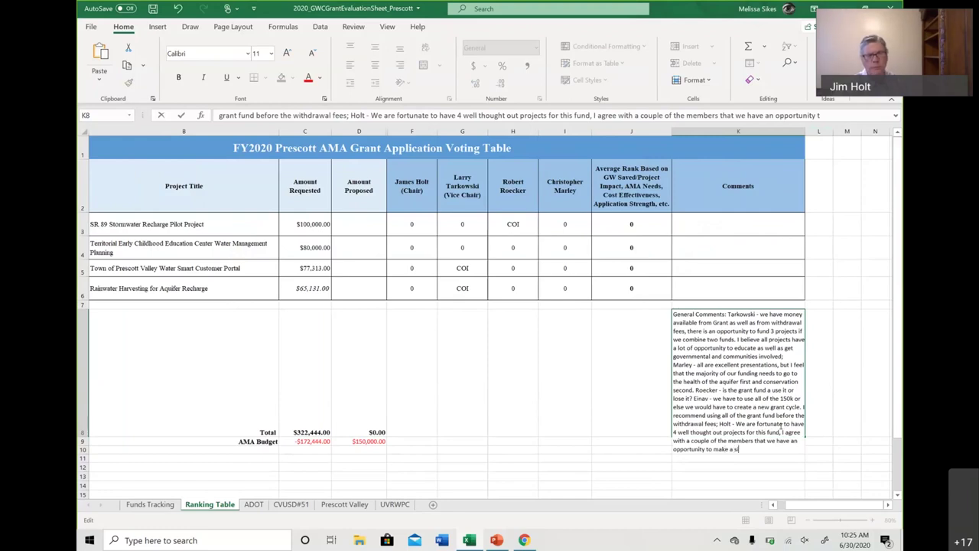
{"action": "type", "text": "gnifcant"}
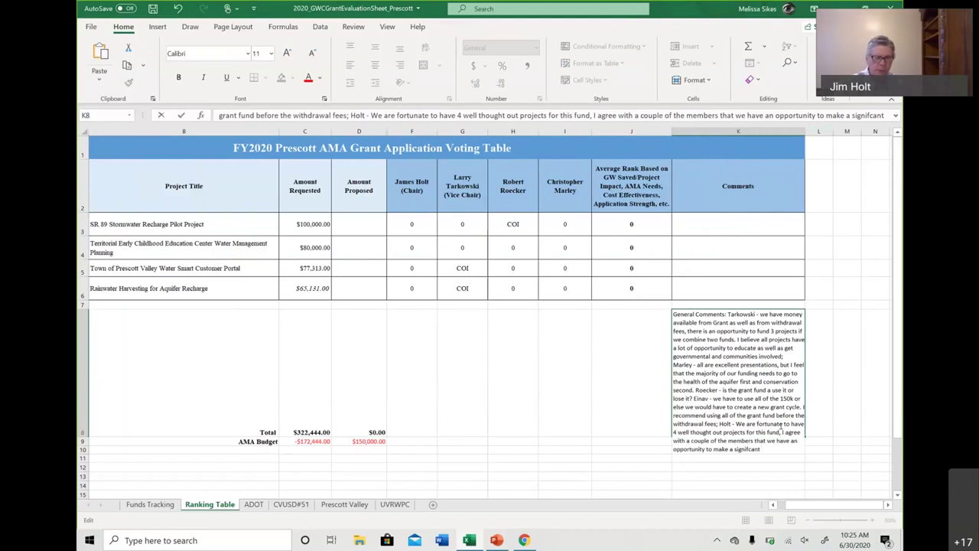
{"action": "type", "text": "improvement to t"}
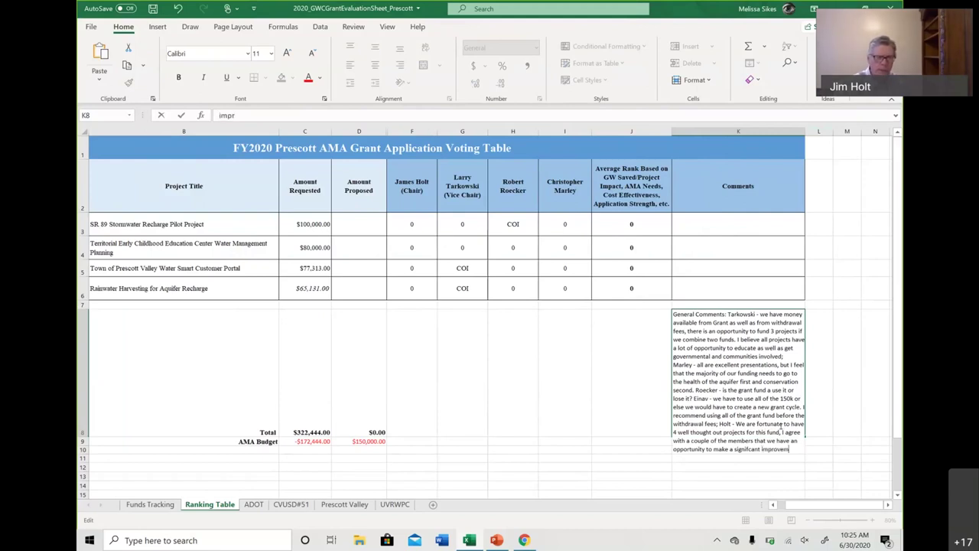
{"action": "type", "text": "he"}
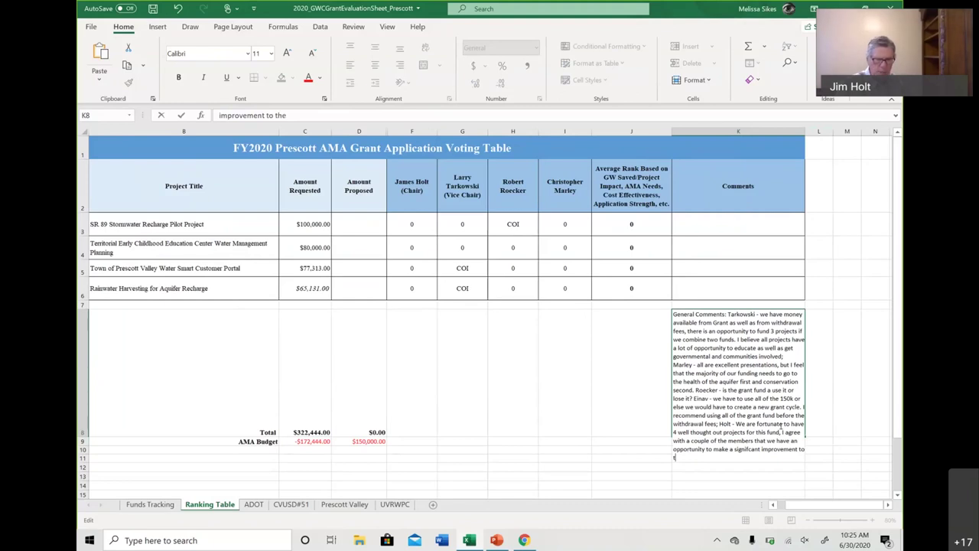
{"action": "type", "text": " aquifer"}
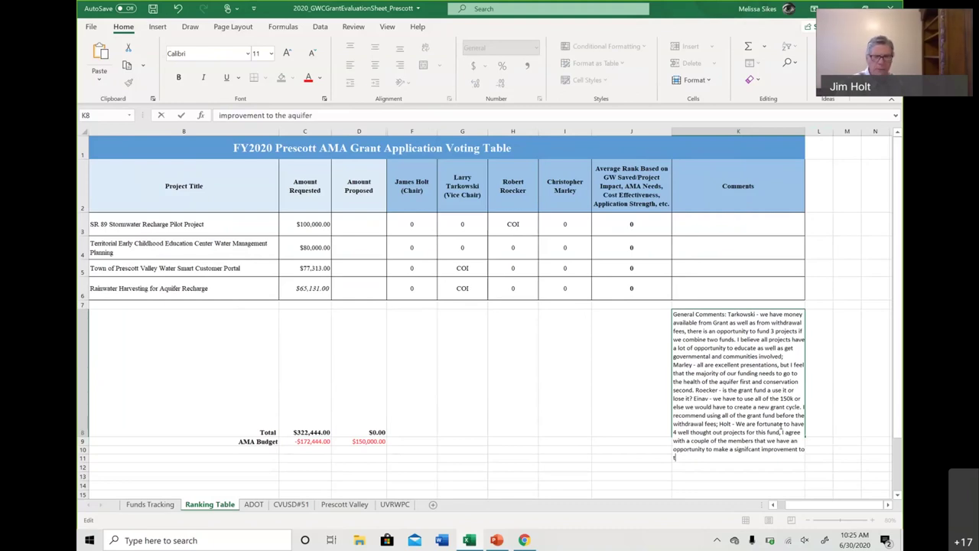
Step: End the general comment in K8 with ", I agree with" and the agreed-with member's surname, and commit the cell
{"action": "type", "text": ", I agree with MArle"}
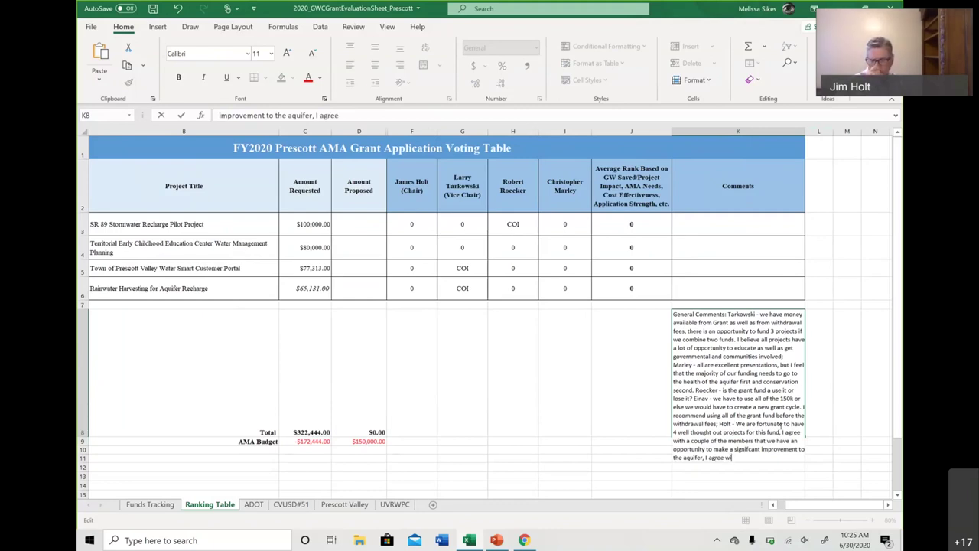
{"action": "key", "text": "BackSpace"}
{"action": "key", "text": "BackSpace"}
{"action": "key", "text": "BackSpace"}
{"action": "key", "text": "BackSpace"}
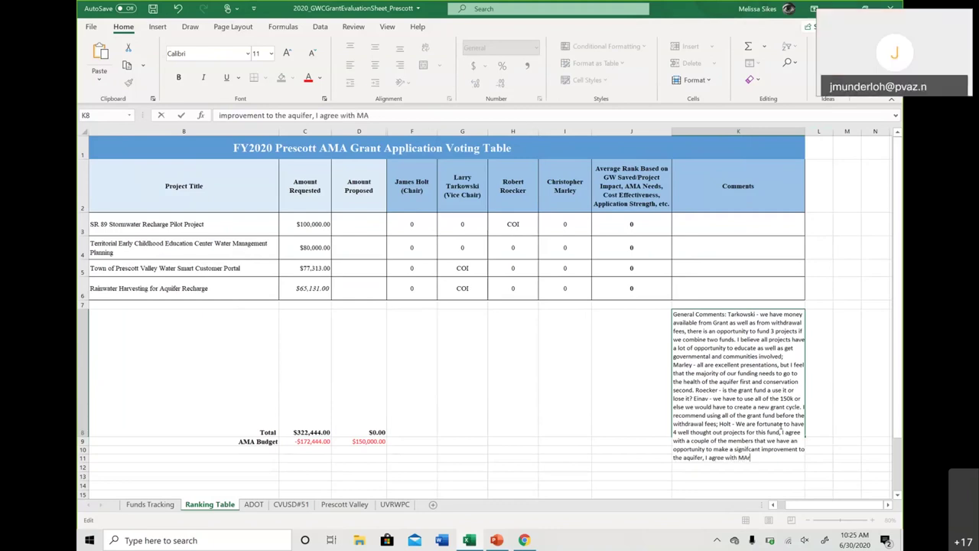
{"action": "type", "text": "arley"}
{"action": "key", "text": "Return"}
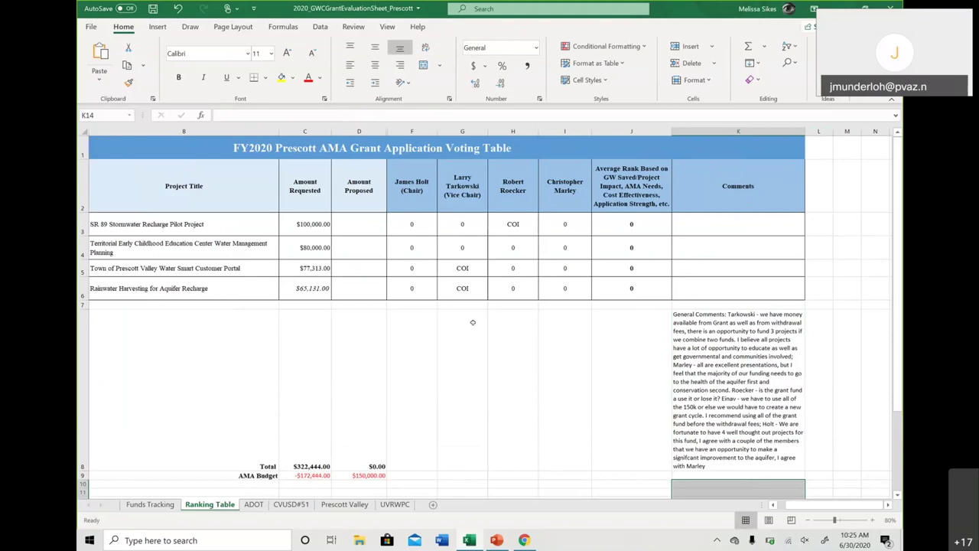
Step: Enter the third voting member's ranks in column H: 3 in H4, 1 in H5 and 2 in H6
{"action": "left_click", "coordinate": [501, 348]}
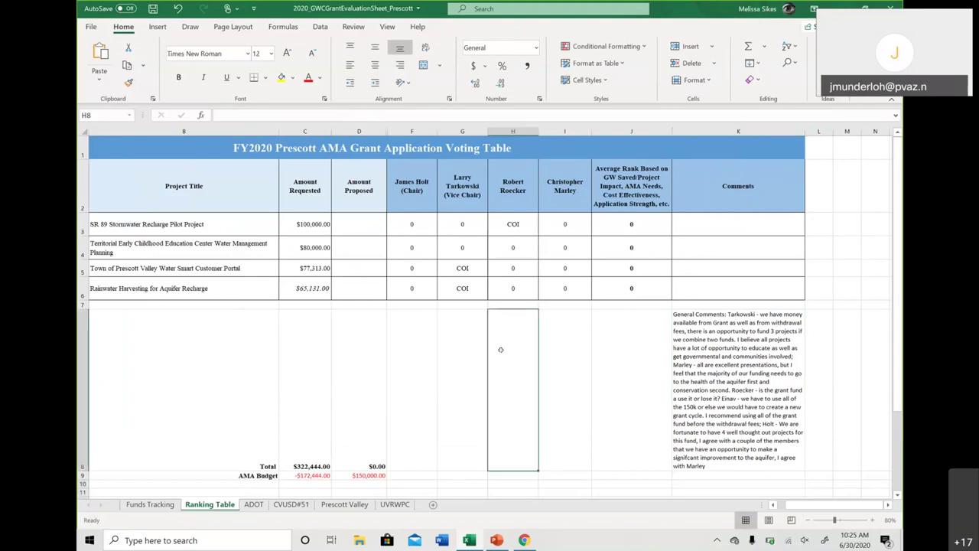
{"action": "left_click", "coordinate": [531, 287]}
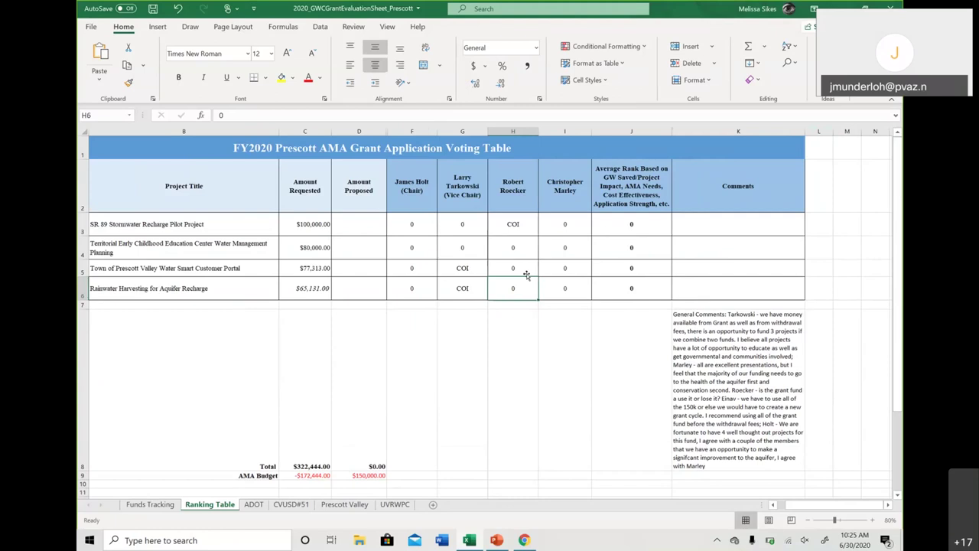
{"action": "left_click", "coordinate": [527, 274]}
{"action": "type", "text": "3"}
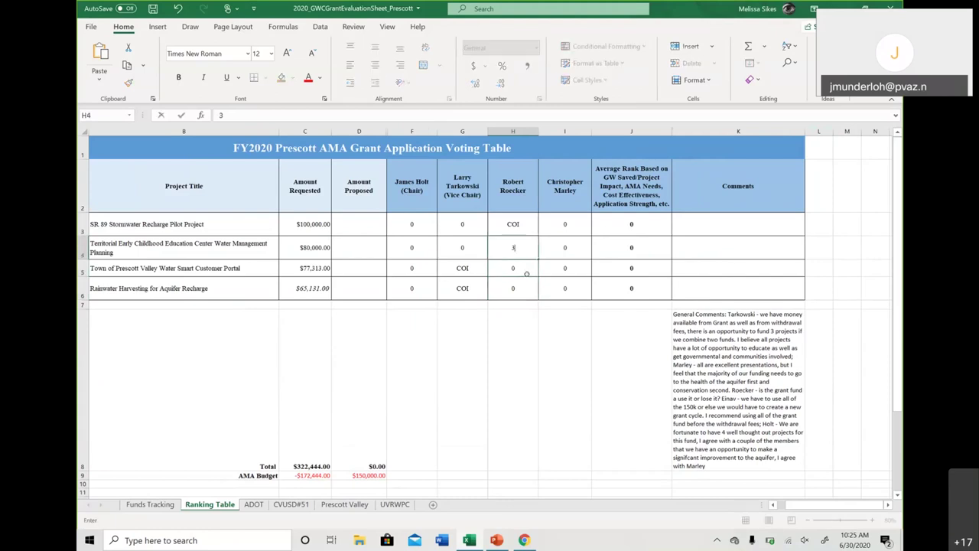
{"action": "key", "text": "Return"}
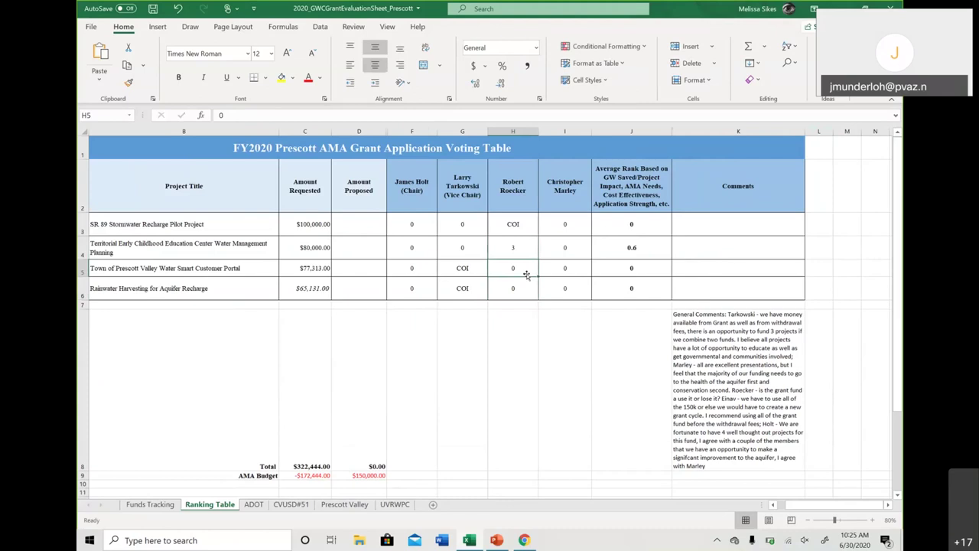
{"action": "key", "text": "Down"}
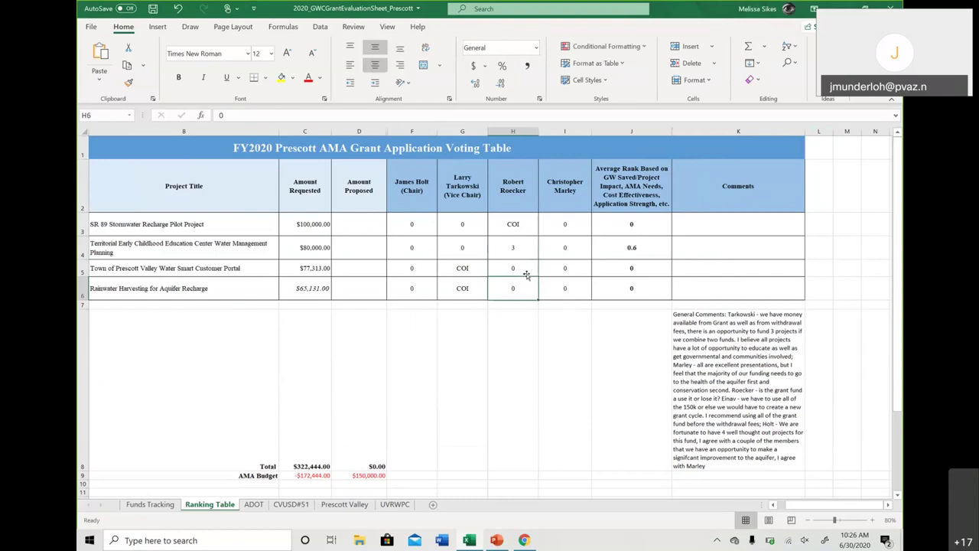
{"action": "key", "text": "Up"}
{"action": "type", "text": "1"}
{"action": "key", "text": "Return"}
{"action": "type", "text": "2"}
{"action": "key", "text": "Return"}
{"action": "key", "text": "Up"}
{"action": "key", "text": "Up"}
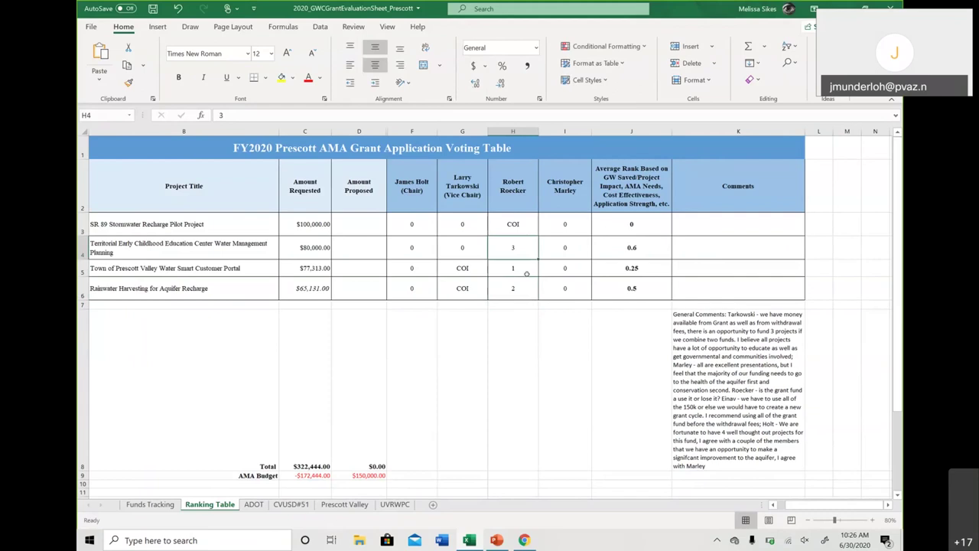
Step: Set the third voting member's ranks to 1.3 in H5, 2.6 in H6 and 3.3 in H4
{"action": "left_click", "coordinate": [527, 273]}
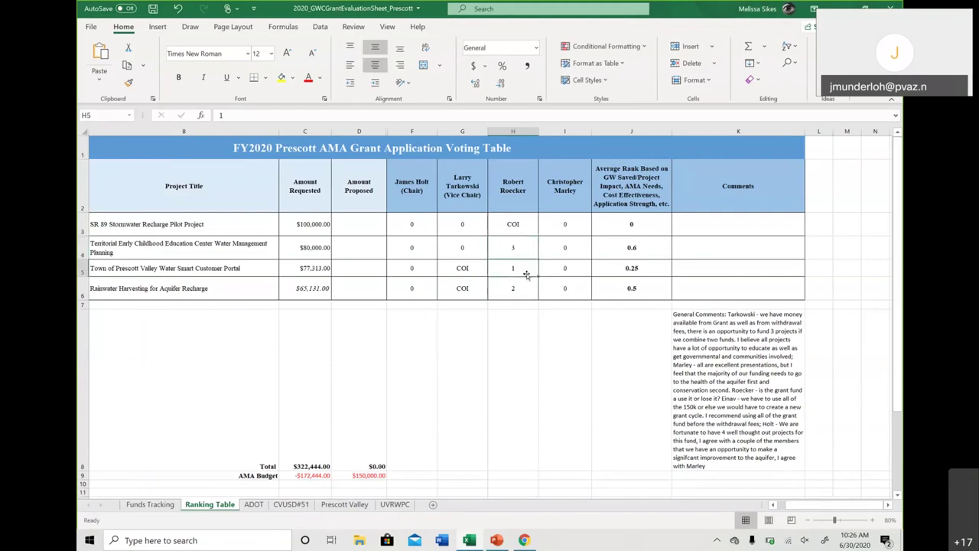
{"action": "type", "text": "1.3"}
{"action": "key", "text": "Return"}
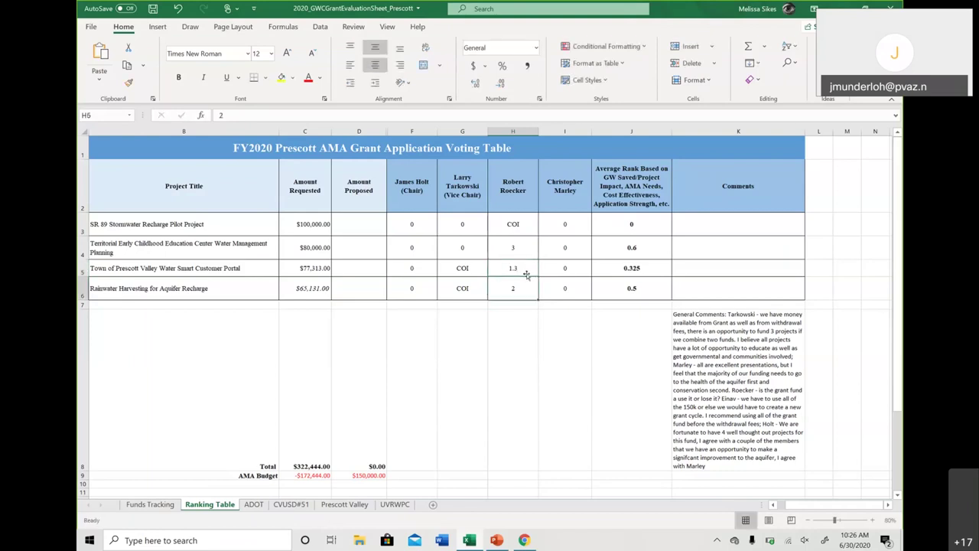
{"action": "type", "text": "2.6"}
{"action": "key", "text": "Up"}
{"action": "key", "text": "Up"}
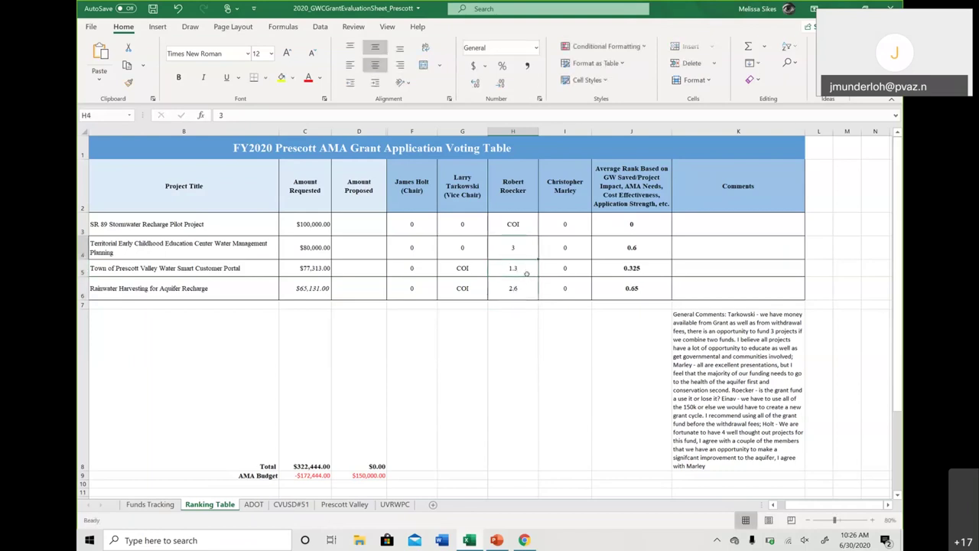
{"action": "type", "text": "3.3"}
{"action": "key", "text": "Return"}
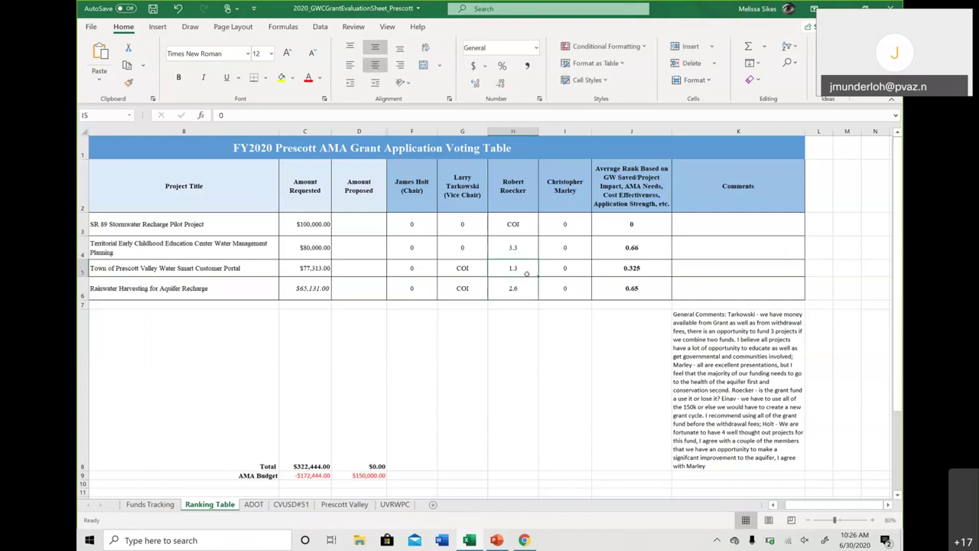
{"action": "key", "text": "Right"}
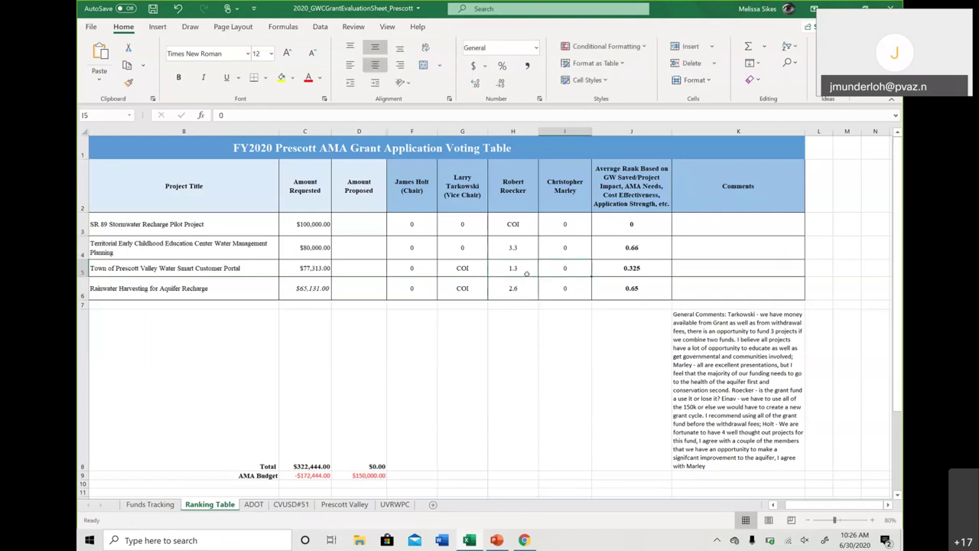
{"action": "key", "text": "Up"}
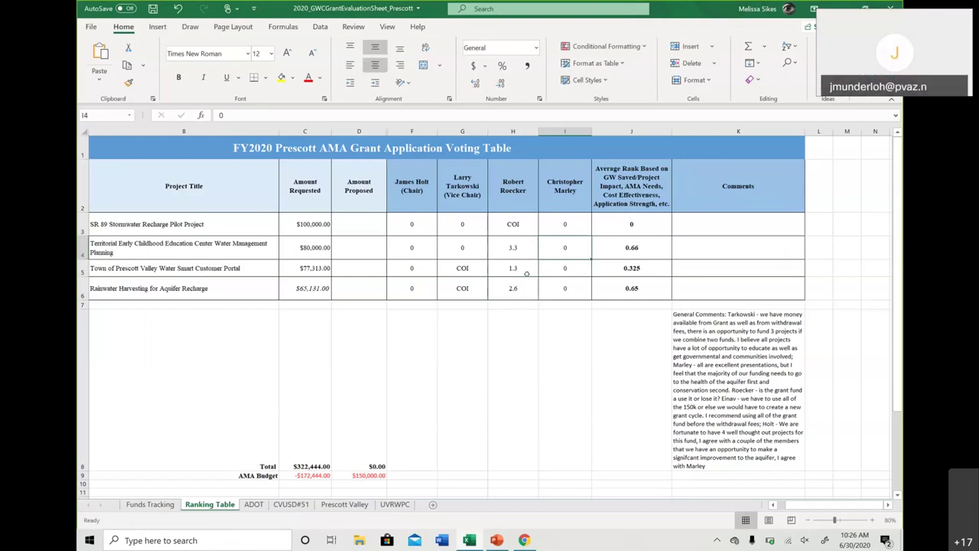
{"action": "key", "text": "Left"}
{"action": "key", "text": "Left"}
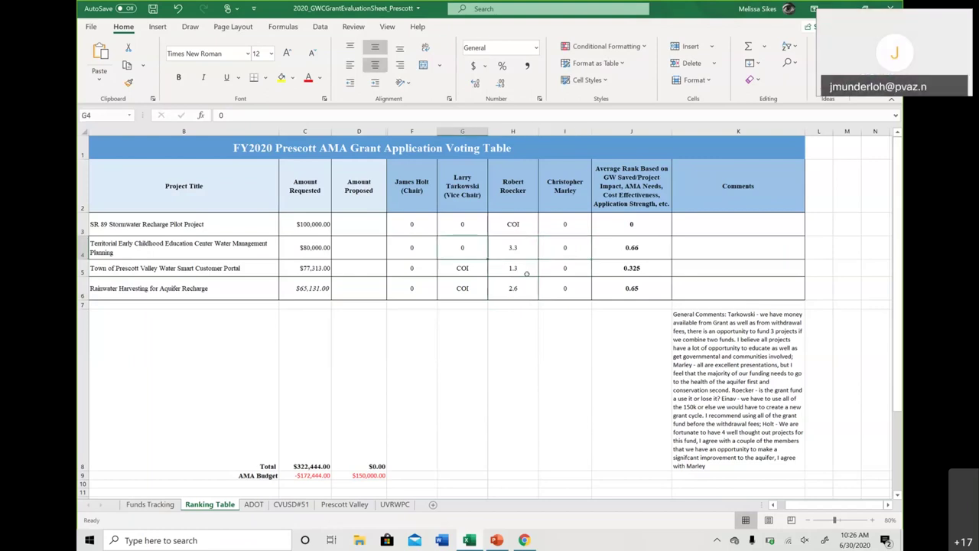
{"action": "key", "text": "Up"}
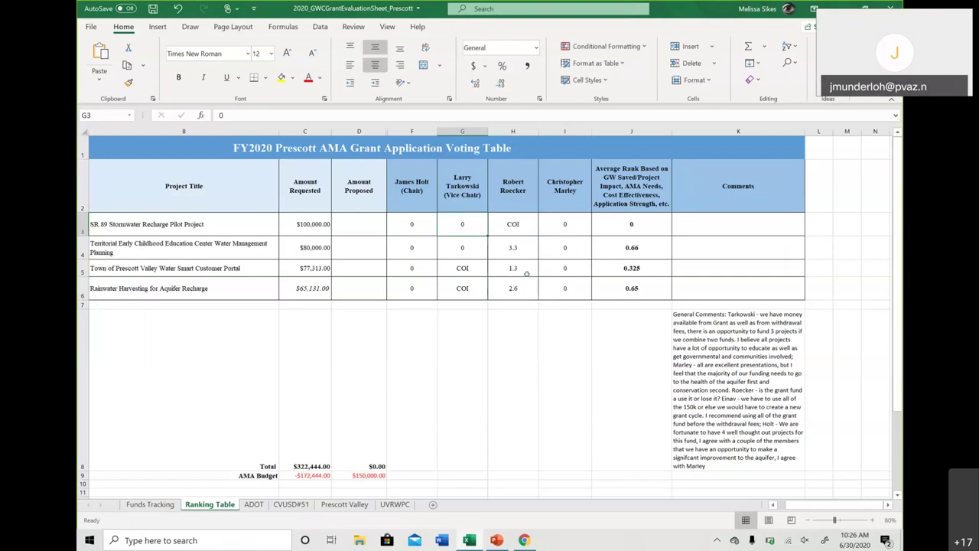
Step: Start a comment in K3 with the vice chair's surname and "- really exciting project, would like ADOT to work with Upper Verde Watershed"
{"action": "left_click", "coordinate": [695, 225]}
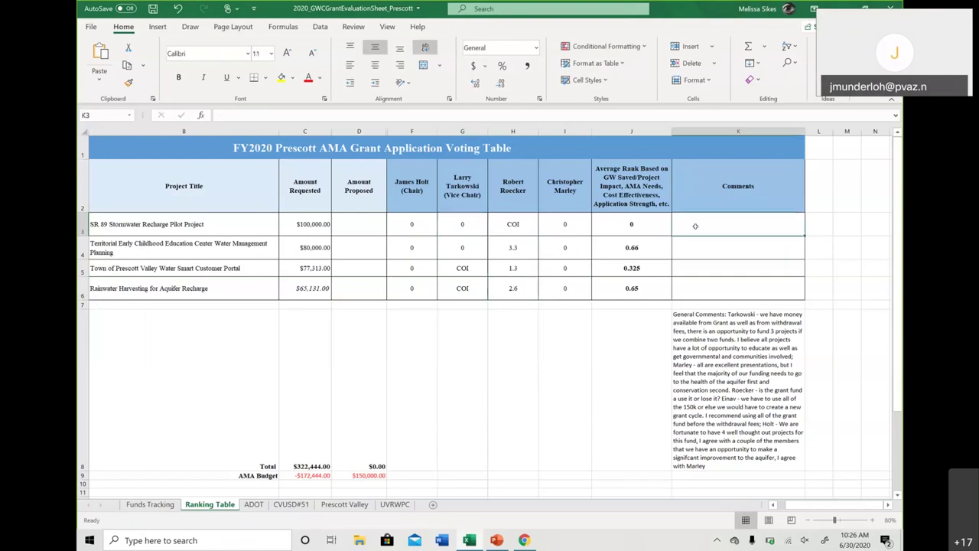
{"action": "type", "text": "Tar"}
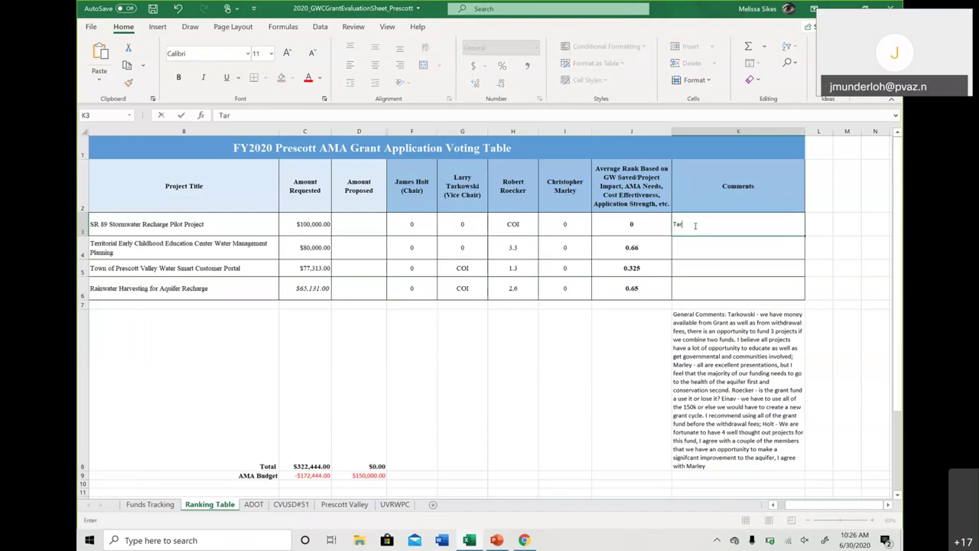
{"action": "type", "text": "kowski - really exciting project"}
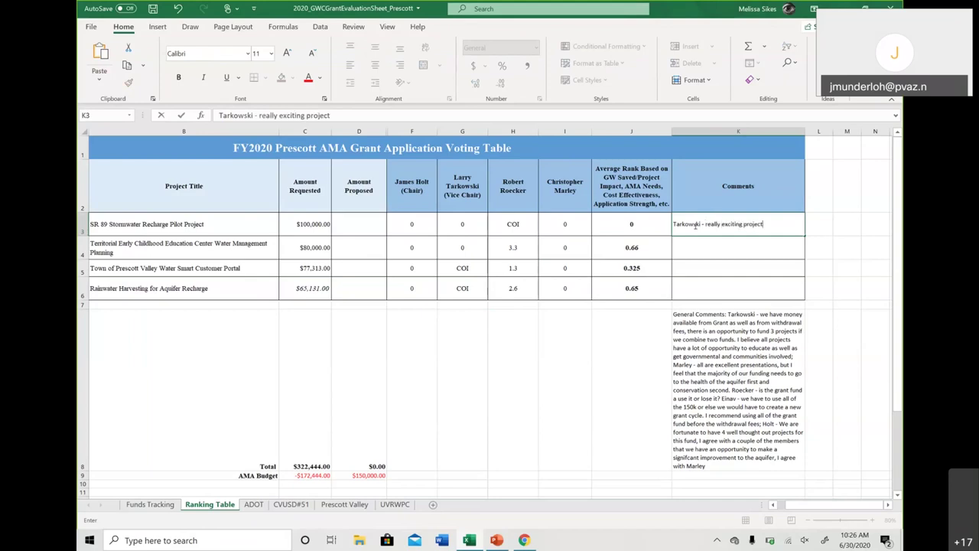
{"action": "type", "text": ", would like the"}
{"action": "key", "text": "BackSpace"}
{"action": "key", "text": "BackSpace"}
{"action": "key", "text": "BackSpace"}
{"action": "type", "text": "ADOT to"}
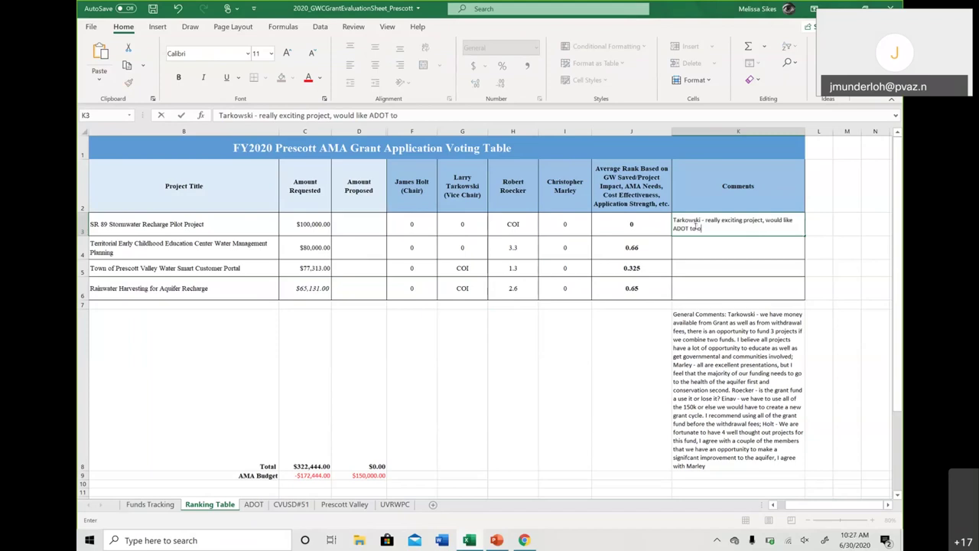
{"action": "type", "text": " work with Upper Verde Watershed"}
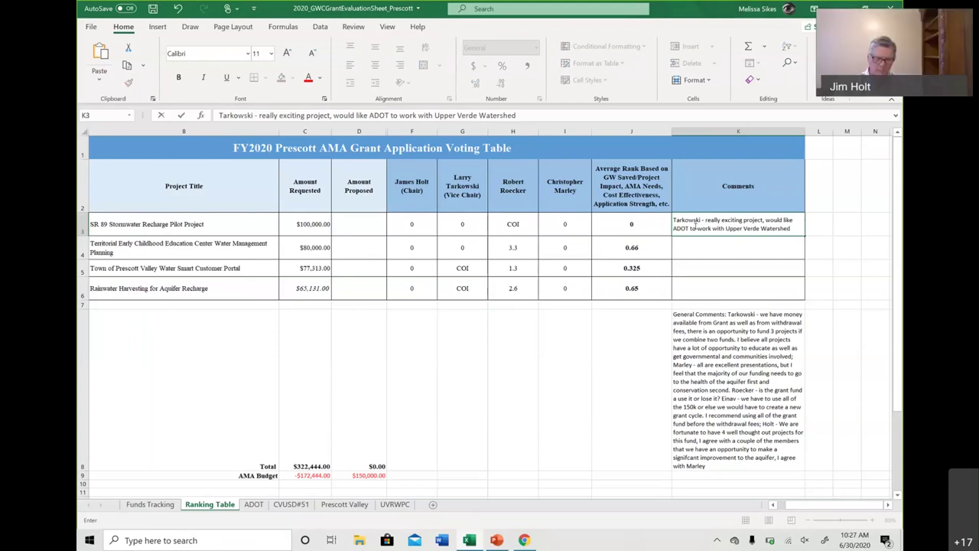
Step: Continue K3 with ", that with each ADOT project there be included a stormwater retention project. We could"
{"action": "type", "text": ", that with n"}
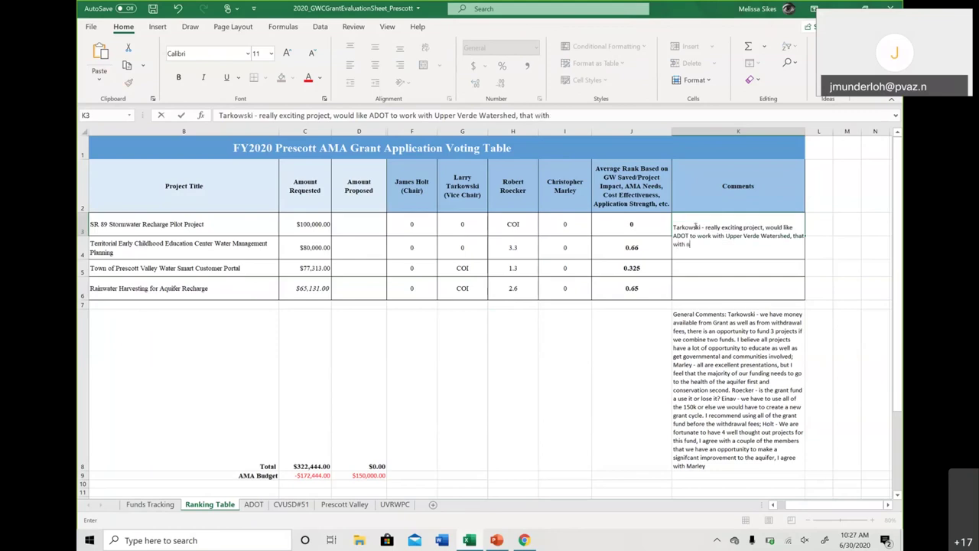
{"action": "type", "text": "ach ADOT project there be includee"}
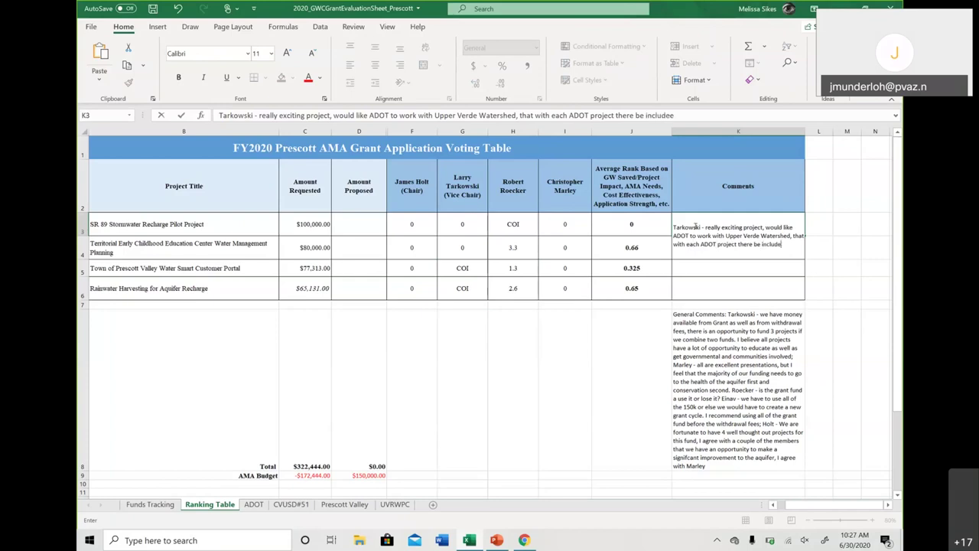
{"action": "key", "text": "BackSpace"}
{"action": "type", "text": "d a stormwater"}
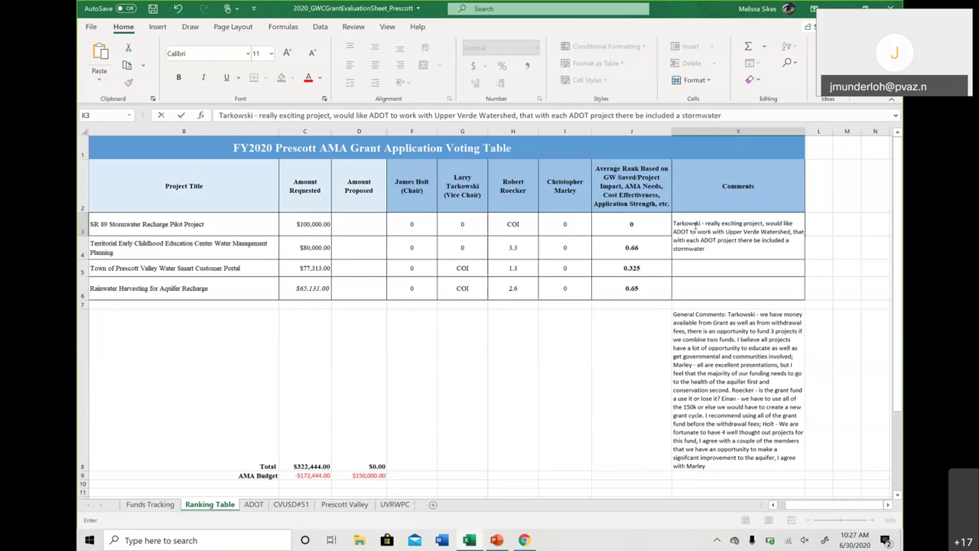
{"action": "type", "text": " retne"}
{"action": "key", "text": "BackSpace"}
{"action": "key", "text": "BackSpace"}
{"action": "type", "text": "ention project. We could hae a"}
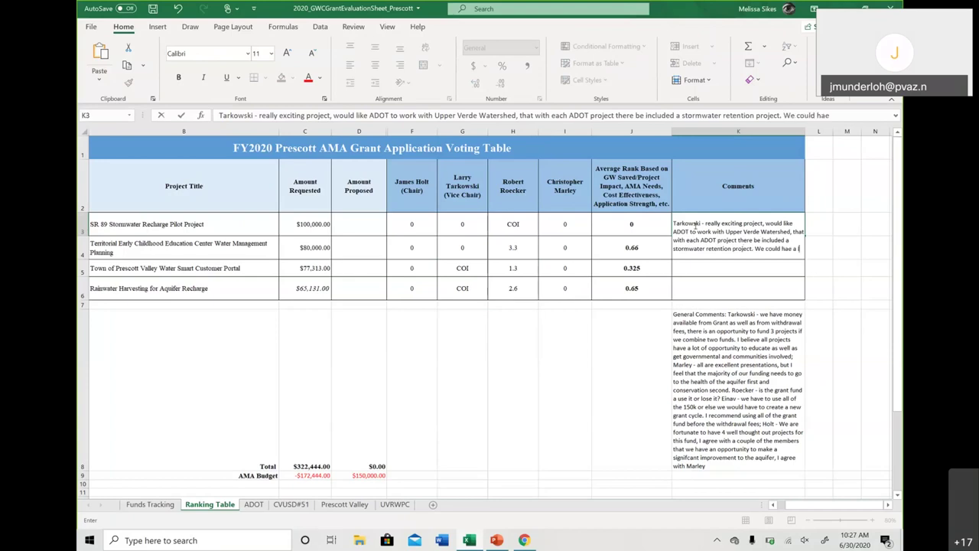
Step: End the K3 comment with "have a large impact over time." and fit row 3's height to the text
{"action": "key", "text": "BackSpace"}
{"action": "key", "text": "BackSpace"}
{"action": "key", "text": "BackSpace"}
{"action": "type", "text": "ve a lar"}
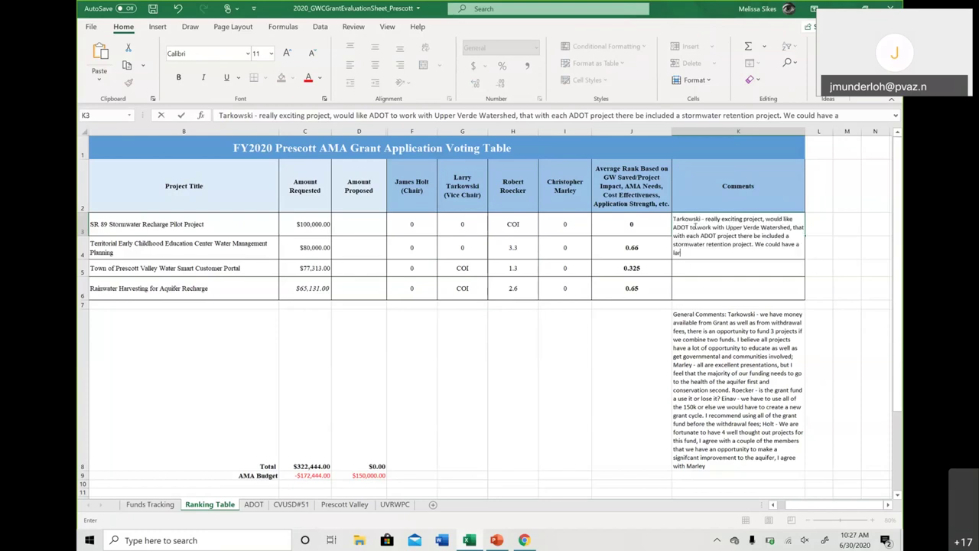
{"action": "type", "text": "ge impact overtim"}
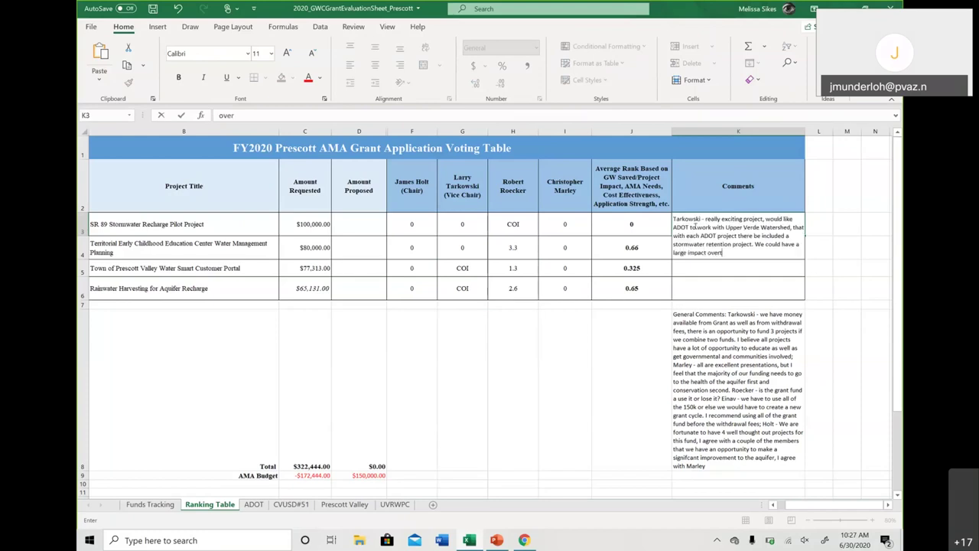
{"action": "key", "text": "BackSpace"}
{"action": "key", "text": "BackSpace"}
{"action": "key", "text": "BackSpace"}
{"action": "type", "text": "time."}
{"action": "left_click", "coordinate": [612, 335]}
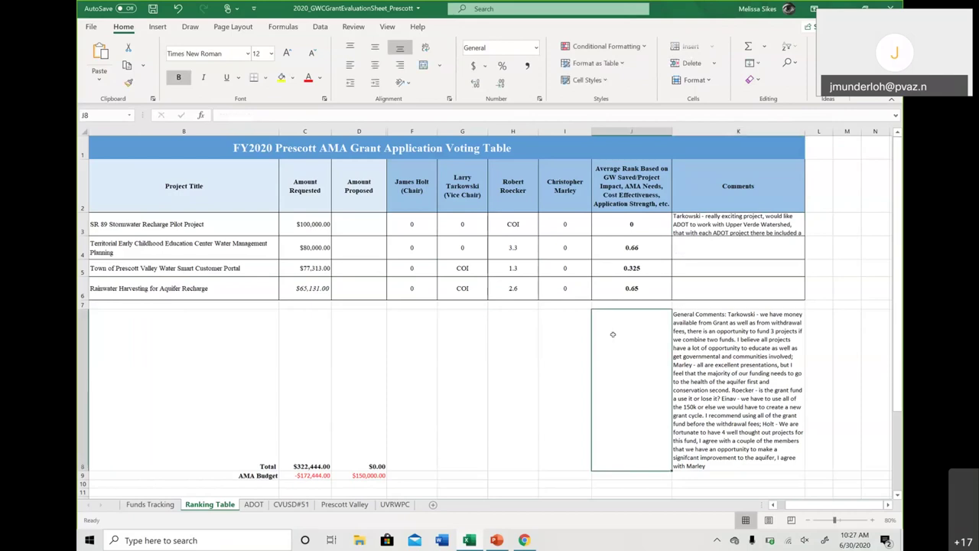
{"action": "left_click", "coordinate": [81, 232]}
Step: Set the third voting member's rank in H4 for the Territorial Early Childhood Education Center project to 3.9
{"action": "left_click", "coordinate": [466, 244]}
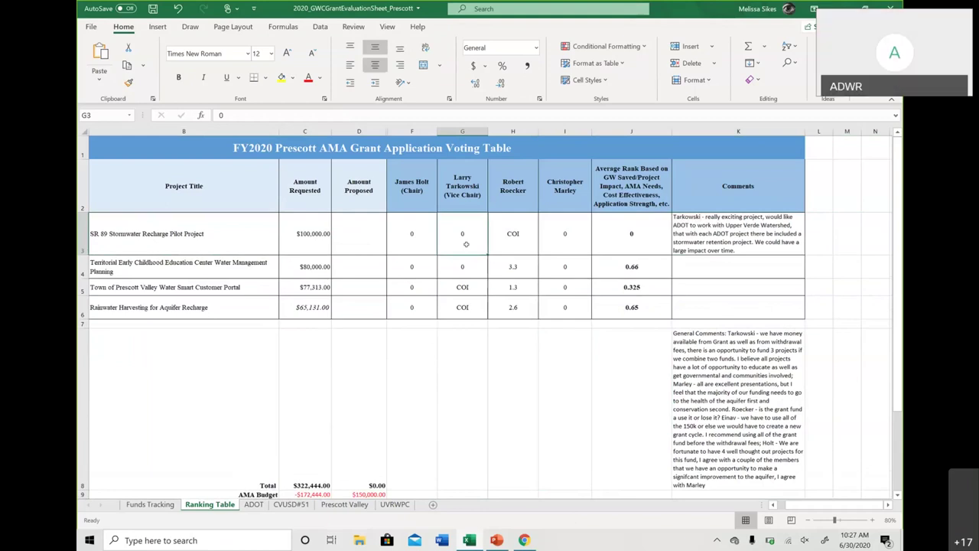
{"action": "double_click", "coordinate": [515, 265]}
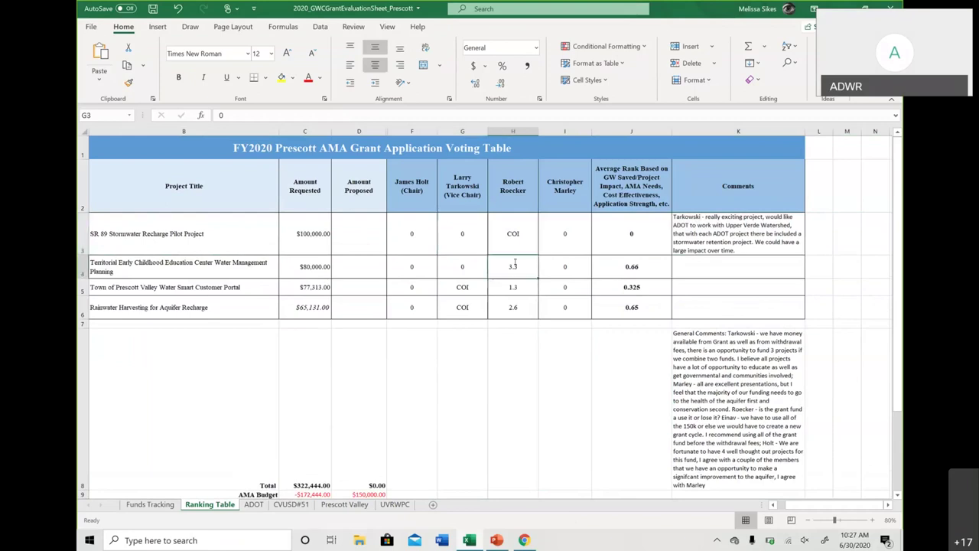
{"action": "type", "text": "9"}
{"action": "left_click", "coordinate": [472, 278]}
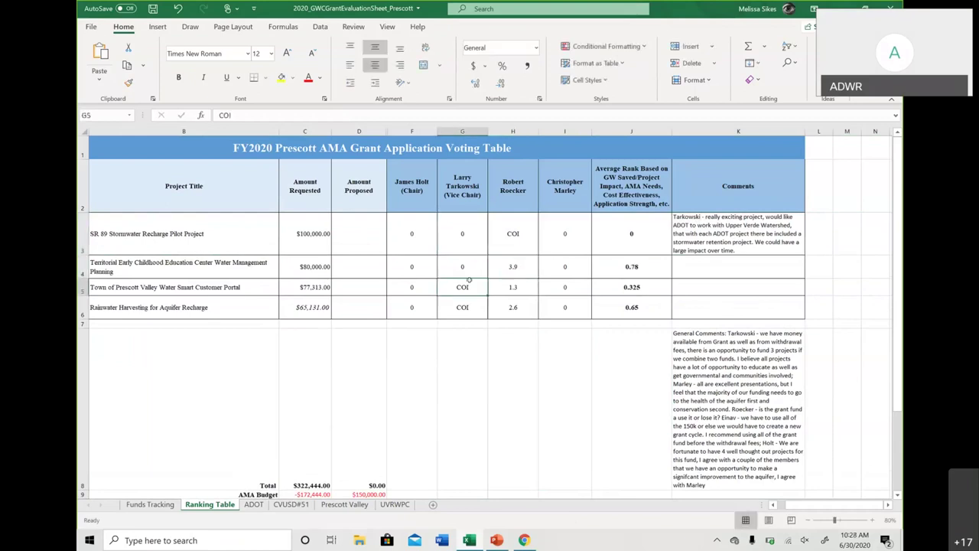
{"action": "left_click", "coordinate": [460, 239]}
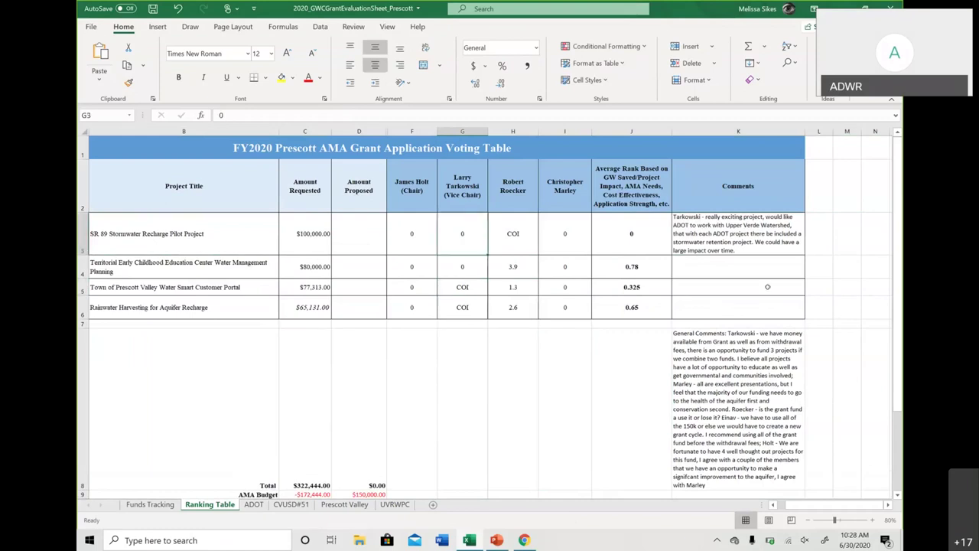
Step: Append "Applicant - ADOT would be open to working with Upper Verde Watershed;" to the K3 comment and commit it
{"action": "double_click", "coordinate": [743, 249]}
{"action": "type", "text": "A"}
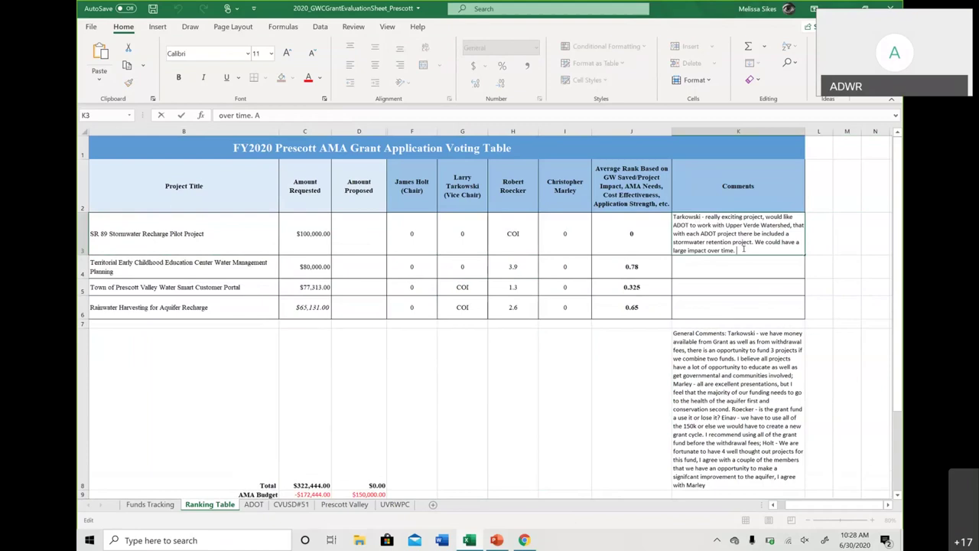
{"action": "type", "text": "pplicant - ADOT would be ope"}
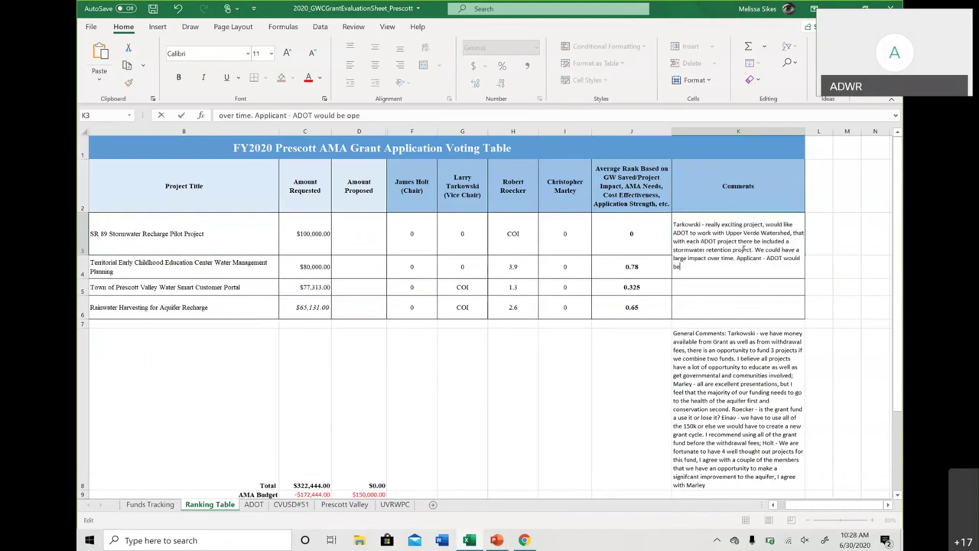
{"action": "type", "text": "n to working with Upper"}
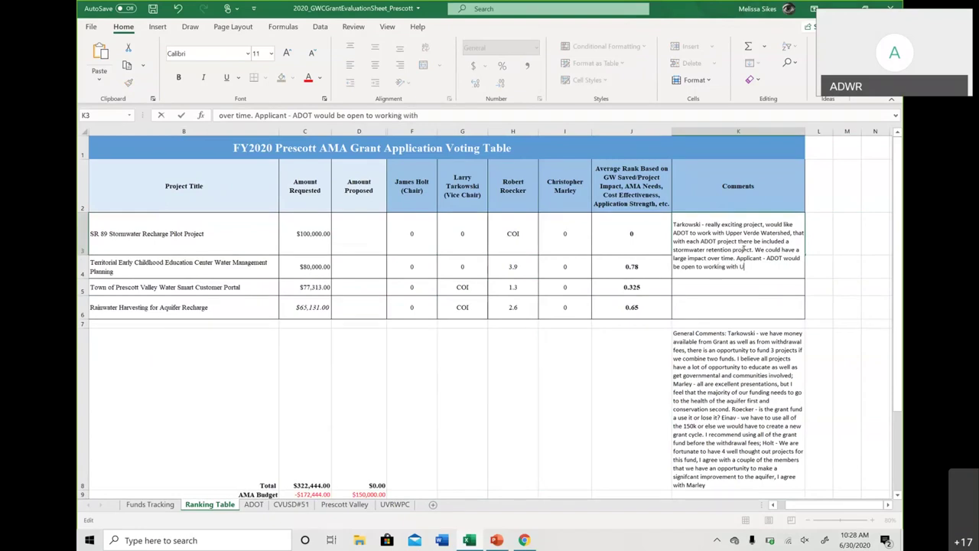
{"action": "type", "text": " Verde Watershed"}
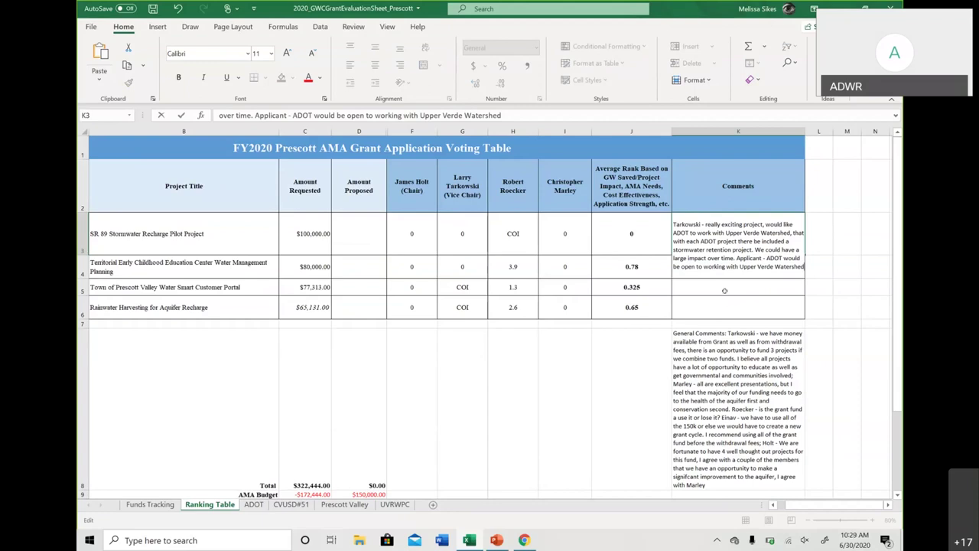
{"action": "type", "text": ";"}
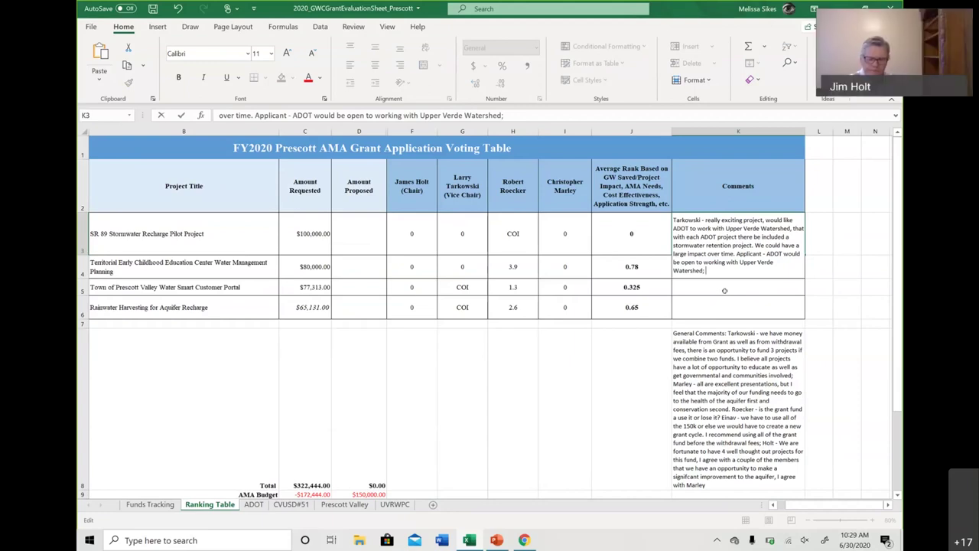
{"action": "left_click", "coordinate": [724, 290]}
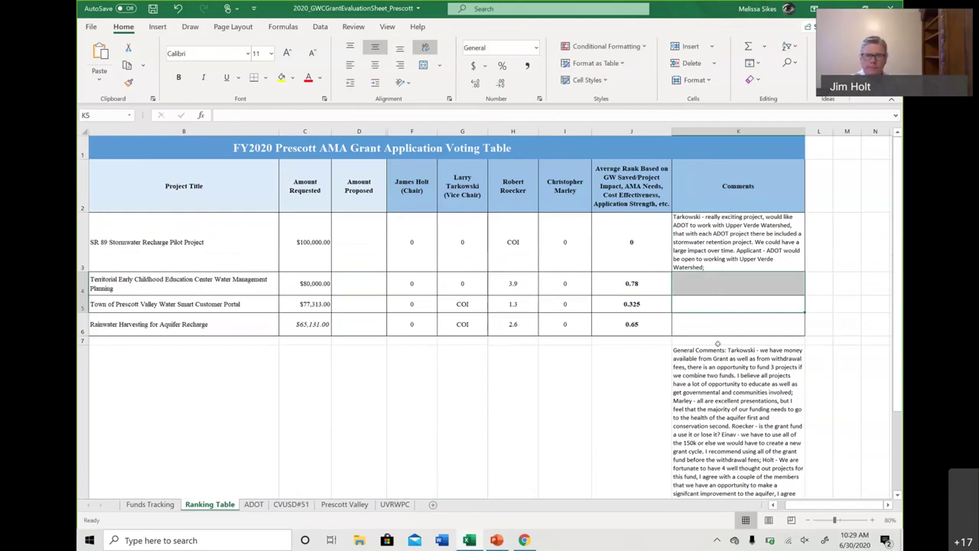
{"action": "left_click", "coordinate": [601, 367]}
Step: Enter the vice chair's ranks in column G: 2 in G3 and 4 in G4
{"action": "left_click", "coordinate": [457, 223]}
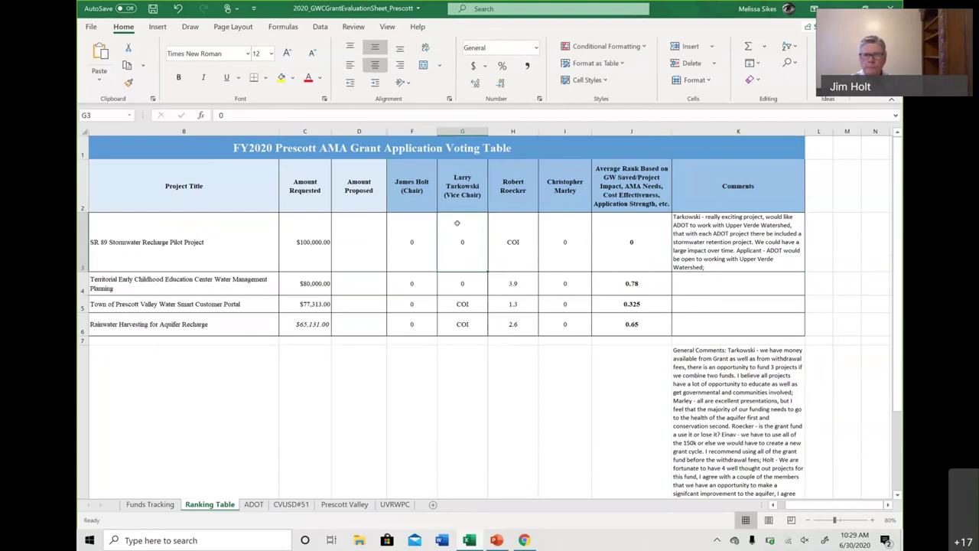
{"action": "type", "text": "2"}
{"action": "key", "text": "Return"}
{"action": "type", "text": "4"}
{"action": "key", "text": "Tab"}
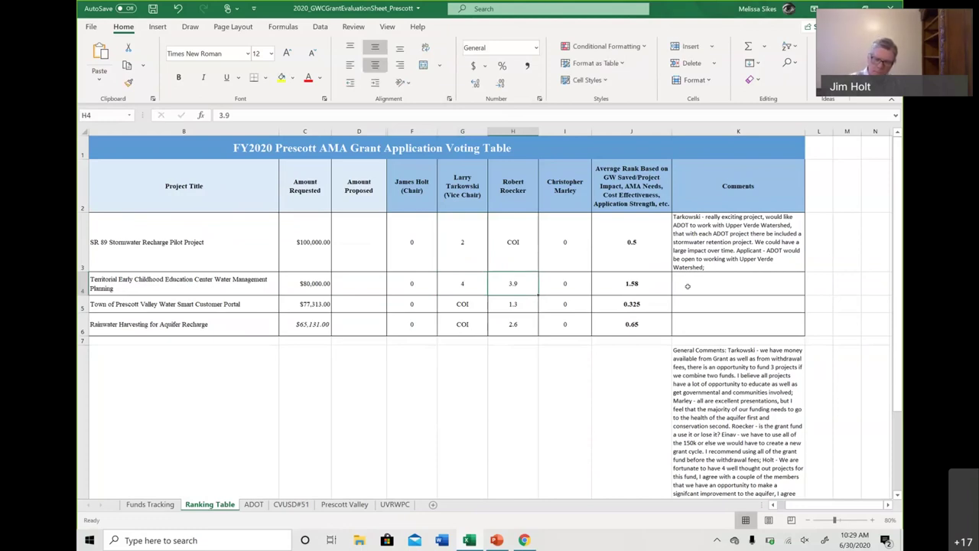
Step: Append the fourth voting member's surname and "- requests 100k" to the K3 comment
{"action": "left_click", "coordinate": [563, 247]}
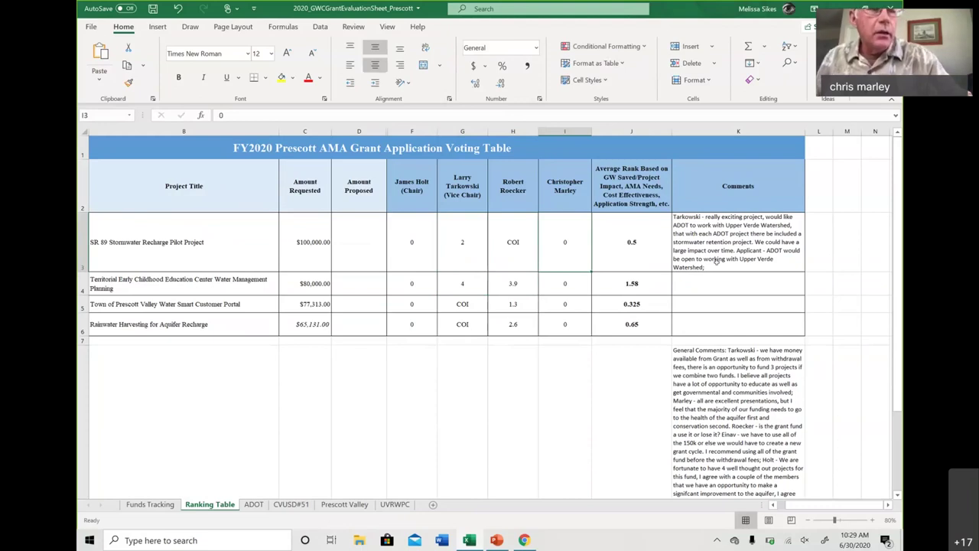
{"action": "left_click", "coordinate": [716, 261]}
{"action": "key", "text": "F2"}
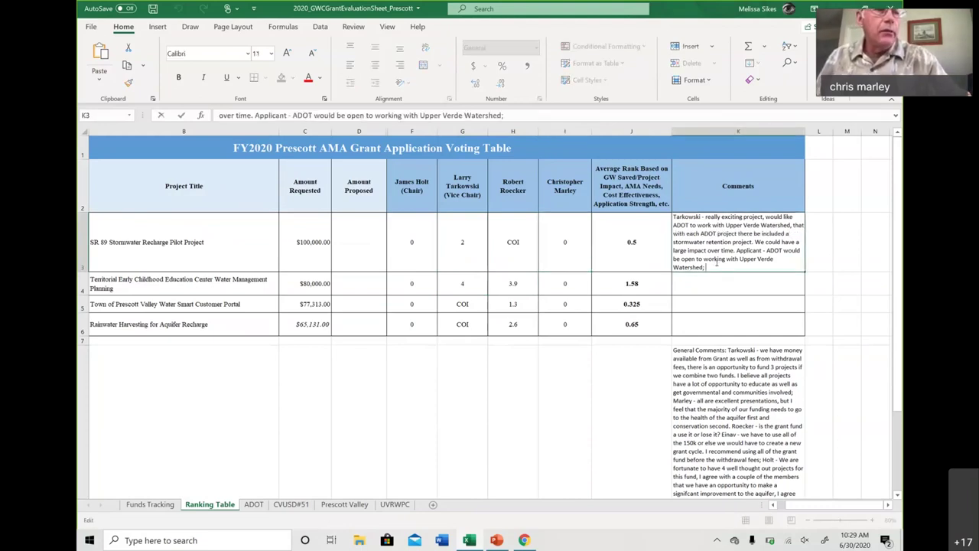
{"action": "type", "text": "Marley"}
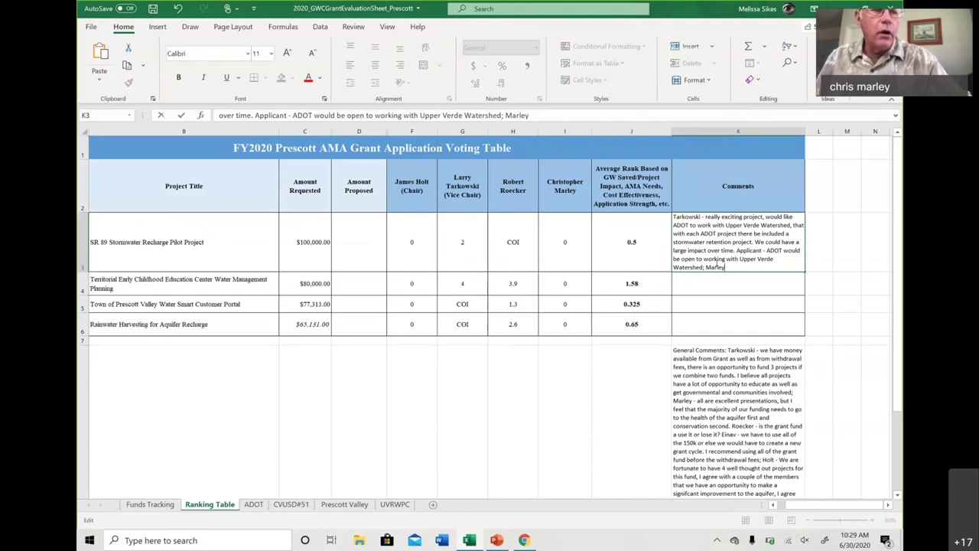
{"action": "type", "text": " - requests 100k"}
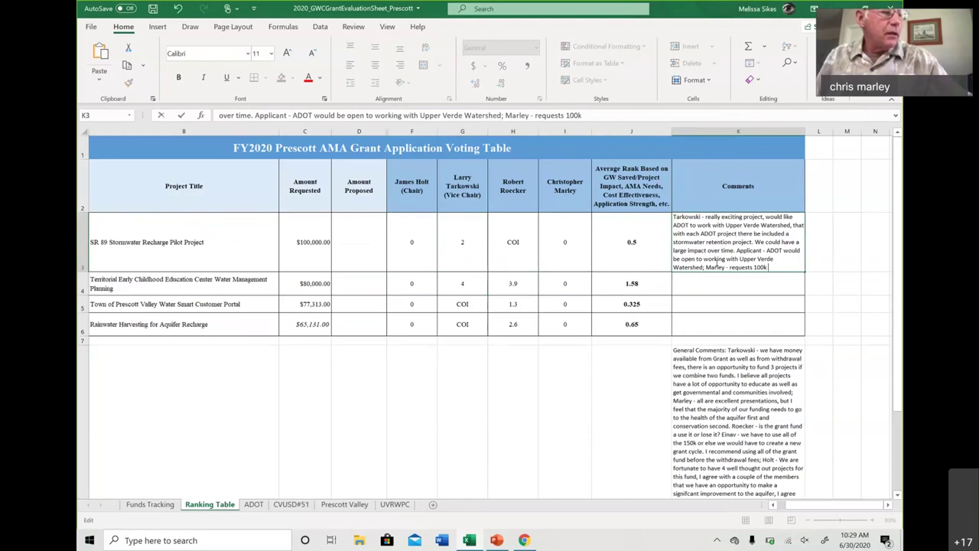
Step: Replace "requests" with "recommends" before "100k" in the K3 comment
{"action": "key", "text": "Left"}
{"action": "key", "text": "Left"}
{"action": "key", "text": "Left"}
{"action": "key", "text": "Left"}
{"action": "key", "text": "Left"}
{"action": "key", "text": "BackSpace"}
{"action": "key", "text": "BackSpace"}
{"action": "key", "text": "BackSpace"}
{"action": "key", "text": "BackSpace"}
{"action": "key", "text": "BackSpace"}
{"action": "key", "text": "BackSpace"}
{"action": "type", "text": "commends"}
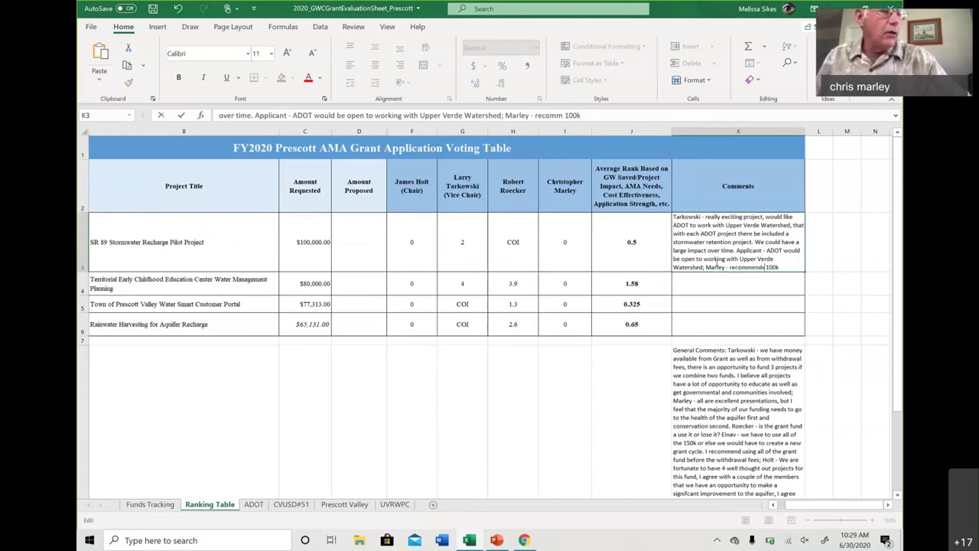
Step: Enter the fourth voting member's ranks in column I: 1 in I3 and 2 in I5
{"action": "left_click", "coordinate": [581, 247]}
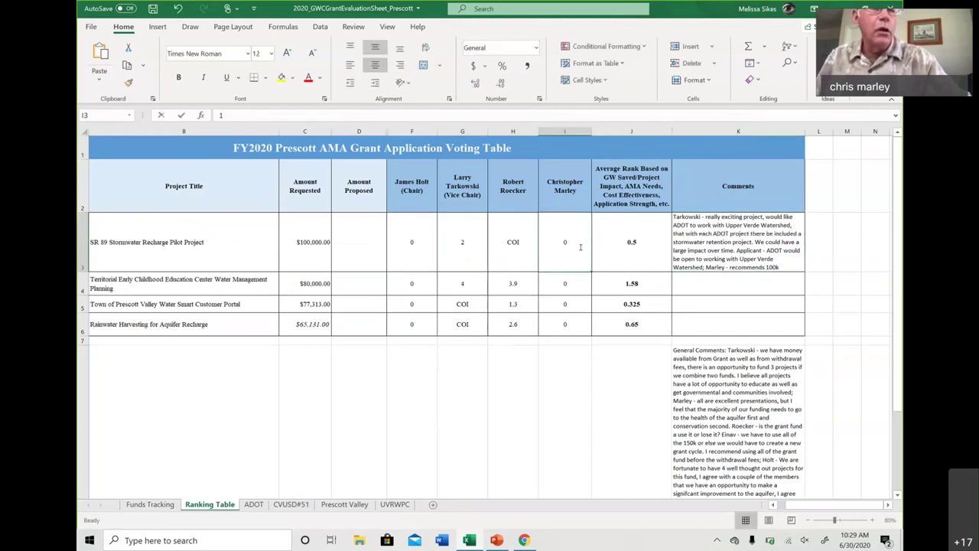
{"action": "type", "text": "1"}
{"action": "key", "text": "Return"}
{"action": "key", "text": "Return"}
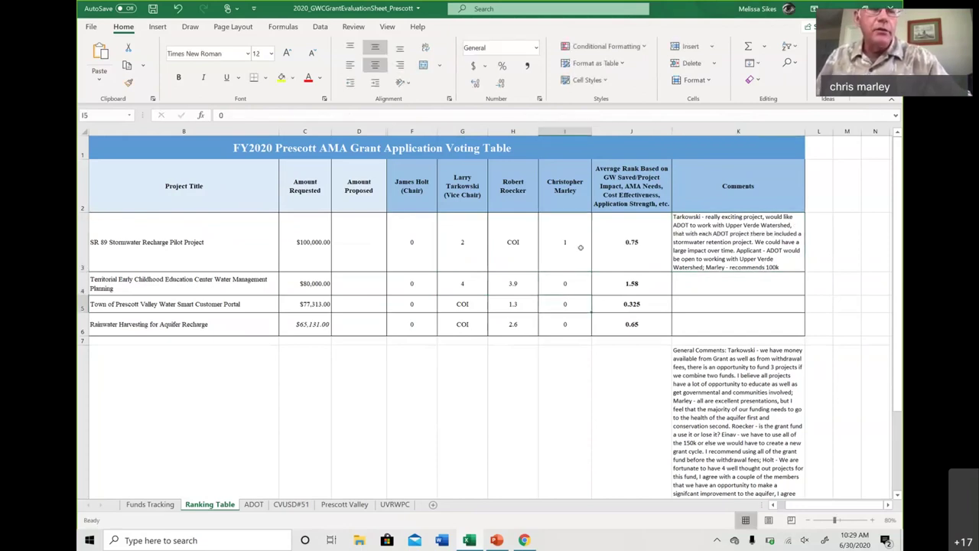
{"action": "type", "text": "2"}
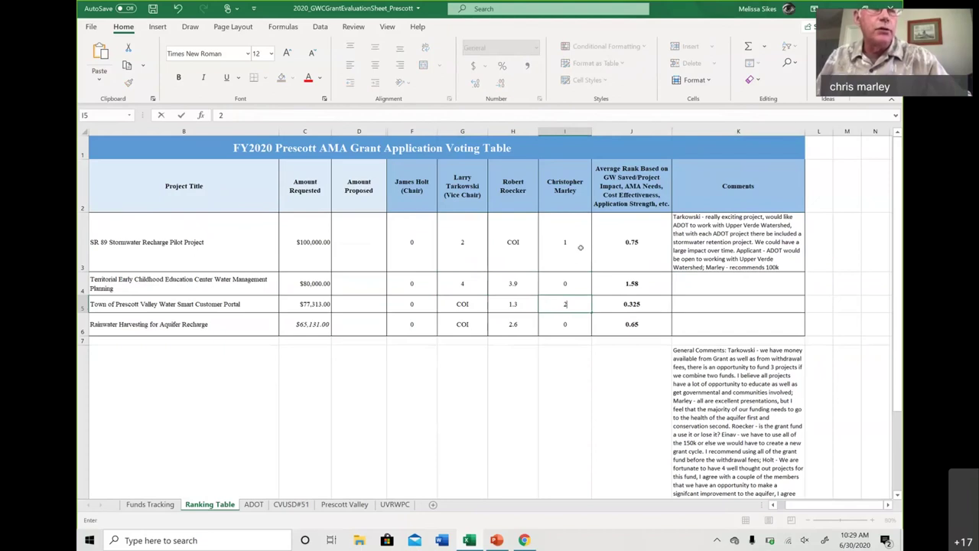
{"action": "key", "text": "Tab"}
Step: Enter the fourth voting member's surname and "- would like to increase funding to 100k" as the K5 comment
{"action": "key", "text": "Tab"}
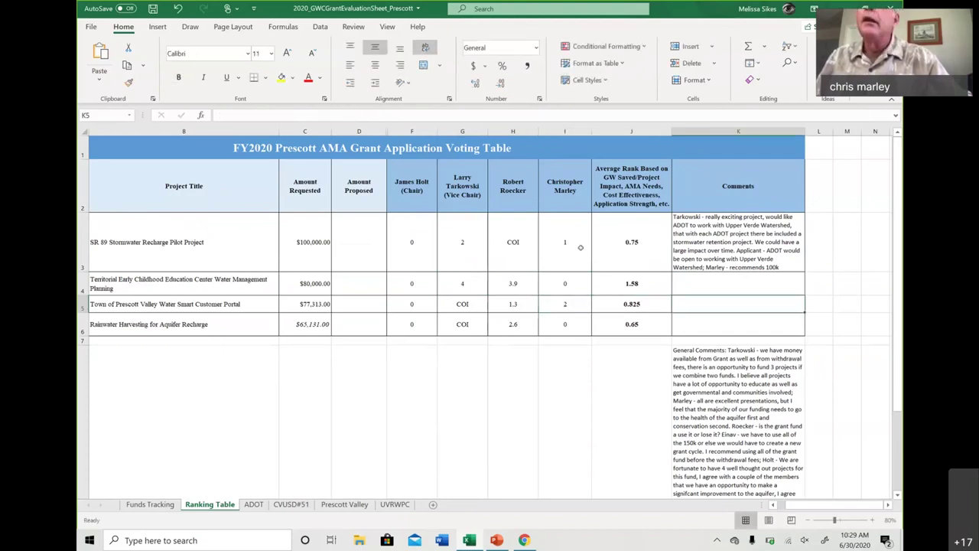
{"action": "type", "text": "MArley - "}
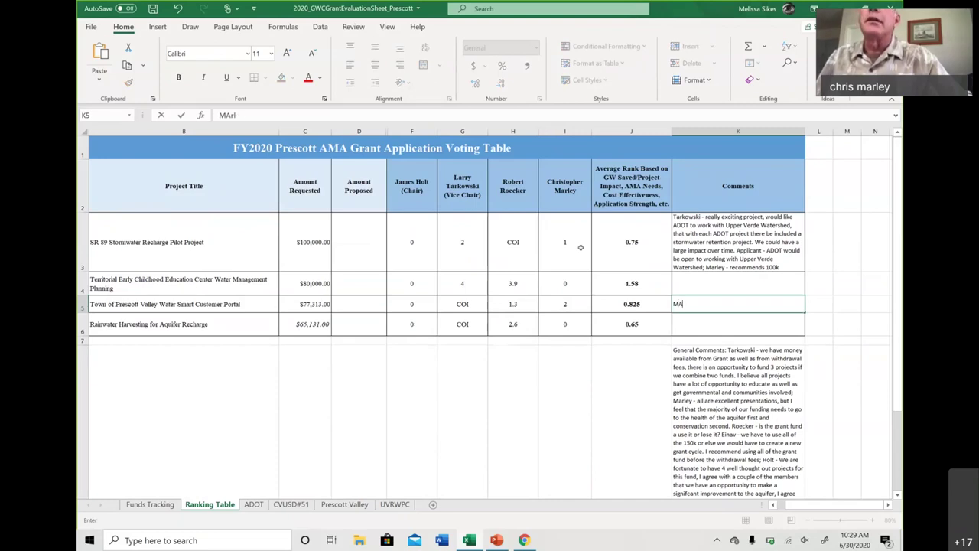
{"action": "type", "text": "wou"}
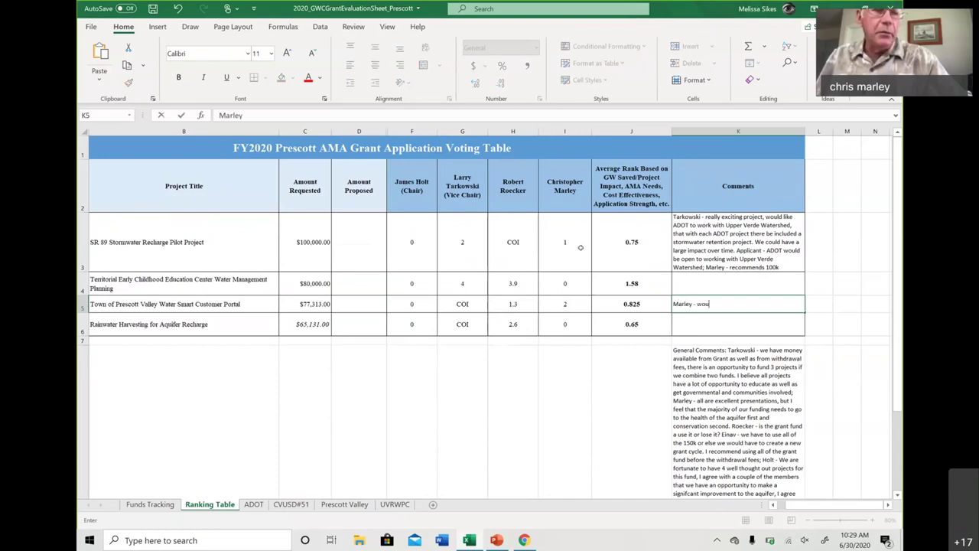
{"action": "type", "text": "ld like to increa"}
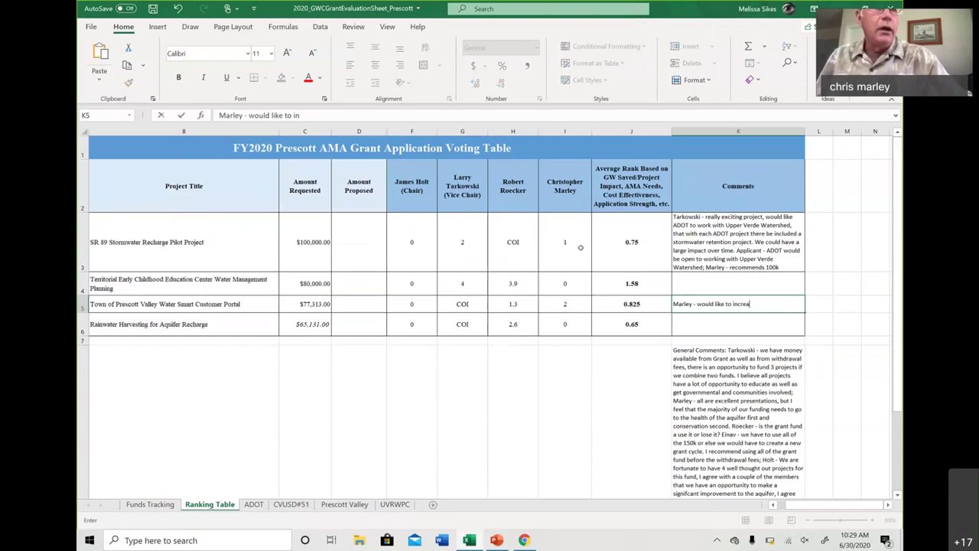
{"action": "type", "text": "se funding to 10k"}
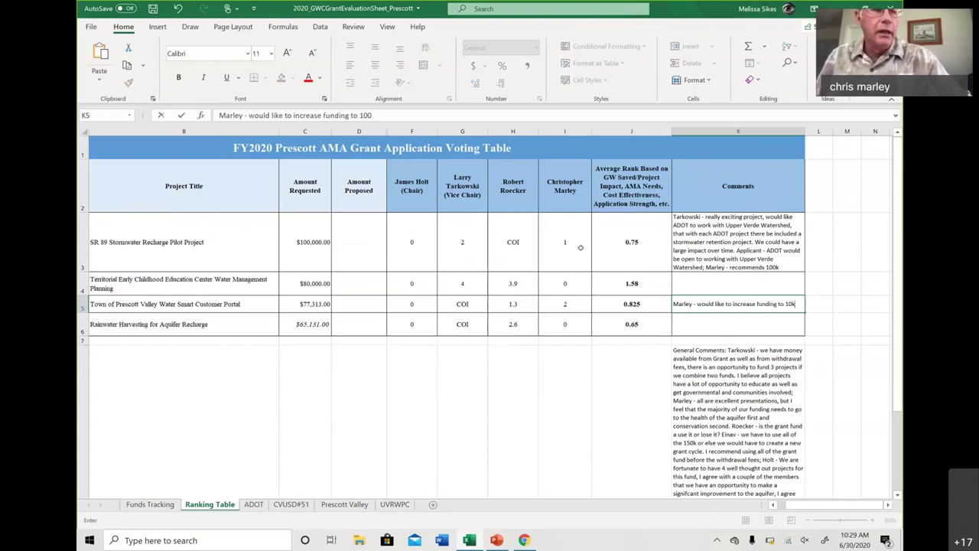
{"action": "type", "text": "k"}
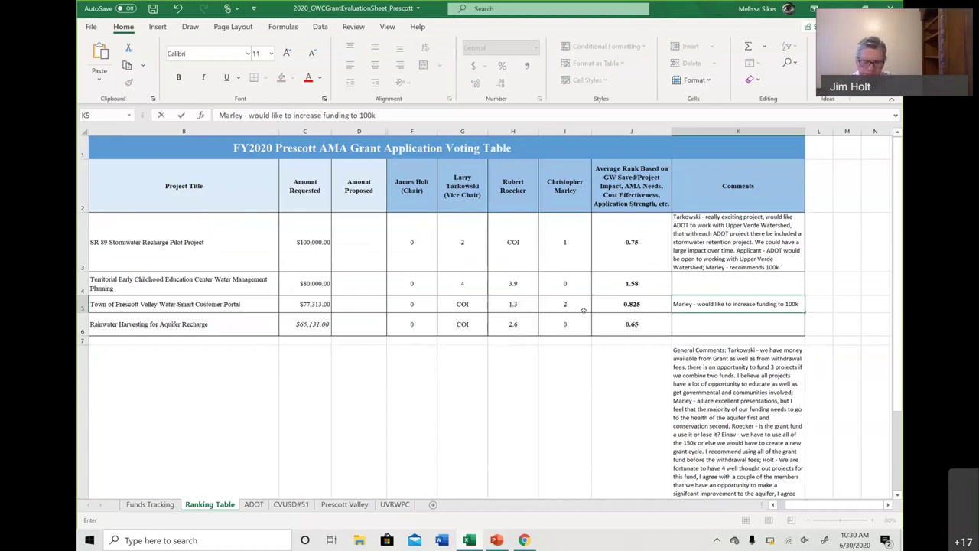
Step: Replace "100k" in the K5 comment with "$50k from grant and $27 from withdrawal fees"
{"action": "key", "text": "BackSpace"}
{"action": "key", "text": "BackSpace"}
{"action": "key", "text": "BackSpace"}
{"action": "key", "text": "BackSpace"}
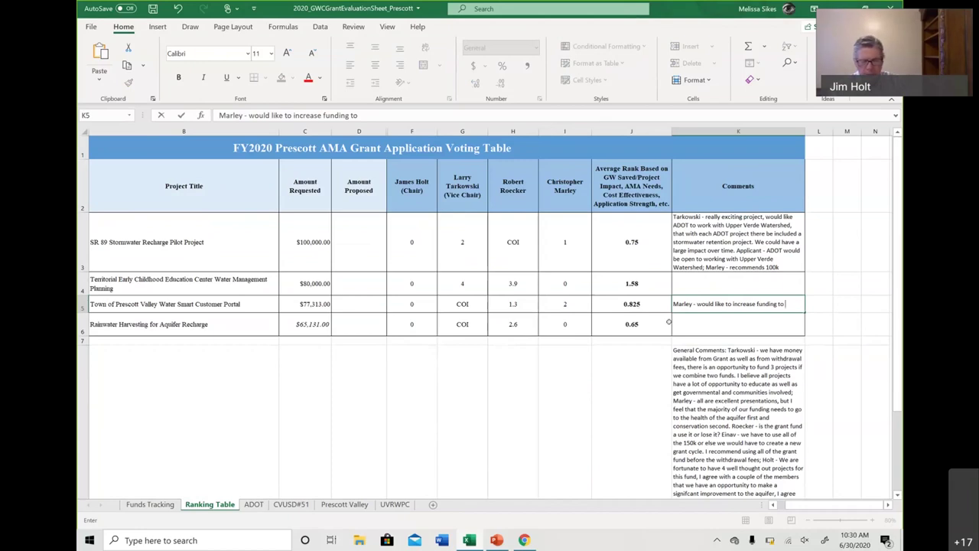
{"action": "type", "text": "$50k from"}
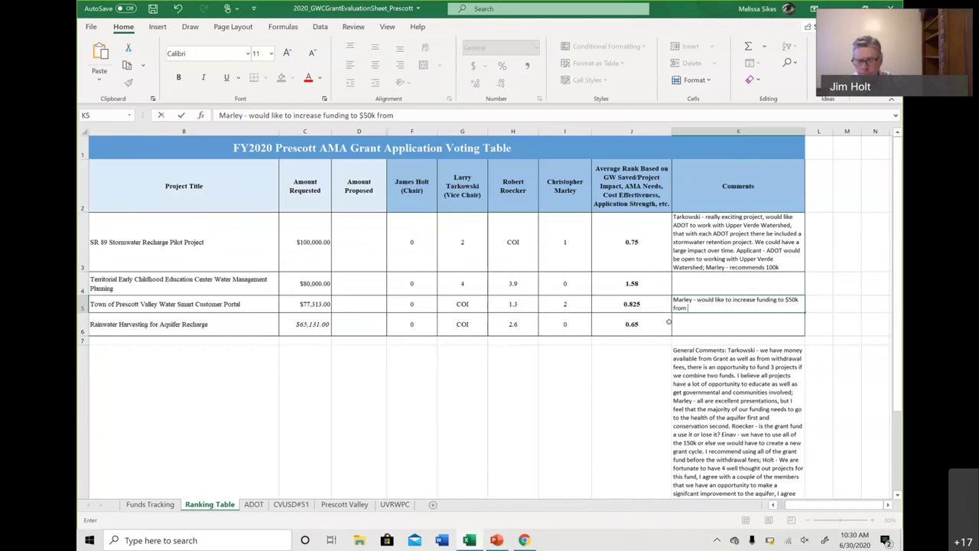
{"action": "type", "text": " grant"}
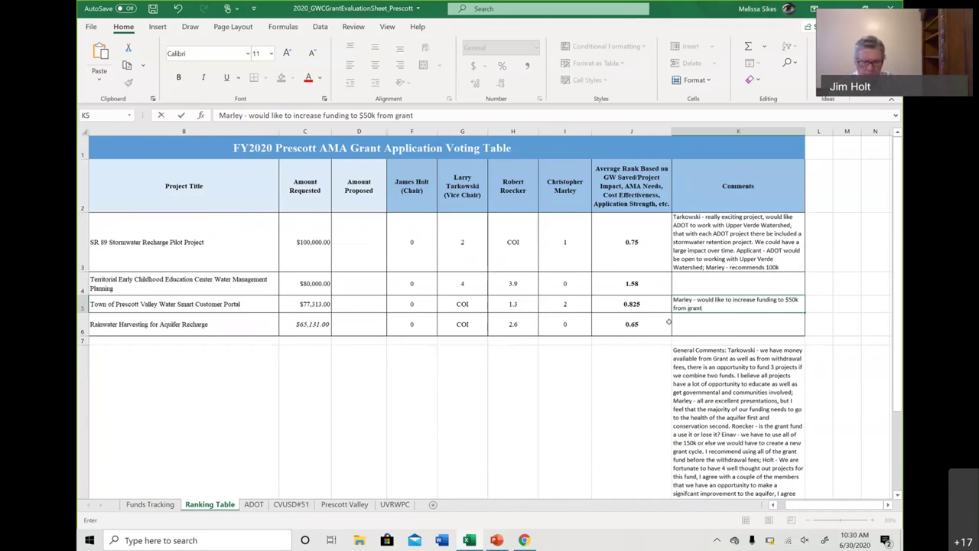
{"action": "type", "text": " and $27 from"}
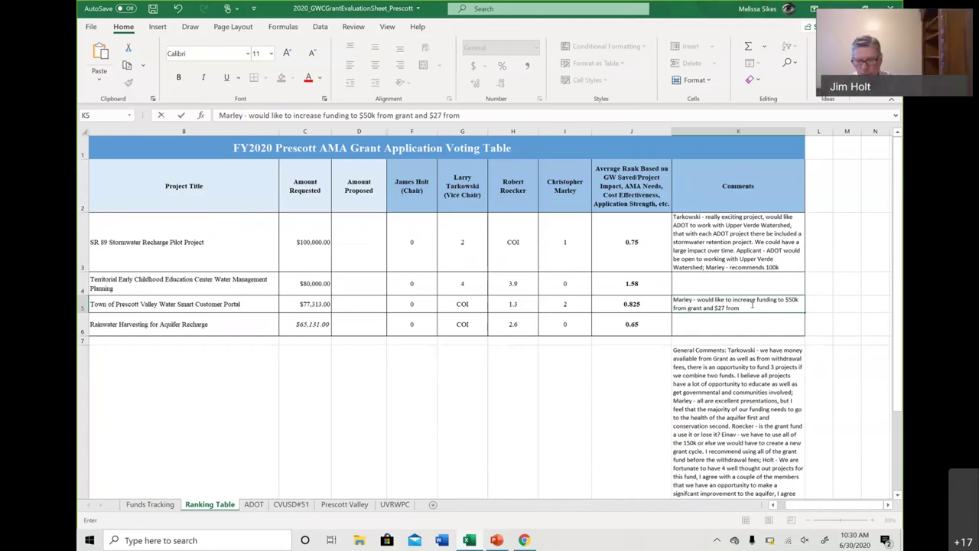
{"action": "type", "text": " withd"}
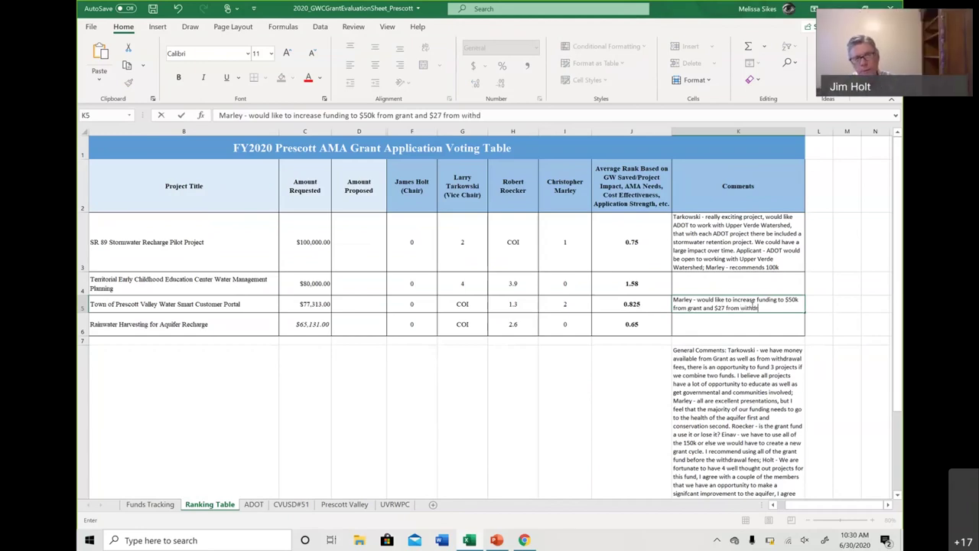
{"action": "type", "text": "rawal fees"}
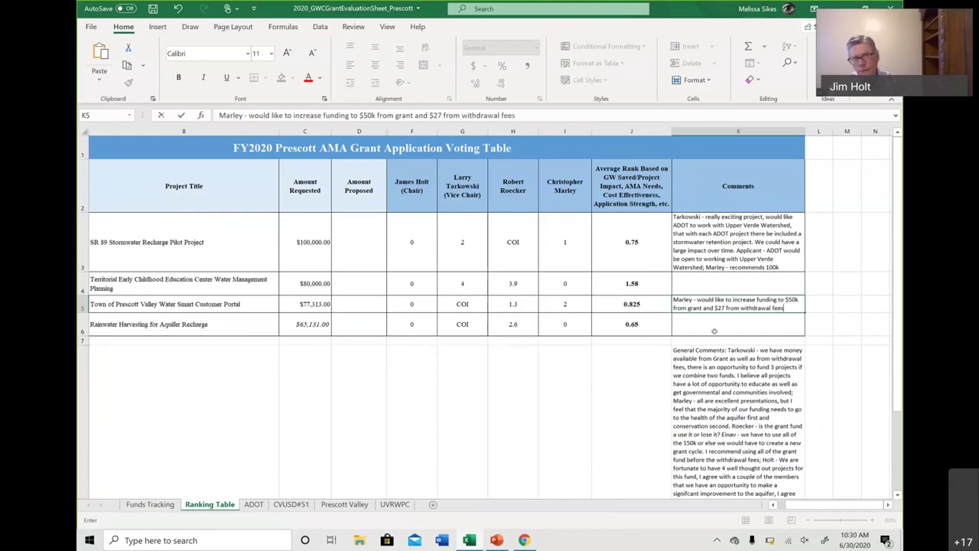
Step: Replace "increase" with "provide" in the K5 comment
{"action": "left_click", "coordinate": [714, 331]}
{"action": "double_click", "coordinate": [752, 299]}
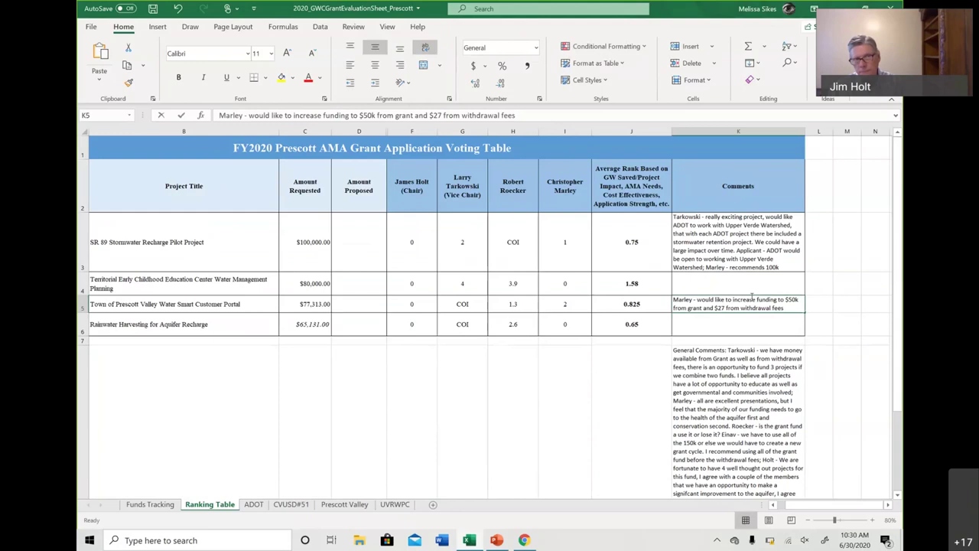
{"action": "key", "text": "BackSpace"}
{"action": "key", "text": "BackSpace"}
{"action": "key", "text": "BackSpace"}
{"action": "key", "text": "BackSpace"}
{"action": "key", "text": "BackSpace"}
{"action": "key", "text": "BackSpace"}
{"action": "key", "text": "BackSpace"}
{"action": "key", "text": "BackSpace"}
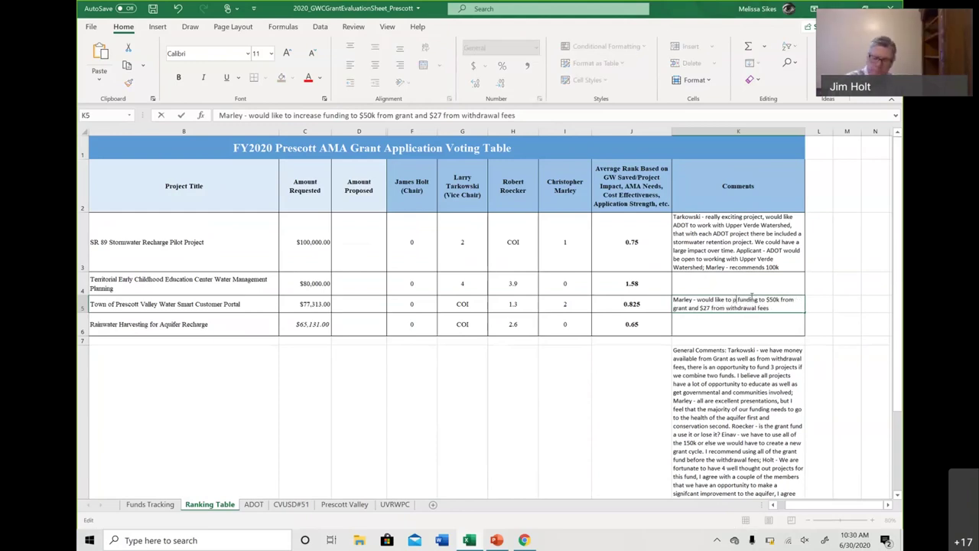
{"action": "type", "text": "provide"}
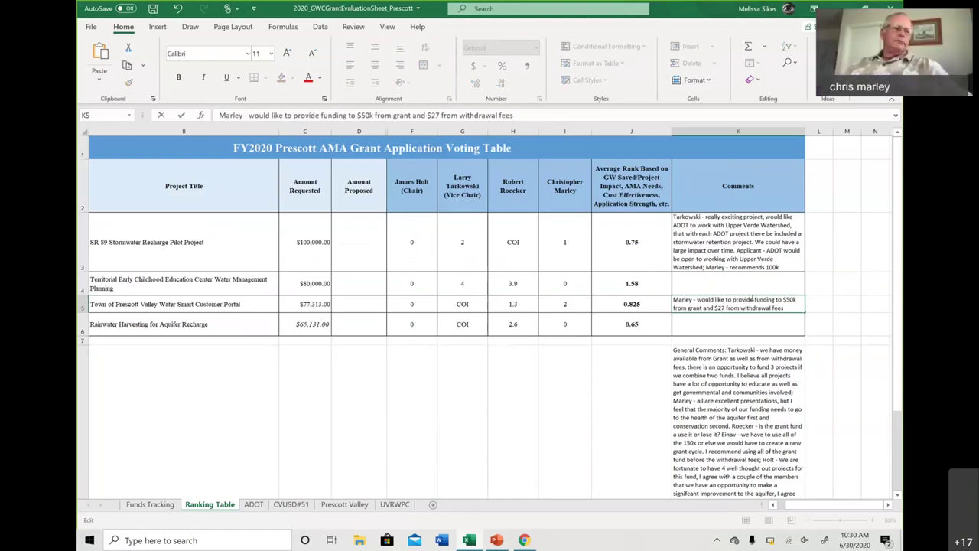
Step: Change "to" before "$50k" to "of" in the K5 comment
{"action": "left_click", "coordinate": [778, 299]}
{"action": "key", "text": "Delete"}
{"action": "key", "text": "Delete"}
{"action": "key", "text": "Delete"}
{"action": "type", "text": "of"}
{"action": "left_click", "coordinate": [741, 320]}
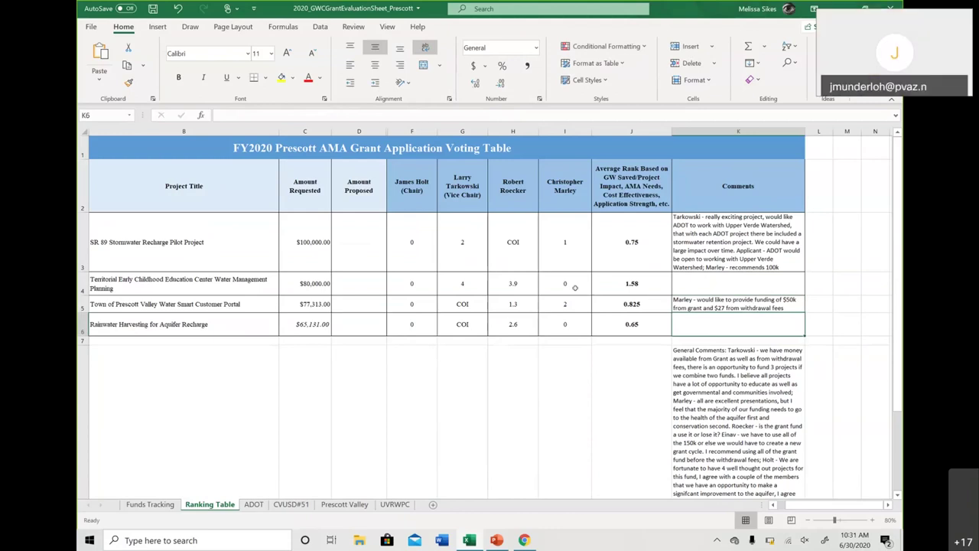
Step: Widen the Comments column and reduce the height of row 8 to fit the general comments text
{"action": "left_click", "coordinate": [462, 284]}
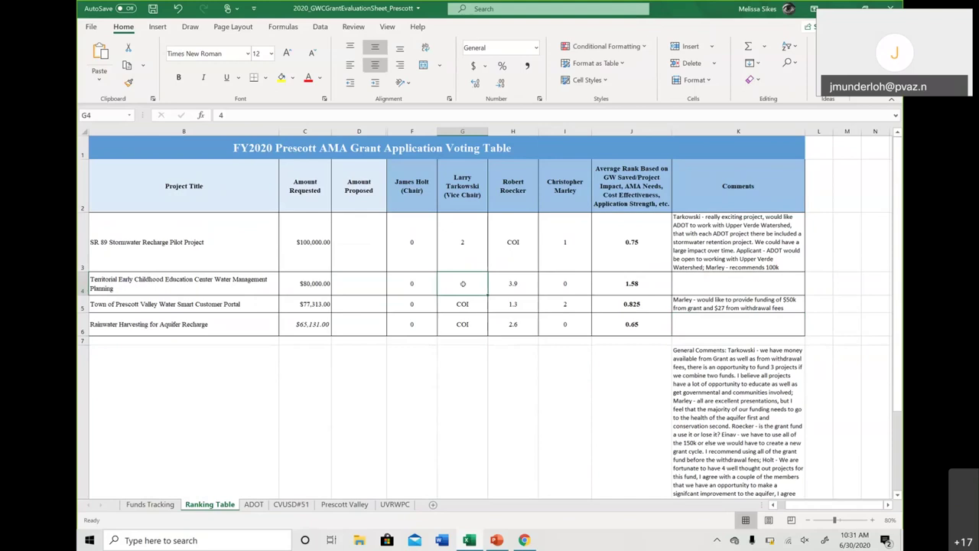
{"action": "left_click_drag", "start_coordinate": [463, 284], "coordinate": [464, 261]}
{"action": "left_click_drag", "start_coordinate": [899, 359], "coordinate": [899, 371]}
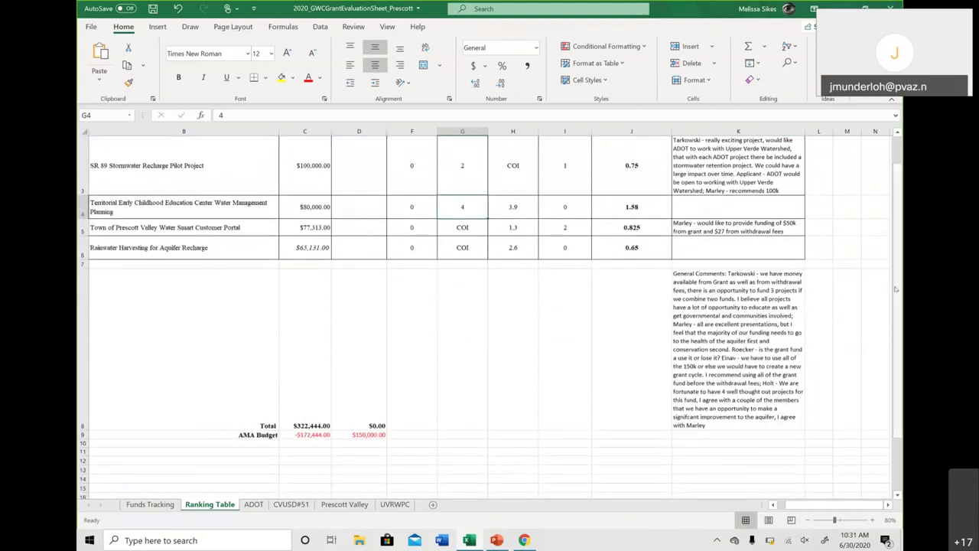
{"action": "scroll", "coordinate": [896, 288], "scroll_direction": "up", "scroll_amount": 1}
{"action": "left_click_drag", "start_coordinate": [853, 134], "coordinate": [854, 134]}
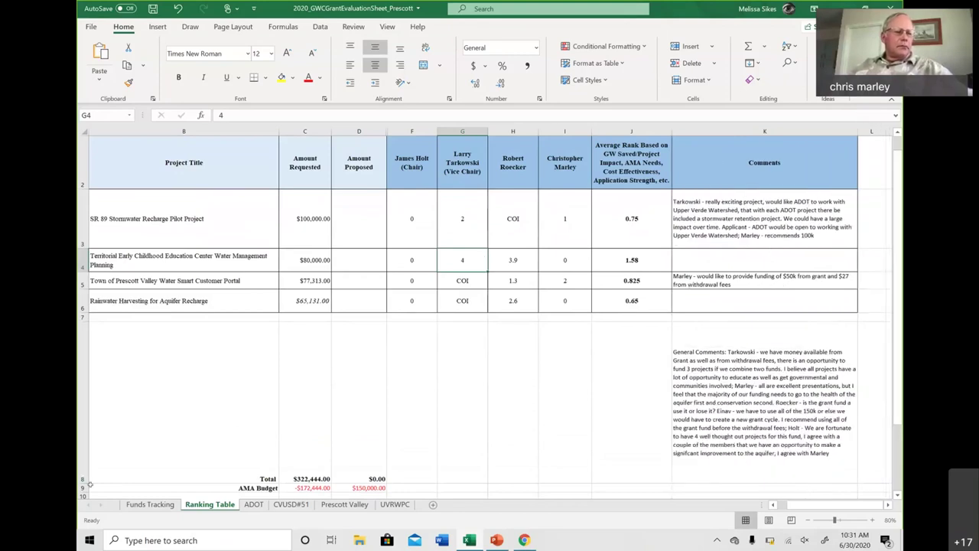
{"action": "left_click_drag", "start_coordinate": [89, 484], "coordinate": [89, 432]}
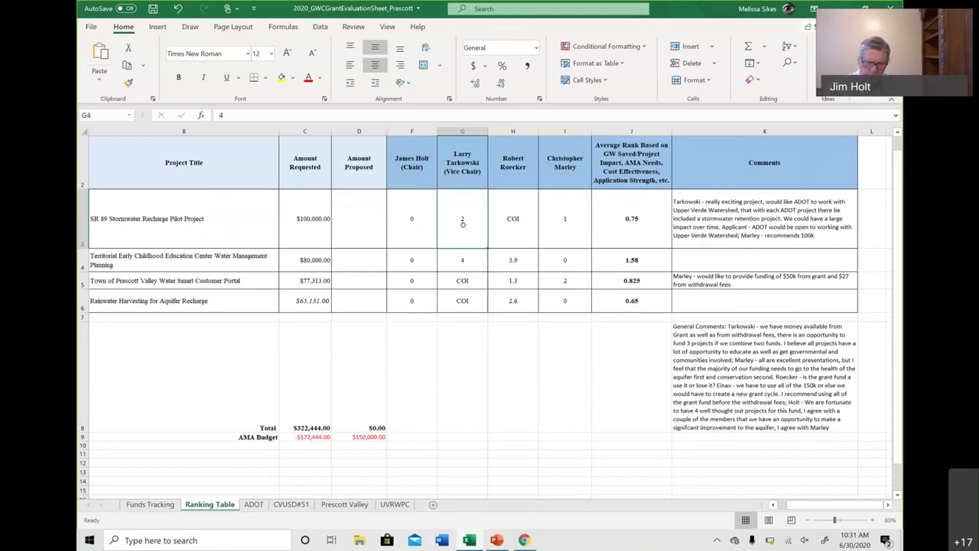
Step: Change the vice chair's ranks in column G to 1.5 in G3 and 3.5 in G4
{"action": "left_click", "coordinate": [462, 223]}
{"action": "type", "text": "1.5"}
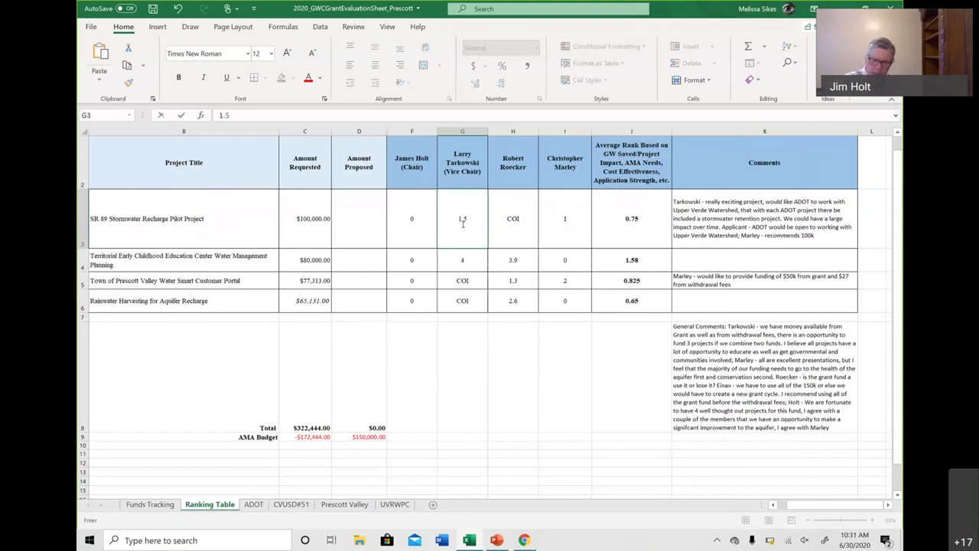
{"action": "key", "text": "Return"}
{"action": "type", "text": "3.5"}
{"action": "key", "text": "Return"}
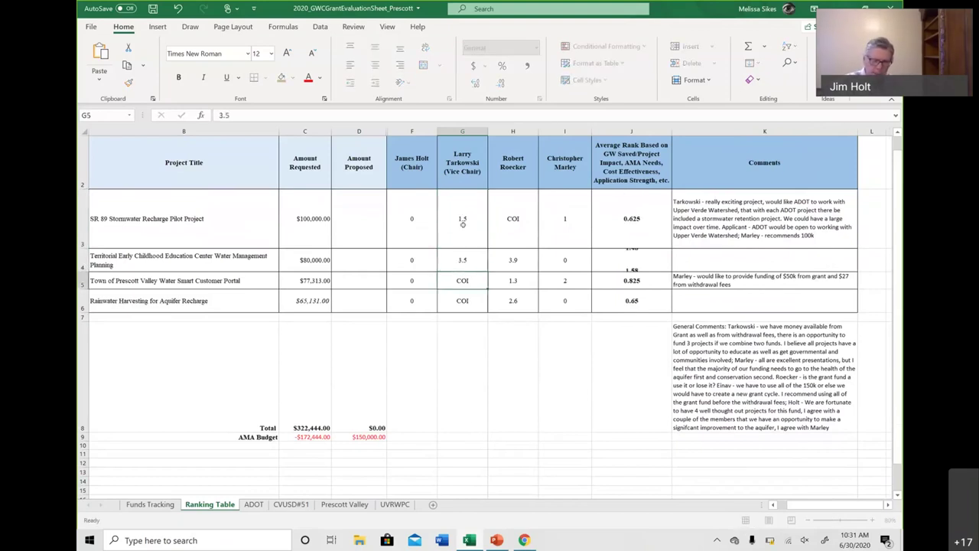
Step: Enter the chair's rank of 1 for the Prescott Valley Water Smart Customer Portal in F5
{"action": "key", "text": "Right"}
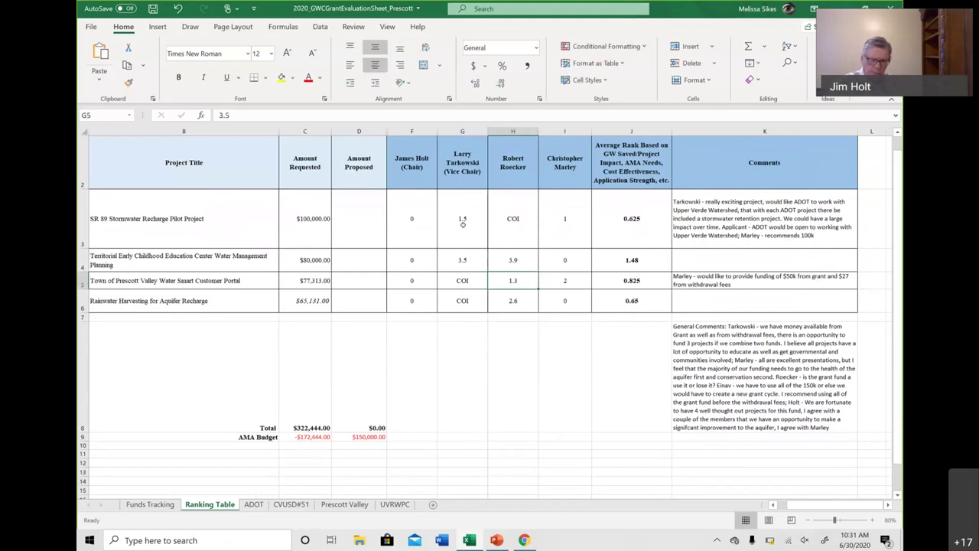
{"action": "key", "text": "Left"}
{"action": "key", "text": "Left"}
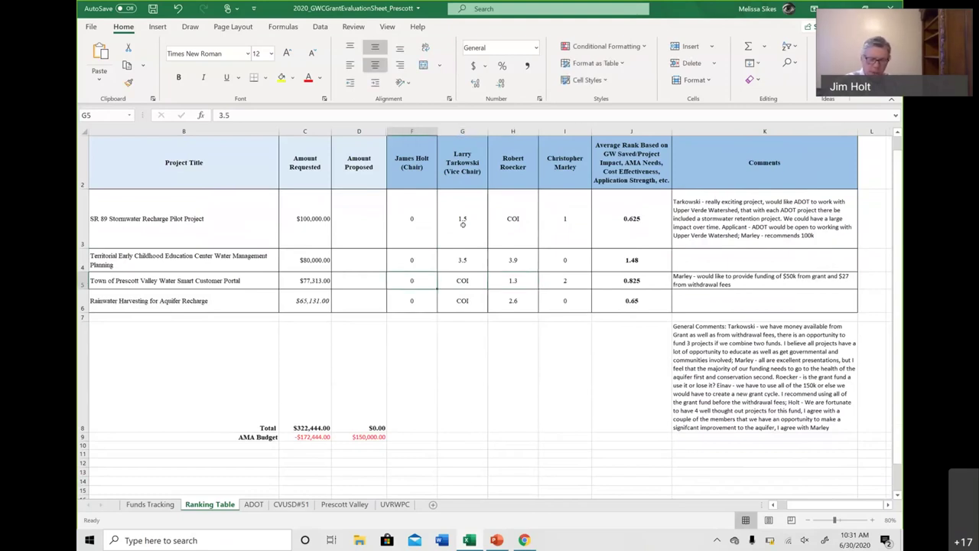
{"action": "key", "text": "Up"}
{"action": "key", "text": "Up"}
{"action": "key", "text": "Up"}
{"action": "key", "text": "Down"}
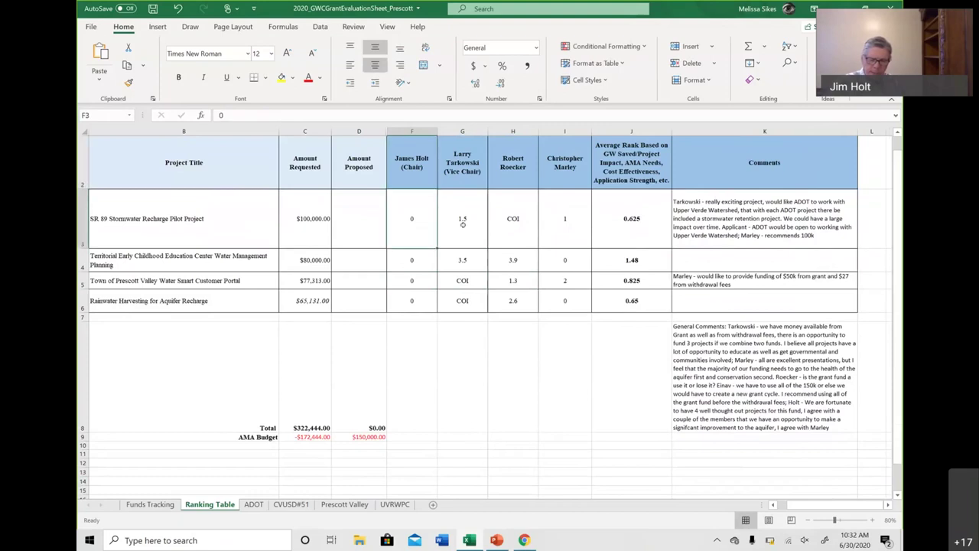
{"action": "key", "text": "Down"}
{"action": "key", "text": "Down"}
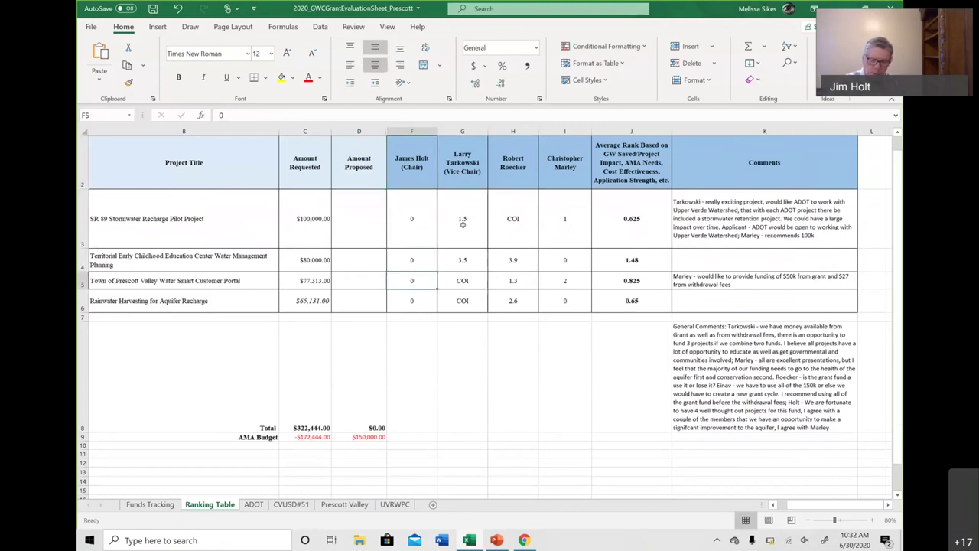
{"action": "type", "text": "1"}
{"action": "key", "text": "Right"}
Step: Append a semicolon, the chair's surname and "- recommends funding full amount" to the K5 comment
{"action": "key", "text": "Right"}
{"action": "key", "text": "Right"}
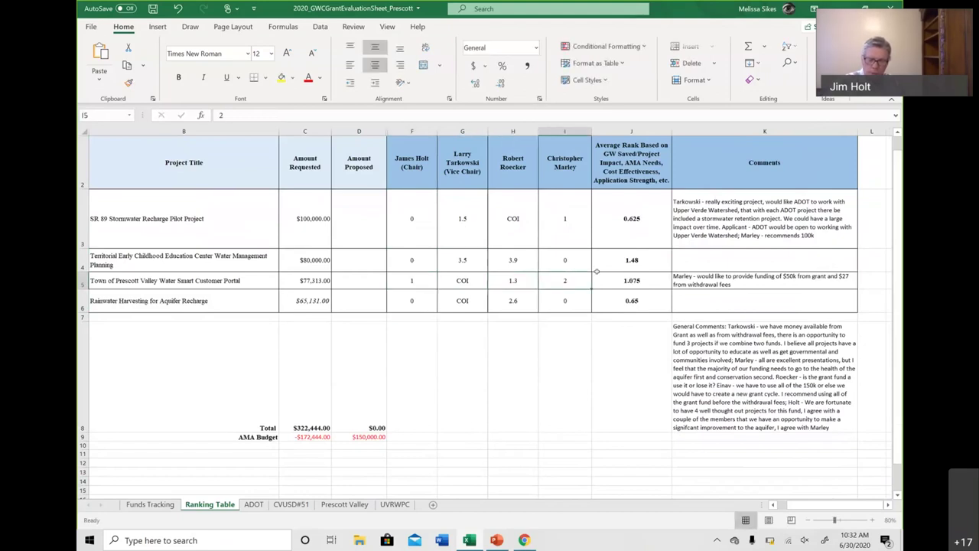
{"action": "double_click", "coordinate": [733, 284]}
{"action": "type", "text": ";"}
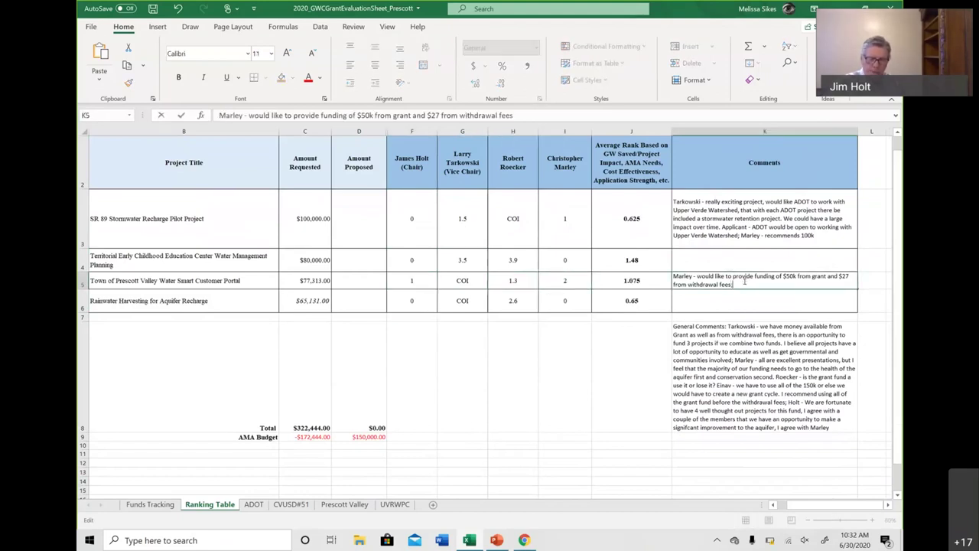
{"action": "type", "text": " Holt - recommends"}
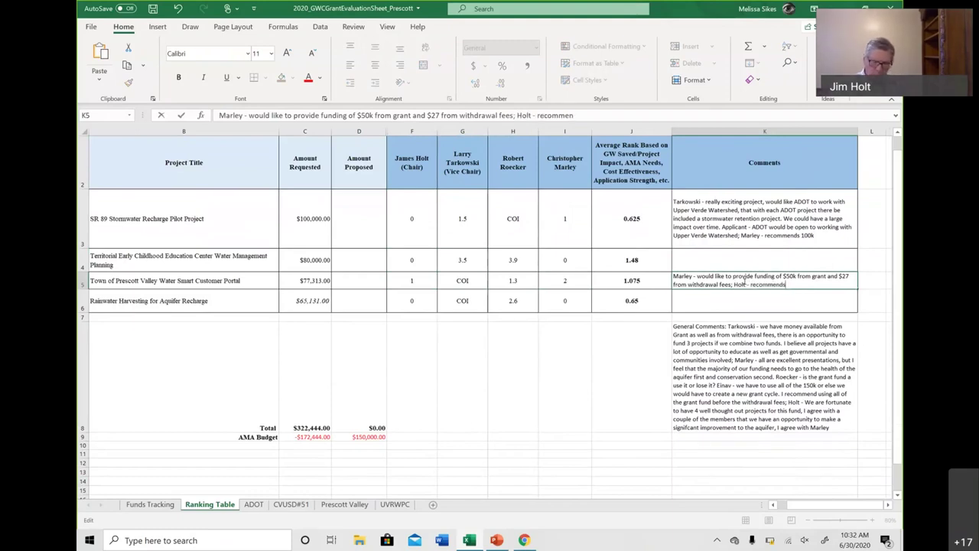
{"action": "type", "text": " funding full amount"}
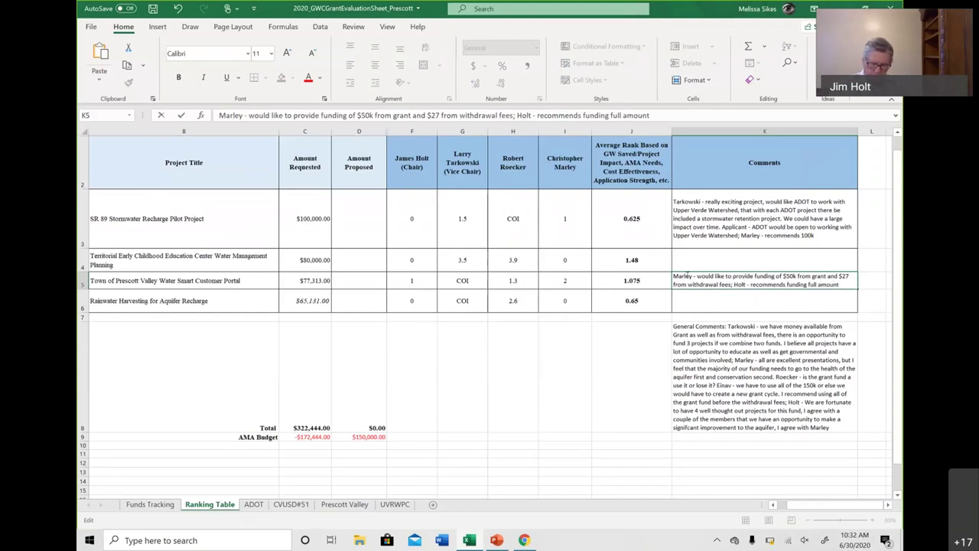
Step: Enter the chair's rank of 2 for the Rainwater Harvesting for Aquifer Recharge project in F6
{"action": "left_click", "coordinate": [407, 294]}
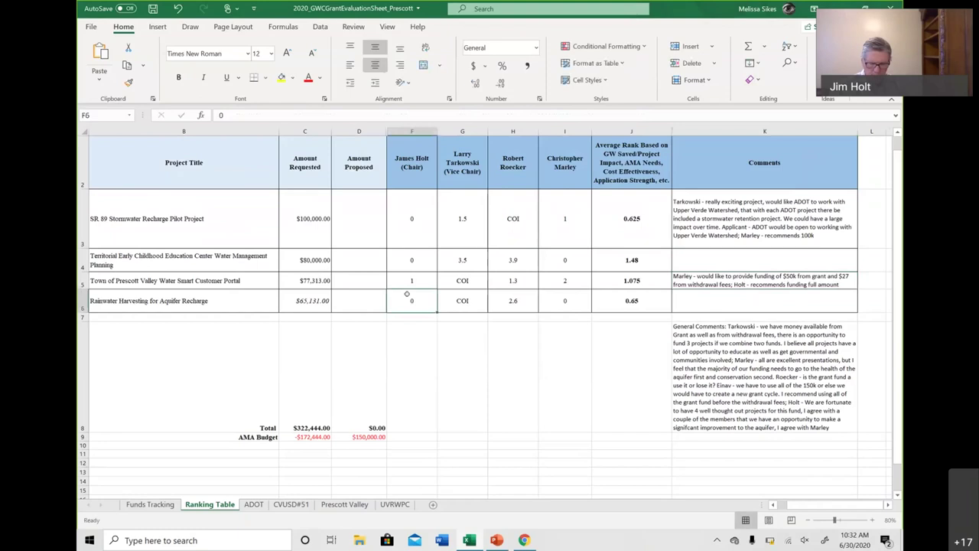
{"action": "left_click", "coordinate": [366, 251]}
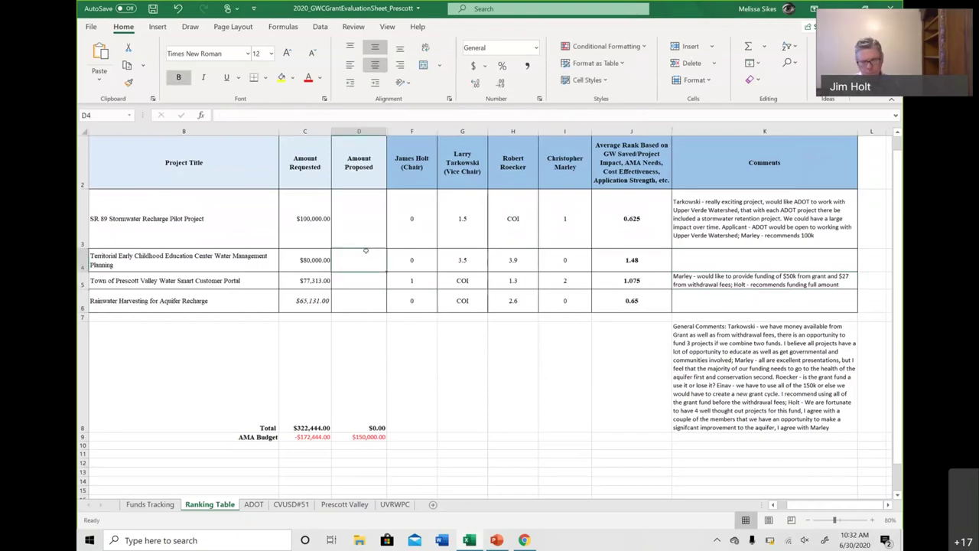
{"action": "key", "text": "Right"}
{"action": "key", "text": "Down"}
{"action": "key", "text": "Down"}
{"action": "type", "text": "2"}
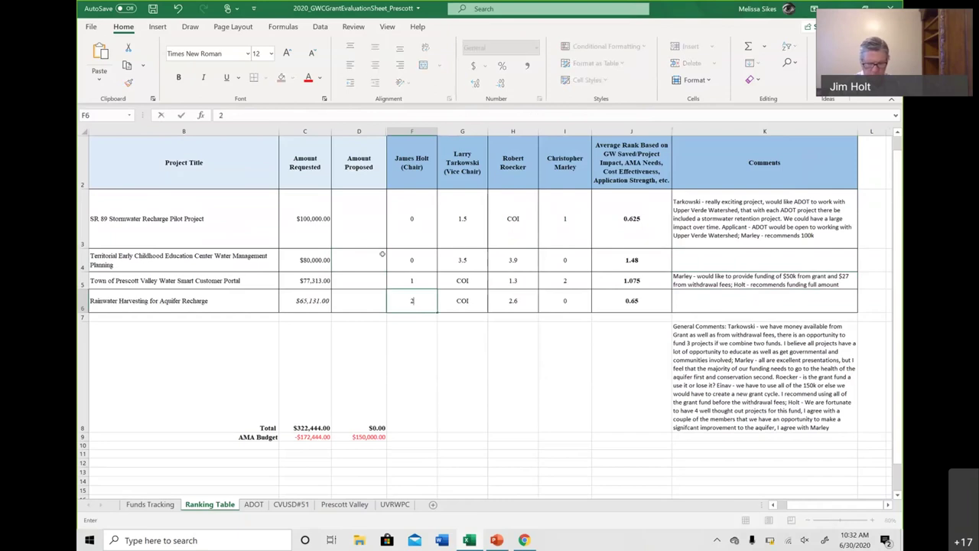
Step: Enter the chair's surname and "- fully fund" as the K6 comment
{"action": "double_click", "coordinate": [699, 294]}
{"action": "type", "text": "Hol"}
{"action": "type", "text": "t"}
{"action": "type", "text": ":"}
{"action": "type", "text": "-"}
{"action": "type", "text": " fully"}
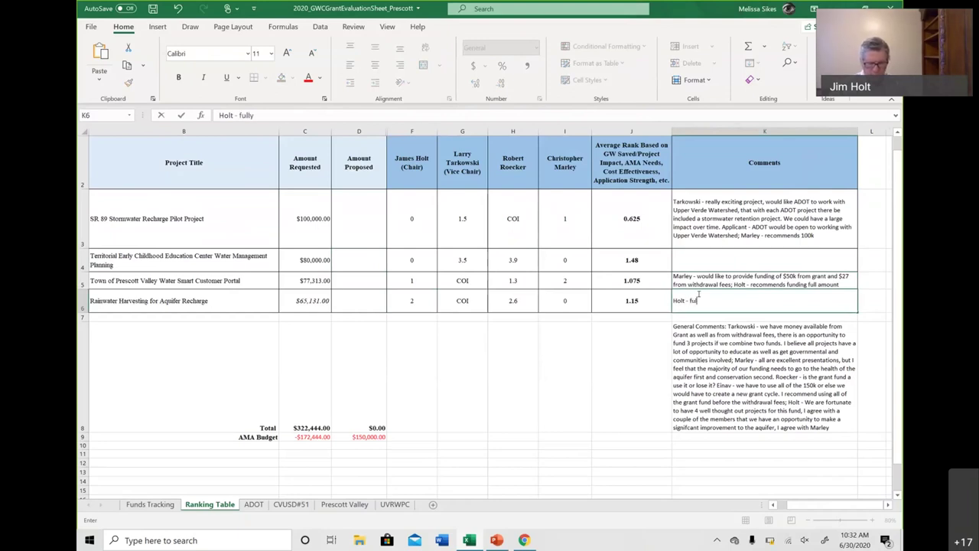
{"action": "type", "text": " fund"}
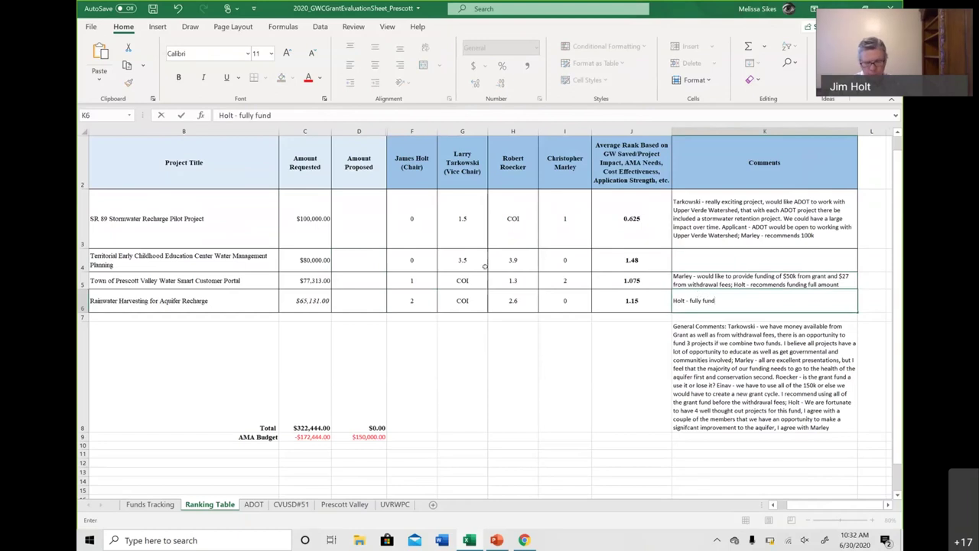
Step: Enter the chair's rank of 3 for the SR 89 Stormwater project in F3 and append the chair's surname with "- fully fund" to K3
{"action": "left_click", "coordinate": [410, 228]}
{"action": "type", "text": "3"}
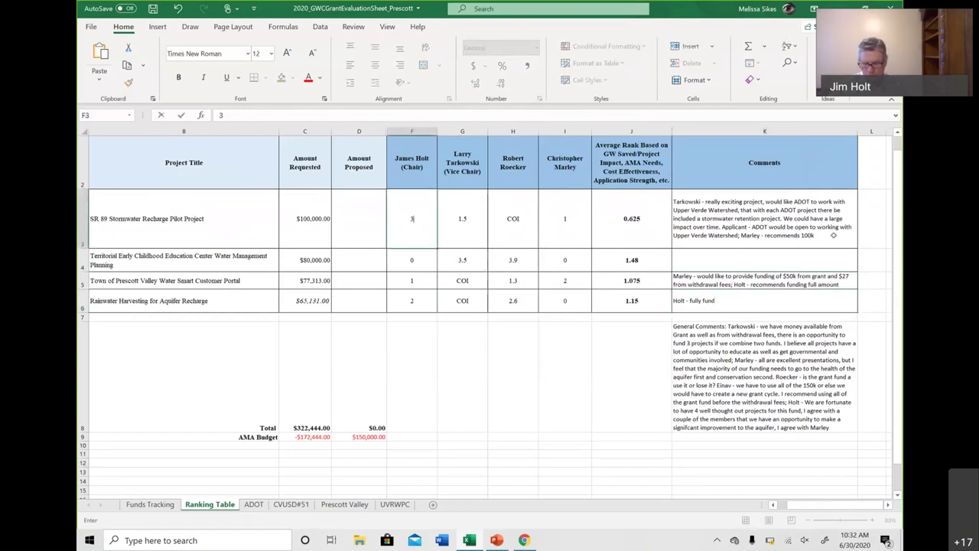
{"action": "double_click", "coordinate": [832, 234]}
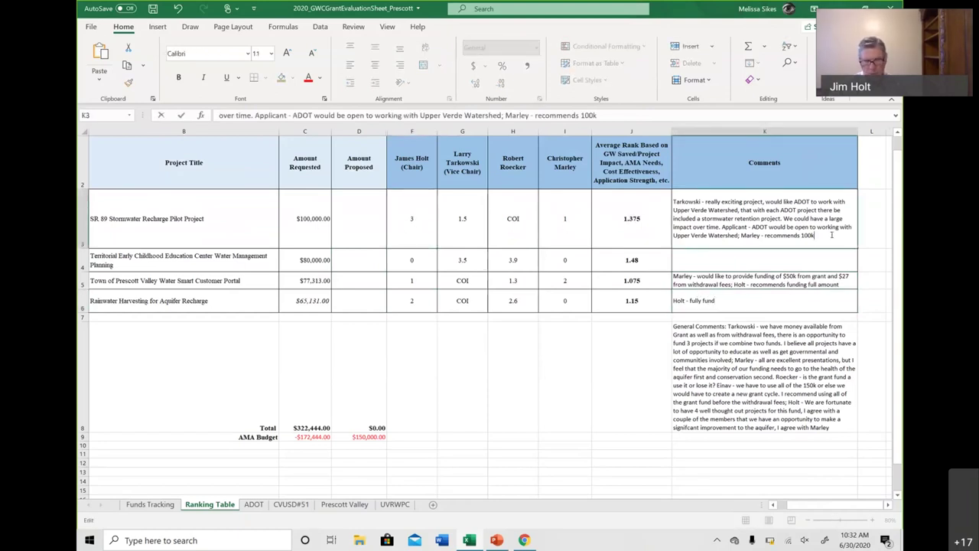
{"action": "type", "text": "; Holt - fully fund"}
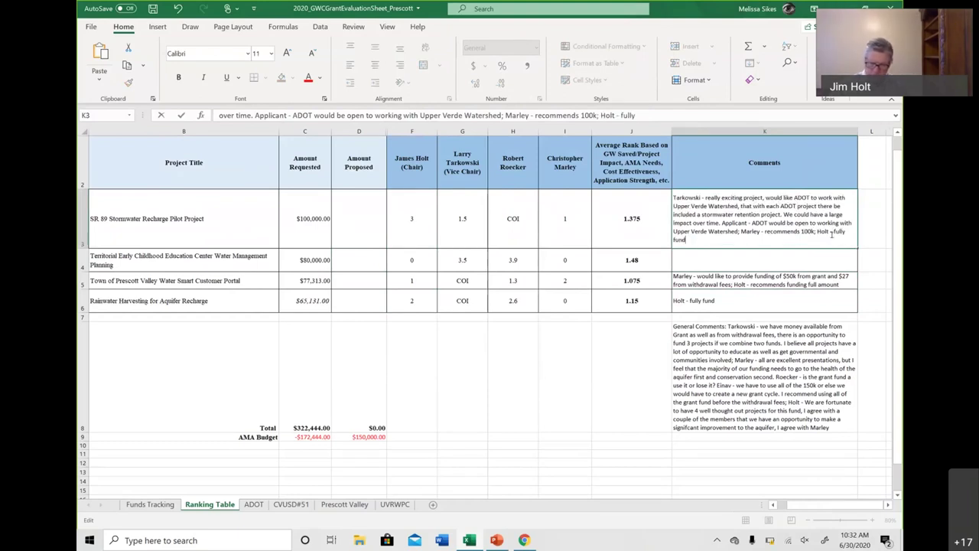
Step: Enter the chair's rank of 4 for the Territorial Early Childhood Education Center project in F4
{"action": "left_click", "coordinate": [424, 259]}
{"action": "type", "text": "4"}
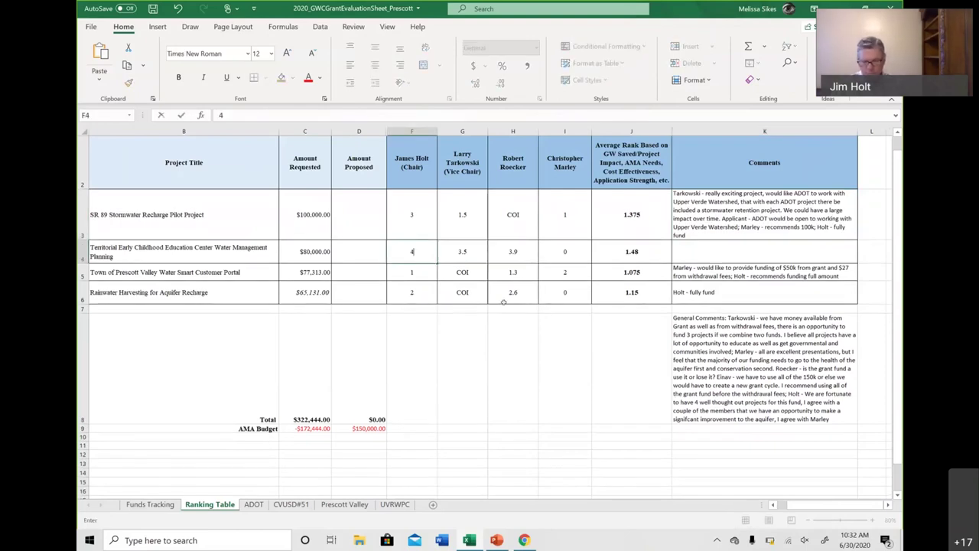
{"action": "left_click", "coordinate": [580, 354]}
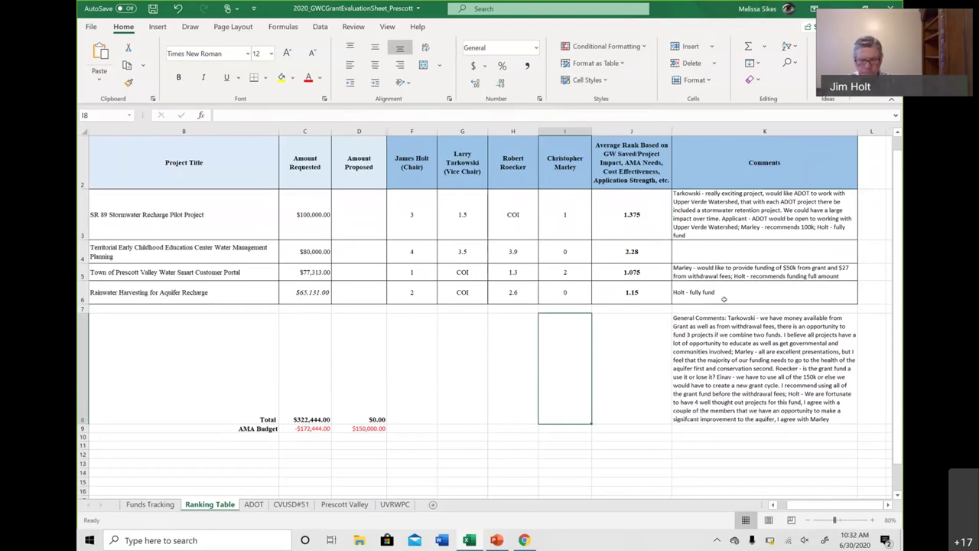
Step: Append the chair's surname and "- recommends to make up difference of 3 projects of 92k from withdrawal fees" to the K8 general comments
{"action": "double_click", "coordinate": [716, 236]}
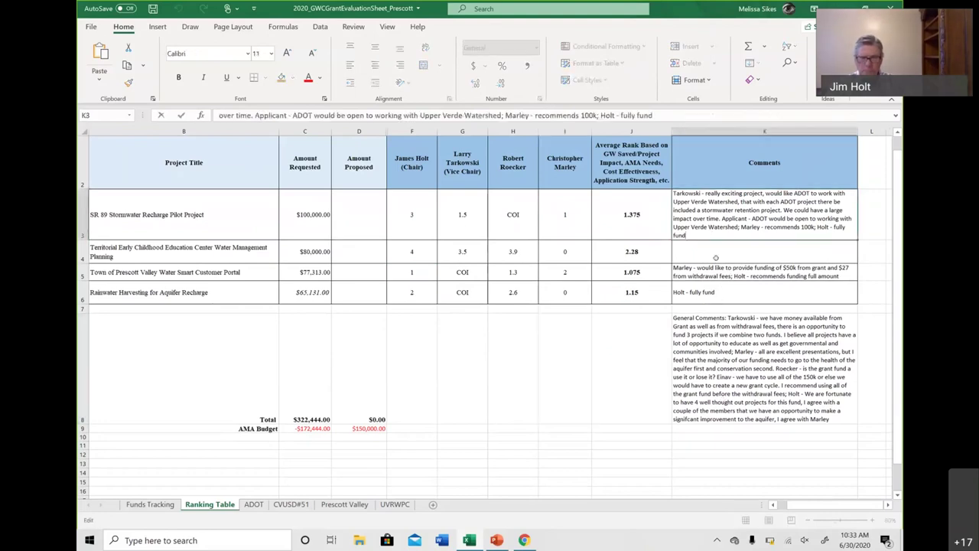
{"action": "double_click", "coordinate": [840, 417]}
{"action": "type", "text": "; Holt"}
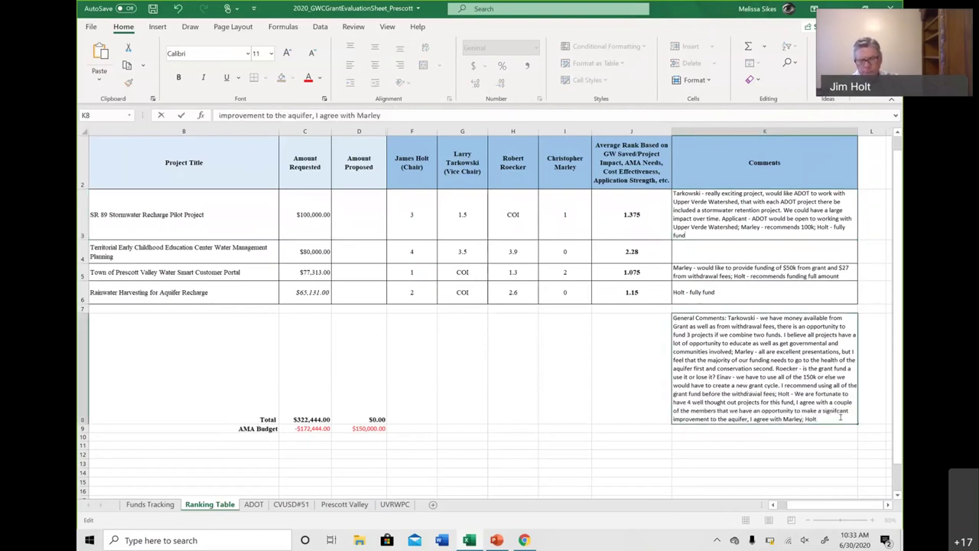
{"action": "type", "text": " -"}
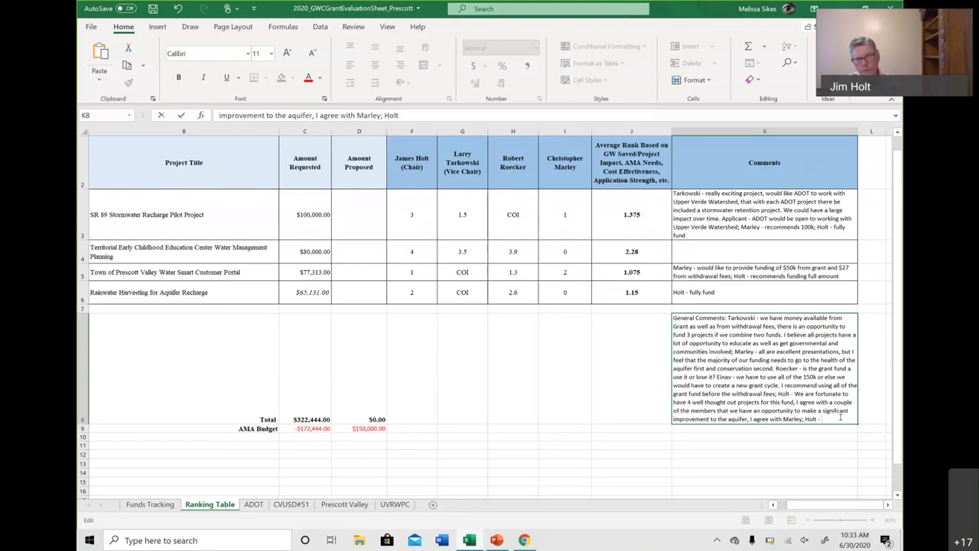
{"action": "type", "text": "recommends to make up difference of 3 projects of 92k"}
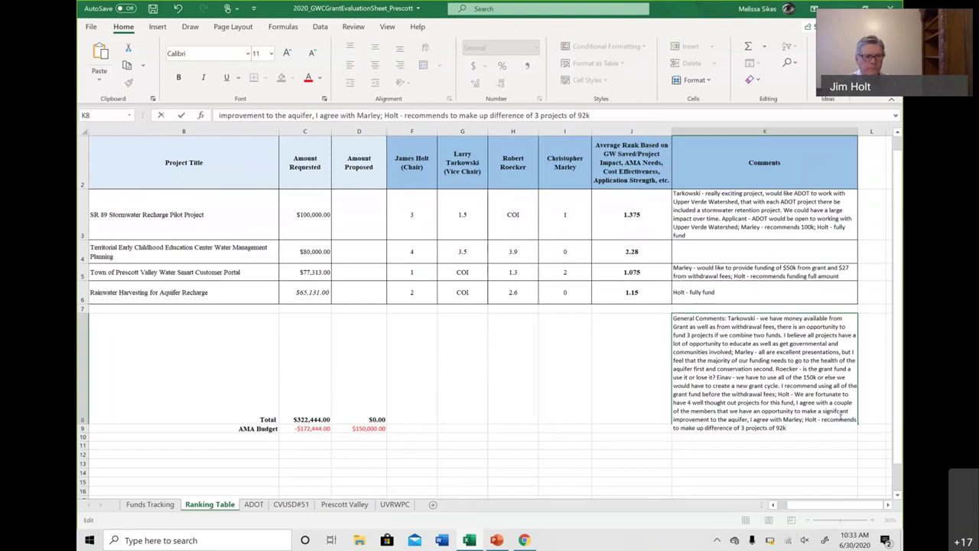
{"action": "type", "text": " from withdrawal fees"}
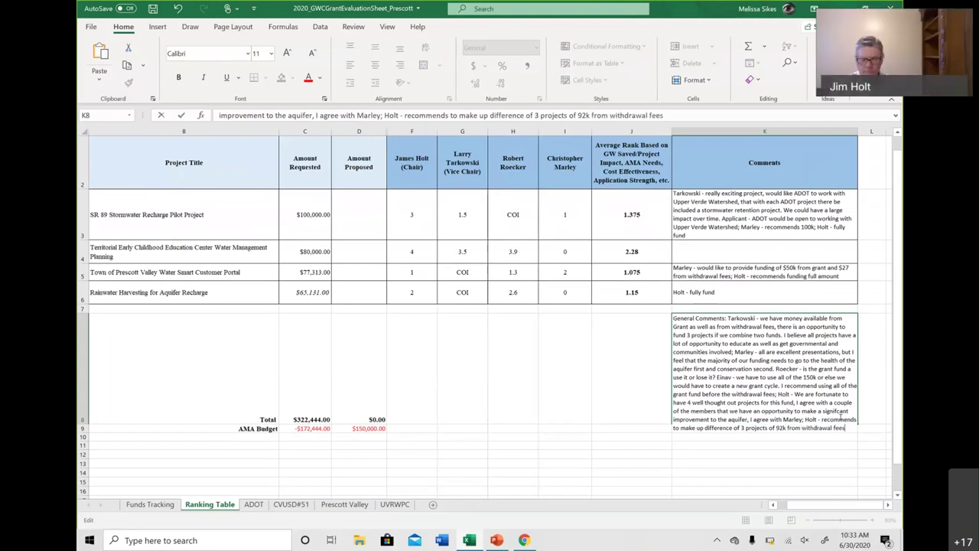
{"action": "left_click", "coordinate": [795, 470]}
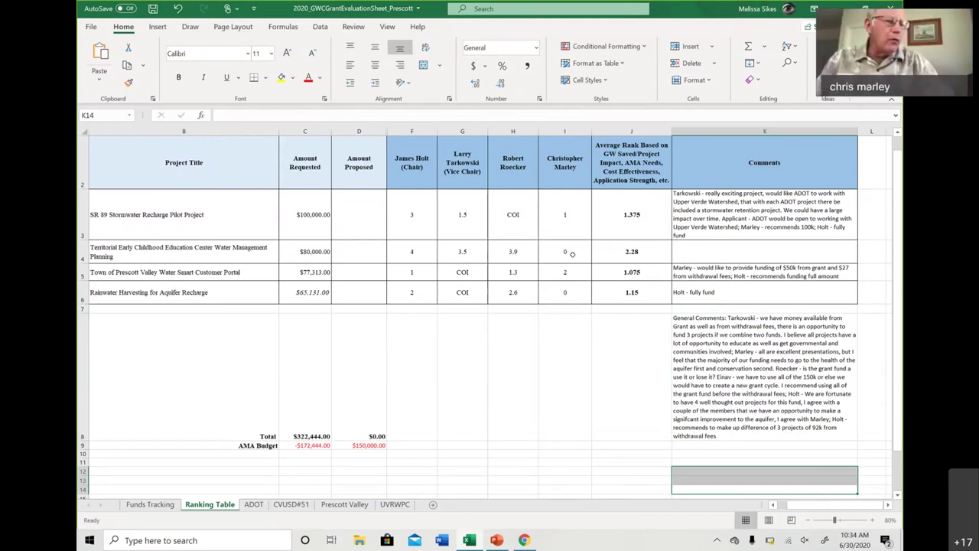
Step: Enter the column I member's ranks: 3 for Rainwater Harvesting in I6 and 4 for the Territorial Early Childhood project in I4
{"action": "left_click", "coordinate": [571, 296]}
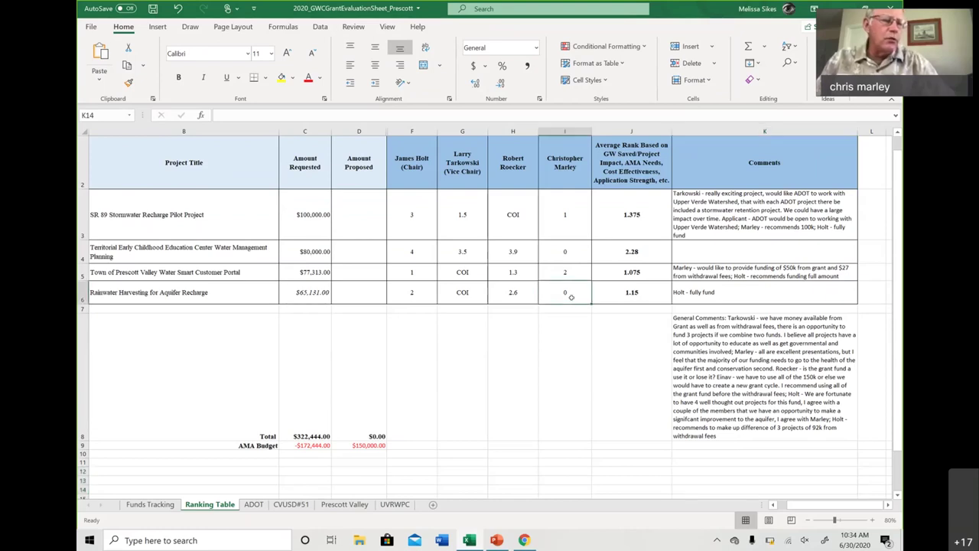
{"action": "type", "text": "3"}
{"action": "key", "text": "Up"}
{"action": "key", "text": "Up"}
{"action": "type", "text": "4"}
{"action": "key", "text": "Down"}
{"action": "key", "text": "Down"}
{"action": "key", "text": "Down"}
{"action": "key", "text": "Down"}
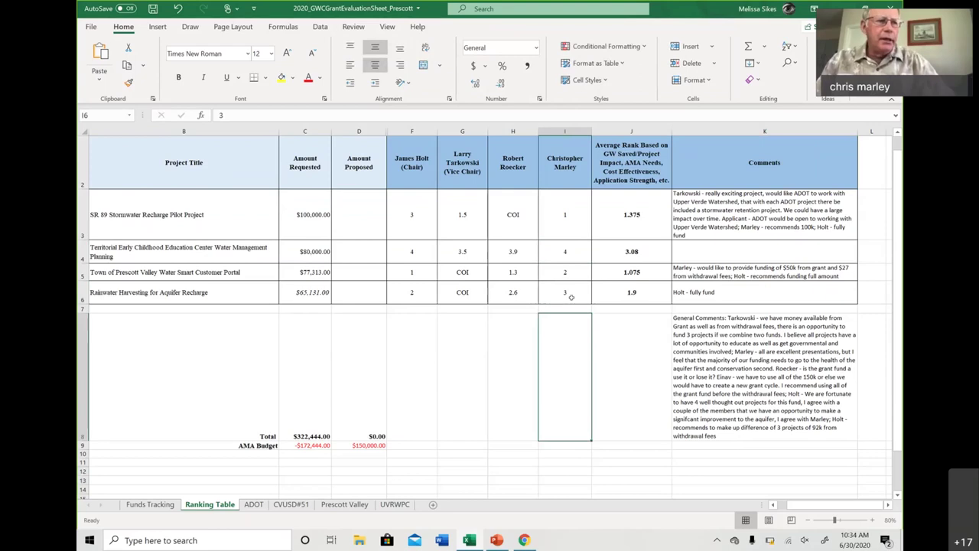
Step: Append a semicolon, the column I member's surname and "- should be part of our new construction" to the K6 comment
{"action": "double_click", "coordinate": [726, 292]}
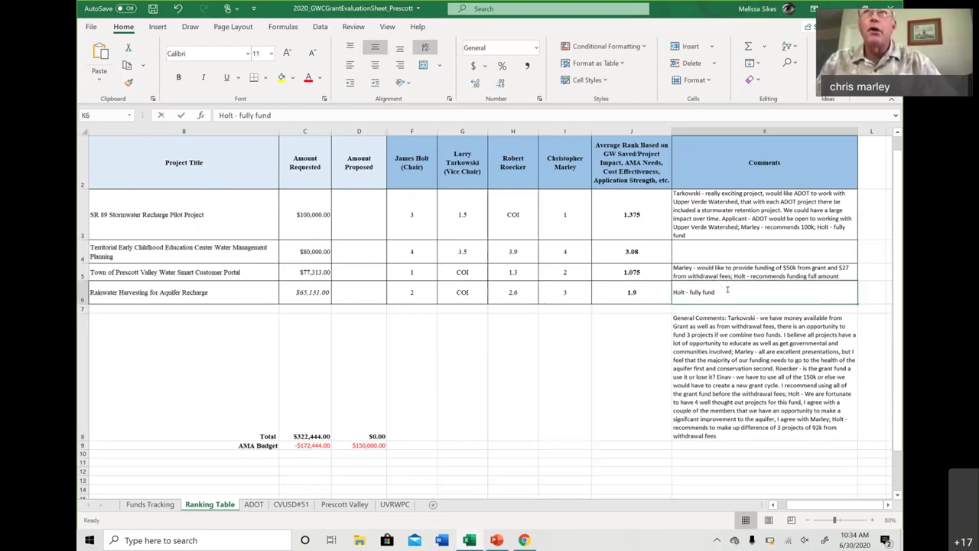
{"action": "type", "text": "; Marley"}
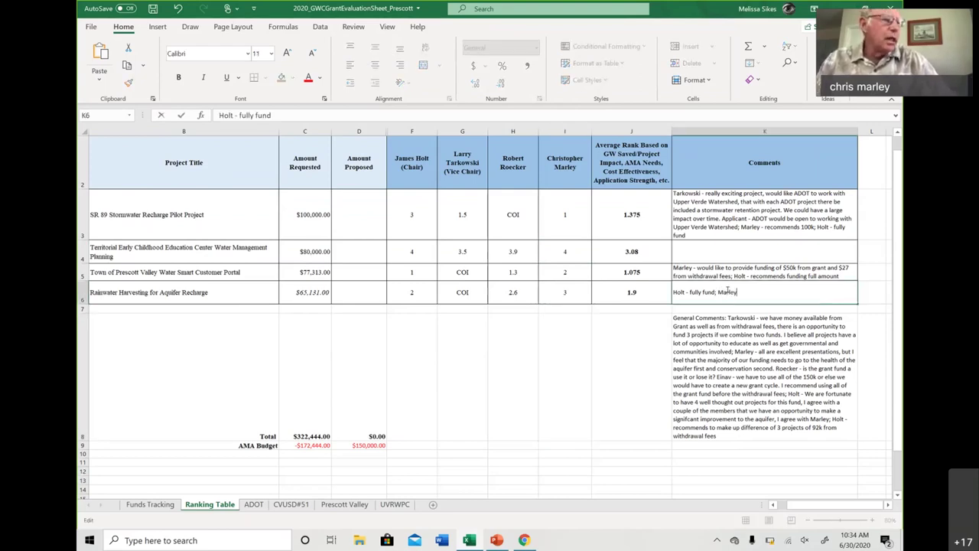
{"action": "type", "text": " - should"}
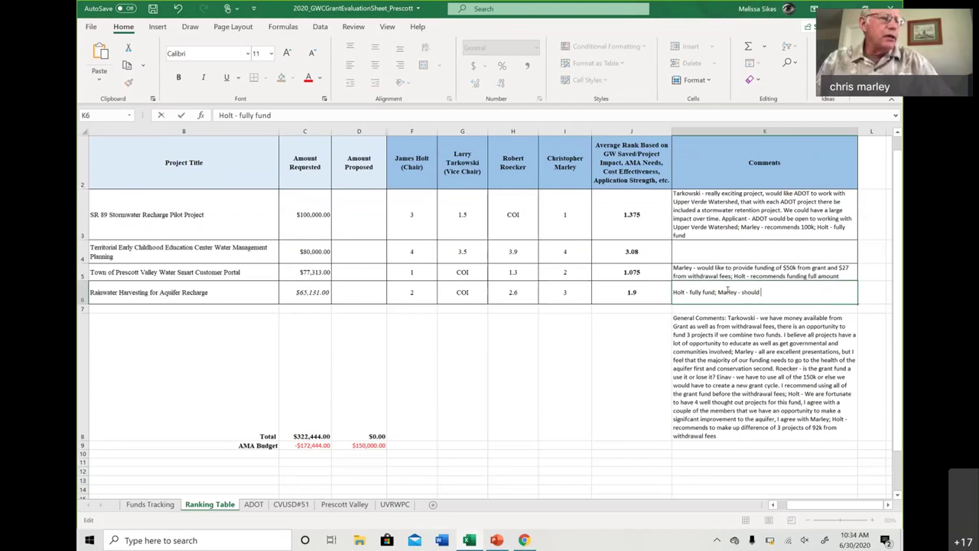
{"action": "type", "text": " be part of our new"}
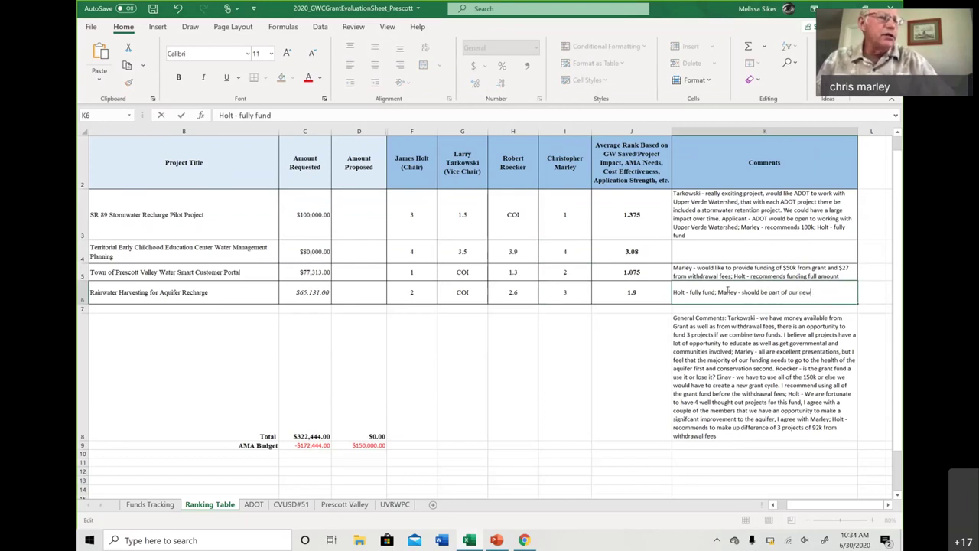
{"action": "type", "text": " construction"}
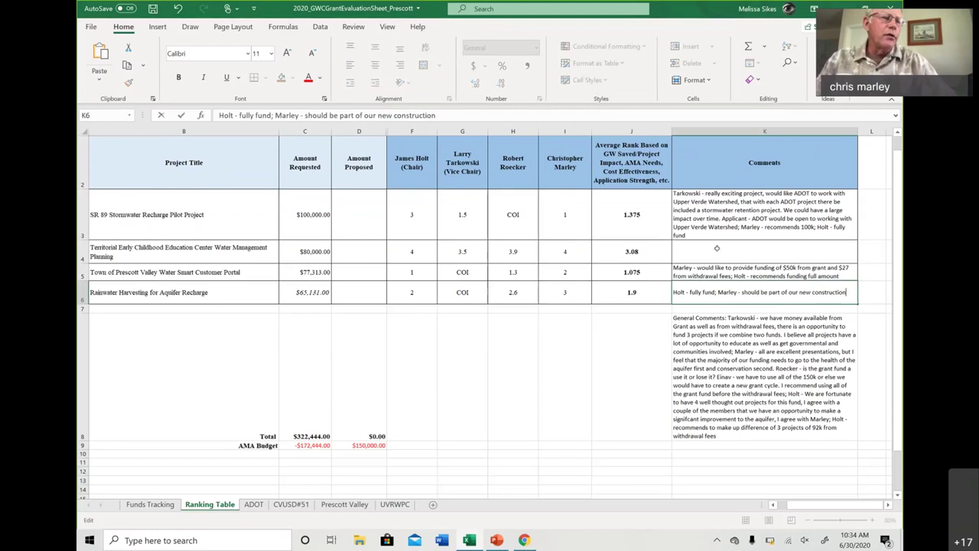
{"action": "left_click", "coordinate": [717, 248]}
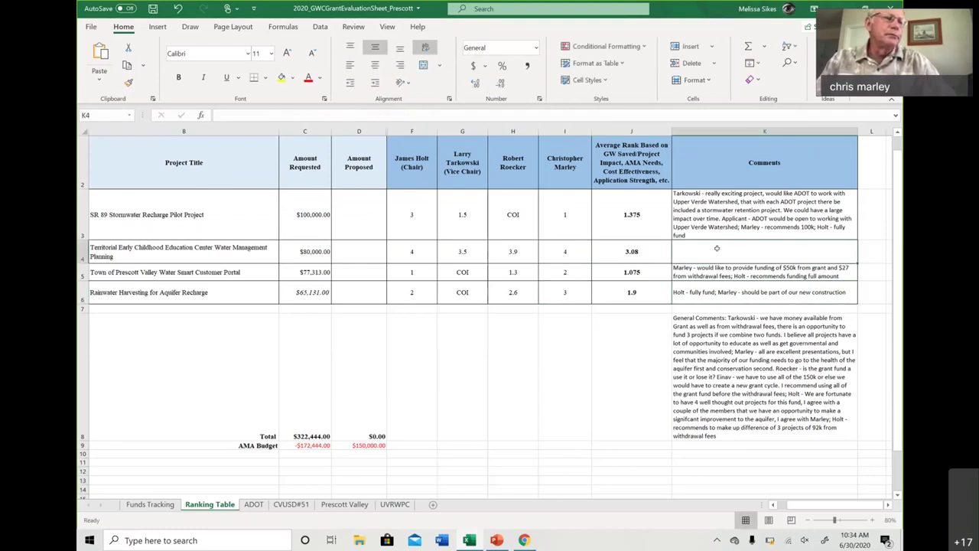
{"action": "left_click", "coordinate": [600, 353]}
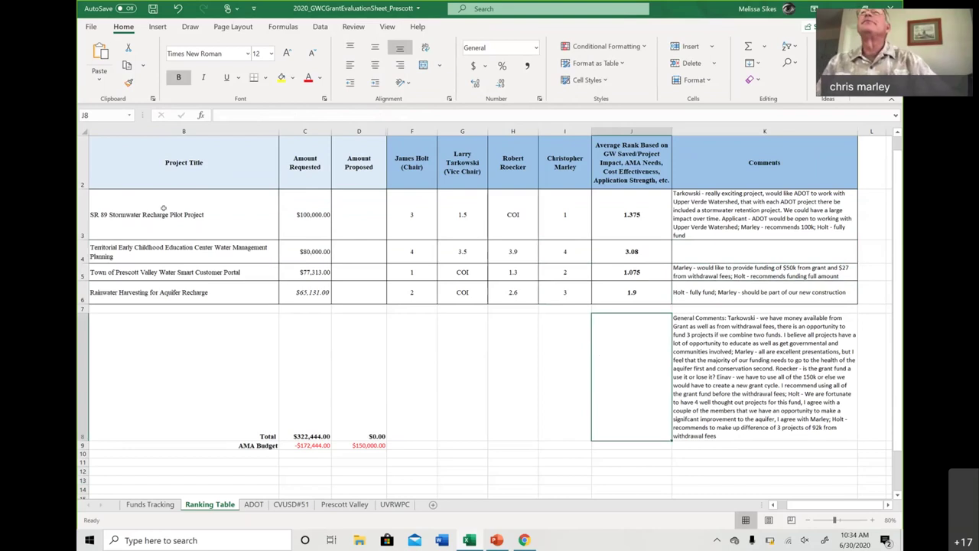
{"action": "left_click", "coordinate": [774, 506]}
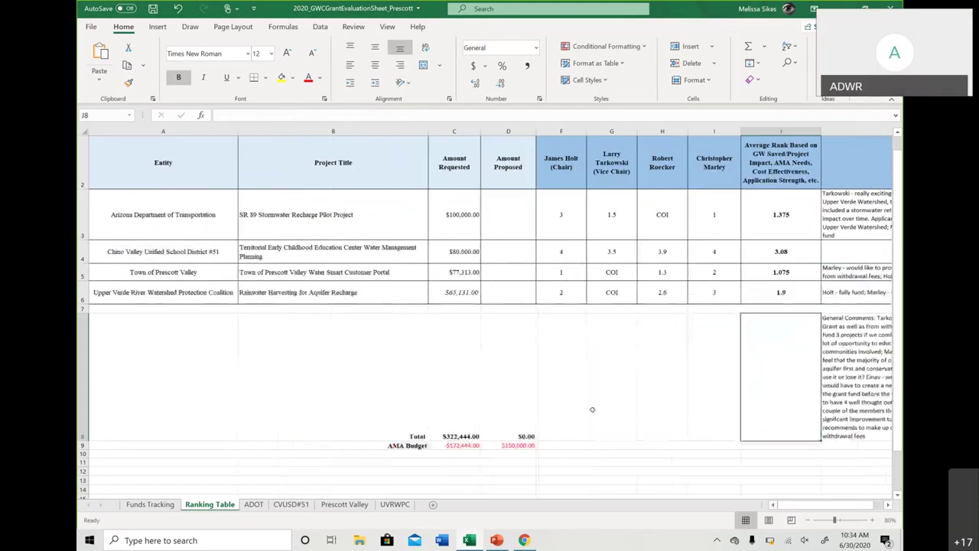
{"action": "left_click_drag", "start_coordinate": [169, 202], "coordinate": [756, 279]}
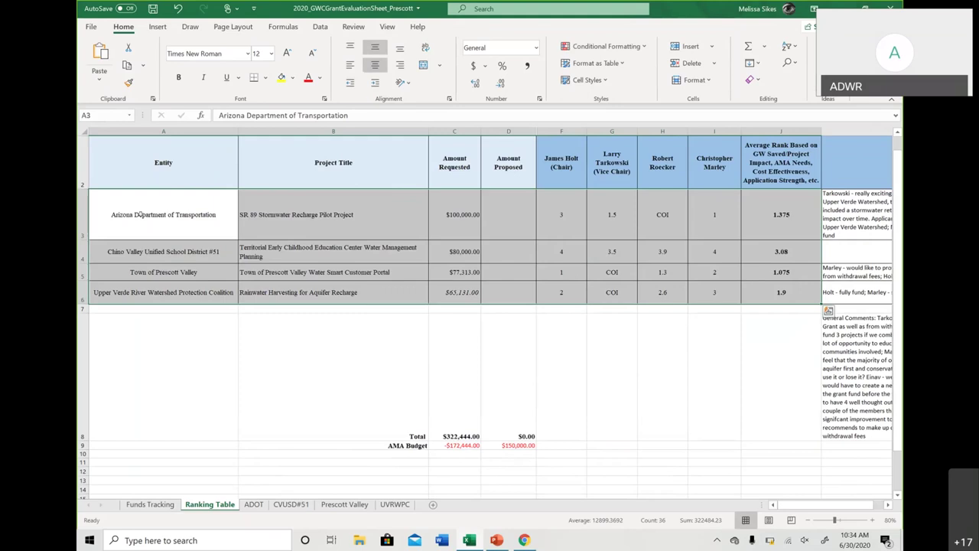
{"action": "double_click", "coordinate": [140, 215]}
{"action": "left_click_drag", "start_coordinate": [140, 215], "coordinate": [524, 191]}
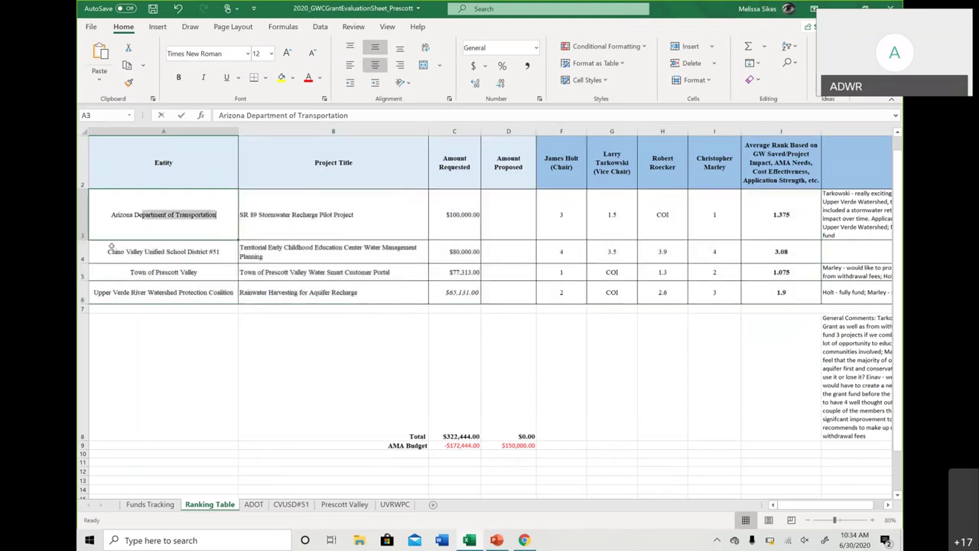
{"action": "left_click", "coordinate": [135, 354]}
{"action": "left_click", "coordinate": [163, 214]}
{"action": "mouse_move", "coordinate": [163, 215]}
{"action": "left_mouse_down"}
{"action": "mouse_move", "coordinate": [803, 226]}
{"action": "mouse_move", "coordinate": [847, 286]}
{"action": "left_mouse_up"}
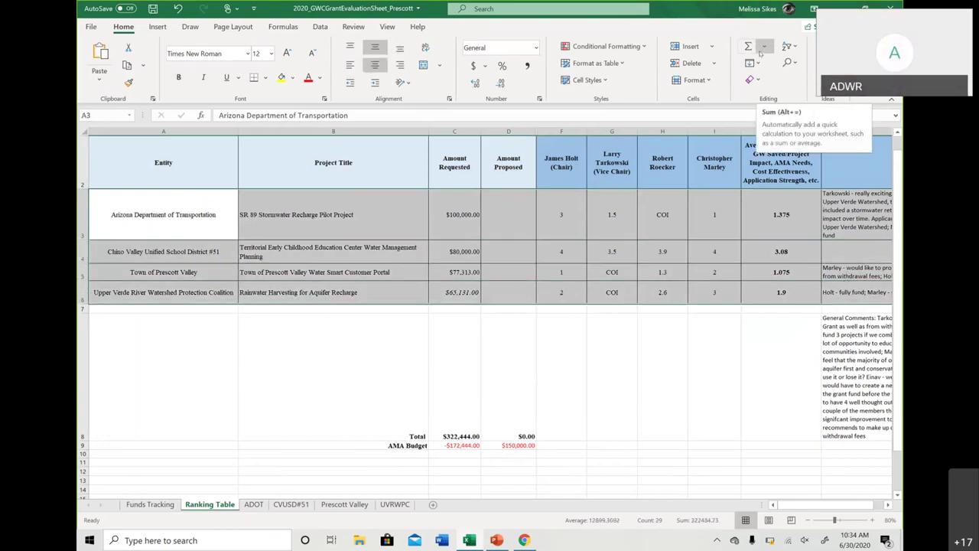
{"action": "left_click", "coordinate": [716, 459]}
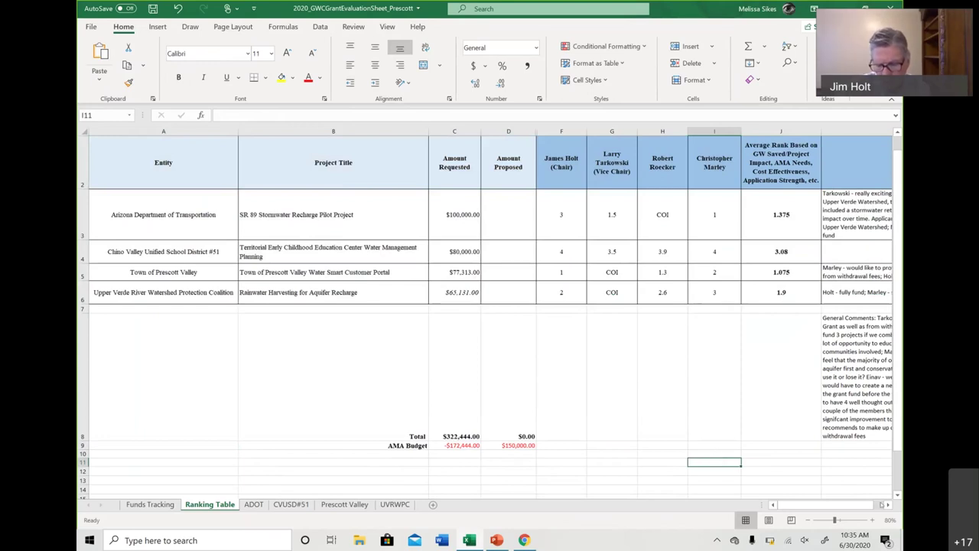
Step: Set the column H member's ranks to 1.2 for the Smart Customer Portal, 2.5 for Rainwater Harvesting and 3.8 for Territorial Early Childhood
{"action": "left_click", "coordinate": [888, 505]}
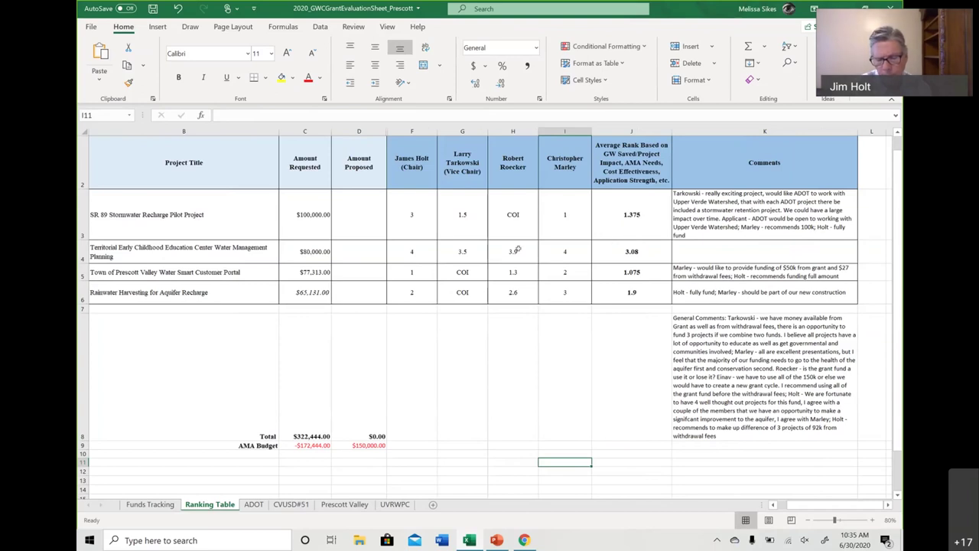
{"action": "left_click", "coordinate": [513, 271]}
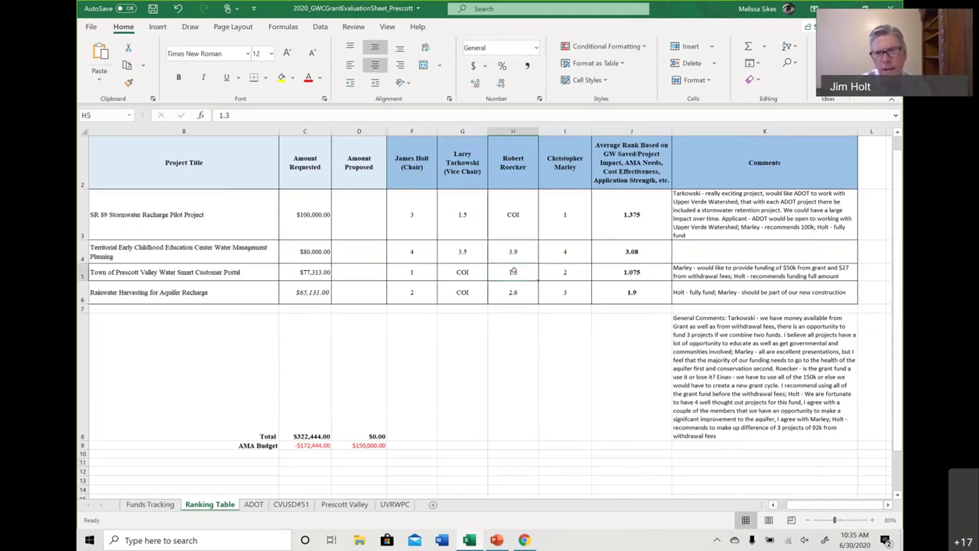
{"action": "type", "text": "1.2"}
{"action": "key", "text": "Return"}
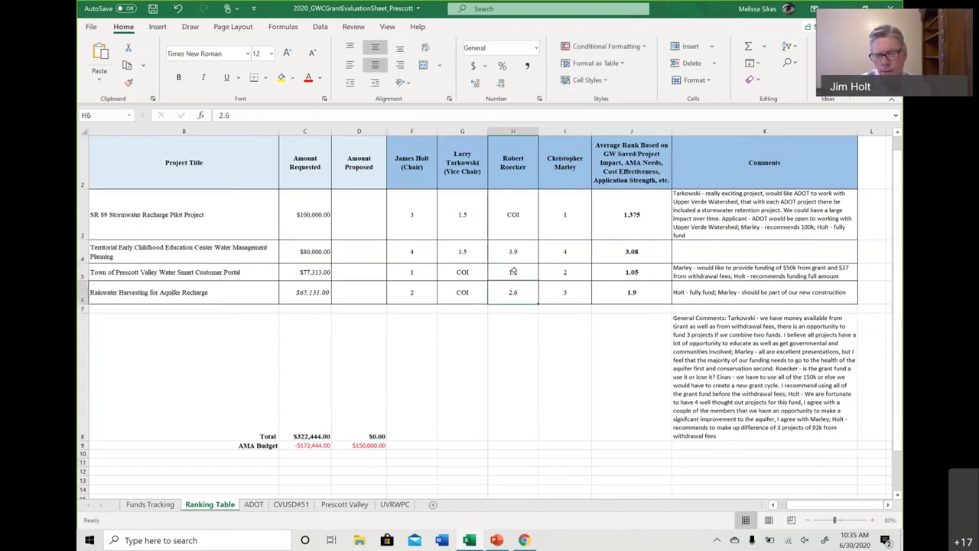
{"action": "type", "text": "2.5"}
{"action": "key", "text": "Up"}
{"action": "key", "text": "Up"}
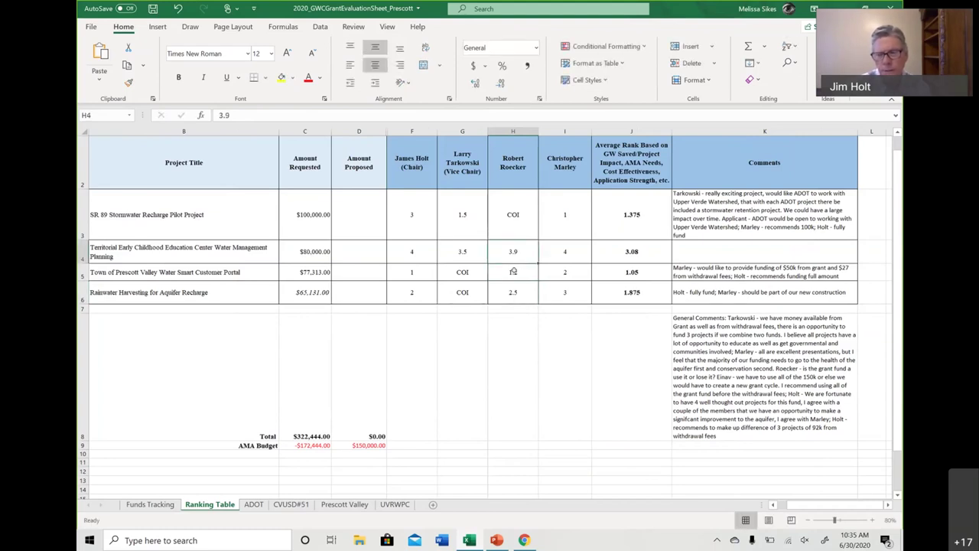
{"action": "type", "text": "3.8"}
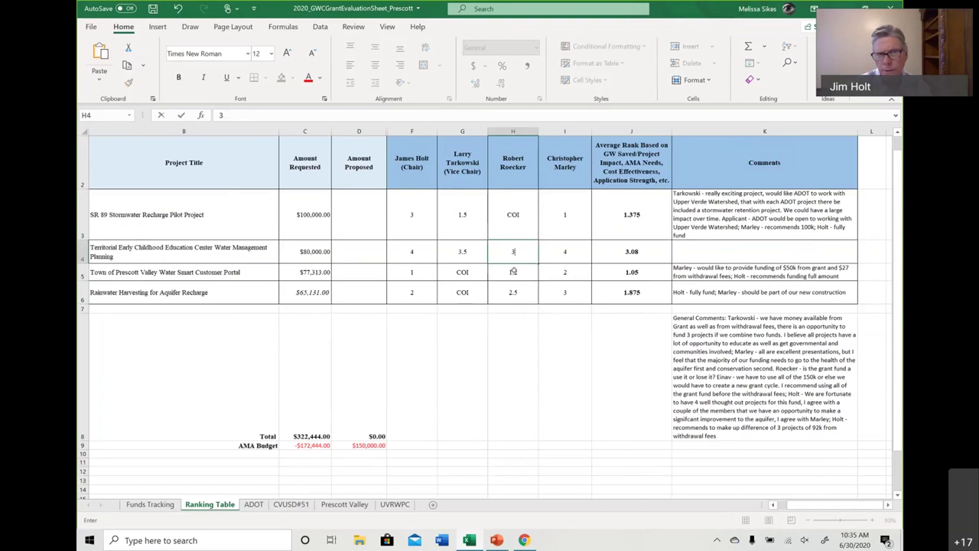
{"action": "key", "text": "Tab"}
{"action": "key", "text": "Down"}
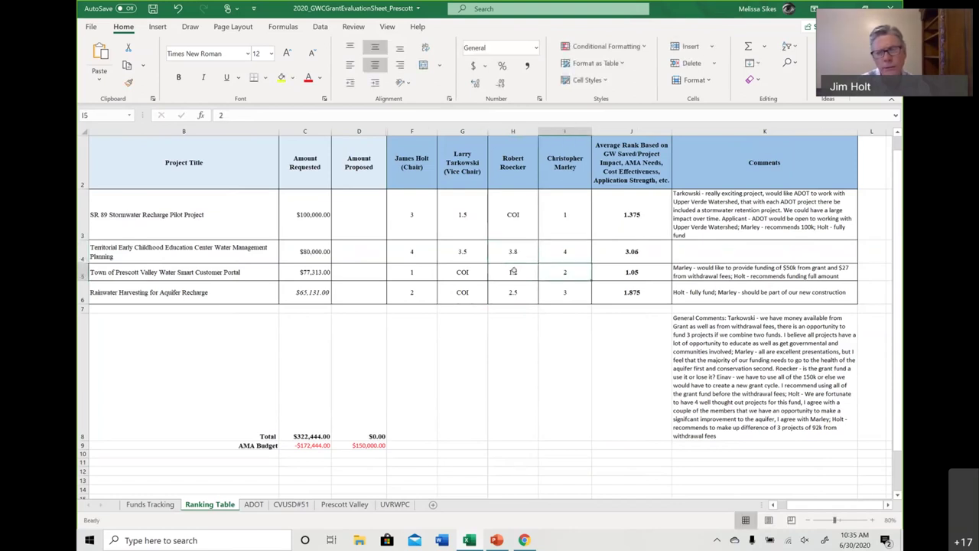
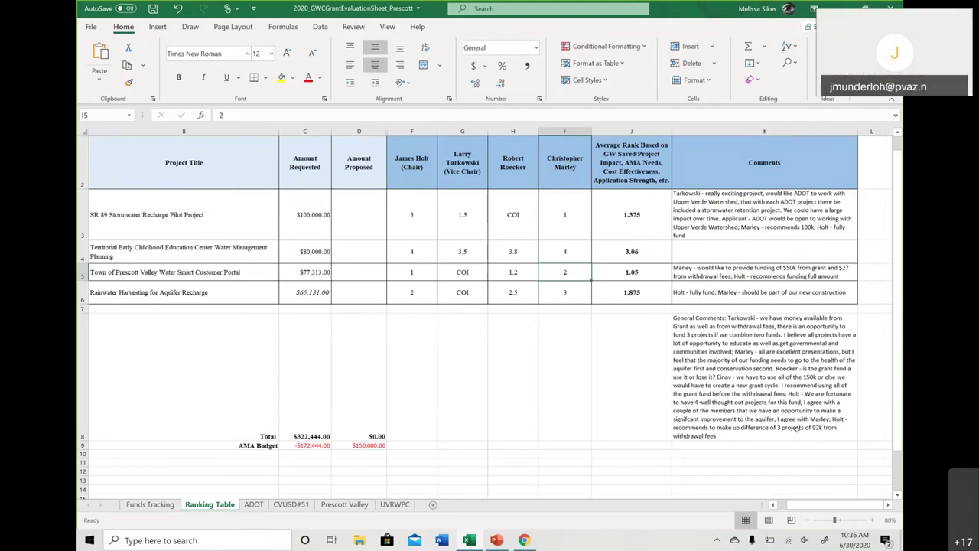
Step: Set the column H member's rank for the Prescott Valley Water Smart Customer Portal in H5 to 1.25
{"action": "left_click_drag", "start_coordinate": [540, 264], "coordinate": [520, 250]}
{"action": "left_click", "coordinate": [513, 256]}
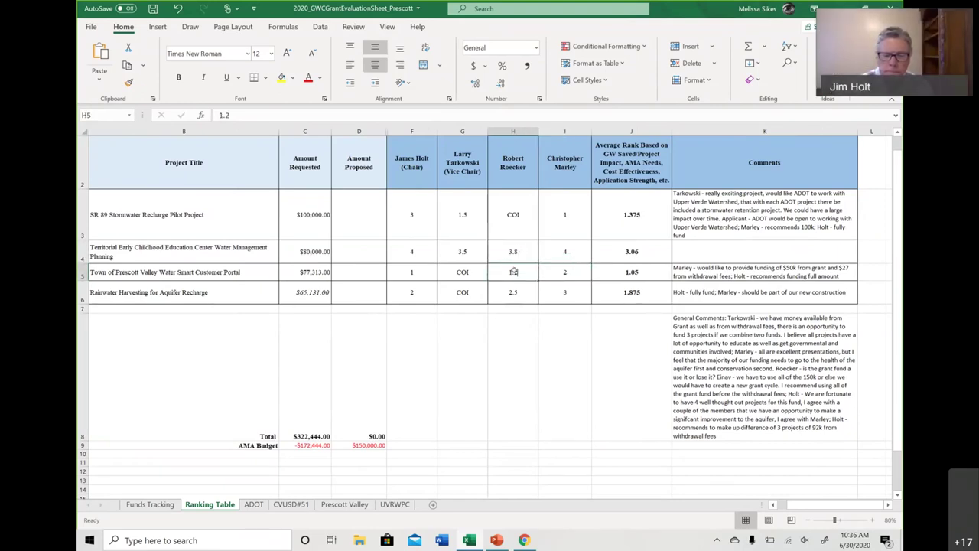
{"action": "type", "text": "1.25"}
{"action": "key", "text": "Return"}
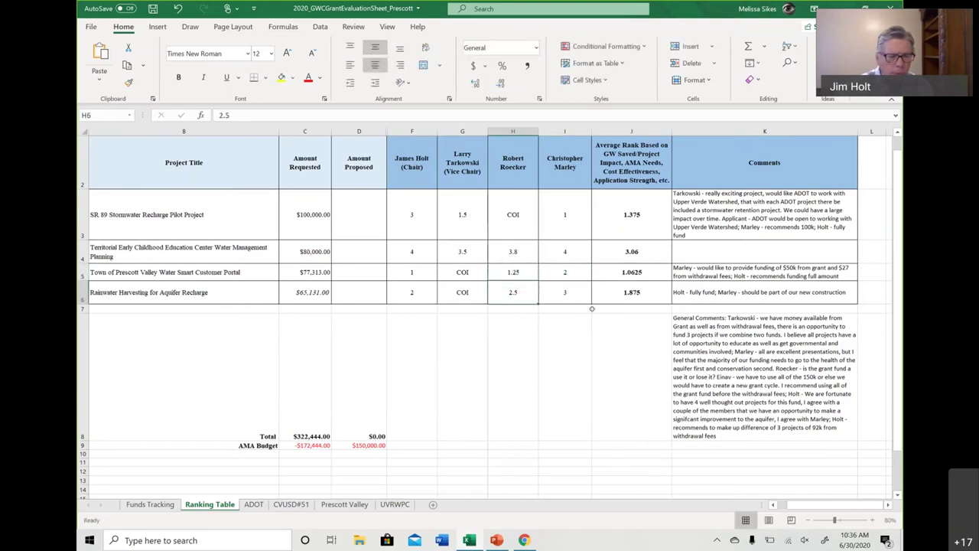
{"action": "left_click", "coordinate": [520, 247]}
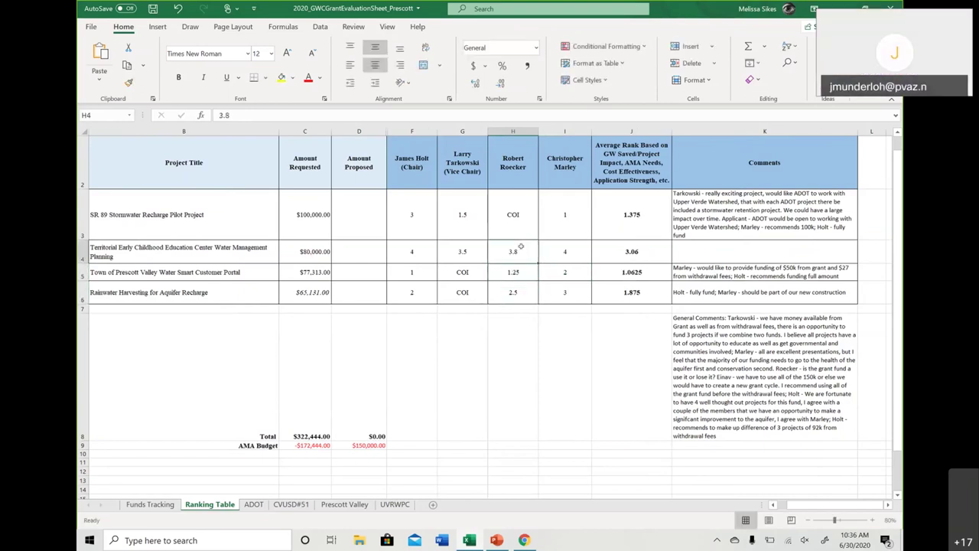
Step: Set the column H member's rank for the Territorial Early Childhood project in H4 to 3.75
{"action": "type", "text": "3.75"}
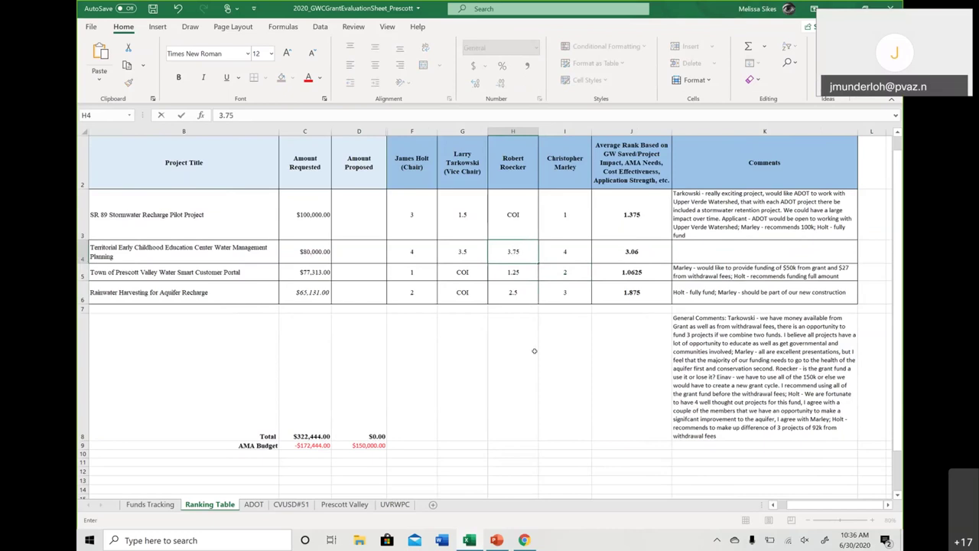
{"action": "left_click", "coordinate": [534, 351]}
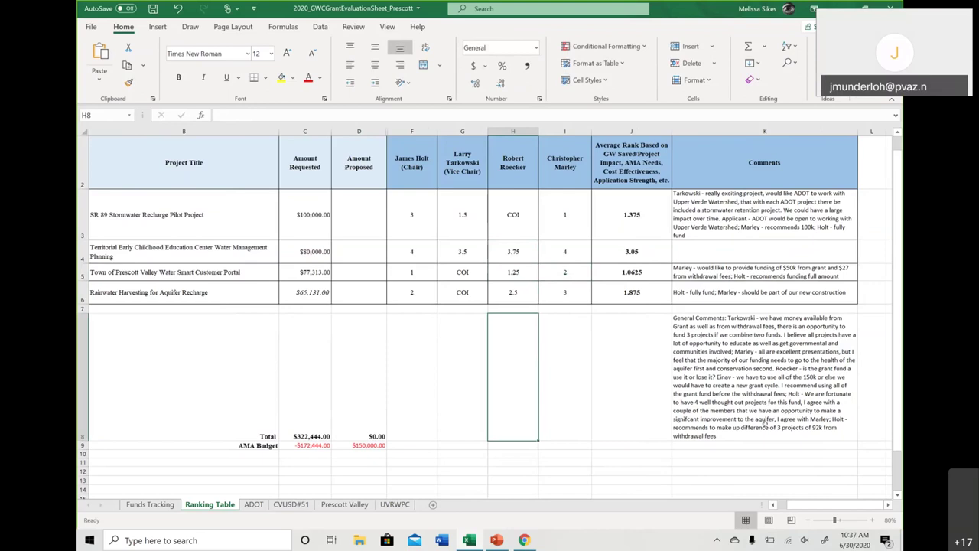
Step: Append a semicolon to the end of the general comments in K8
{"action": "left_click", "coordinate": [756, 437]}
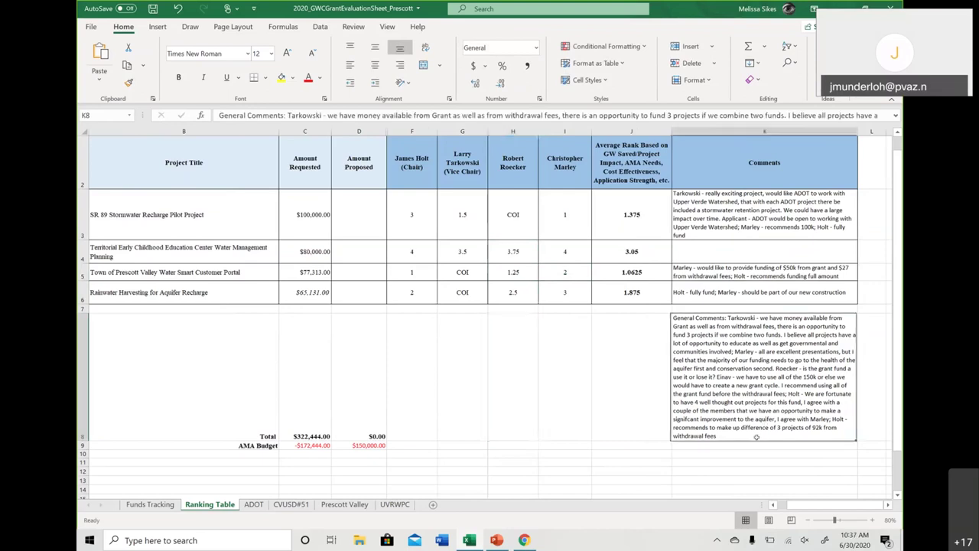
{"action": "double_click", "coordinate": [744, 433]}
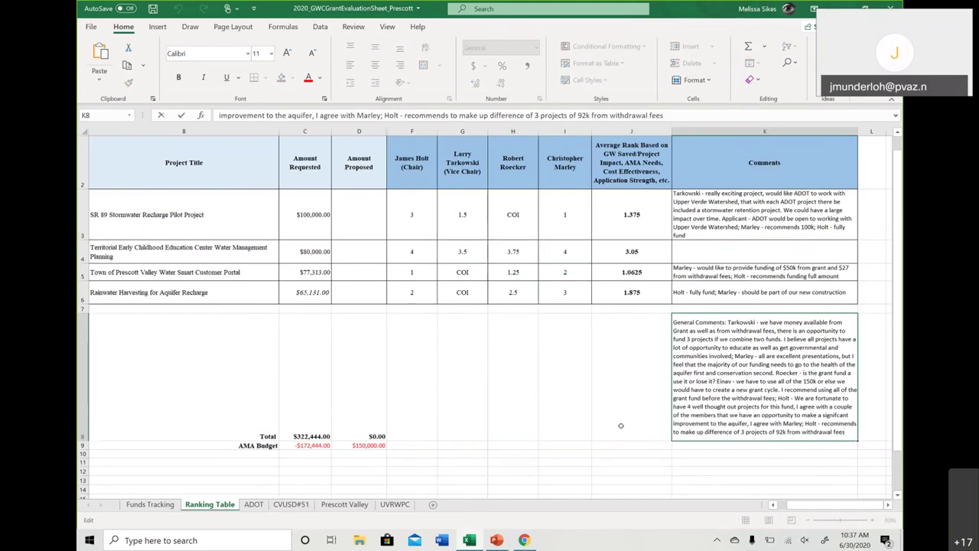
{"action": "type", "text": "R"}
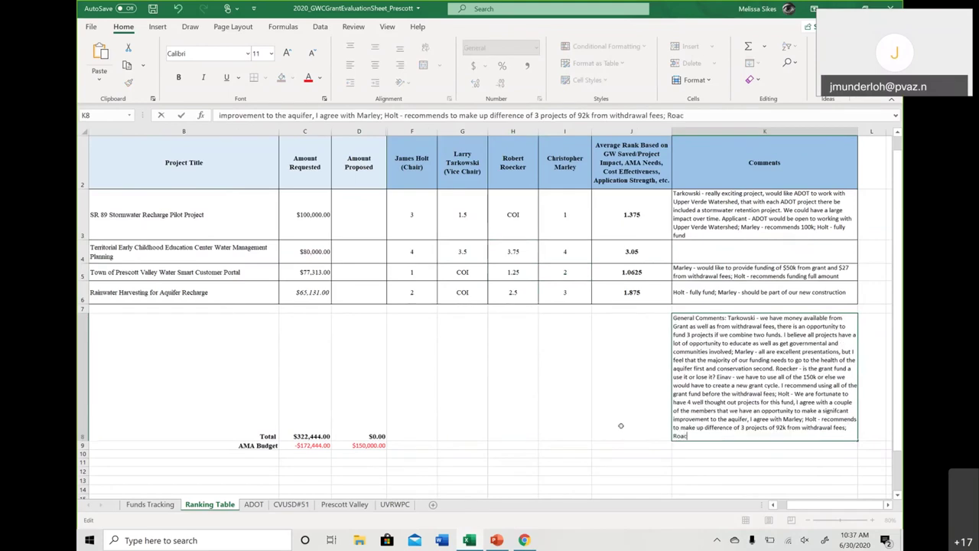
{"action": "type", "text": "o"}
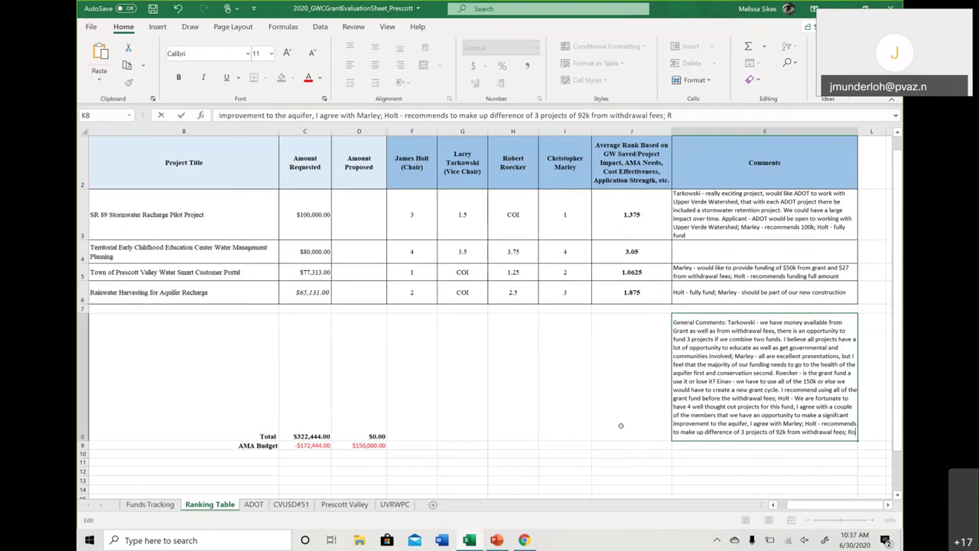
{"action": "key", "text": "BackSpace"}
{"action": "key", "text": "BackSpace"}
Step: Append a semicolon, the column H member's surname and "- access to additional dollars is very attractive to tap into" to the K3 comment
{"action": "left_click", "coordinate": [731, 234]}
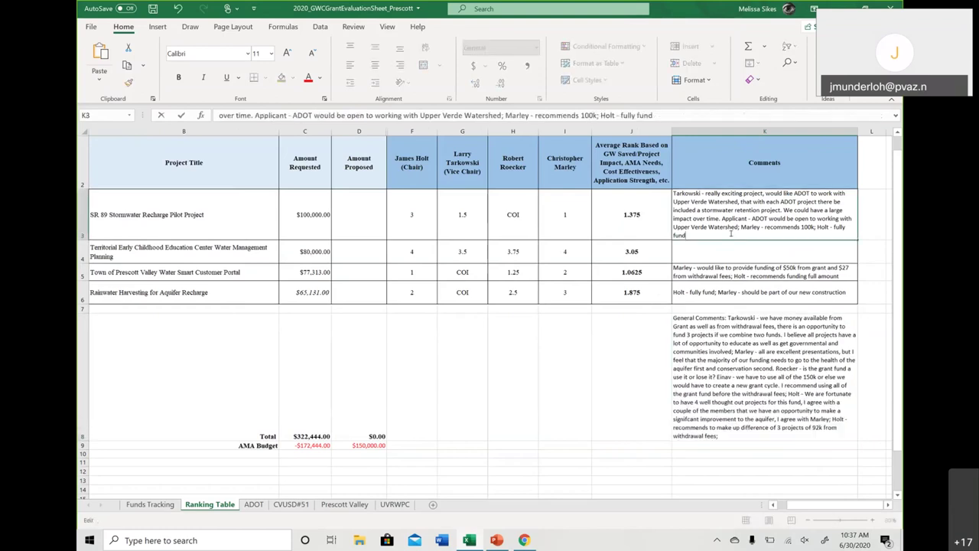
{"action": "type", "text": "Roecker - access to additional"}
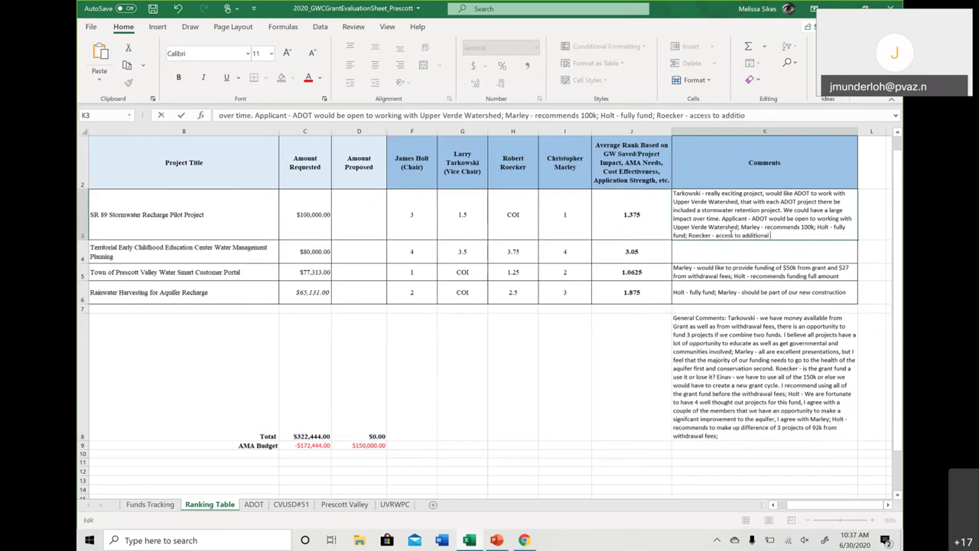
{"action": "type", "text": " doilars"}
{"action": "type", "text": "is very attra"}
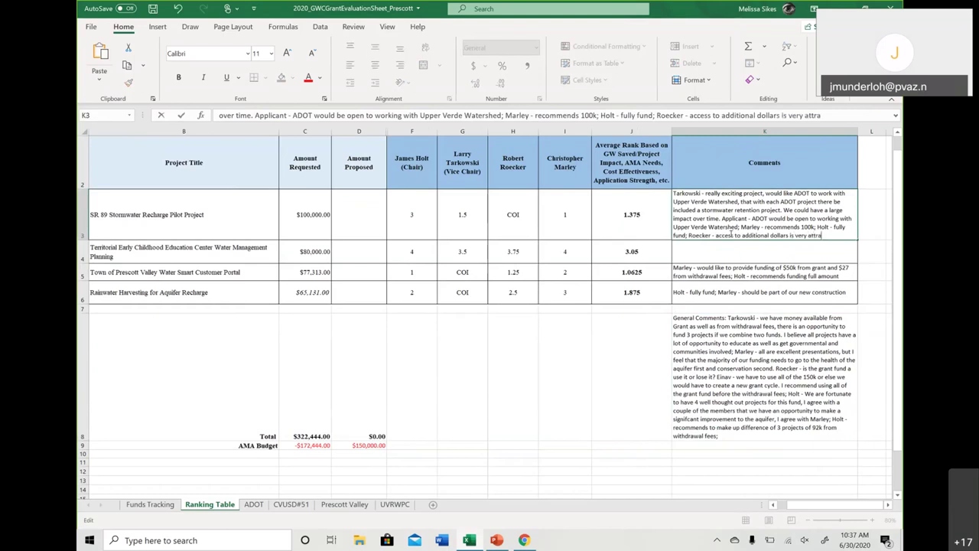
{"action": "type", "text": "ctive to tap into ov"}
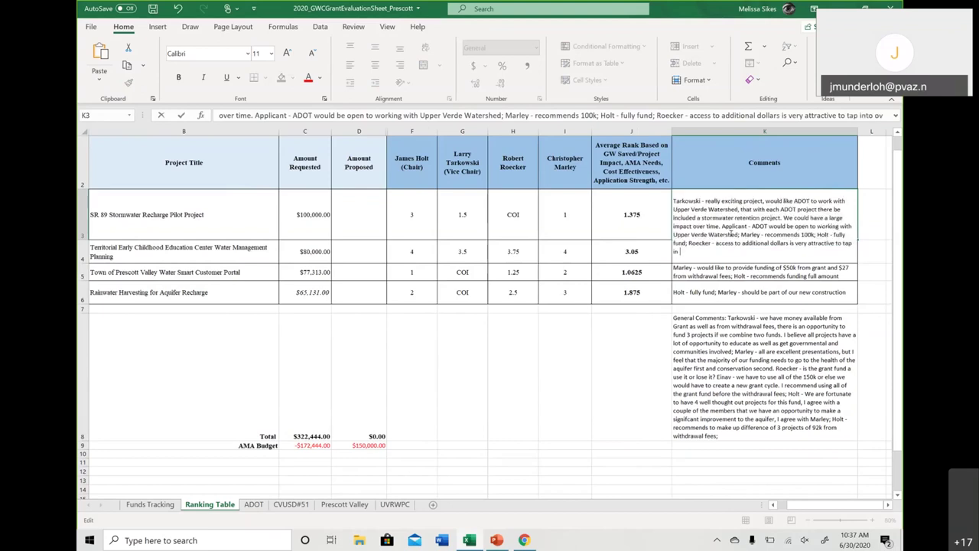
Step: Continue the K3 comment with "over the long term and make it an ongoing mandate to incorporate recharge"
{"action": "type", "text": "er the long term"}
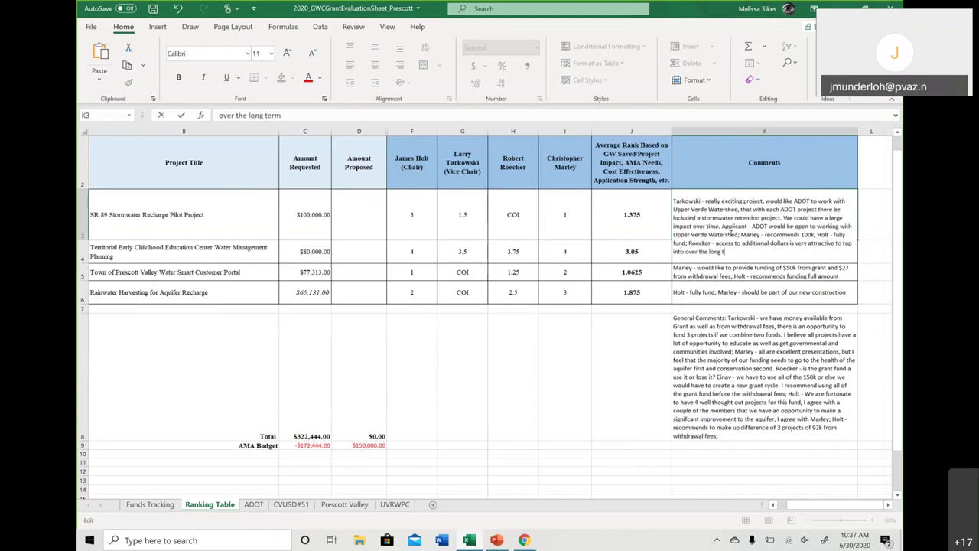
{"action": "type", "text": " and make it an ongoing"}
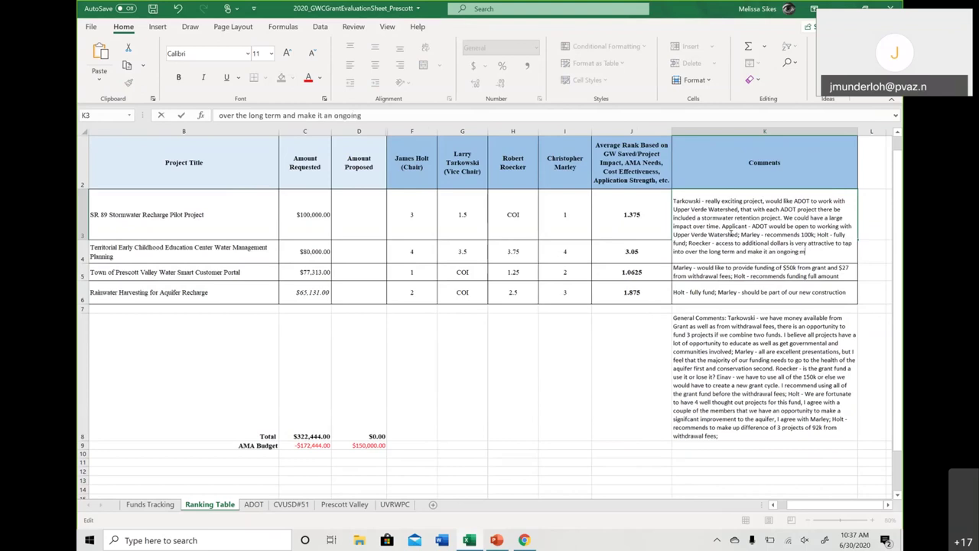
{"action": "type", "text": " mandate to incorporat"}
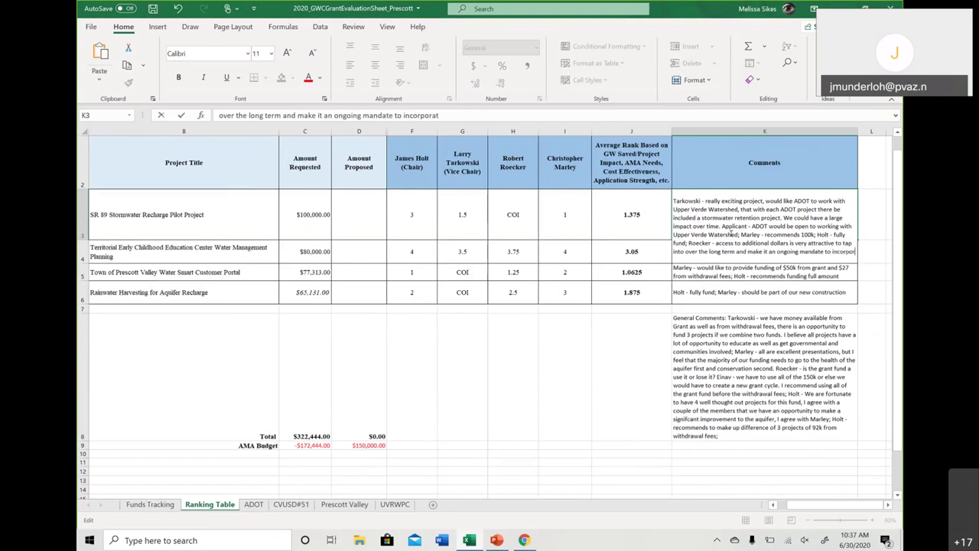
{"action": "type", "text": "e recharge"}
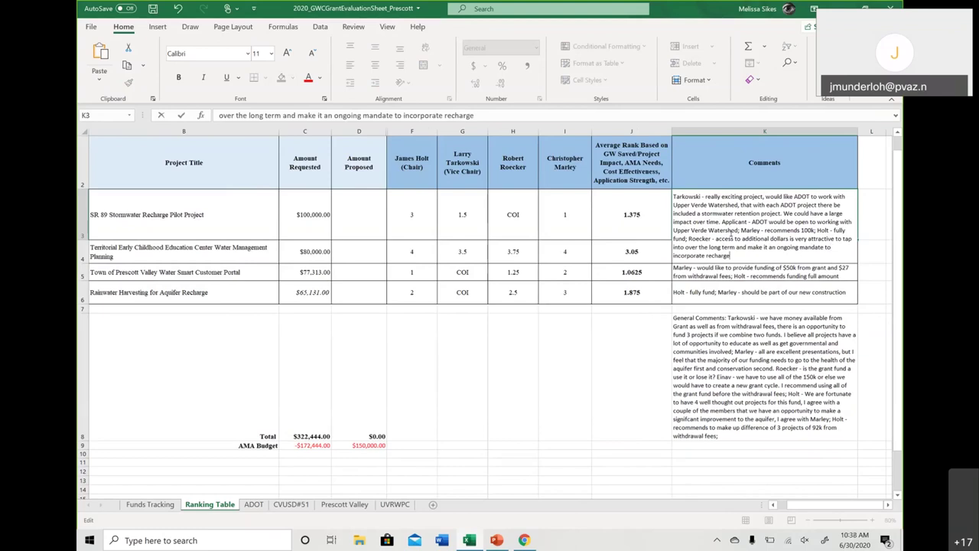
Step: Replace "retention" with "recharge" in the K3 comment so it reads "stormwater recharge project"
{"action": "left_click", "coordinate": [757, 213]}
{"action": "key", "text": "BackSpace"}
{"action": "key", "text": "BackSpace"}
{"action": "key", "text": "BackSpace"}
{"action": "key", "text": "BackSpace"}
{"action": "key", "text": "BackSpace"}
{"action": "key", "text": "BackSpace"}
{"action": "key", "text": "BackSpace"}
{"action": "type", "text": "charge"}
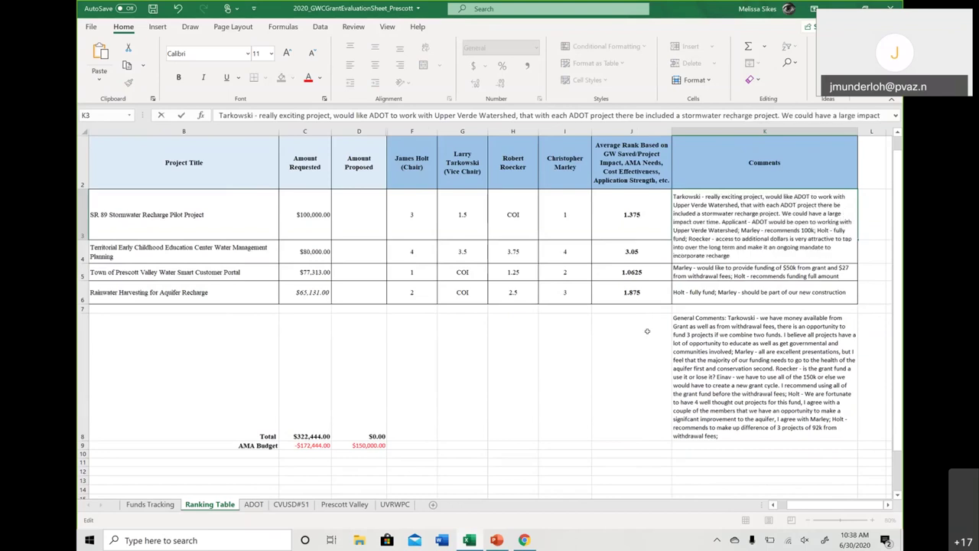
{"action": "left_click", "coordinate": [646, 331]}
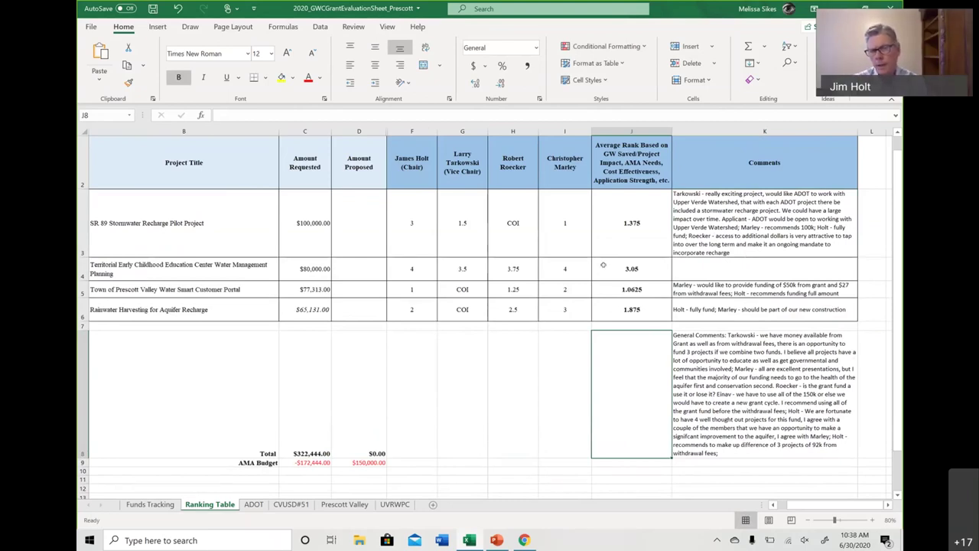
Step: Sort the four project rows, A3 to K6, by the Average Rank column from smallest to largest
{"action": "left_click_drag", "start_coordinate": [764, 309], "coordinate": [566, 269]}
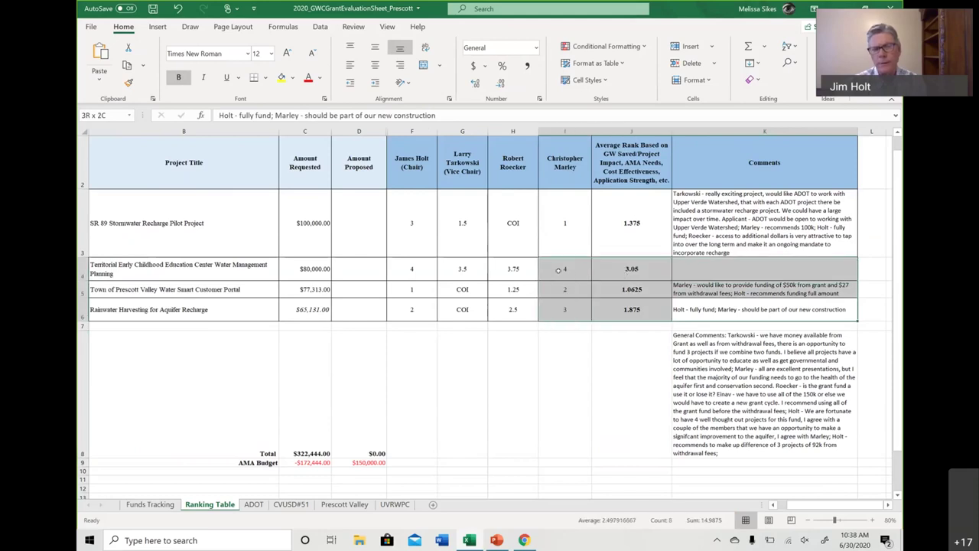
{"action": "left_click", "coordinate": [711, 315]}
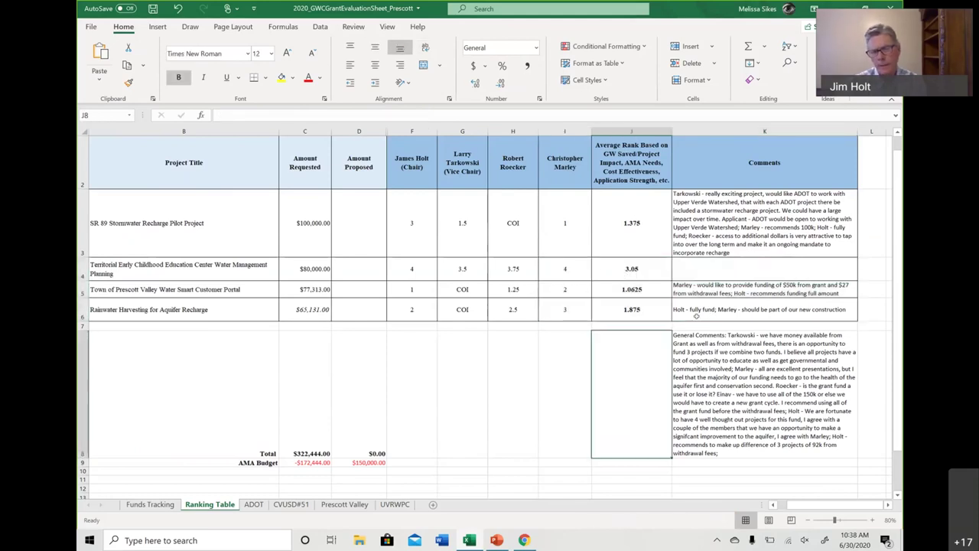
{"action": "left_click_drag", "start_coordinate": [540, 293], "coordinate": [92, 222]}
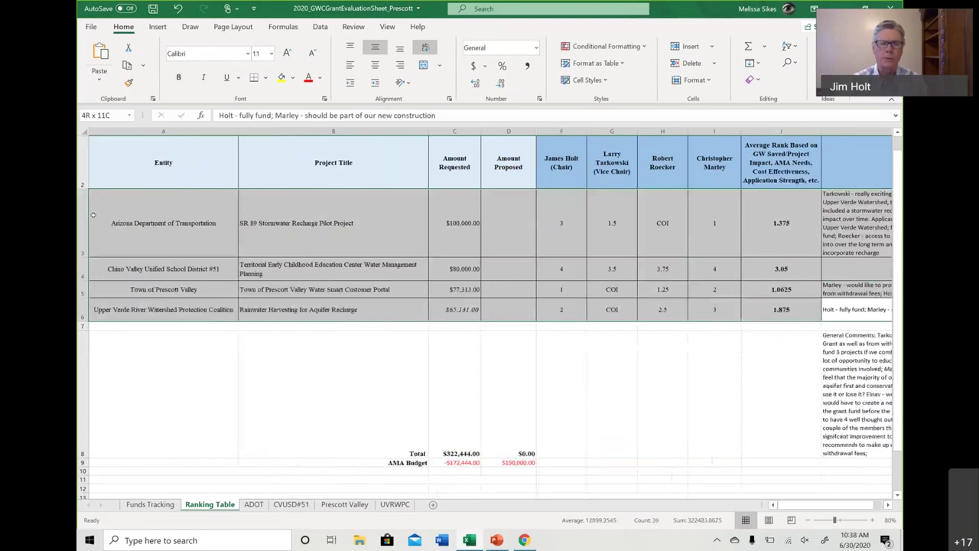
{"action": "left_click", "coordinate": [792, 47]}
{"action": "left_click", "coordinate": [811, 96]}
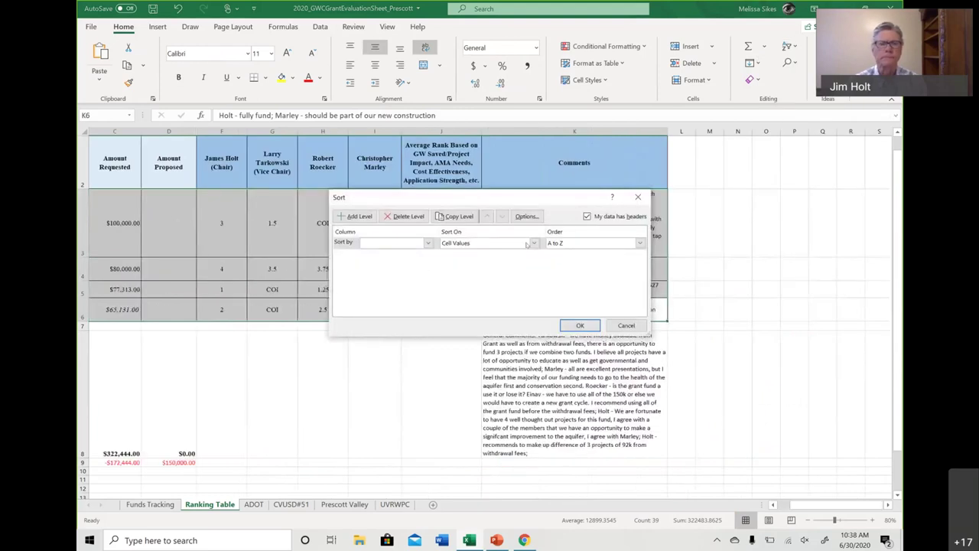
{"action": "left_click", "coordinate": [430, 244]}
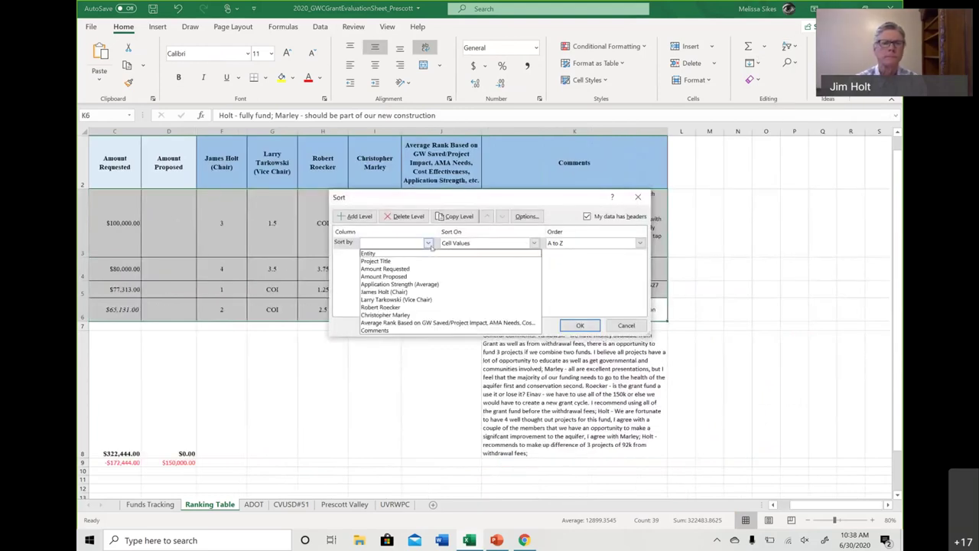
{"action": "left_click", "coordinate": [388, 322]}
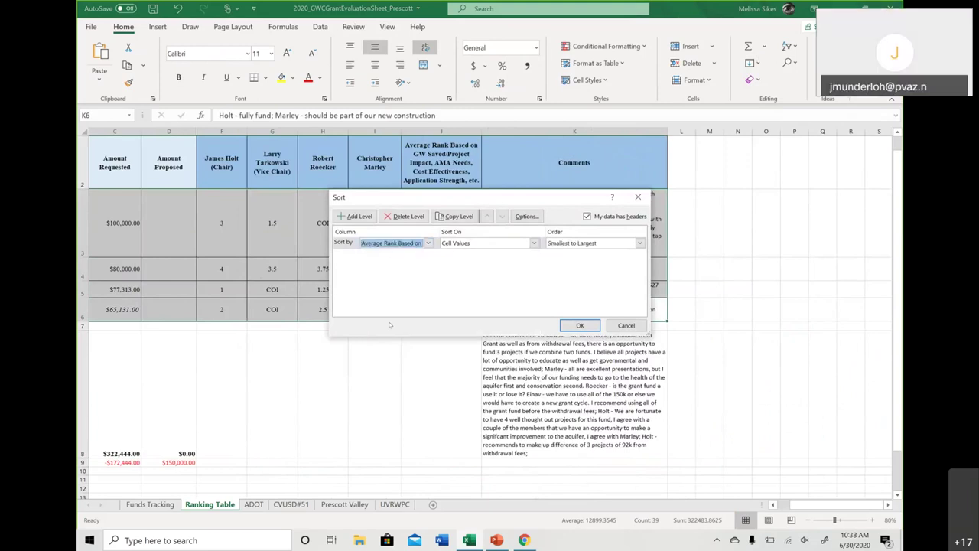
{"action": "left_click", "coordinate": [590, 326]}
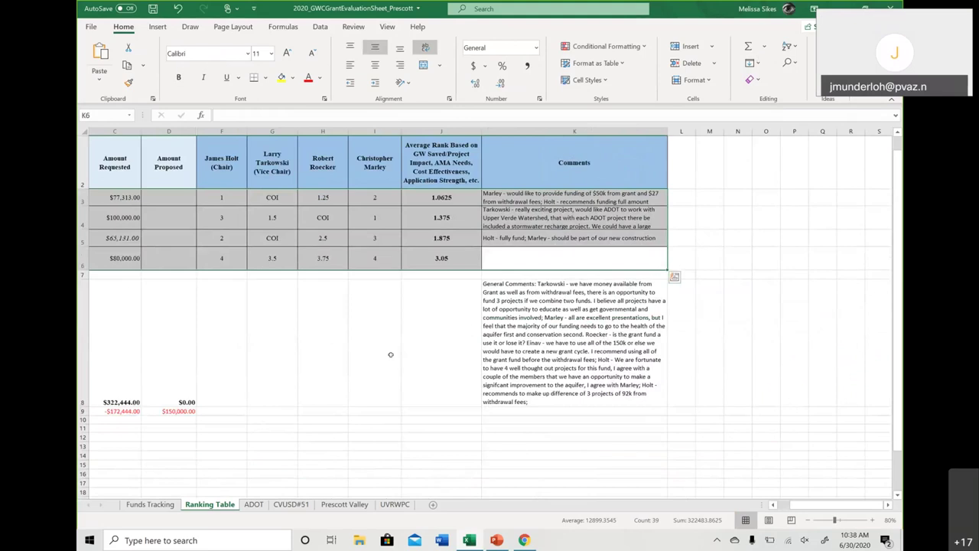
Step: Increase the height of row 4 so the whole SR 89 Stormwater Recharge comment fits
{"action": "left_click", "coordinate": [387, 354]}
{"action": "key", "text": "Left"}
{"action": "key", "text": "Left"}
{"action": "key", "text": "Left"}
{"action": "key", "text": "Left"}
{"action": "key", "text": "Left"}
{"action": "key", "text": "Left"}
{"action": "key", "text": "Left"}
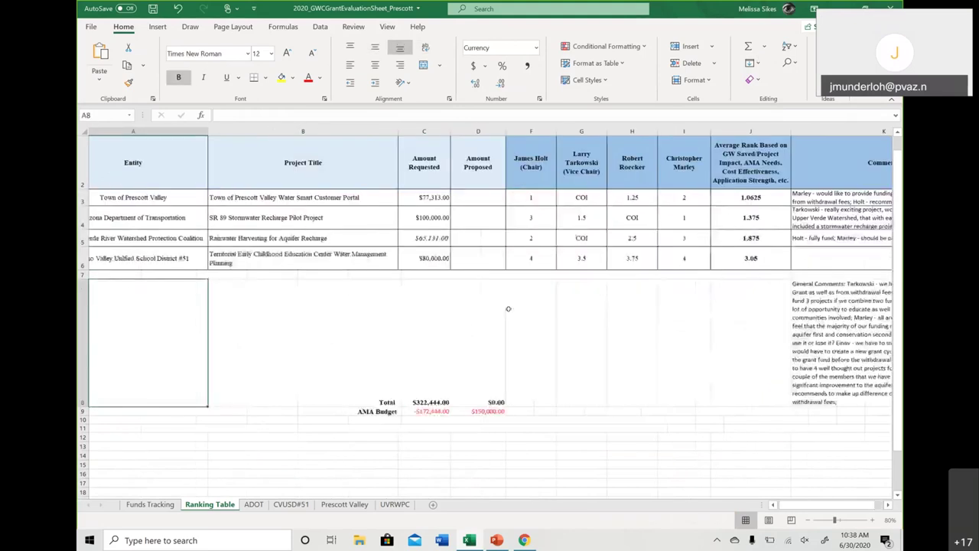
{"action": "key", "text": "Up"}
{"action": "key", "text": "Up"}
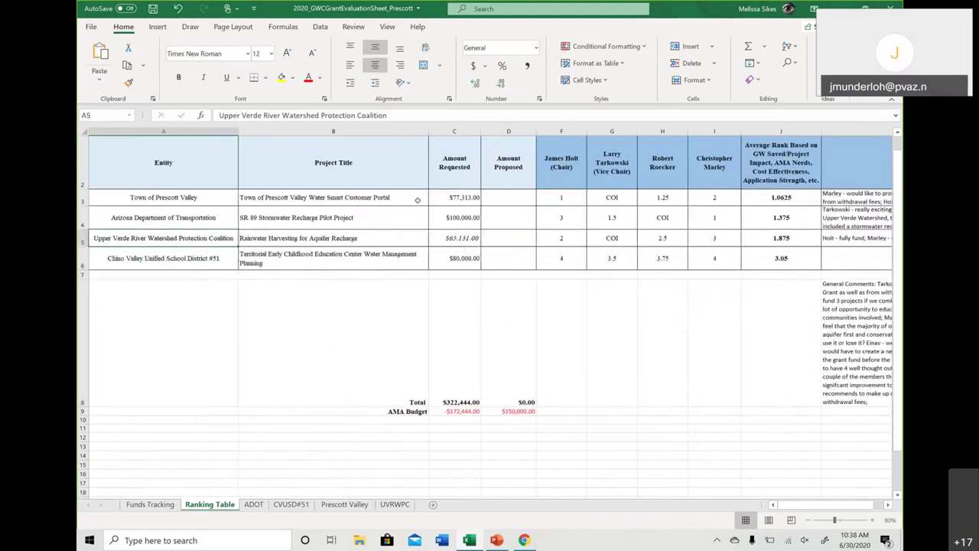
{"action": "left_click", "coordinate": [213, 163]}
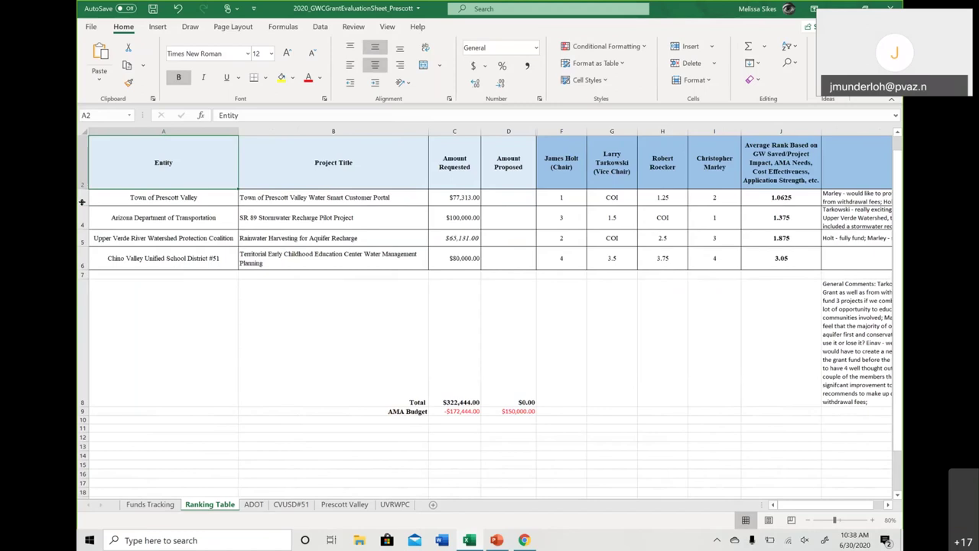
{"action": "left_click_drag", "start_coordinate": [81, 228], "coordinate": [81, 274]}
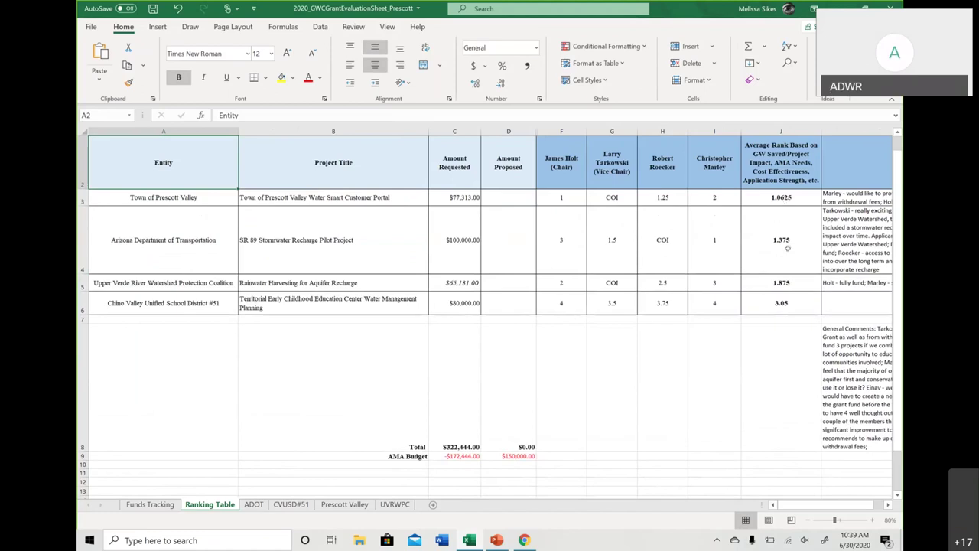
Step: Format the average ranks in J5, J4 and J3 to two decimal places
{"action": "left_click", "coordinate": [786, 284]}
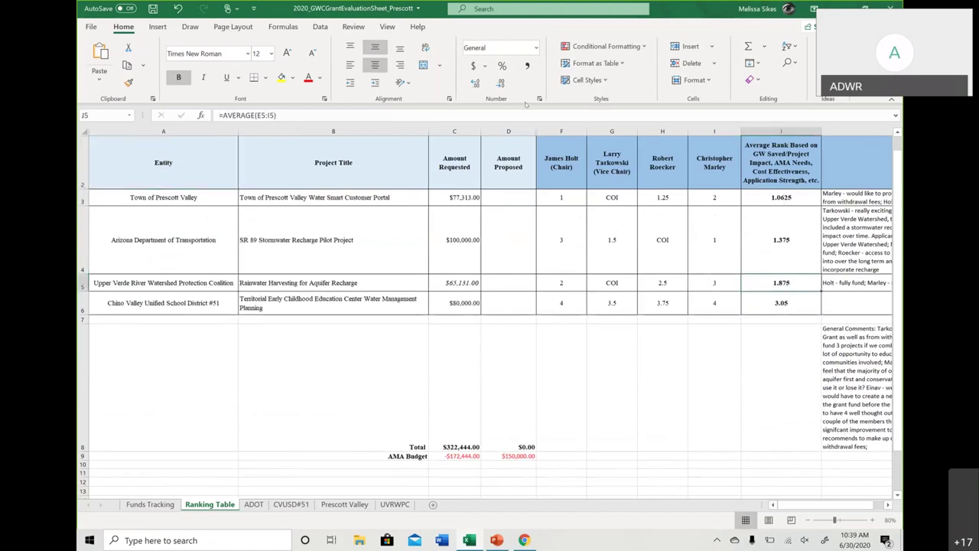
{"action": "left_click", "coordinate": [476, 82]}
{"action": "left_click", "coordinate": [500, 83]}
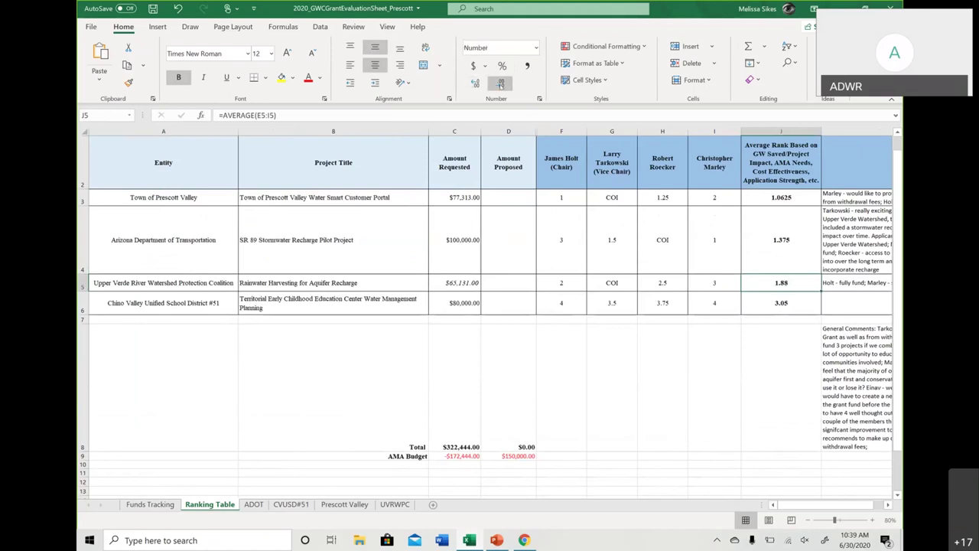
{"action": "key", "text": "Up"}
{"action": "left_click", "coordinate": [502, 84]}
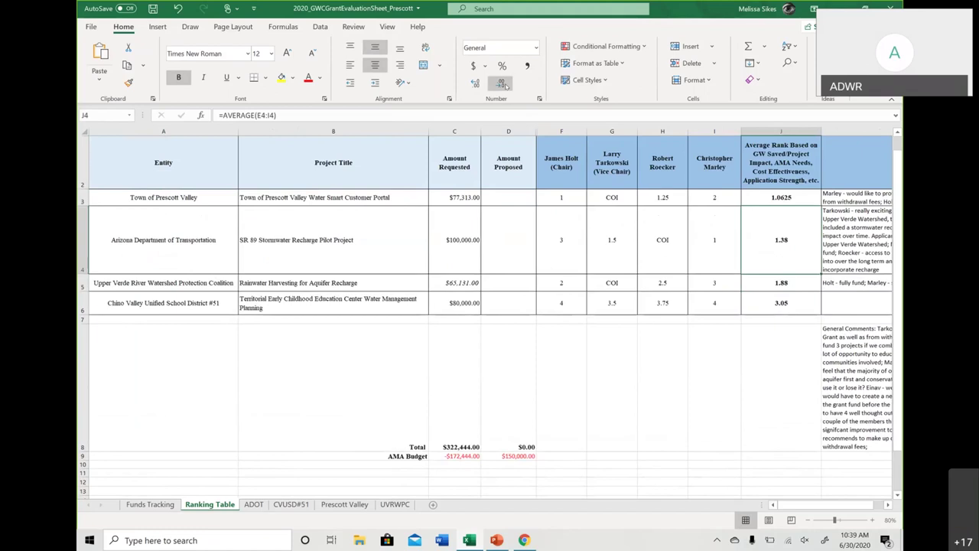
{"action": "left_click", "coordinate": [503, 84]}
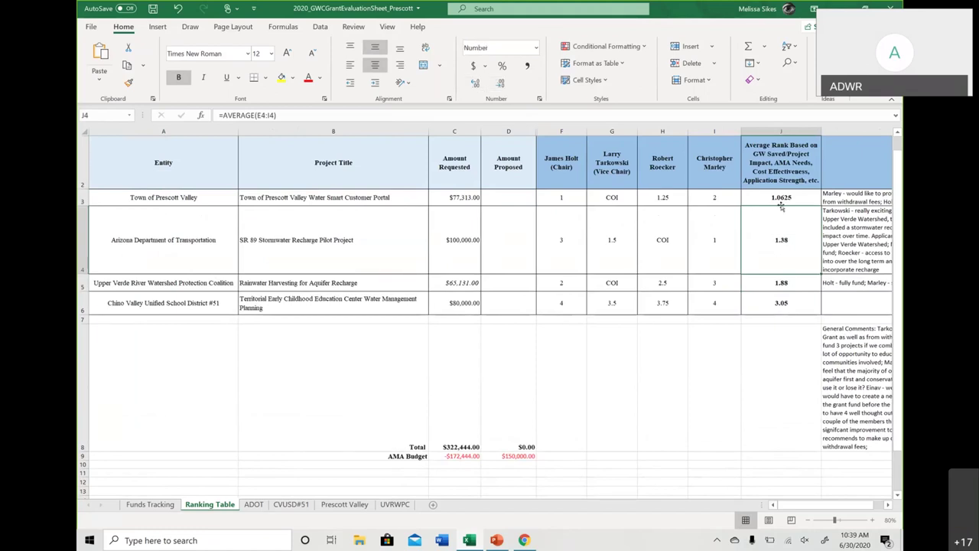
{"action": "left_click", "coordinate": [475, 83]}
{"action": "key", "text": "Up"}
{"action": "left_click", "coordinate": [500, 82]}
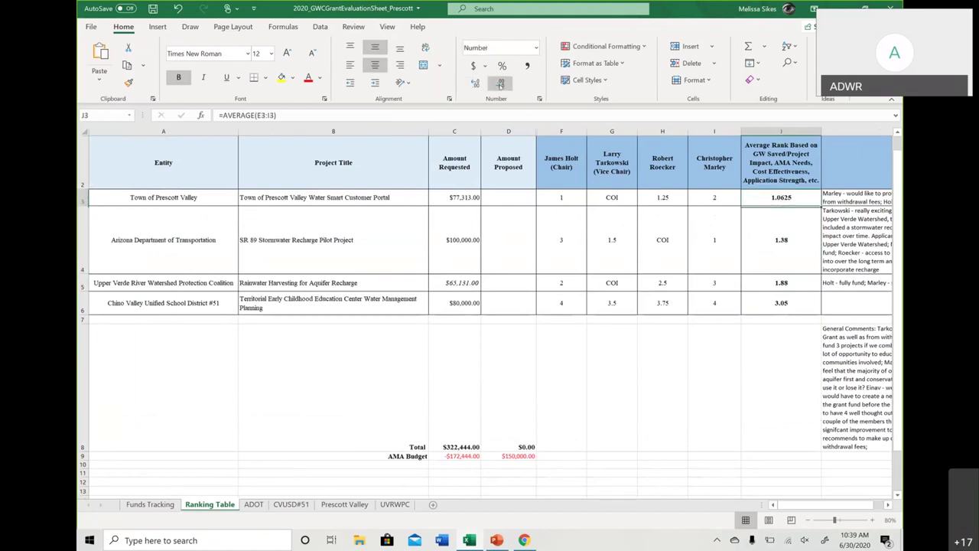
{"action": "left_click", "coordinate": [501, 82]}
{"action": "left_click", "coordinate": [500, 83]}
{"action": "left_click", "coordinate": [673, 397]}
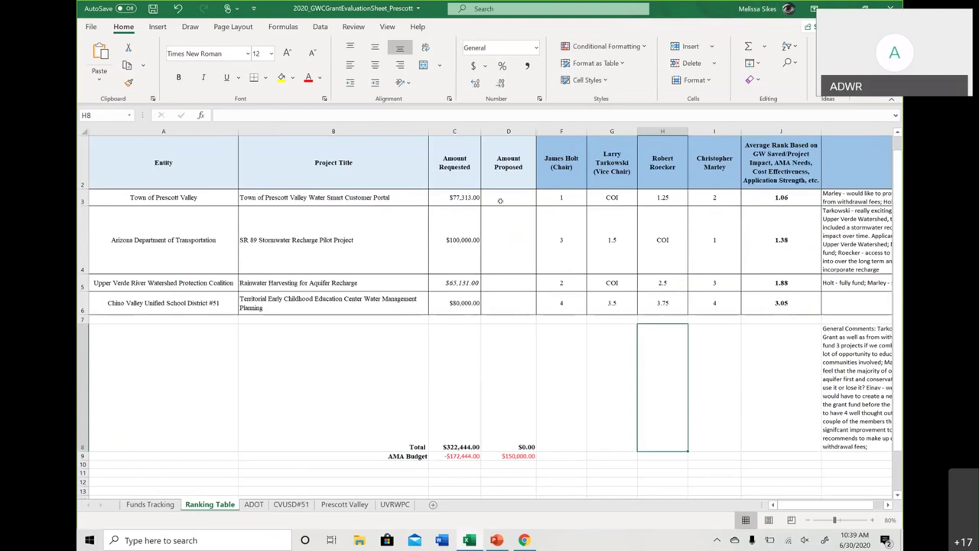
Step: Copy the requested amounts for Town of Prescott Valley, $77,313, and Arizona Department of Transportation, $100,000, into the Amount Proposed column
{"action": "left_click", "coordinate": [453, 197]}
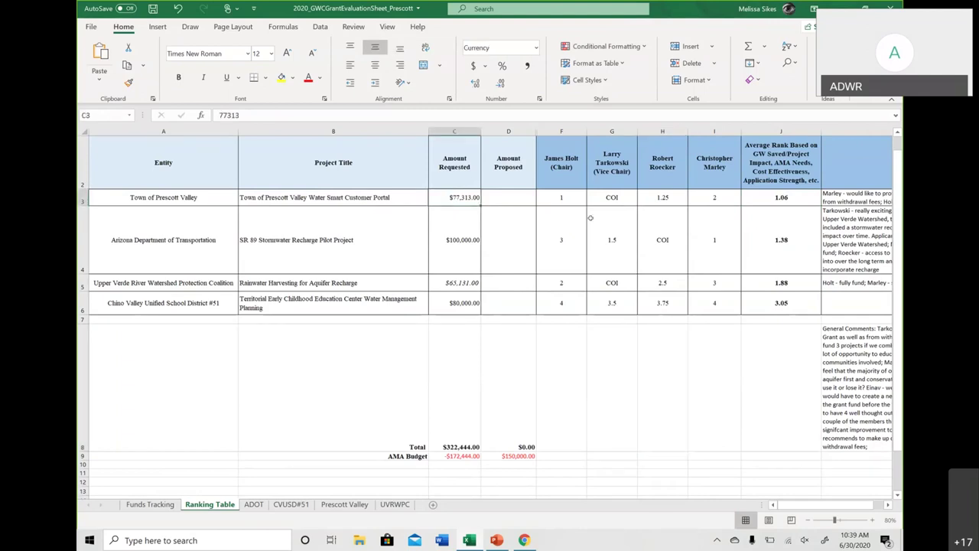
{"action": "key", "text": "Down"}
{"action": "key", "text": "Right"}
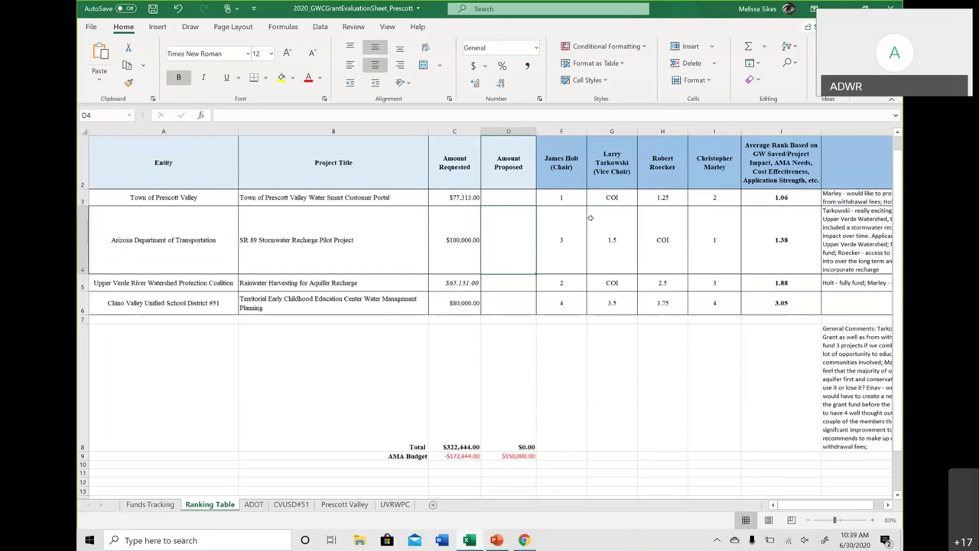
{"action": "key", "text": "Up"}
{"action": "key", "text": "Left"}
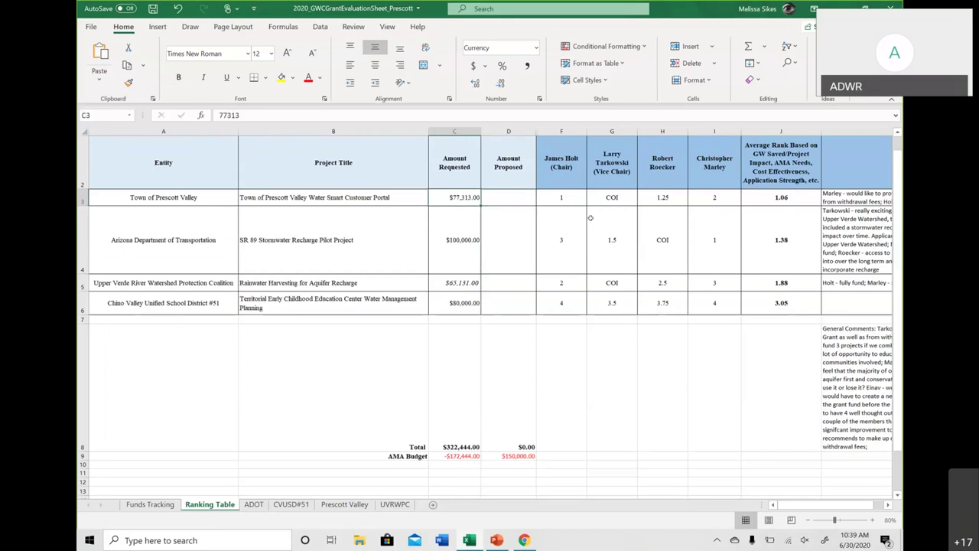
{"action": "key", "text": "ctrl+c"}
{"action": "key", "text": "Right"}
{"action": "key", "text": "ctrl+v"}
{"action": "key", "text": "Left"}
{"action": "key", "text": "Down"}
{"action": "key", "text": "ctrl+c"}
{"action": "key", "text": "Right"}
{"action": "key", "text": "ctrl+v"}
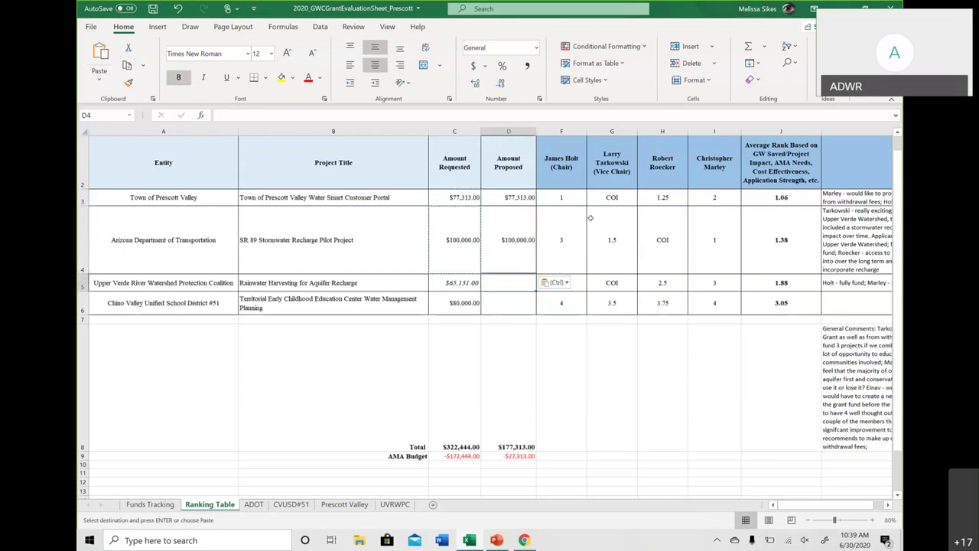
{"action": "double_click", "coordinate": [598, 356]}
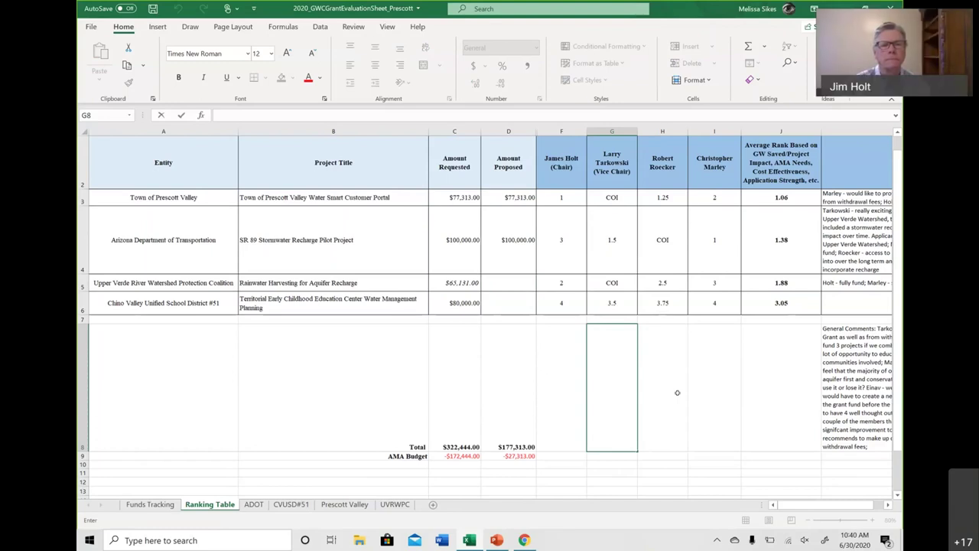
Step: Set the proposed amount for the Arizona Department of Transportation project in D4 to 72,687
{"action": "left_click", "coordinate": [509, 248]}
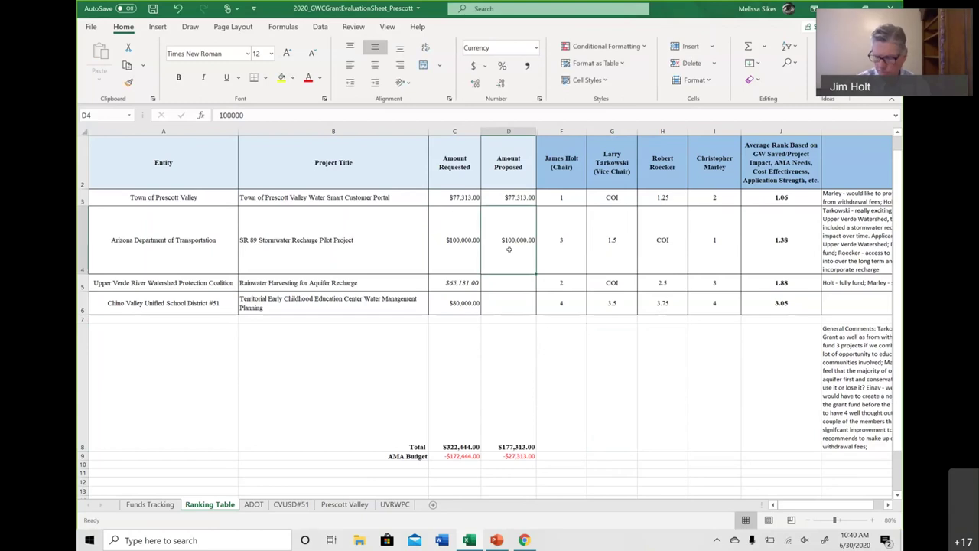
{"action": "type", "text": "72,687"}
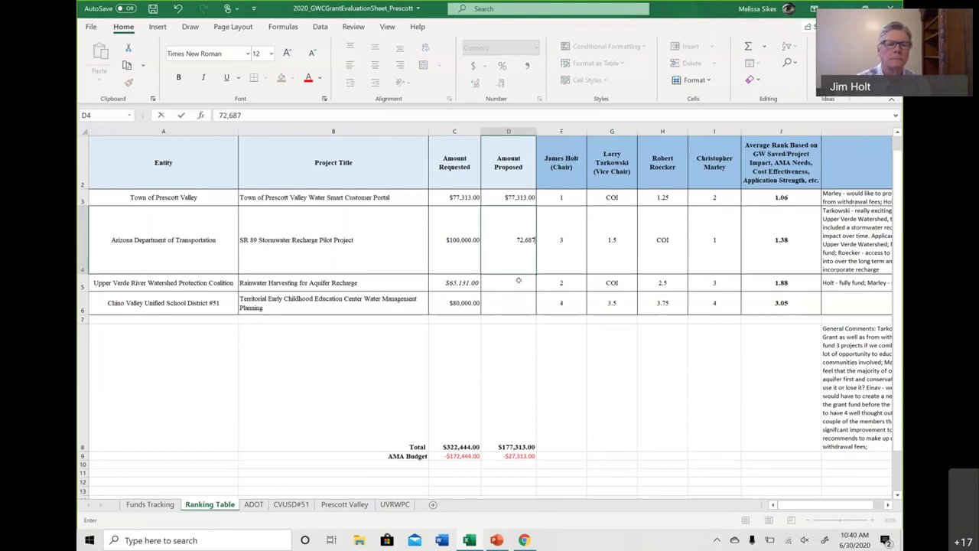
{"action": "key", "text": "Return"}
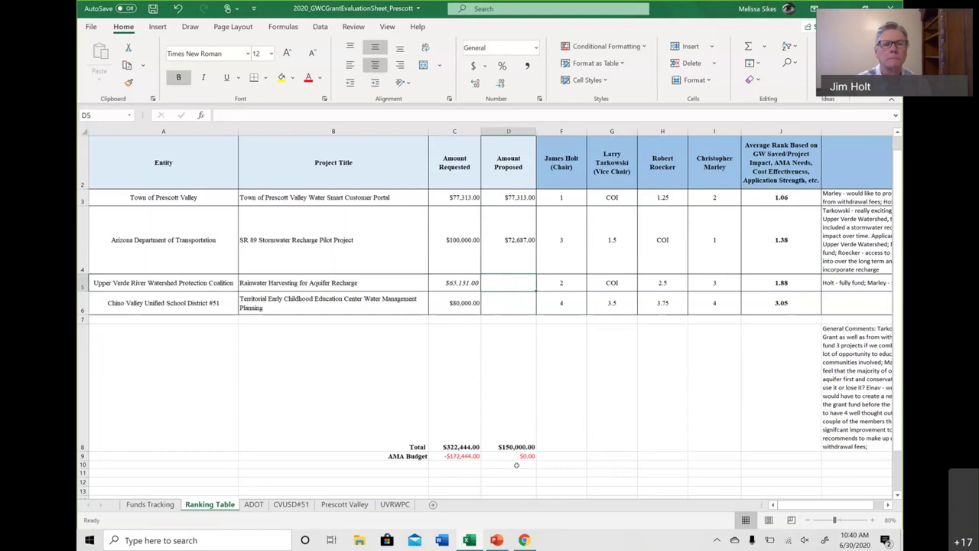
{"action": "left_click", "coordinate": [470, 464]}
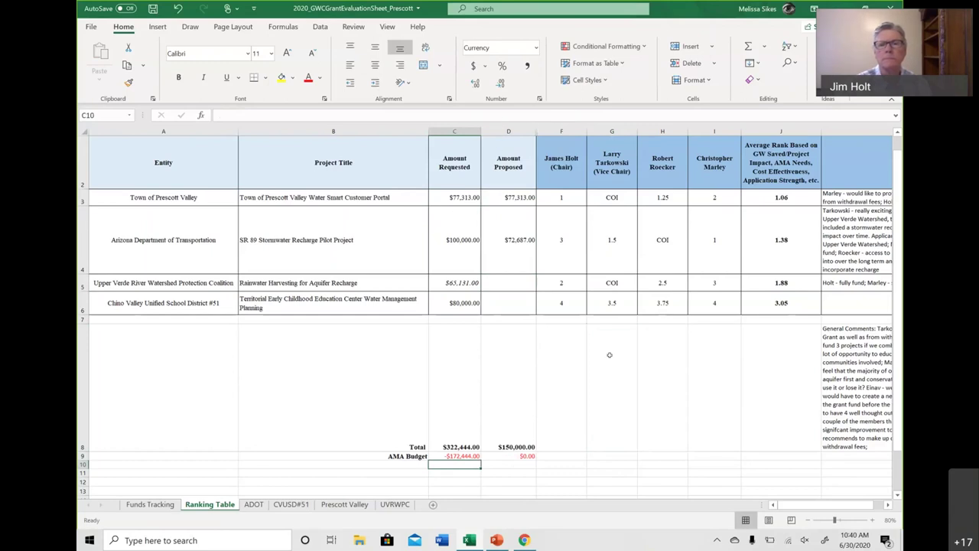
{"action": "left_click", "coordinate": [510, 462]}
{"action": "left_click", "coordinate": [449, 462]}
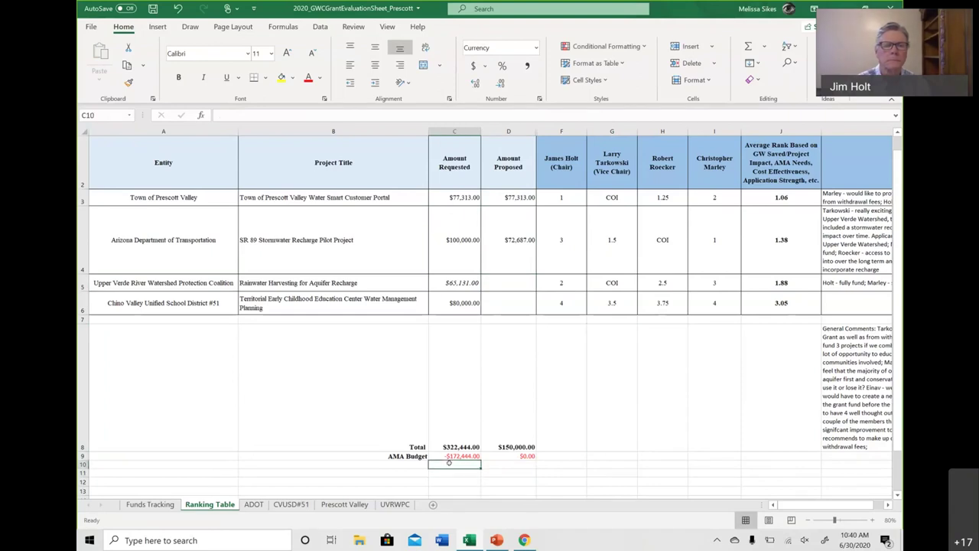
{"action": "type", "text": "Wit"}
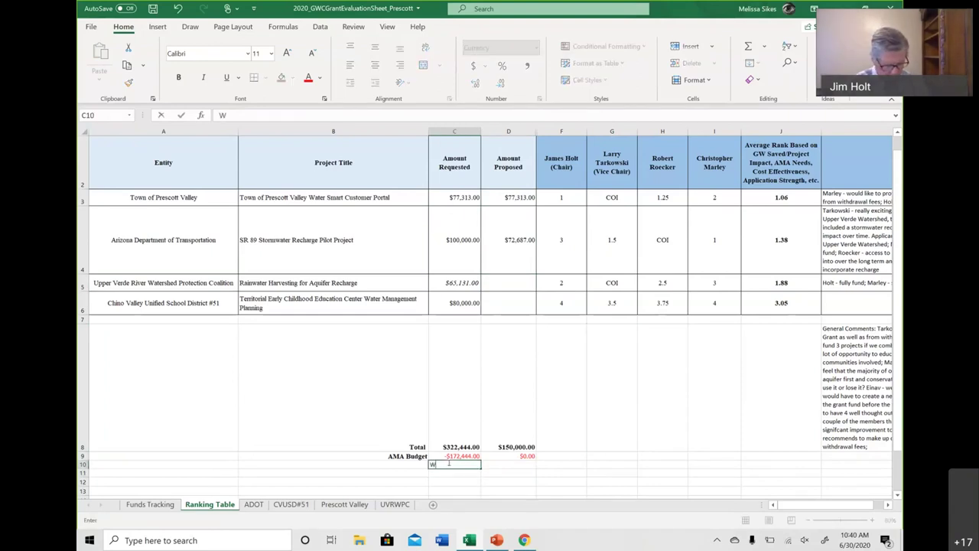
{"action": "key", "text": "BackSpace"}
{"action": "key", "text": "BackSpace"}
{"action": "key", "text": "BackSpace"}
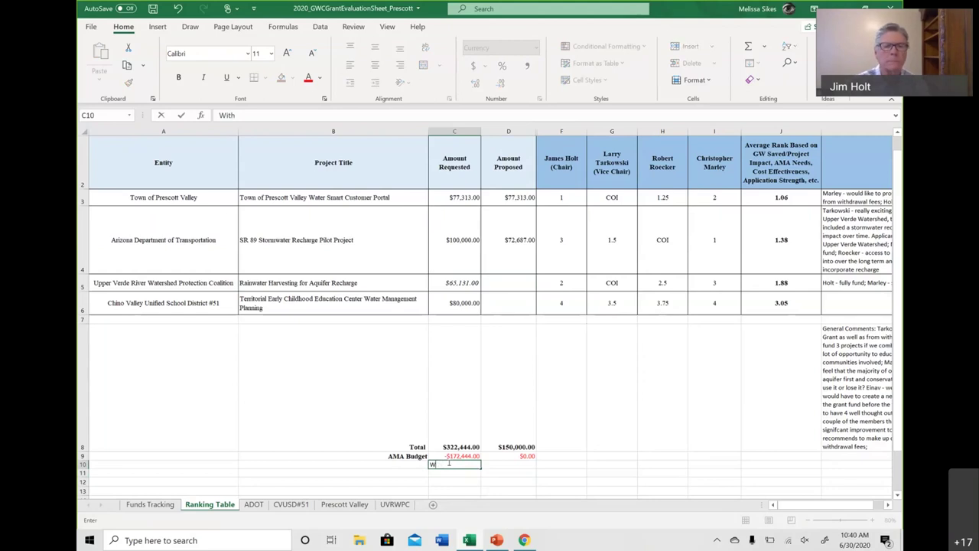
{"action": "key", "text": "Return"}
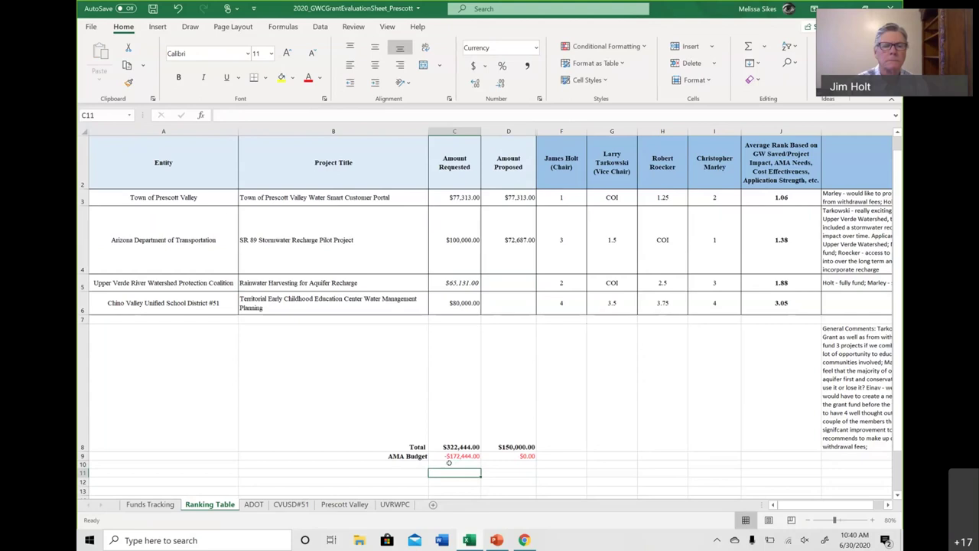
Step: Extend the Arizona Department of Transportation proposed amount in D4 to read "$72,687 ($27,313 withdrawal fees)"
{"action": "left_click", "coordinate": [525, 235]}
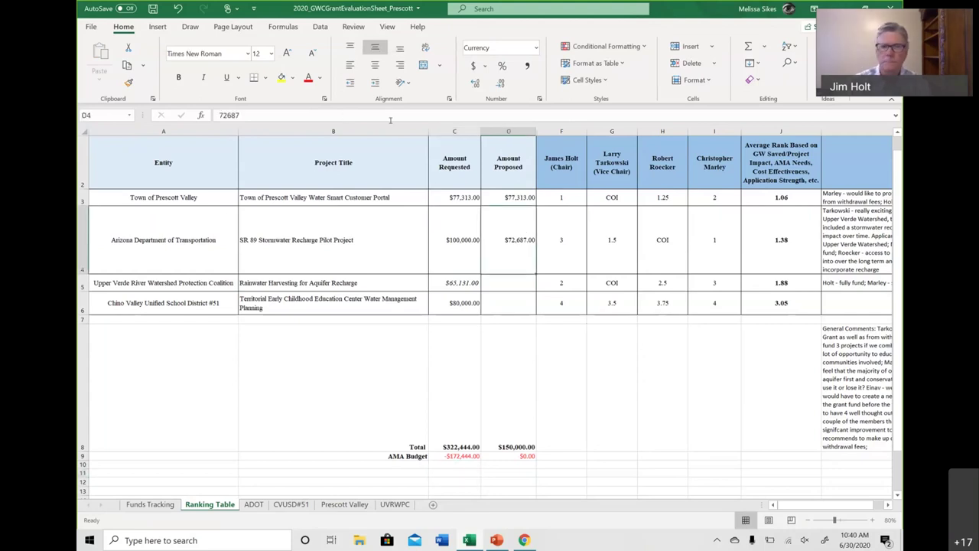
{"action": "left_click_drag", "start_coordinate": [536, 248], "coordinate": [536, 242]}
{"action": "double_click", "coordinate": [534, 239]}
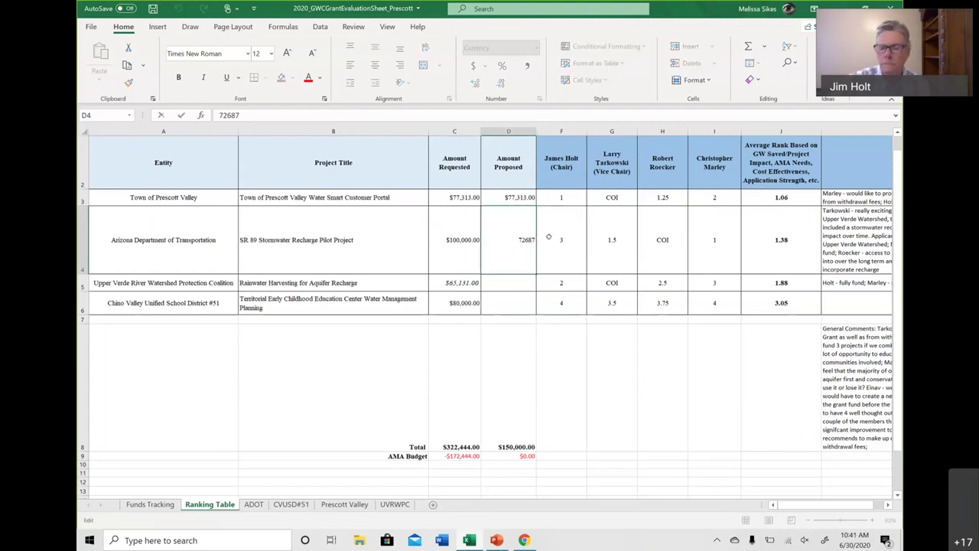
{"action": "type", "text": "("}
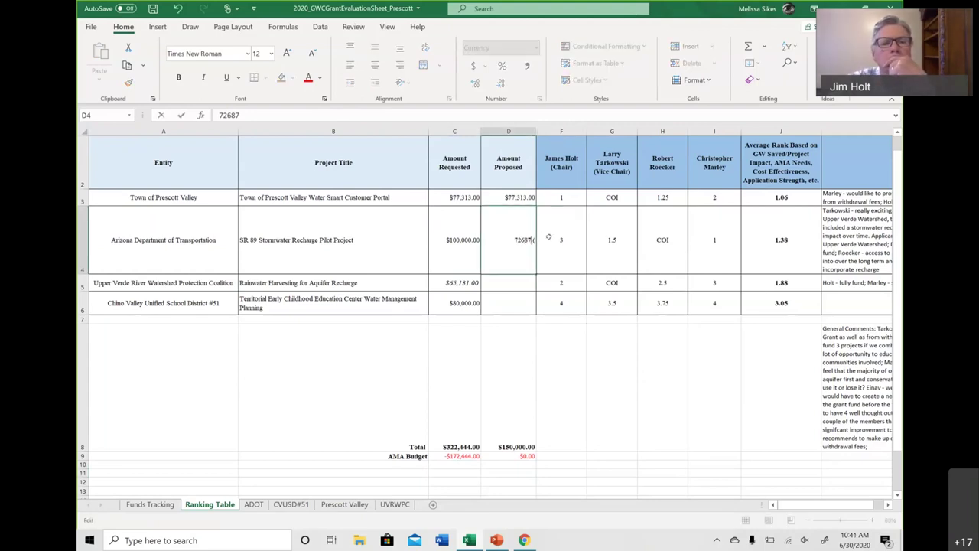
{"action": "type", "text": ","}
{"action": "key", "text": "Home"}
{"action": "type", "text": "$72,687 ("}
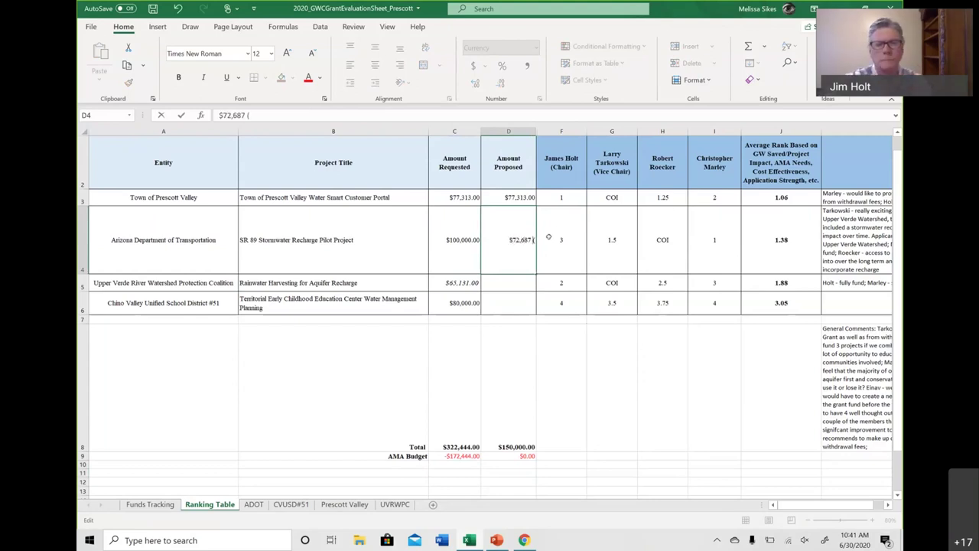
{"action": "type", "text": "$27,"}
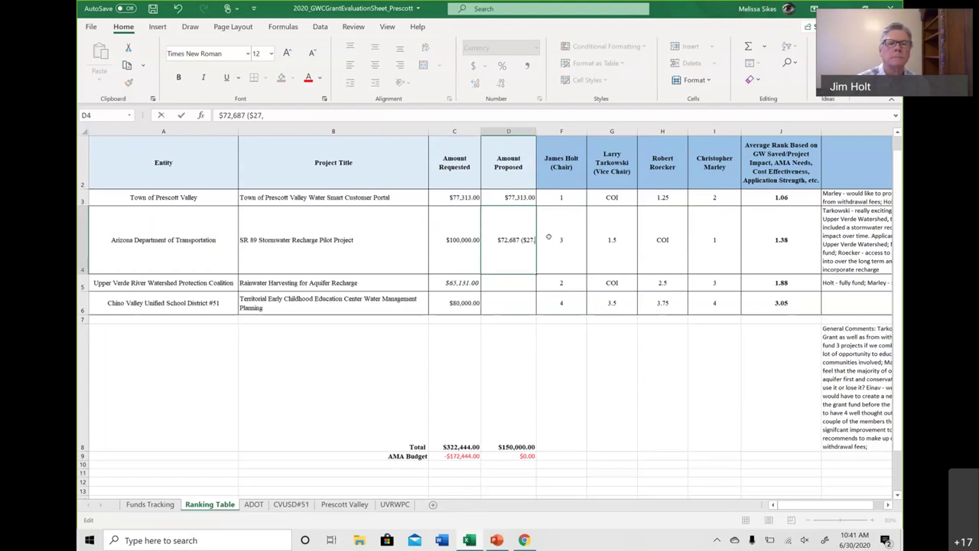
{"action": "type", "text": "313 withdrawal fees"}
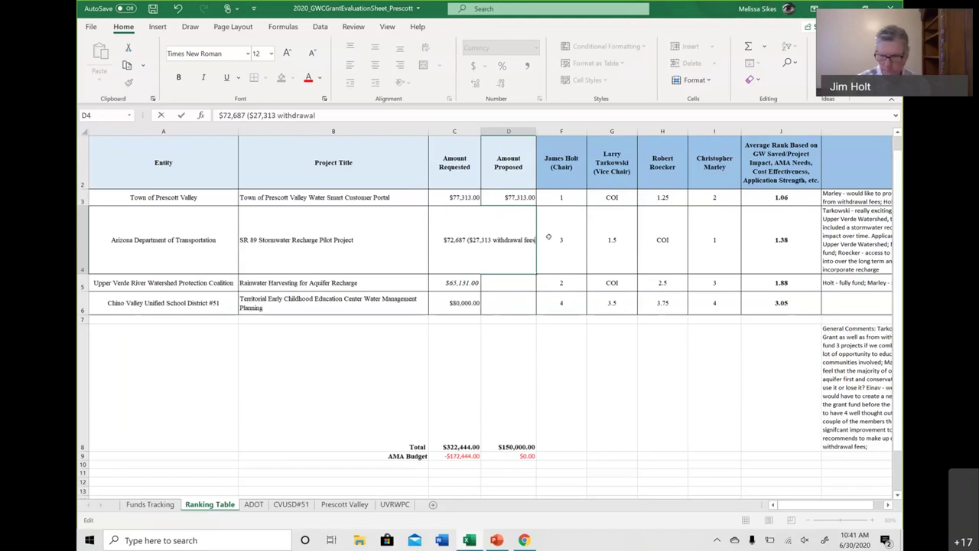
{"action": "key", "text": "Return"}
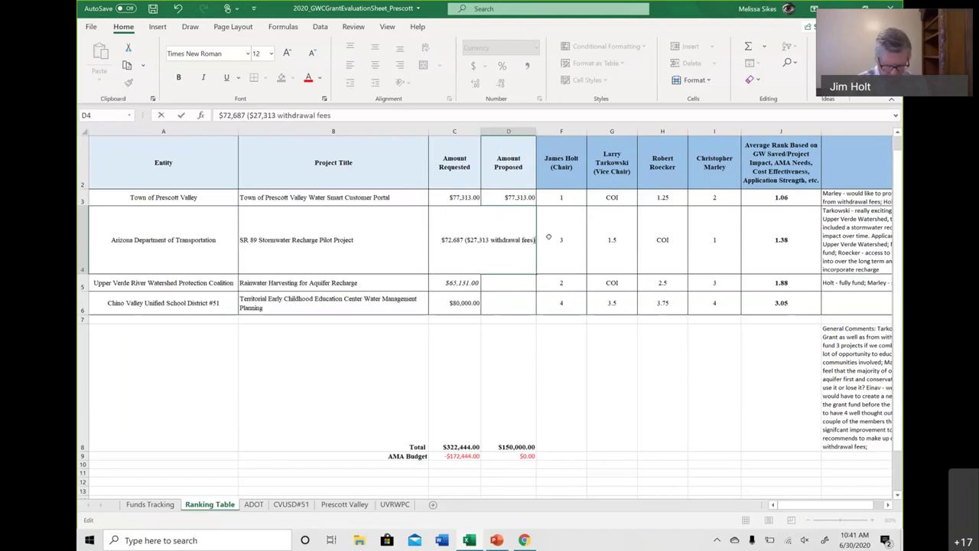
Step: Wrap the text in D4 so the proposed amount and withdrawal fee note fit within the column
{"action": "left_click", "coordinate": [516, 243]}
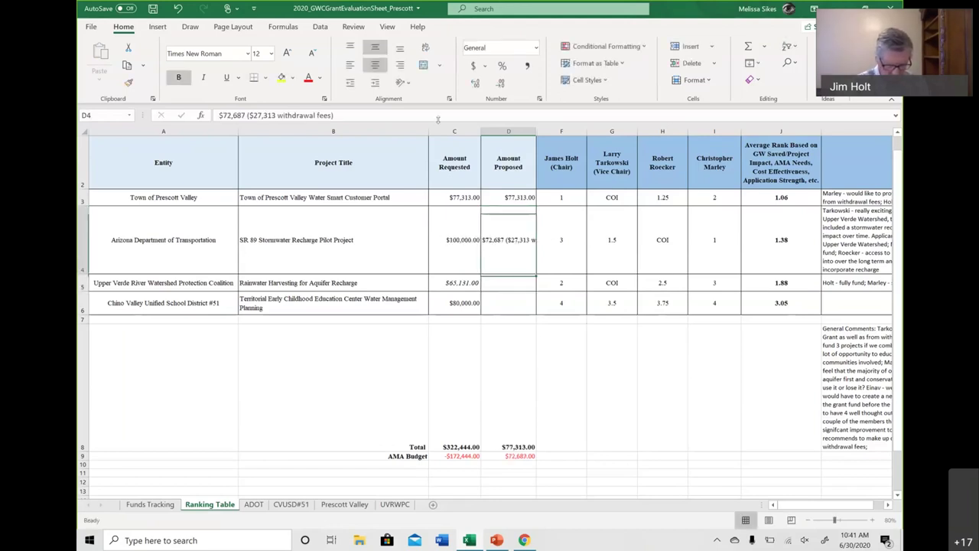
{"action": "key", "text": "alt+h"}
{"action": "key", "text": "w"}
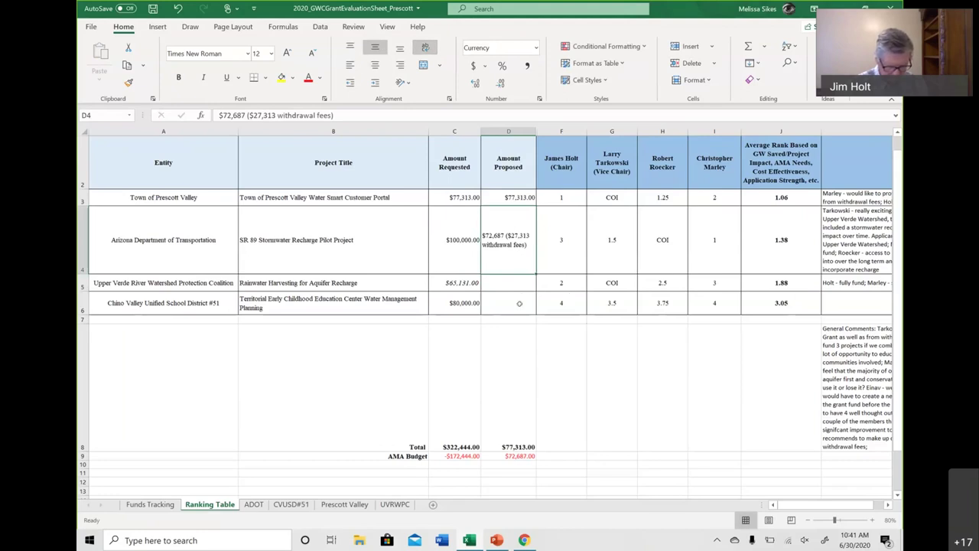
{"action": "double_click", "coordinate": [504, 235]}
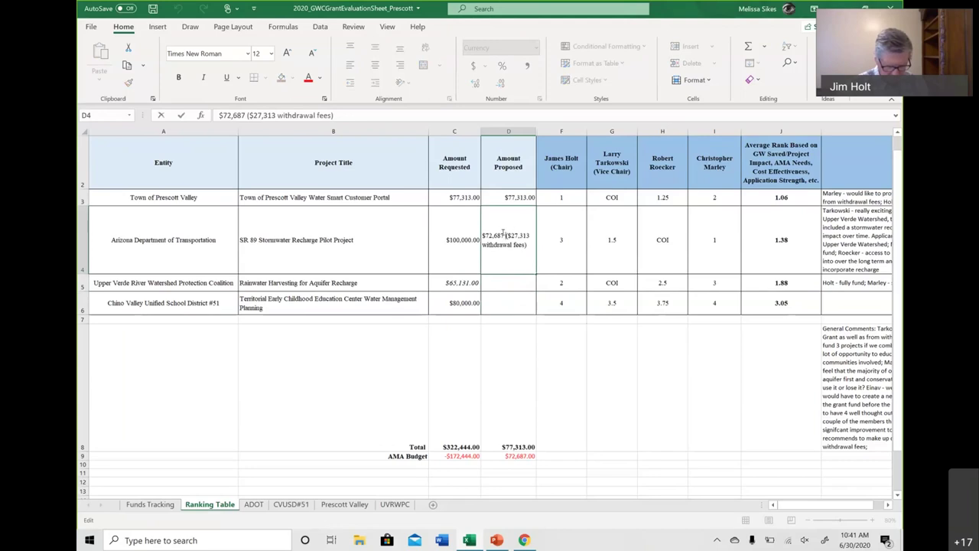
{"action": "key", "text": "Escape"}
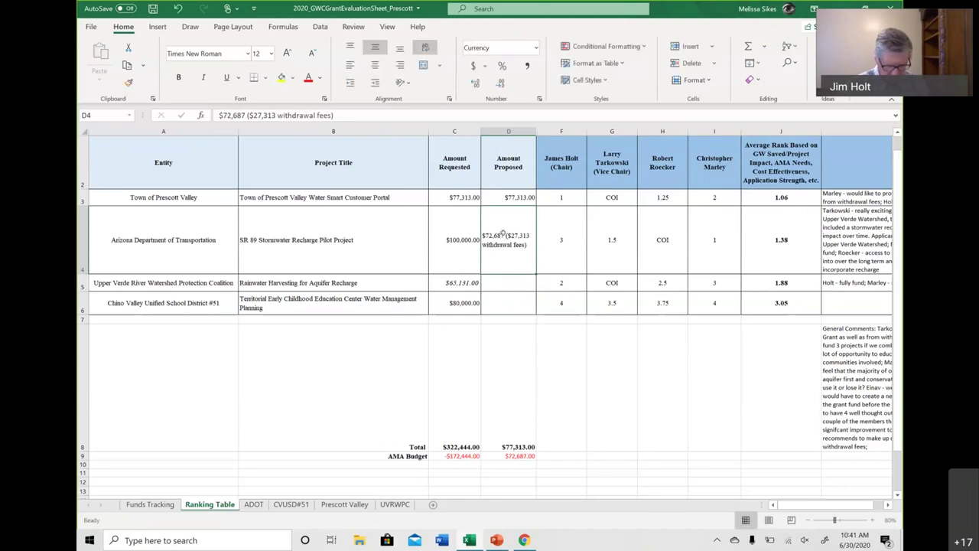
{"action": "key", "text": "Down"}
{"action": "key", "text": "Right"}
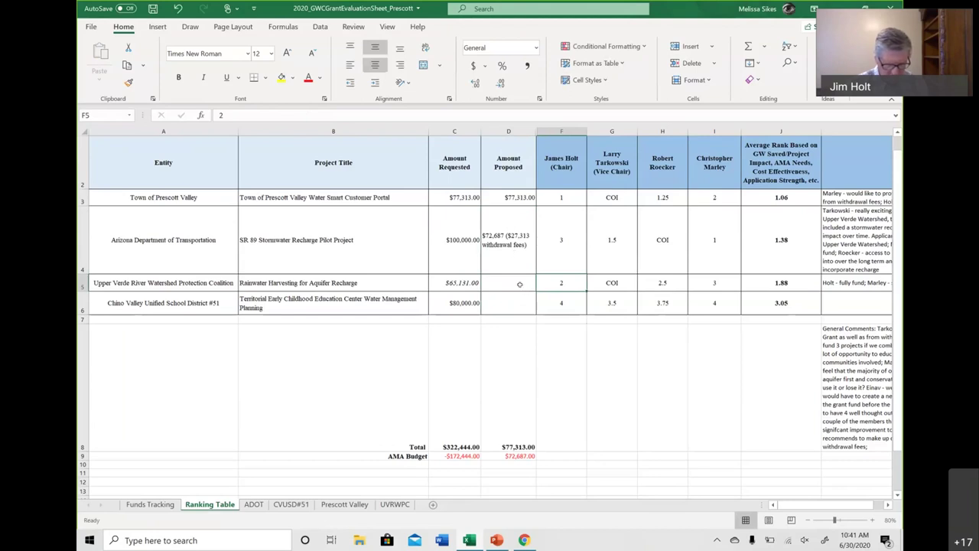
{"action": "left_click", "coordinate": [519, 284]}
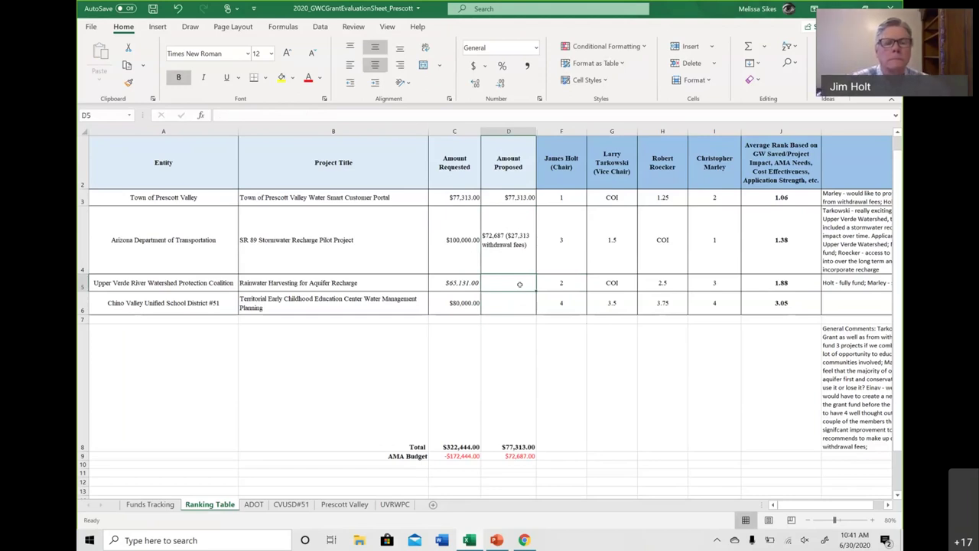
{"action": "left_click", "coordinate": [511, 448]}
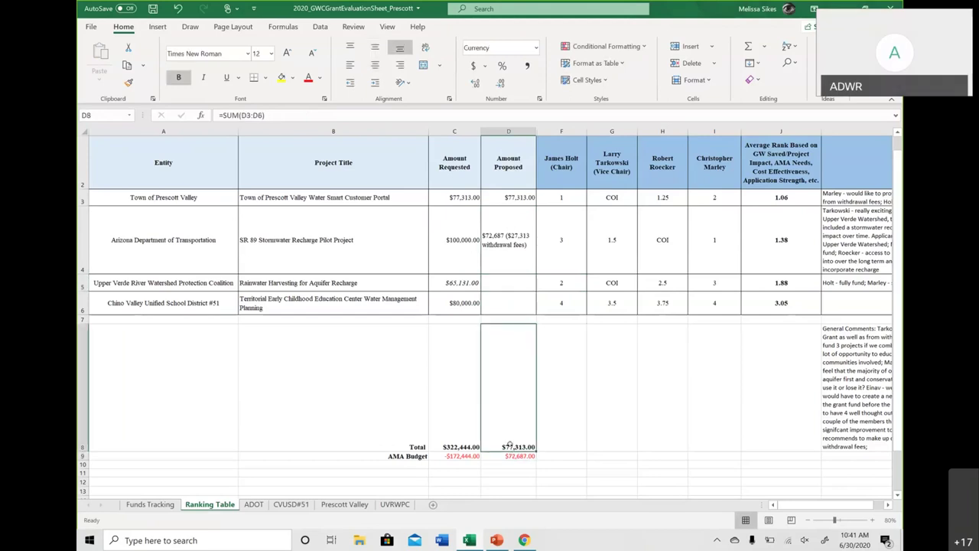
{"action": "left_click", "coordinate": [582, 446]}
{"action": "left_click", "coordinate": [580, 471]}
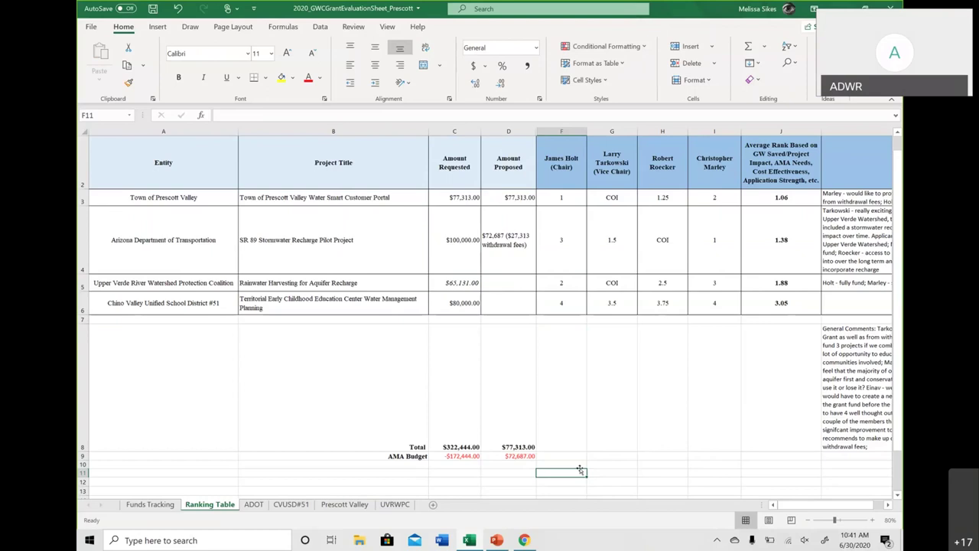
Step: Right-align the Arizona Department of Transportation proposed amount in D4
{"action": "left_click", "coordinate": [508, 245]}
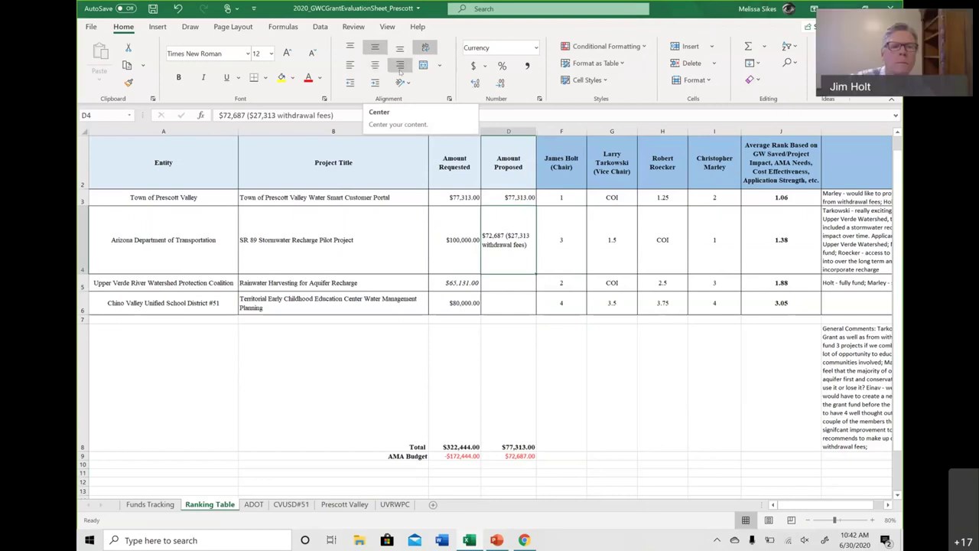
{"action": "left_click", "coordinate": [399, 65]}
{"action": "left_click", "coordinate": [649, 477]}
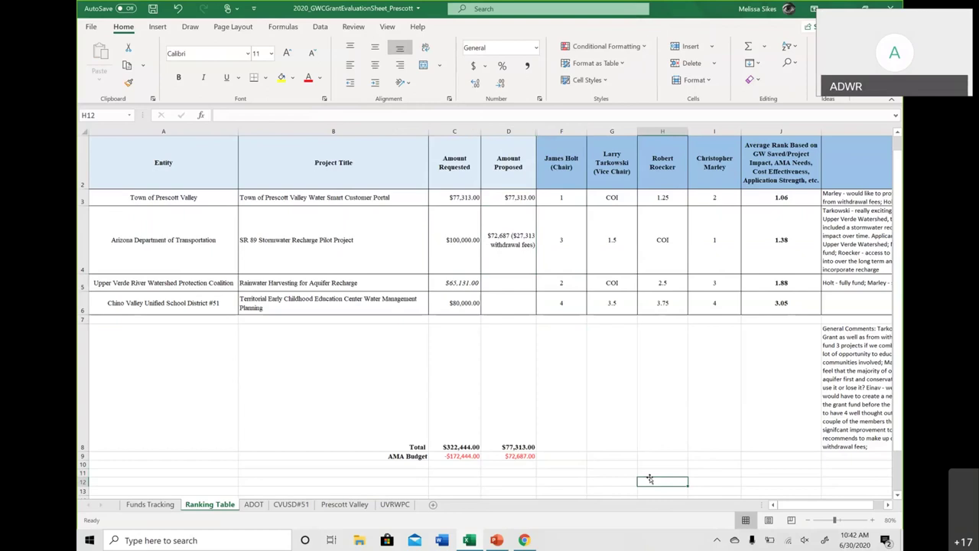
Step: Add the note "$128,000 in withdrawal fee fund" in D11 below the proposed totals and wrap its text
{"action": "left_click", "coordinate": [523, 472]}
{"action": "type", "text": "$12"}
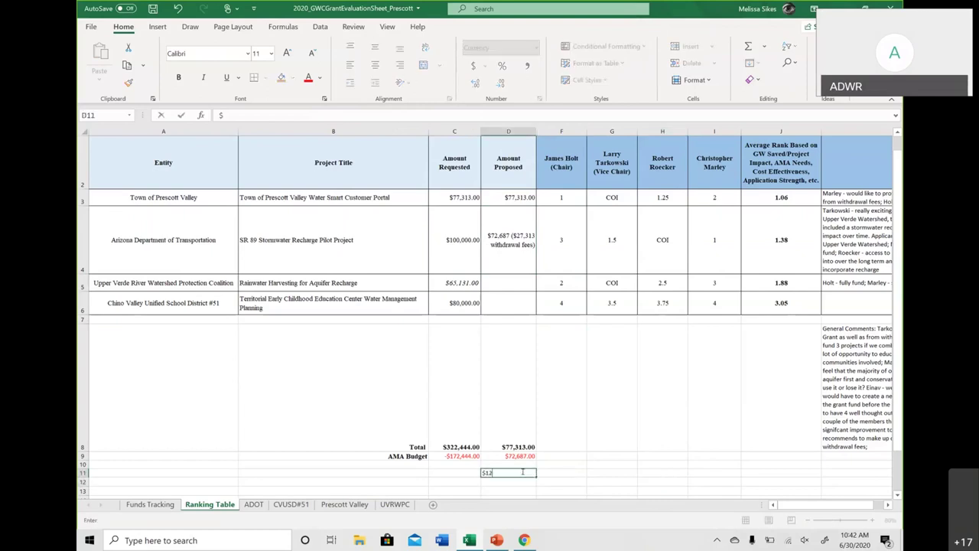
{"action": "type", "text": "8,000 in withdrawal fee"}
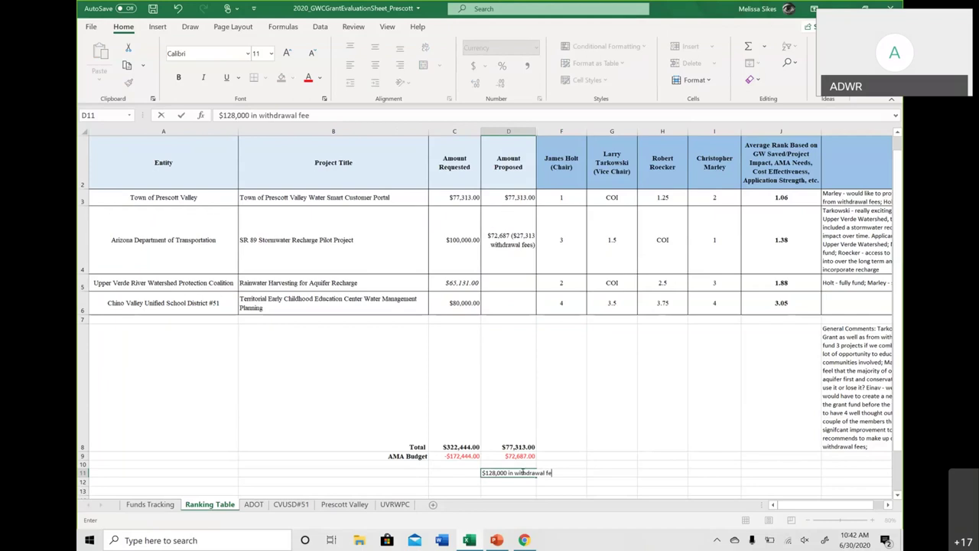
{"action": "type", "text": " fund"}
{"action": "key", "text": "ctrl+Return"}
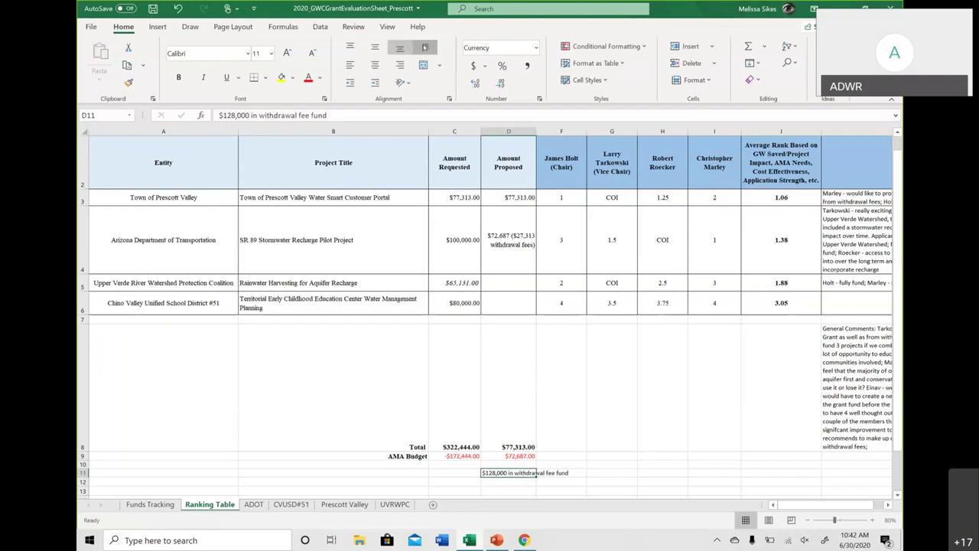
{"action": "left_click", "coordinate": [426, 48]}
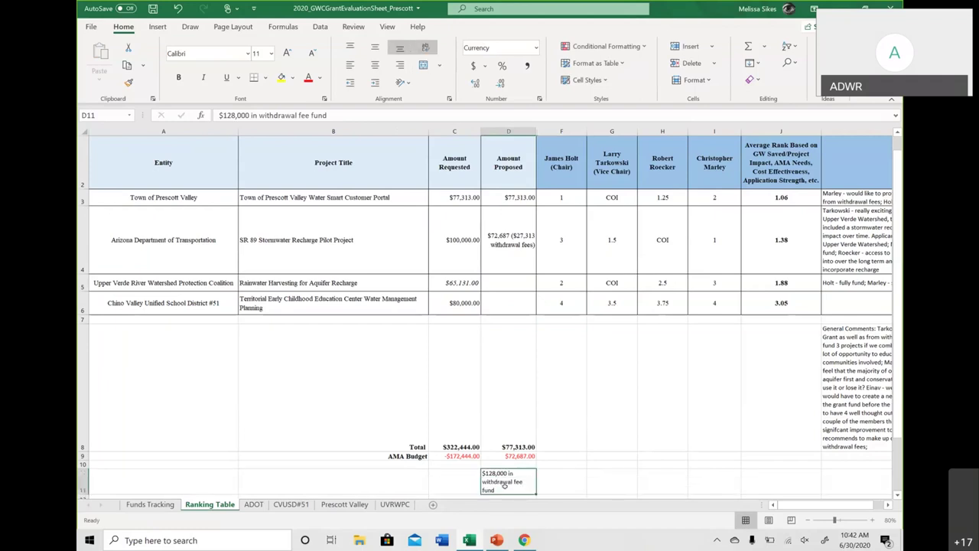
{"action": "left_click", "coordinate": [646, 480]}
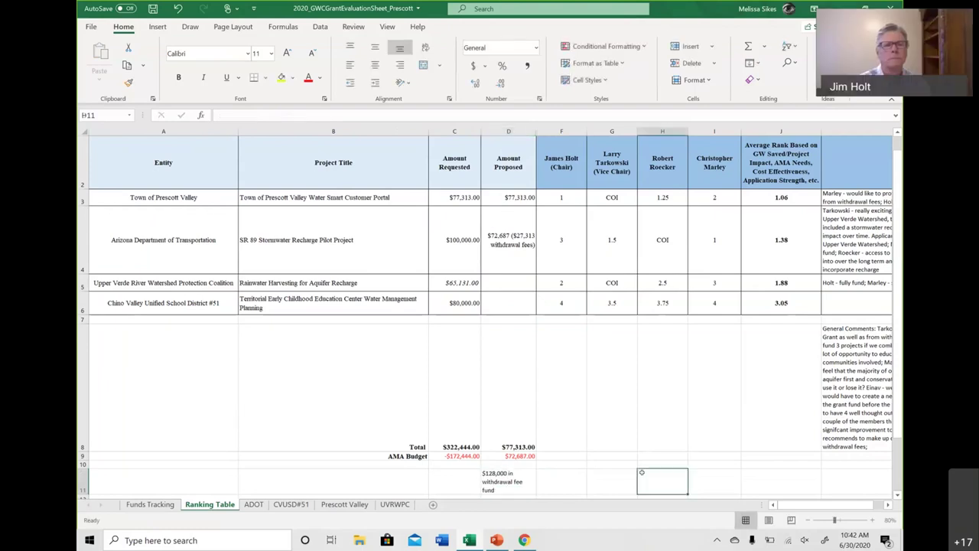
Step: Right-align the withdrawal fee fund note in D11
{"action": "left_click", "coordinate": [507, 480]}
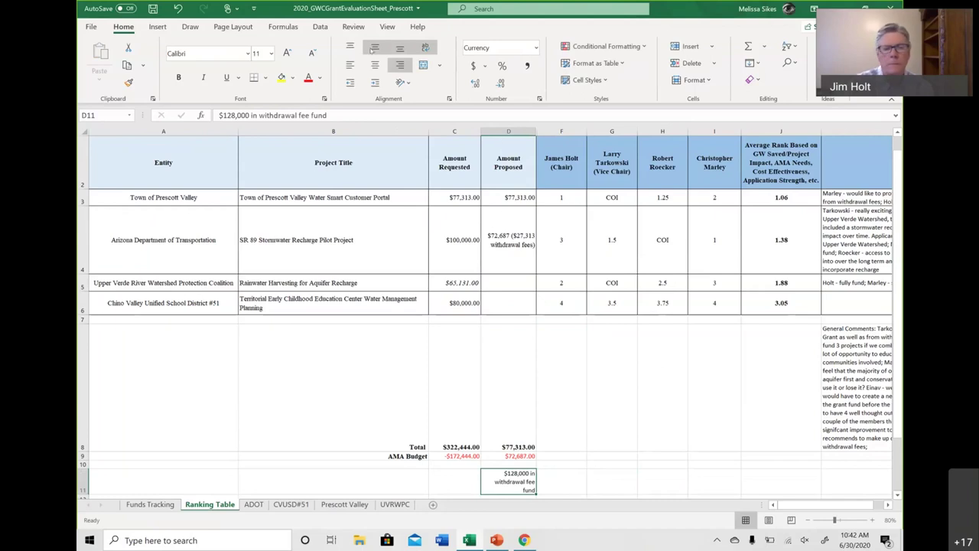
{"action": "left_click", "coordinate": [712, 390]}
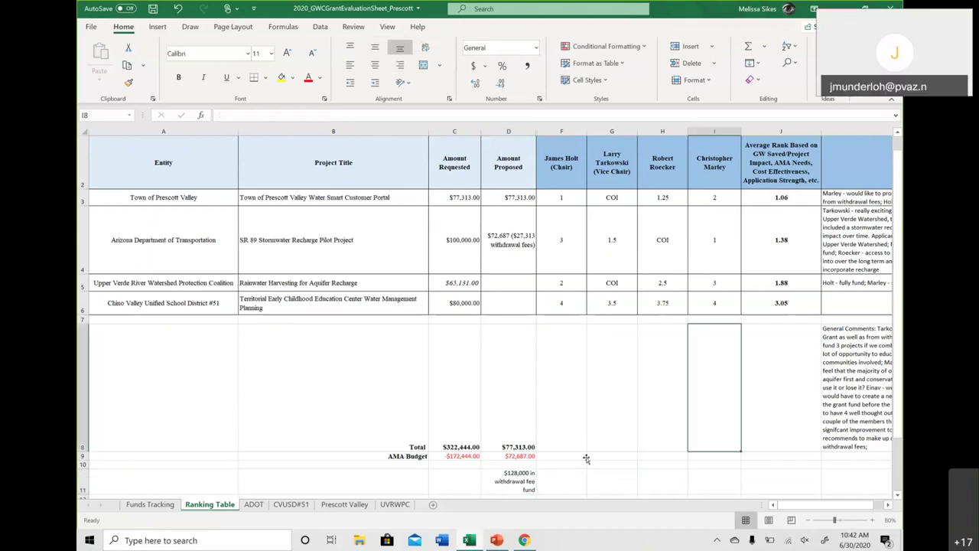
Step: Replace the proposed total in D8 with "$150,000 ($27,313 from withdrawal fees)" and wrap its text
{"action": "left_click", "coordinate": [517, 438]}
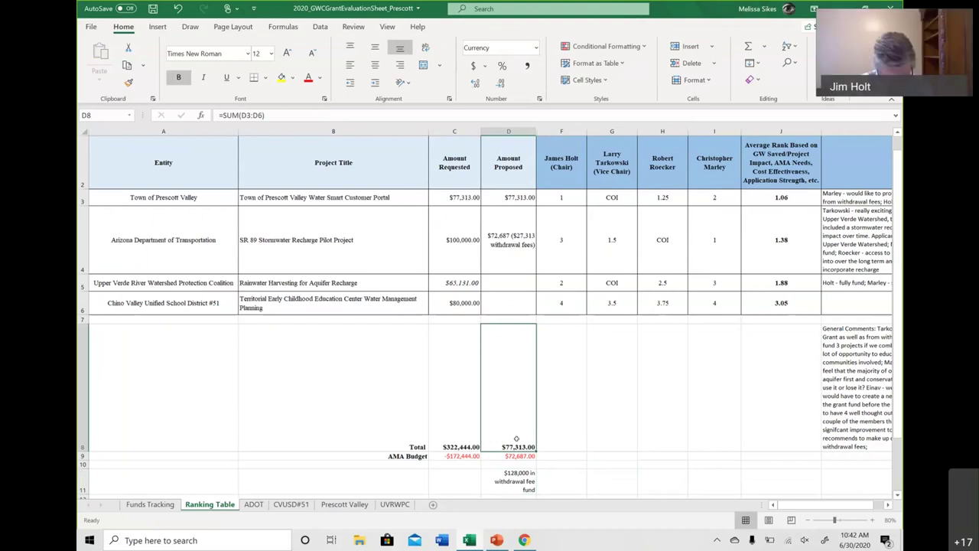
{"action": "type", "text": "$150,000 ("}
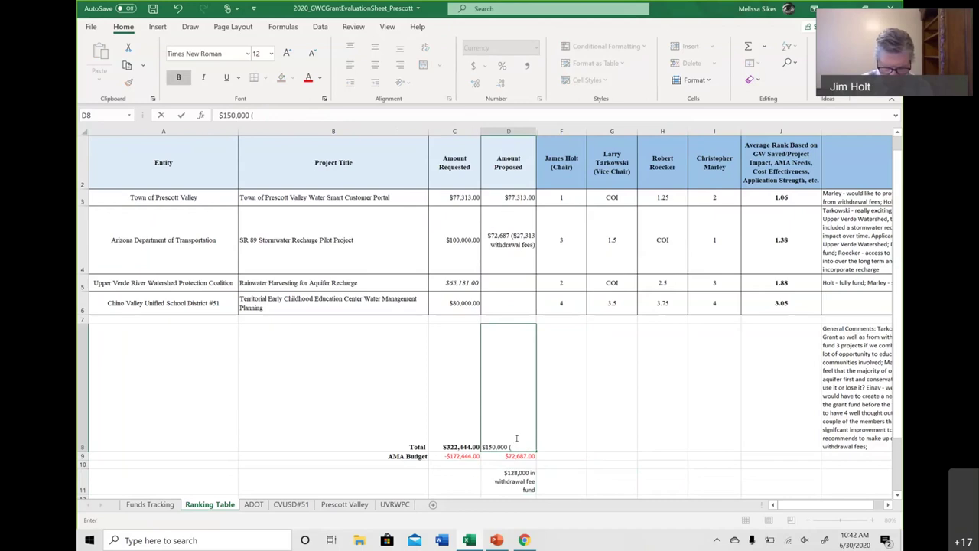
{"action": "type", "text": "$27"}
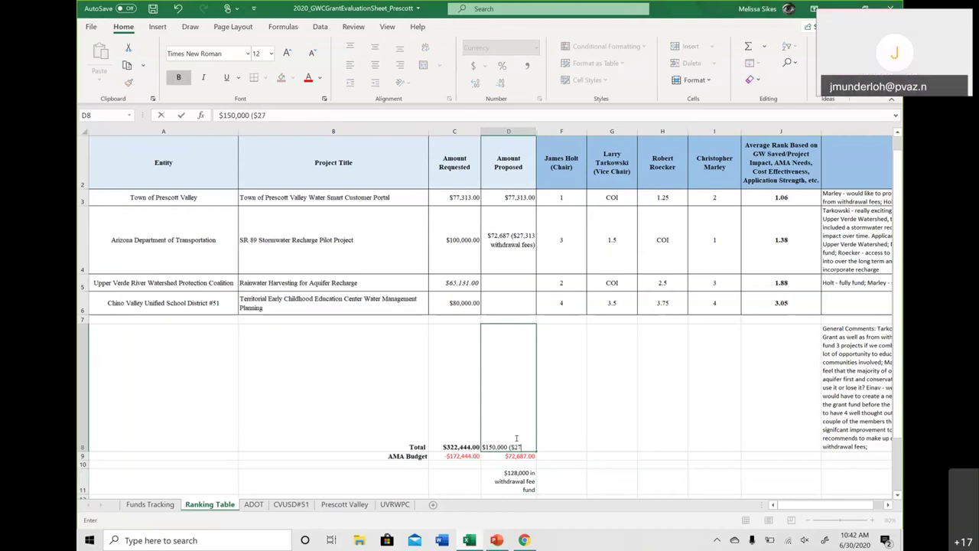
{"action": "type", "text": ",313 fro"}
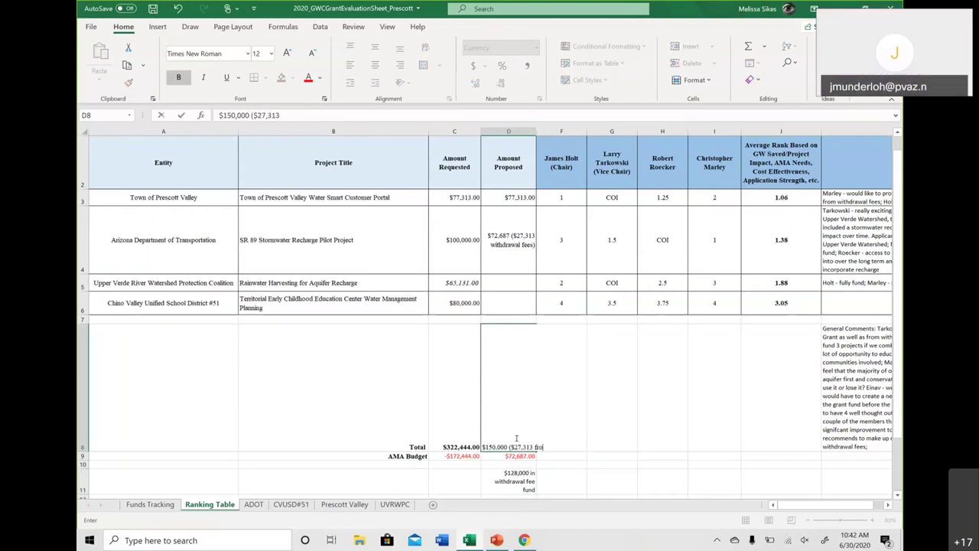
{"action": "type", "text": "m withdrawal fees)"}
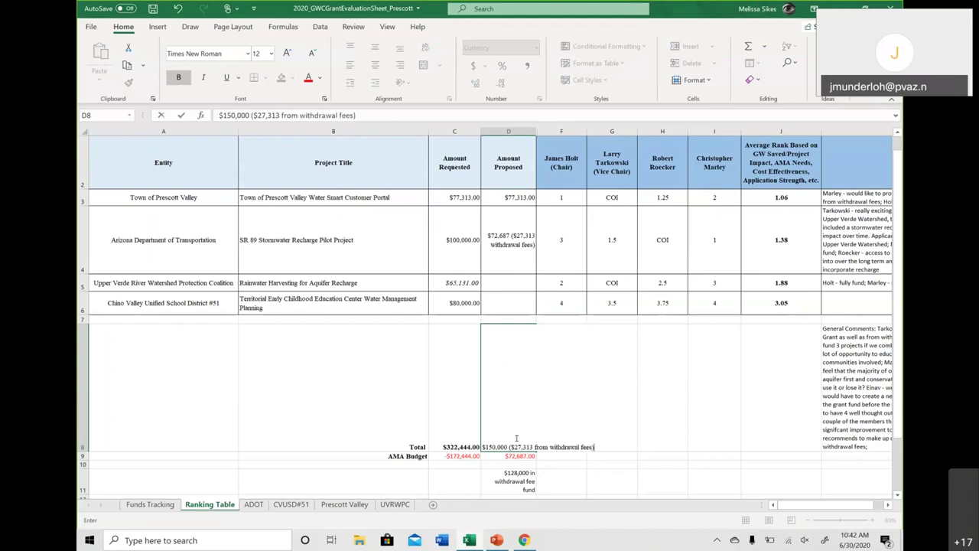
{"action": "left_click", "coordinate": [654, 462]}
{"action": "left_click", "coordinate": [513, 411]}
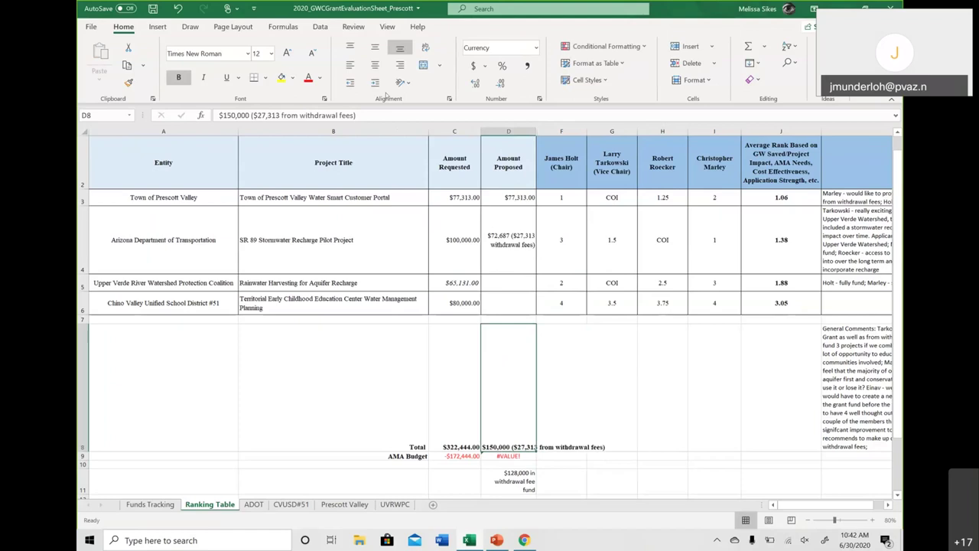
{"action": "left_click", "coordinate": [425, 46]}
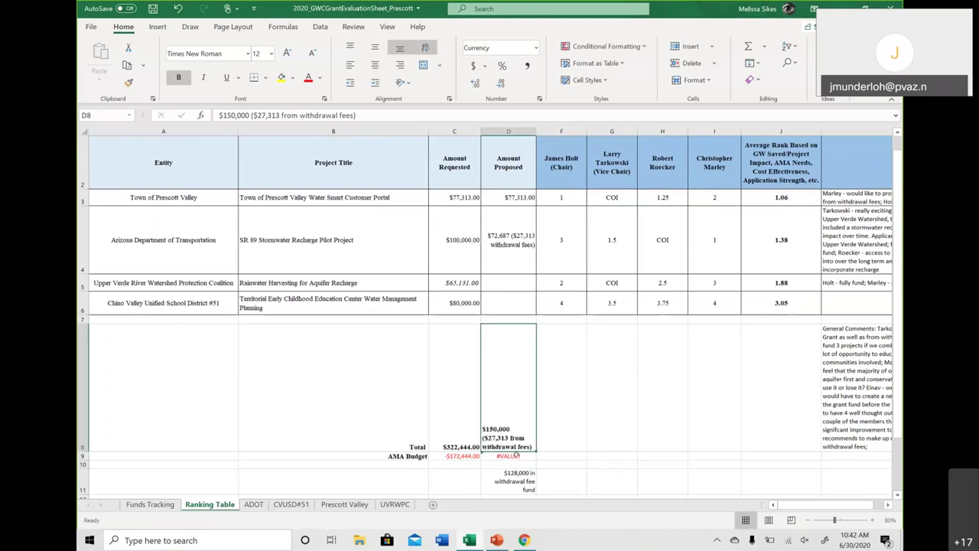
Step: Replace the AMA Budget formula under Amount Proposed in D9 with $27,313
{"action": "left_click", "coordinate": [516, 456]}
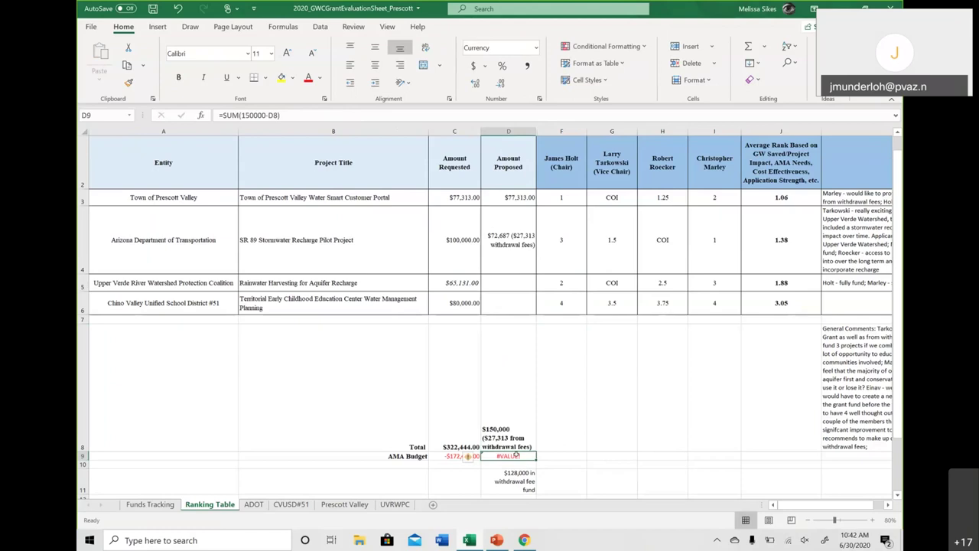
{"action": "type", "text": "$27,313"}
{"action": "key", "text": "Up"}
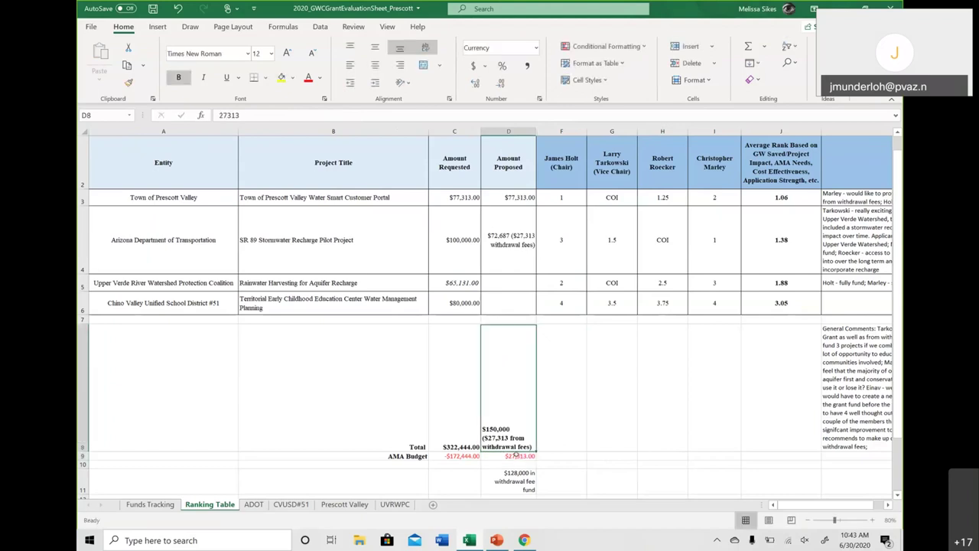
Step: Remove the parenthesized withdrawal fee note from the proposed total in D8, keeping only $150,000
{"action": "double_click", "coordinate": [530, 444]}
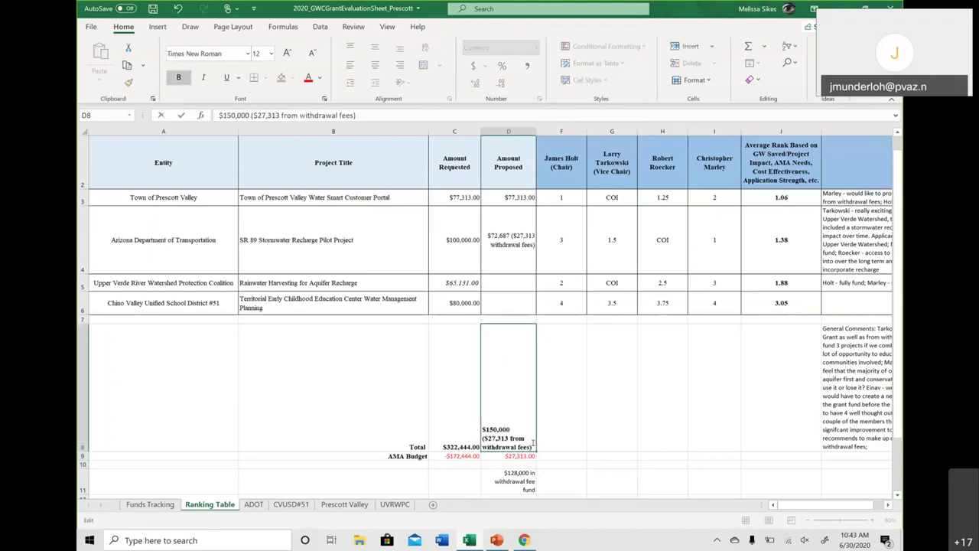
{"action": "left_click_drag", "start_coordinate": [532, 446], "coordinate": [482, 438]}
{"action": "key", "text": "Delete"}
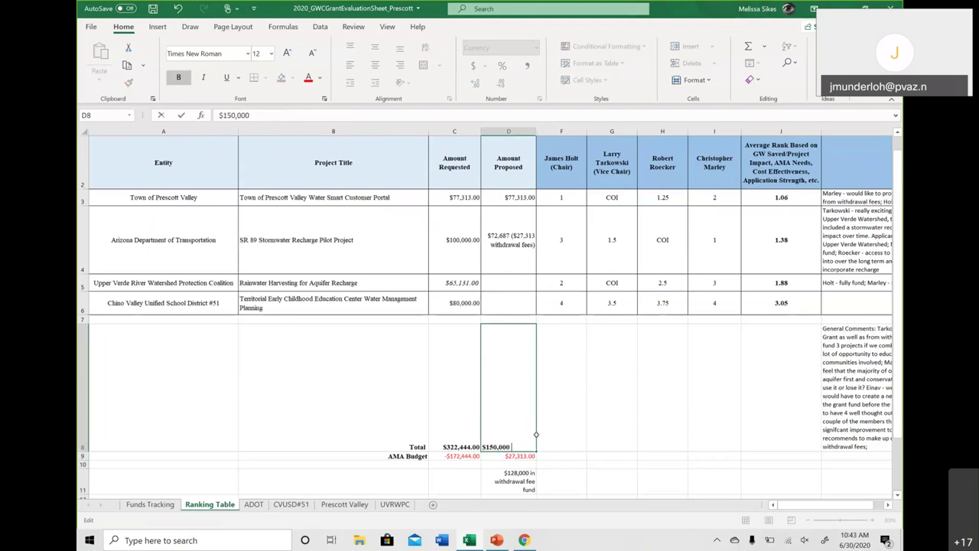
{"action": "left_click", "coordinate": [630, 456]}
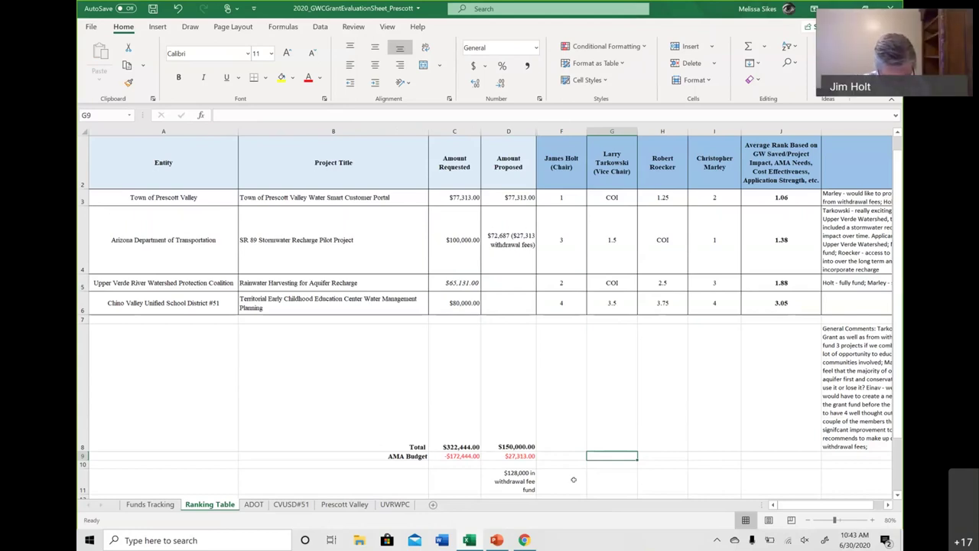
{"action": "left_click", "coordinate": [869, 440]}
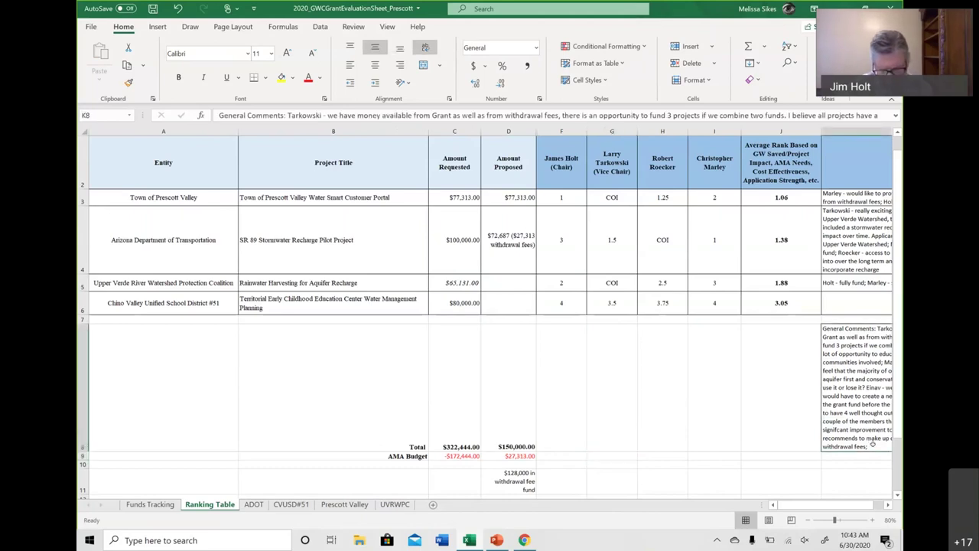
{"action": "double_click", "coordinate": [872, 443]}
{"action": "left_click", "coordinate": [813, 442]}
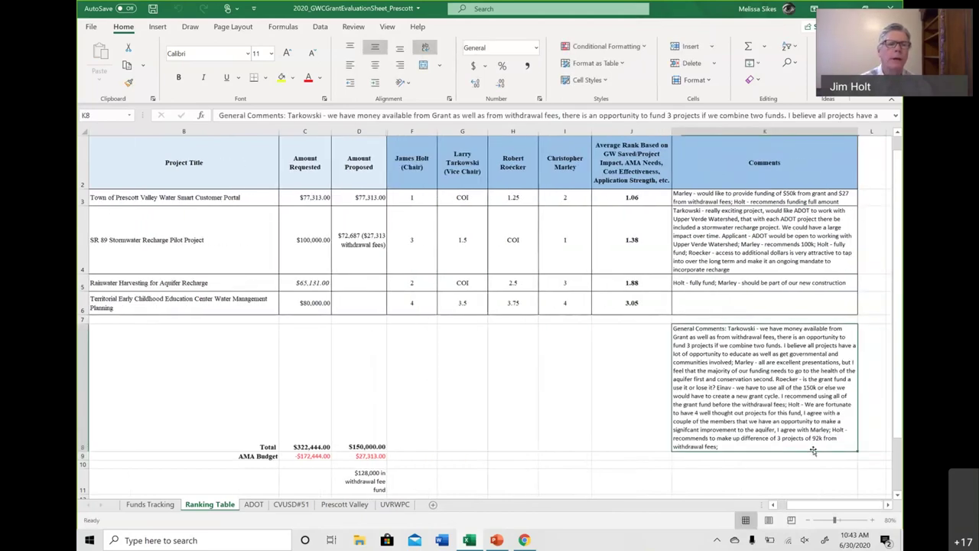
{"action": "double_click", "coordinate": [812, 443]}
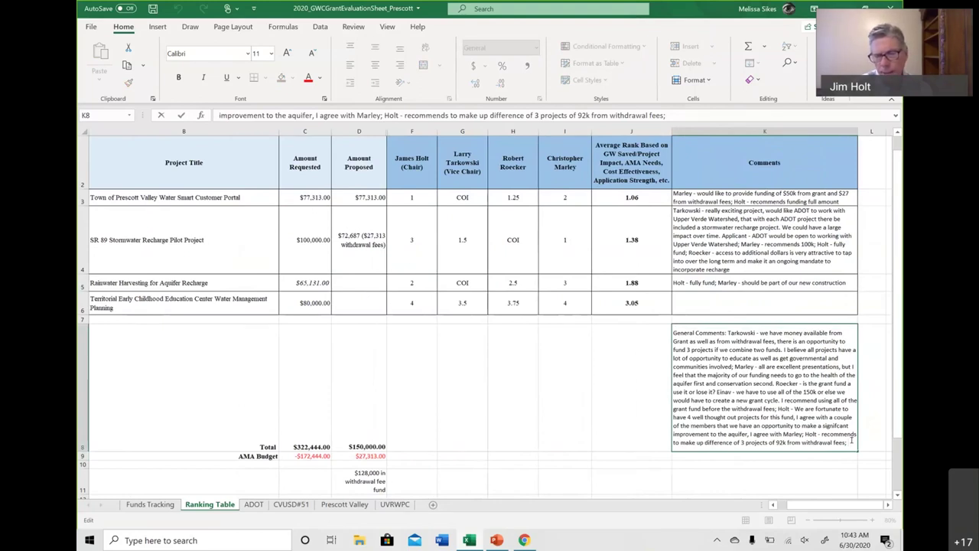
{"action": "left_click", "coordinate": [648, 435]}
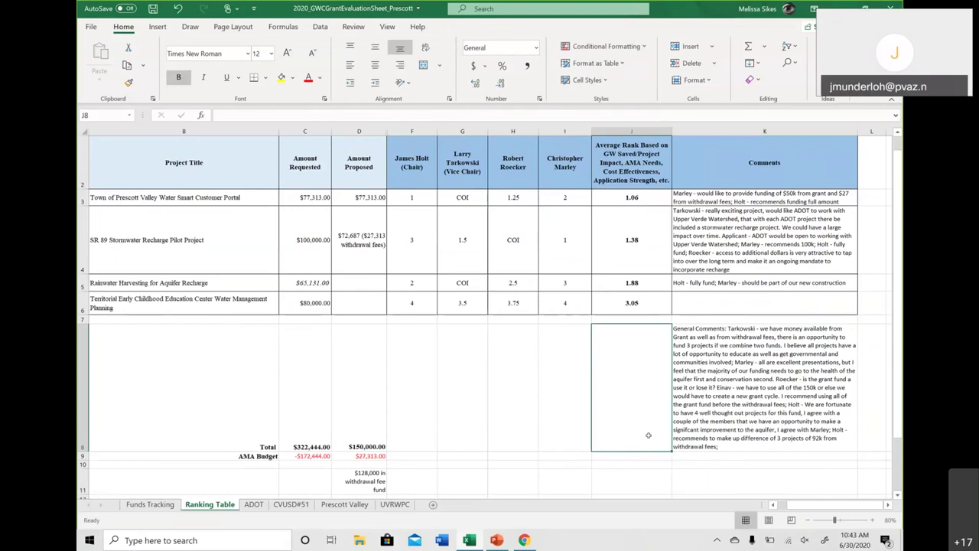
Step: Append the vice chair's surname followed by "- suggesting that" to the end of the general comments in K8
{"action": "double_click", "coordinate": [737, 444]}
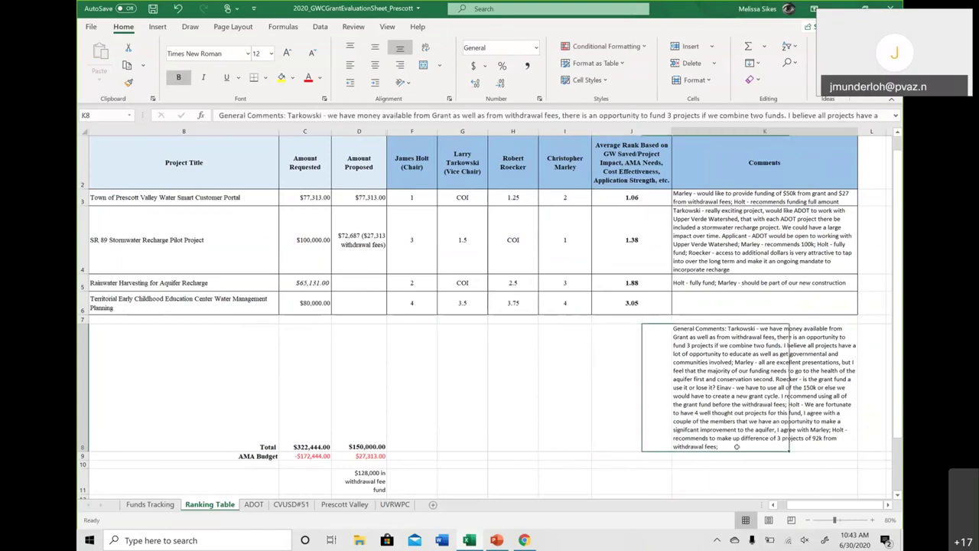
{"action": "left_click", "coordinate": [849, 442]}
{"action": "type", "text": "Tarkowski - sug"}
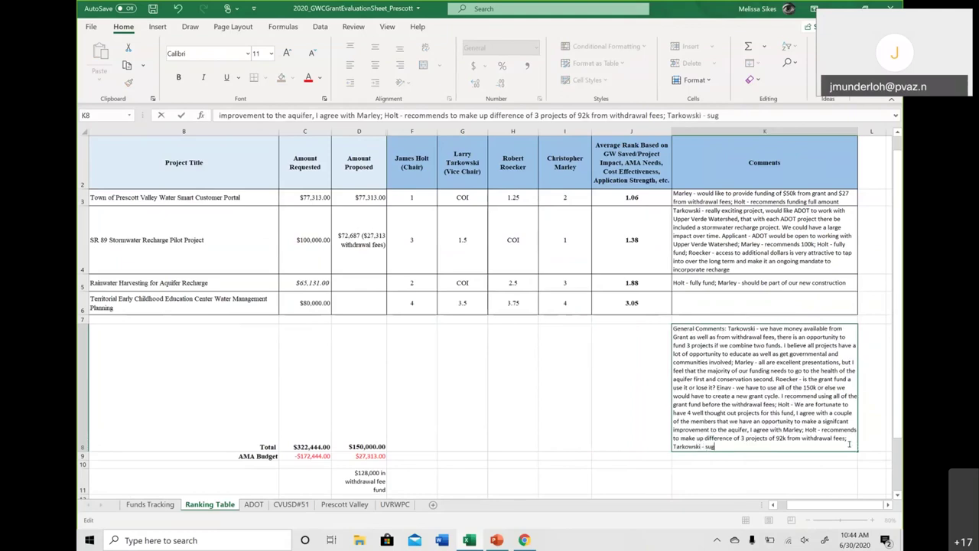
{"action": "type", "text": "gesting that"}
Step: Set the vice chair's ranks to 3.5 for the SR 89 Stormwater Recharge project and 1.5 for the Territorial Early Childhood Education Center project
{"action": "left_click", "coordinate": [463, 247]}
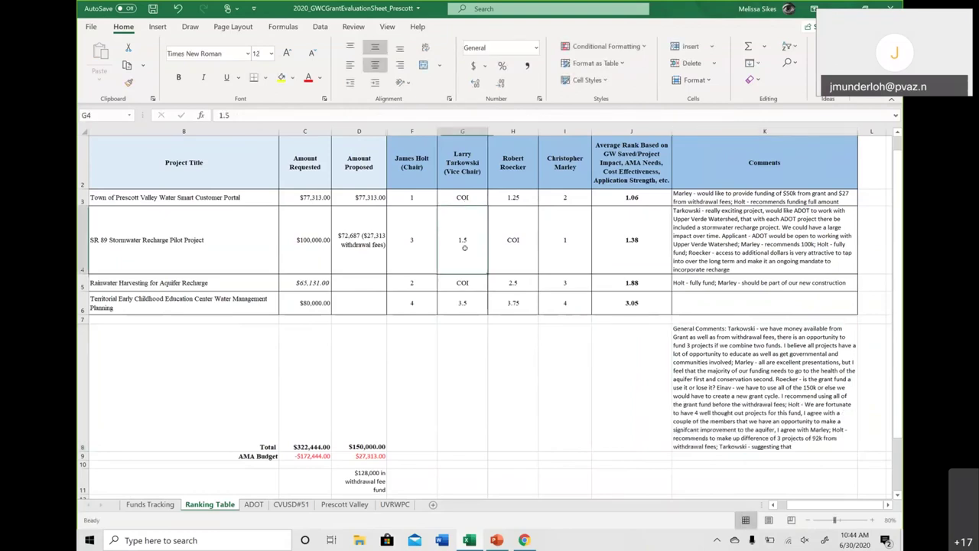
{"action": "type", "text": "3.5"}
{"action": "key", "text": "Return"}
{"action": "key", "text": "Return"}
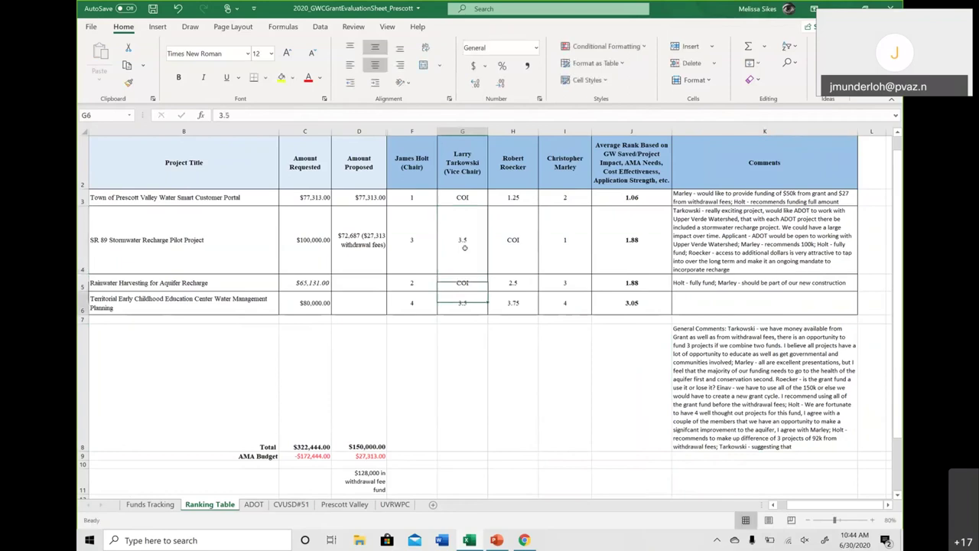
{"action": "type", "text": "1.5"}
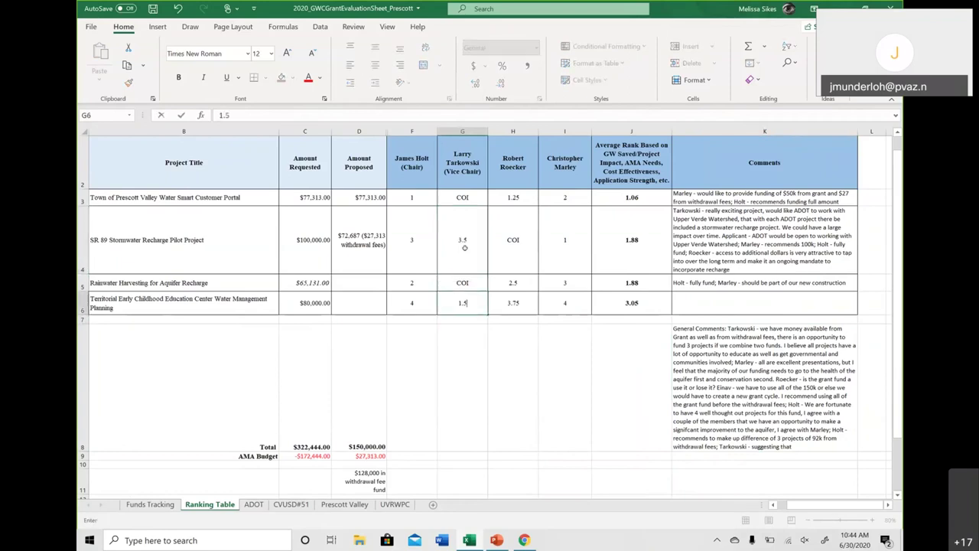
{"action": "key", "text": "Return"}
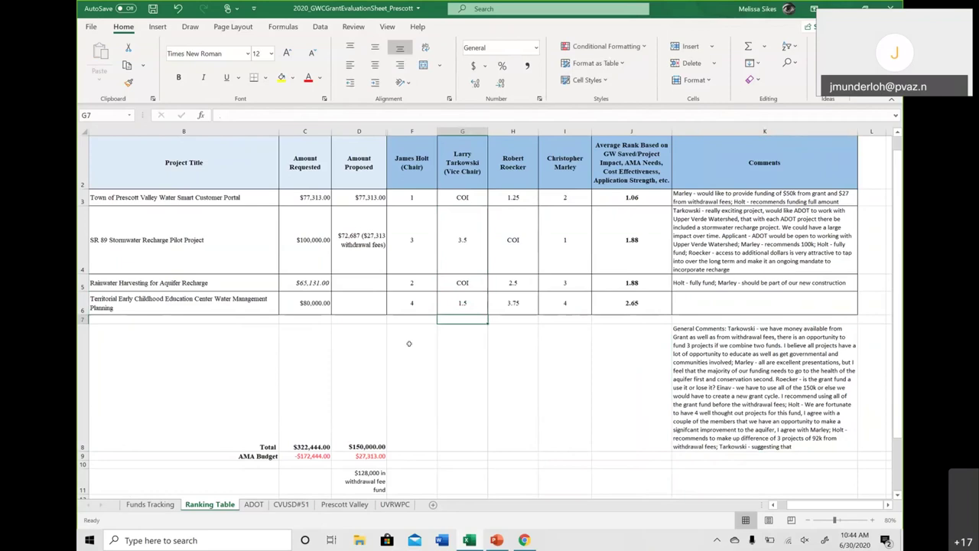
Step: Return to the general comments in K8 to continue the vice chair's comment
{"action": "left_click", "coordinate": [801, 449]}
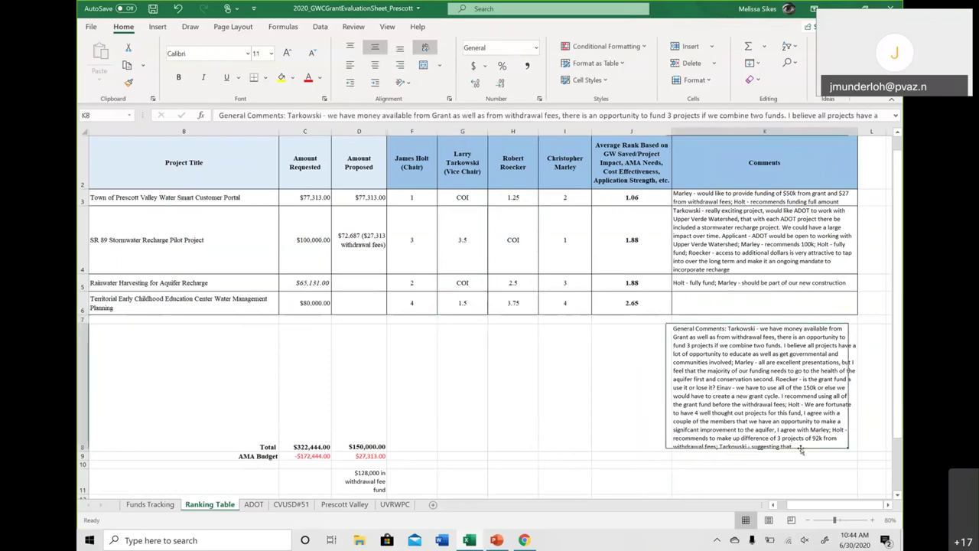
Step: Delete the unfinished last remark, ending in "suggesting that", from the general comments in cell K8
{"action": "double_click", "coordinate": [797, 446]}
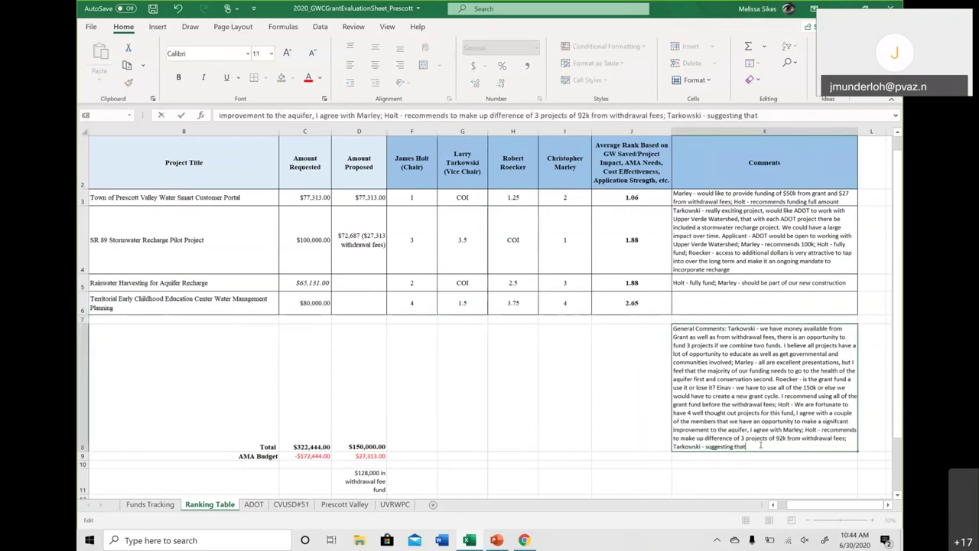
{"action": "left_click_drag", "start_coordinate": [747, 447], "coordinate": [673, 447]}
{"action": "key", "text": "BackSpace"}
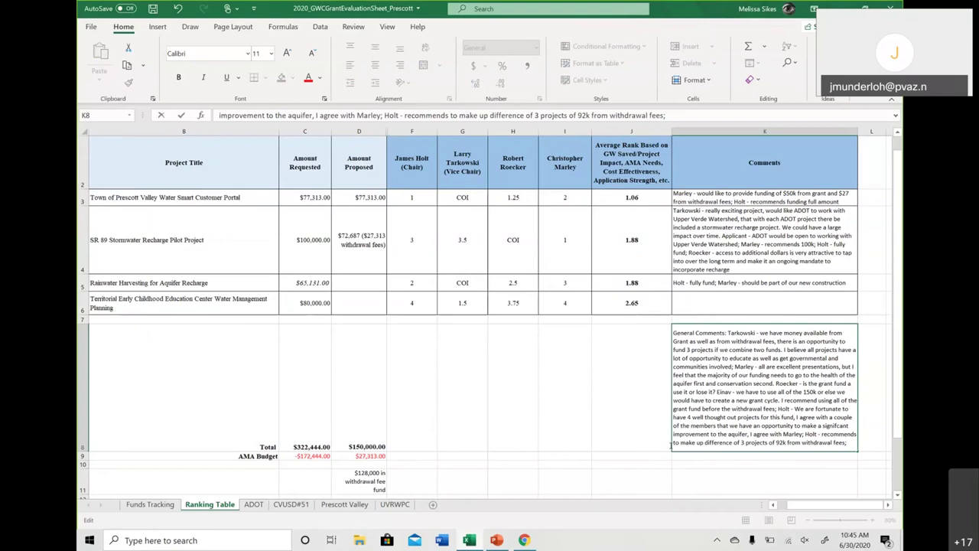
{"action": "type", "text": "T"}
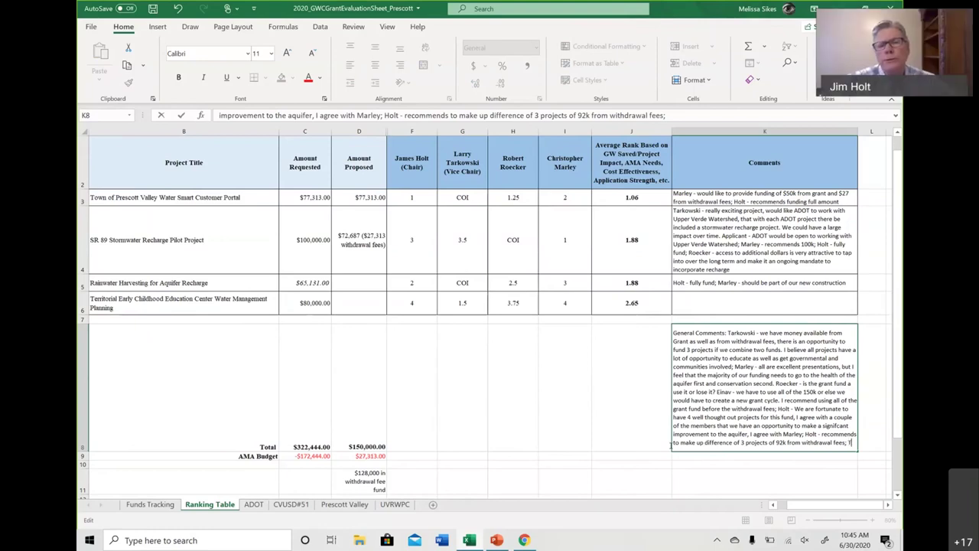
{"action": "type", "text": "arkowski -"}
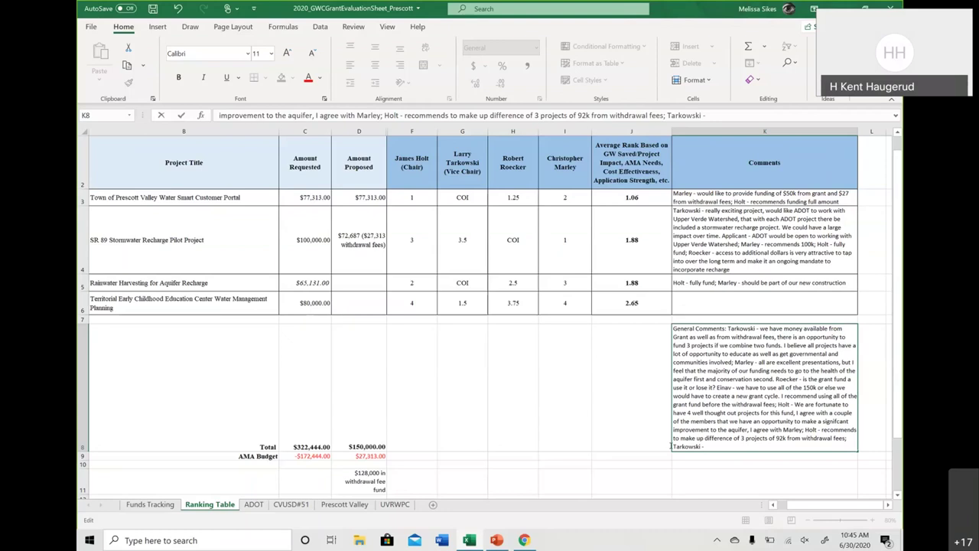
{"action": "key", "text": "BackSpace"}
{"action": "key", "text": "BackSpace"}
{"action": "key", "text": "BackSpace"}
{"action": "key", "text": "BackSpace"}
{"action": "key", "text": "BackSpace"}
{"action": "key", "text": "BackSpace"}
{"action": "key", "text": "BackSpace"}
{"action": "key", "text": "BackSpace"}
{"action": "key", "text": "BackSpace"}
{"action": "key", "text": "BackSpace"}
{"action": "key", "text": "BackSpace"}
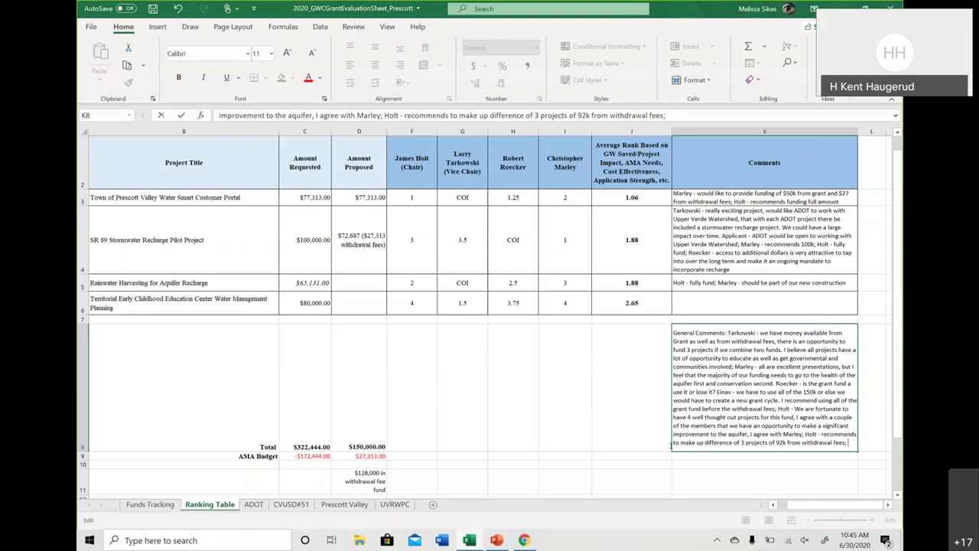
Step: Add a remark by the vice chair to the general comments: "does not want to rely on withdrawal fee funds"
{"action": "type", "text": "Tarkowski - doe"}
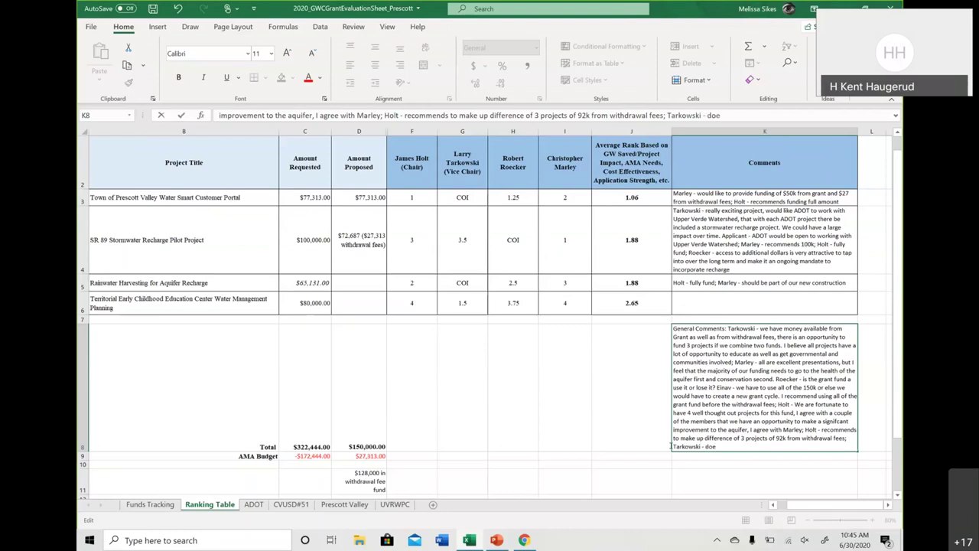
{"action": "type", "text": "s not want to"}
{"action": "type", "text": " rela"}
{"action": "type", "text": "y on with"}
{"action": "type", "text": "drawal"}
{"action": "type", "text": " fe"}
{"action": "type", "text": "e funds"}
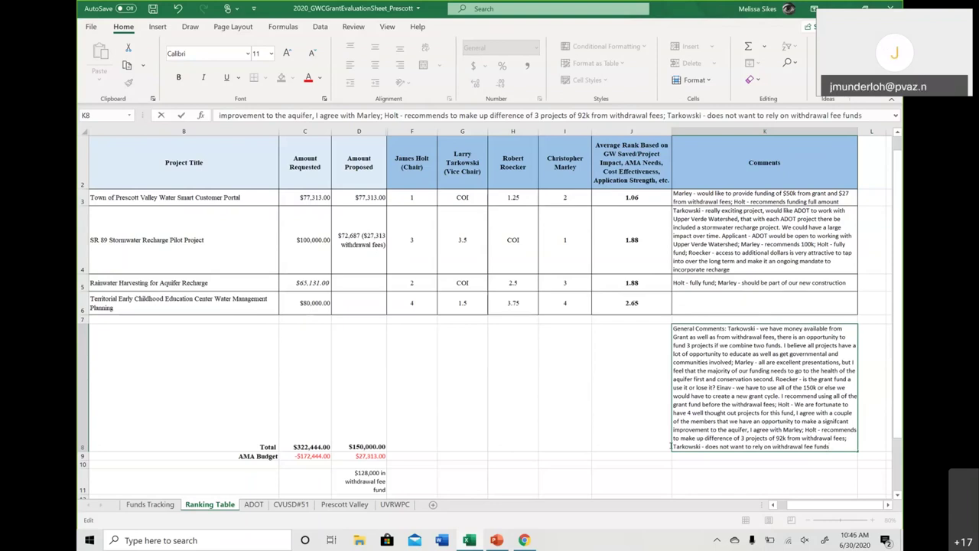
Step: Append the vice chair's question, "Are there no dry wells associated with any state highway projects?", and introduce the applicant's reply
{"action": "type", "text": "; Applican"}
{"action": "key", "text": "BackSpace"}
{"action": "key", "text": "BackSpace"}
{"action": "key", "text": "BackSpace"}
{"action": "key", "text": "BackSpace"}
{"action": "key", "text": "BackSpace"}
{"action": "key", "text": "BackSpace"}
{"action": "key", "text": "BackSpace"}
{"action": "type", "text": "Tarkowski"}
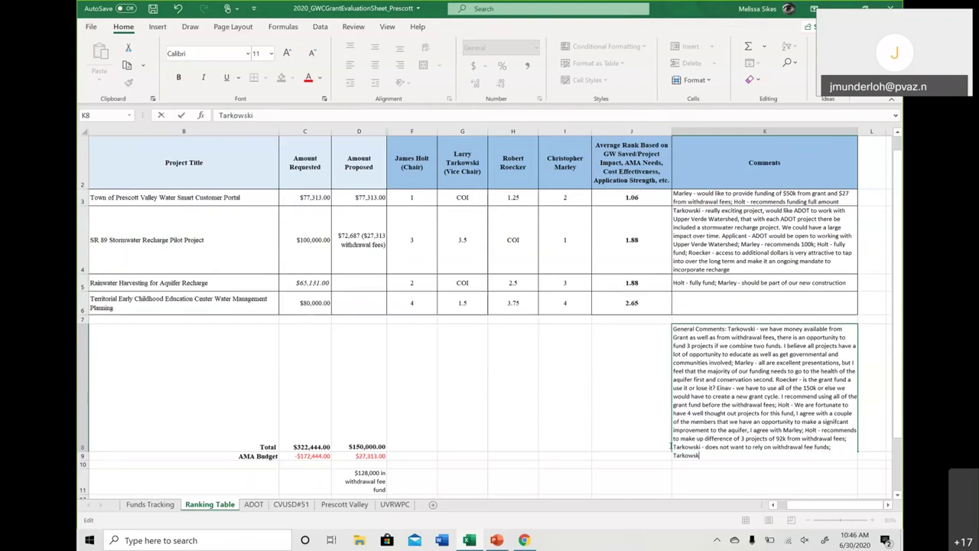
{"action": "type", "text": " - Are there no dry wel"}
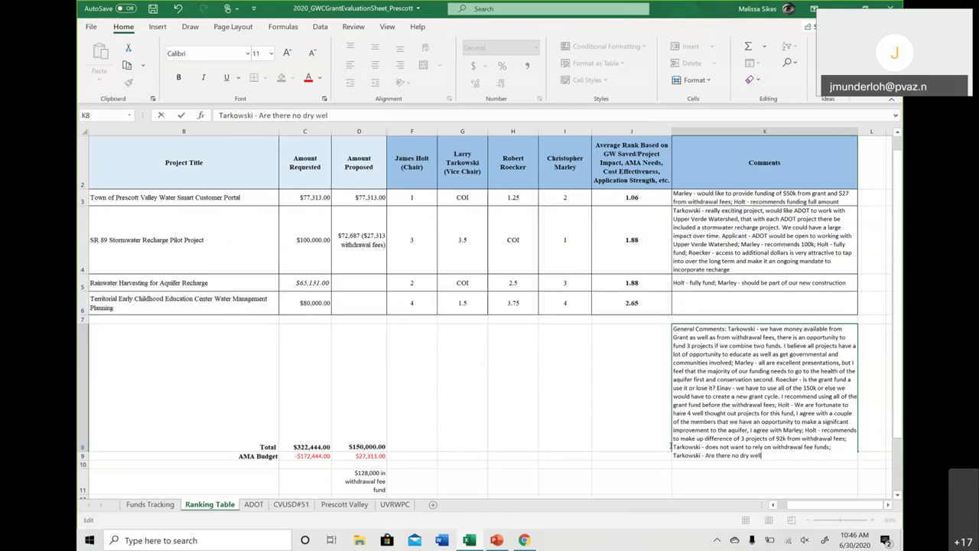
{"action": "type", "text": "ls associated with any"}
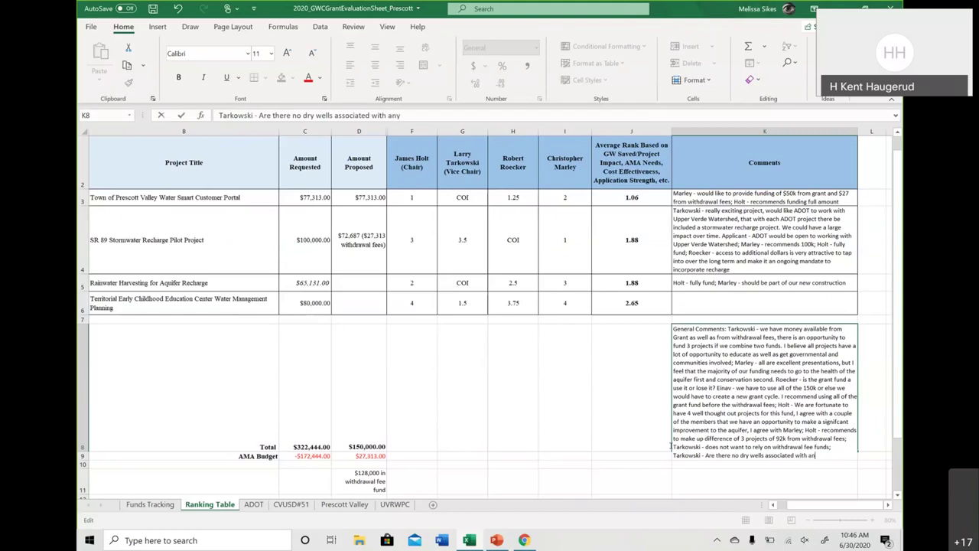
{"action": "type", "text": " state highway projects? Applicant -"}
Step: Add the applicant's answer: "60 dry wells across state, 85% are in PHX, all are in for stormwater management, not to study recharge to the aquifer"
{"action": "key", "text": "BackSpace"}
{"action": "type", "text": "60 d"}
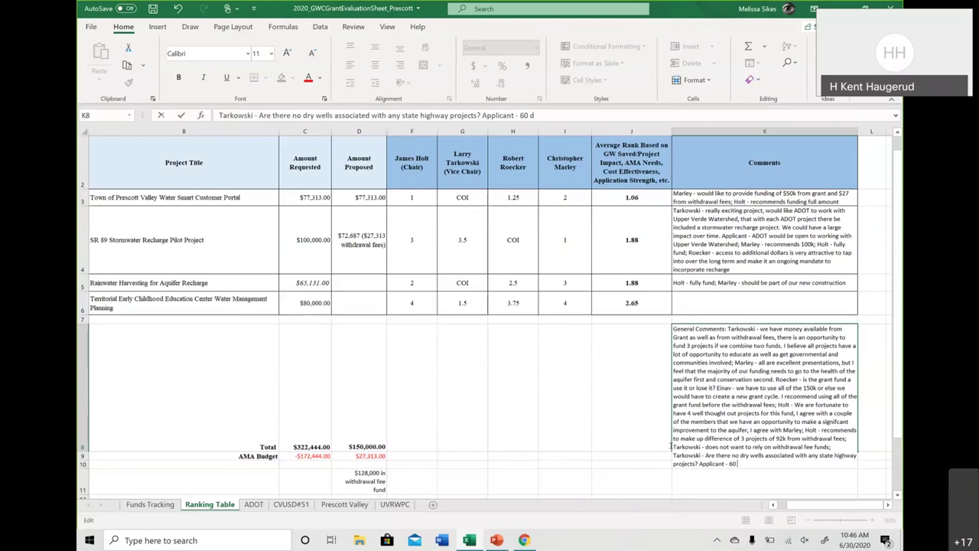
{"action": "type", "text": "ry wells across state"}
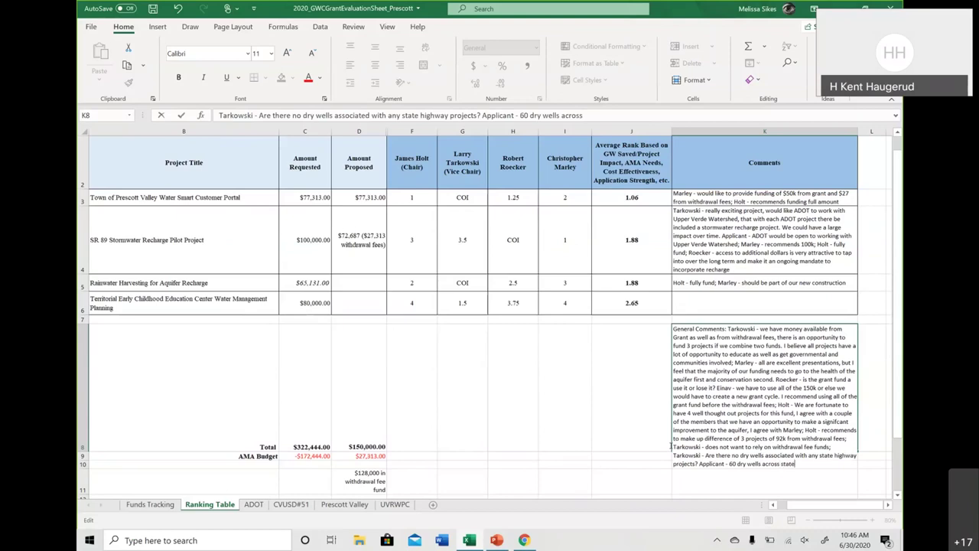
{"action": "type", "text": ", 85% are in PHX, al"}
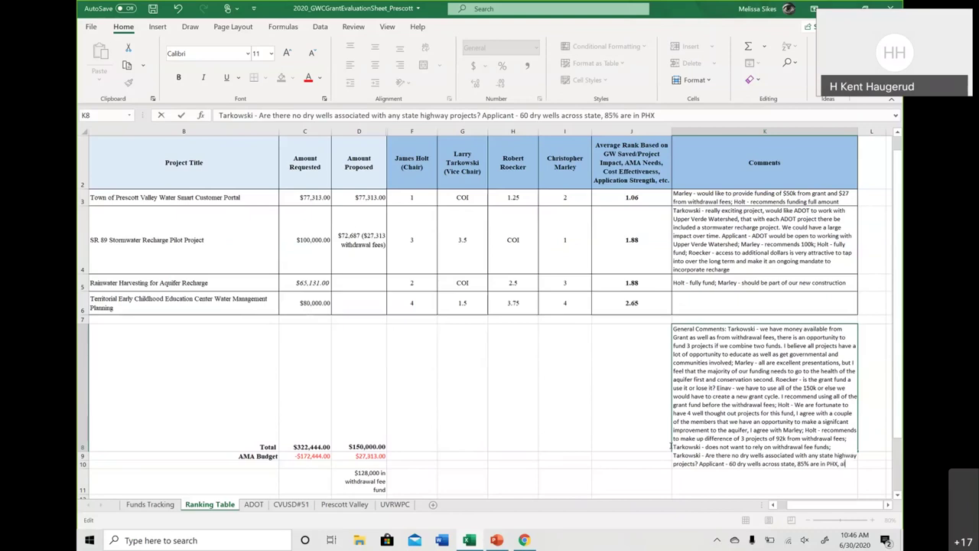
{"action": "type", "text": "l are in for s"}
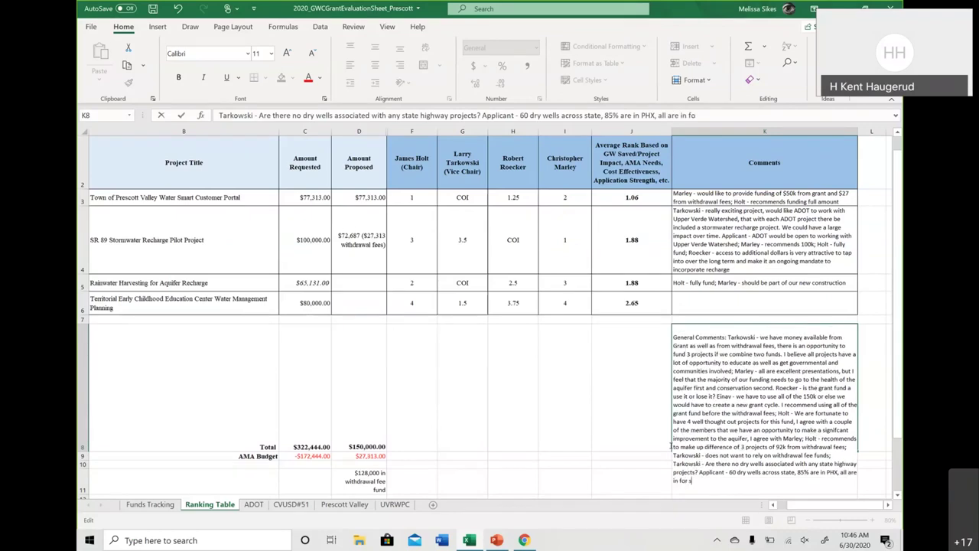
{"action": "type", "text": "tormwater management"}
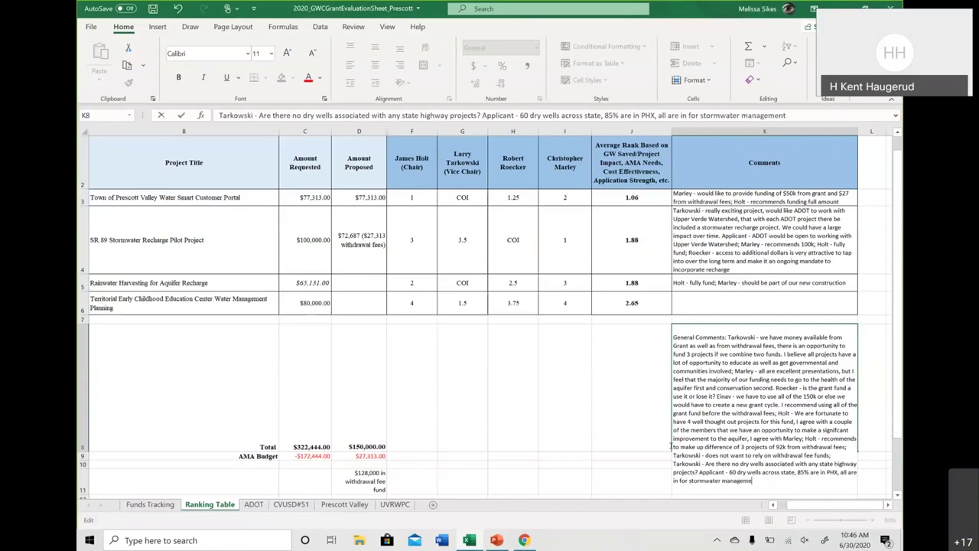
{"action": "type", "text": ", not to study recharge to"}
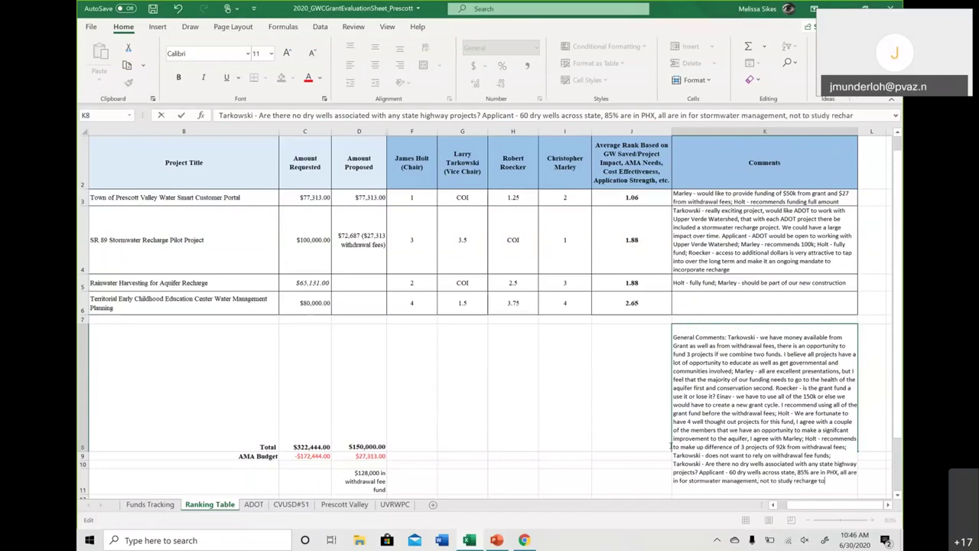
{"action": "type", "text": " the aquifer"}
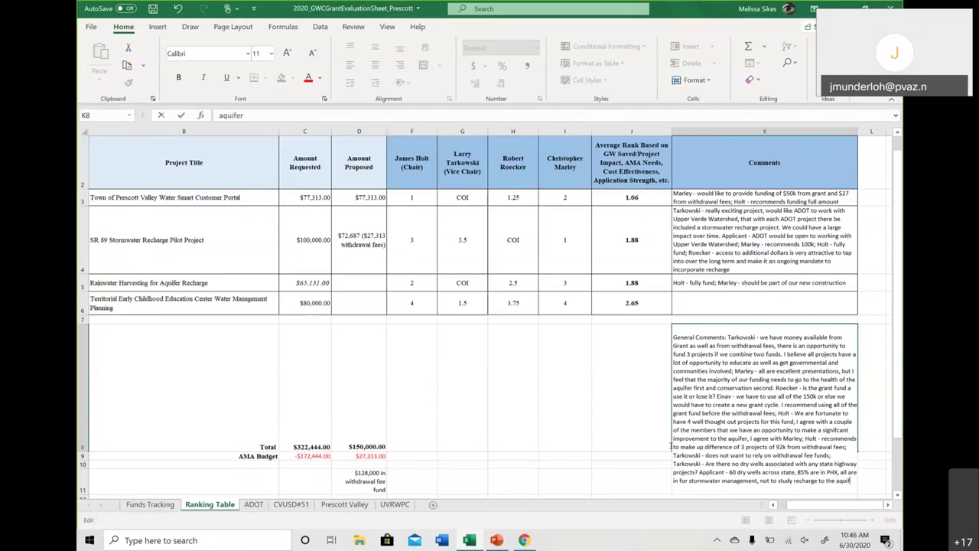
Step: Start another remark by the vice chair after the applicant's answer with "Looking at 65"
{"action": "type", "text": "; Tarkwo"}
{"action": "key", "text": "BackSpace"}
{"action": "key", "text": "BackSpace"}
{"action": "type", "text": "owski - "}
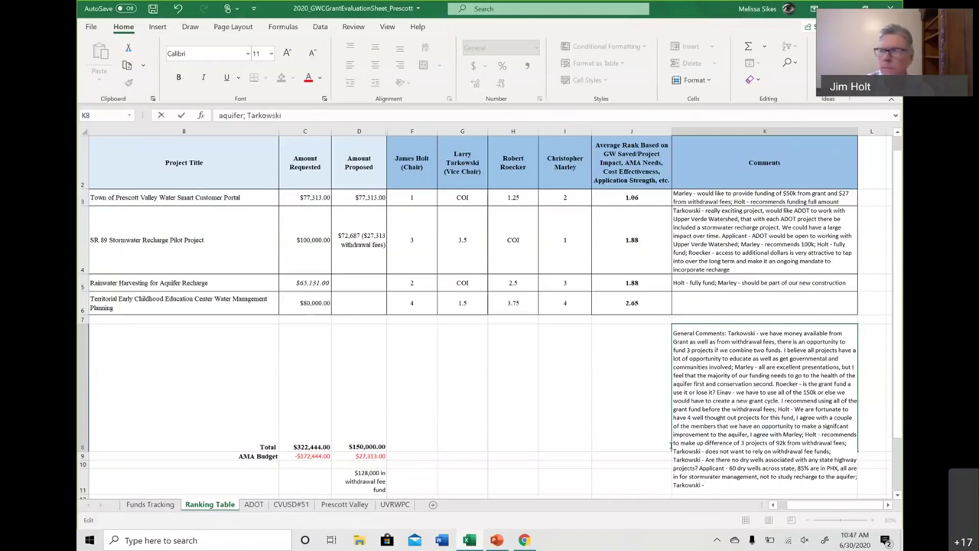
{"action": "type", "text": "Looking at 65"}
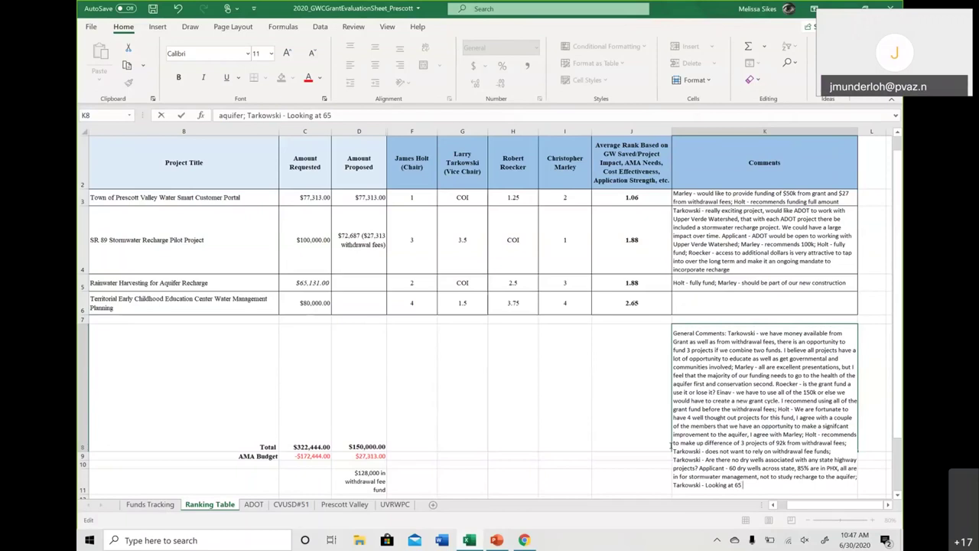
Step: Correct the number of dry wells in the applicant's answer to 65 and return to the unfinished remark
{"action": "key", "text": "Up"}
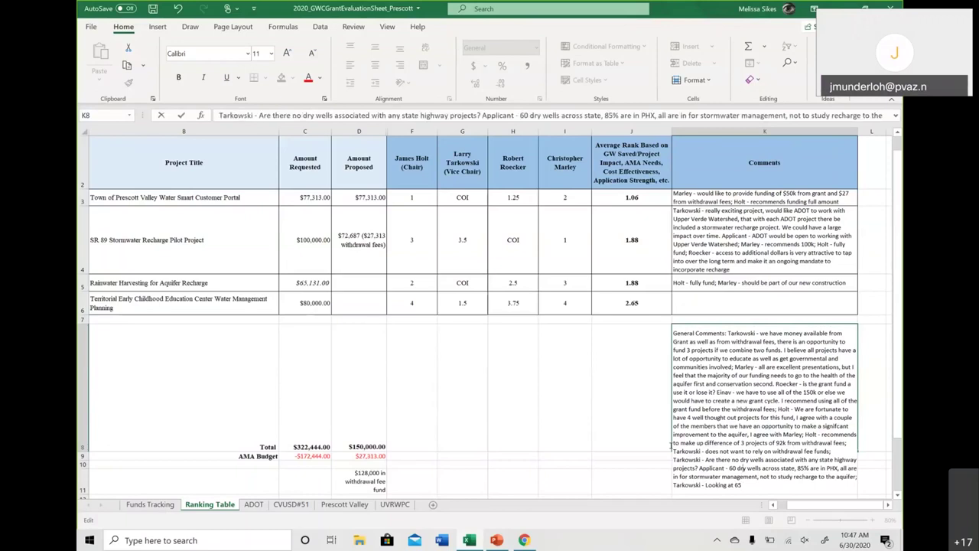
{"action": "key", "text": "BackSpace"}
{"action": "type", "text": "5"}
{"action": "key", "text": "Down"}
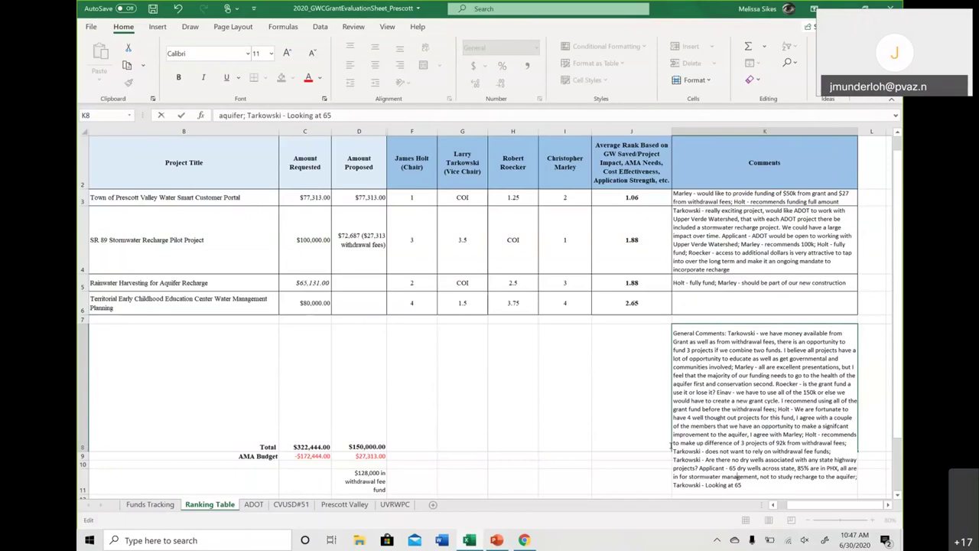
Step: Continue the vice chair's remark with "dry wells that are recharging into the PHX AMA aquifer, though not studied for benefit"
{"action": "type", "text": "dry wells that are rechar"}
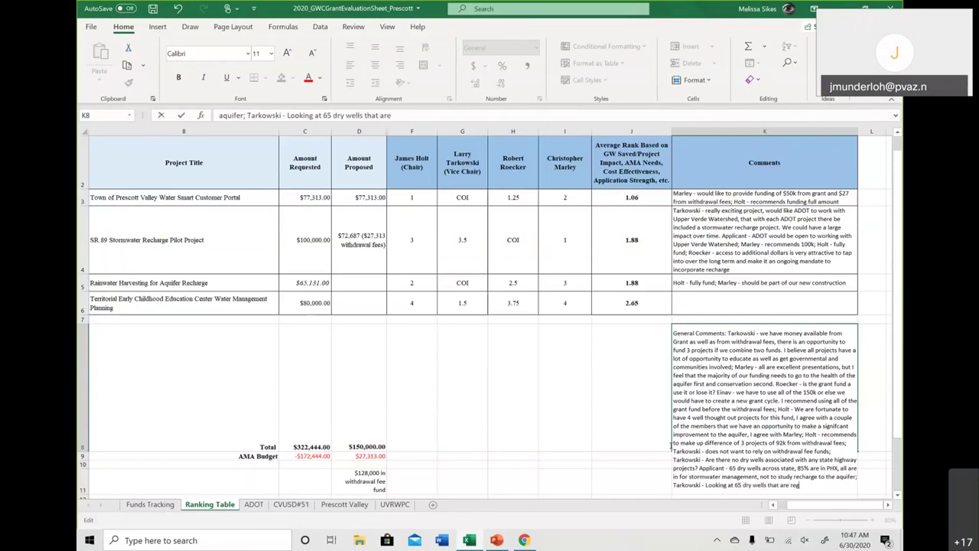
{"action": "type", "text": "ging into the PH"}
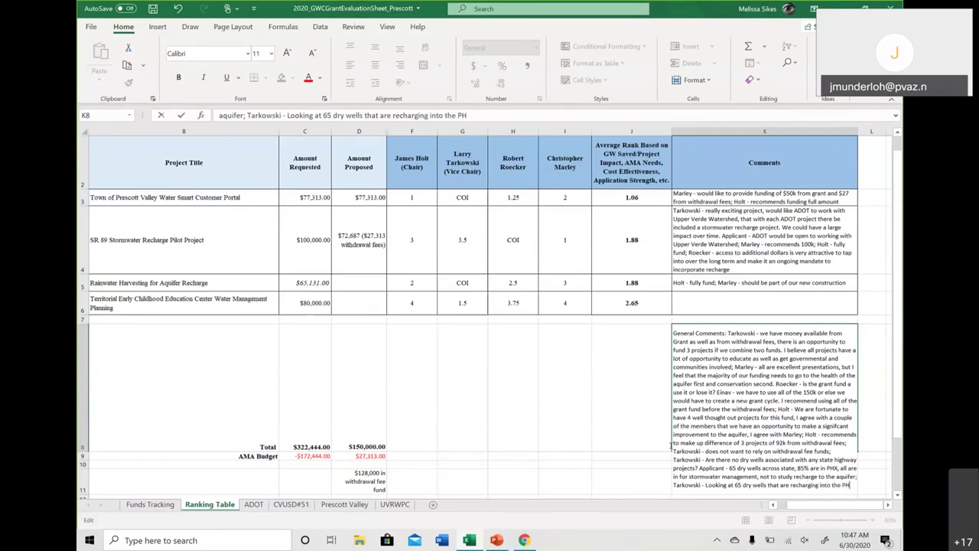
{"action": "type", "text": "X AMA aqui"}
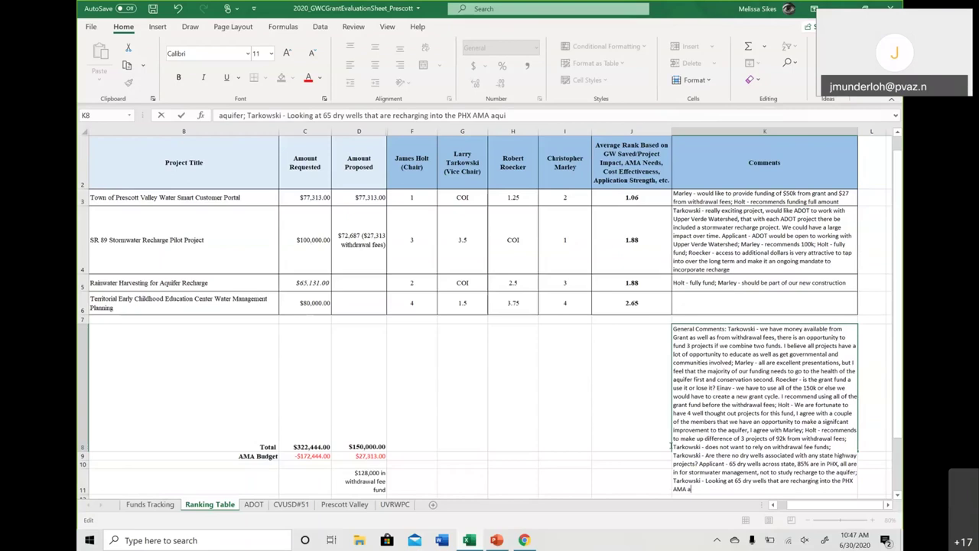
{"action": "type", "text": "fer"}
{"action": "type", "text": ", though n"}
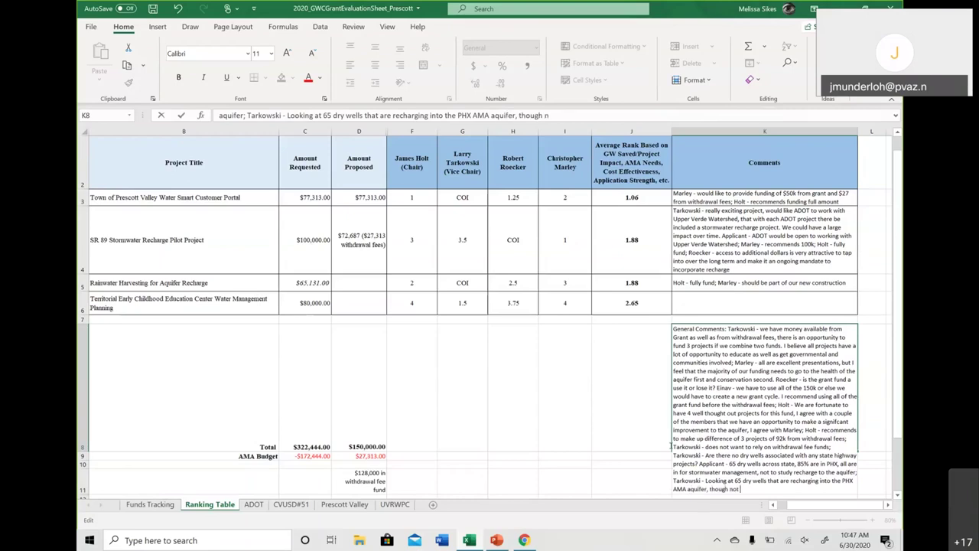
{"action": "type", "text": "ot studied for benefi"}
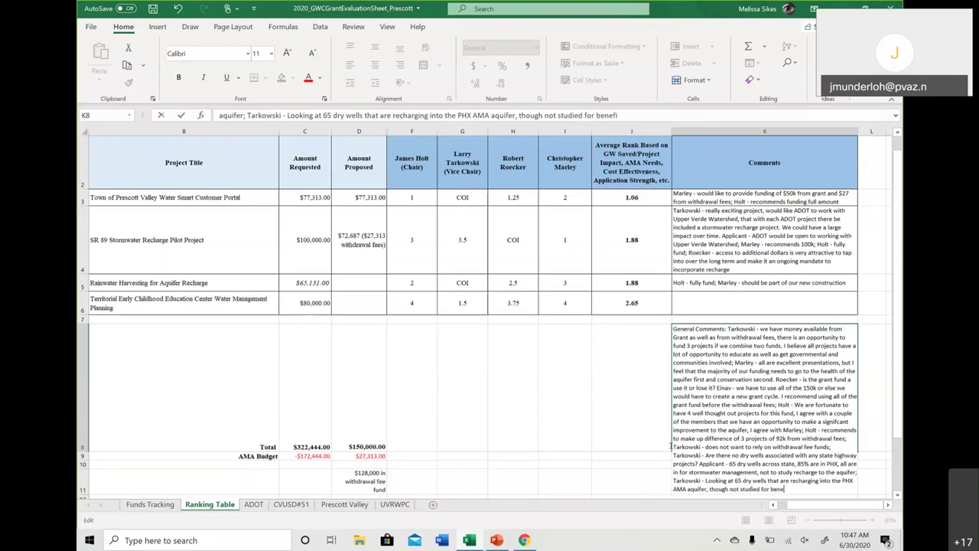
Step: Extend the remark with "the high cost of putting in dry wells is minimal over multi million dollar highway project"
{"action": "type", "text": "t, the high cost of putting in dry wells"}
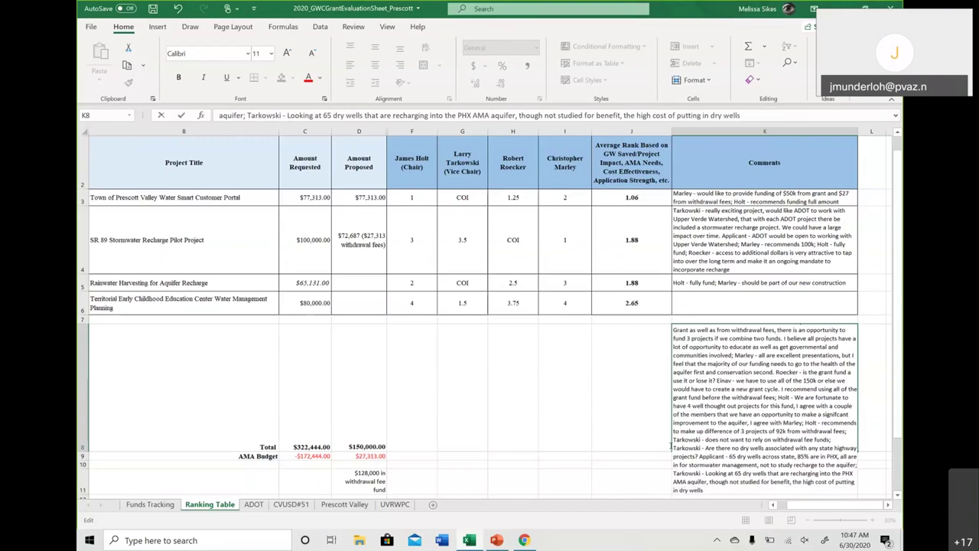
{"action": "type", "text": " is minimal over multi million dollar"}
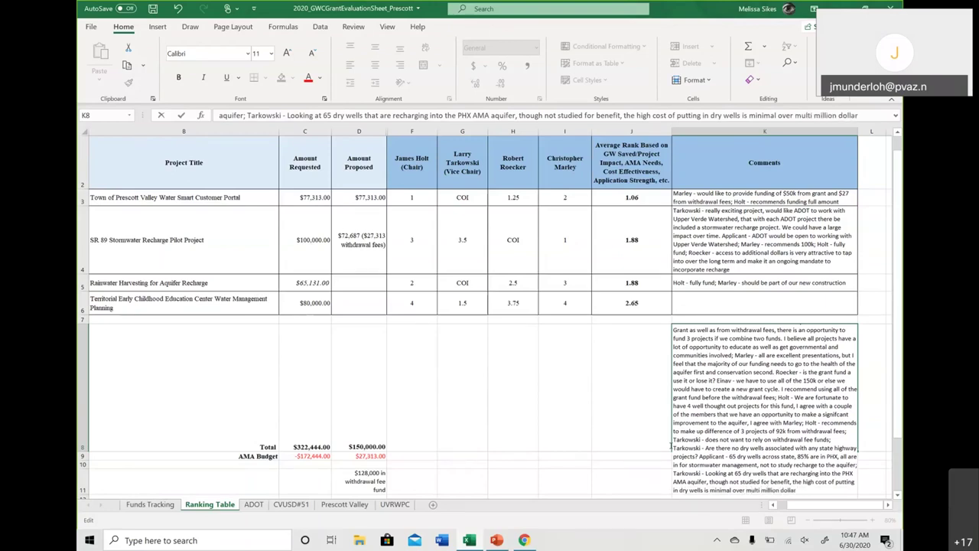
{"action": "type", "text": " highway pr"}
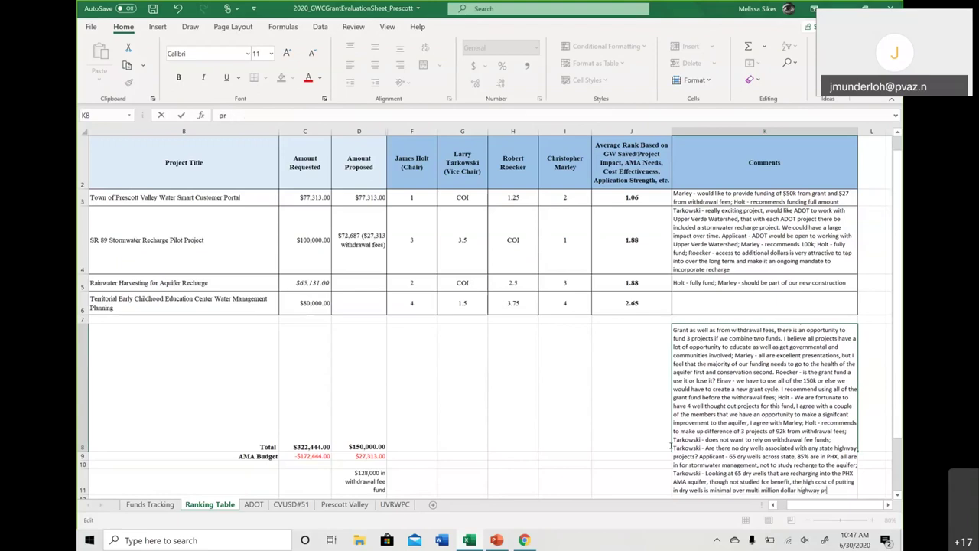
{"action": "type", "text": "oject"}
{"action": "type", "text": "t"}
Step: Add the sentence "This is great way to increase recharge capacity" to the vice chair's remark in the general comments
{"action": "type", "text": ". T"}
{"action": "type", "text": "his is g"}
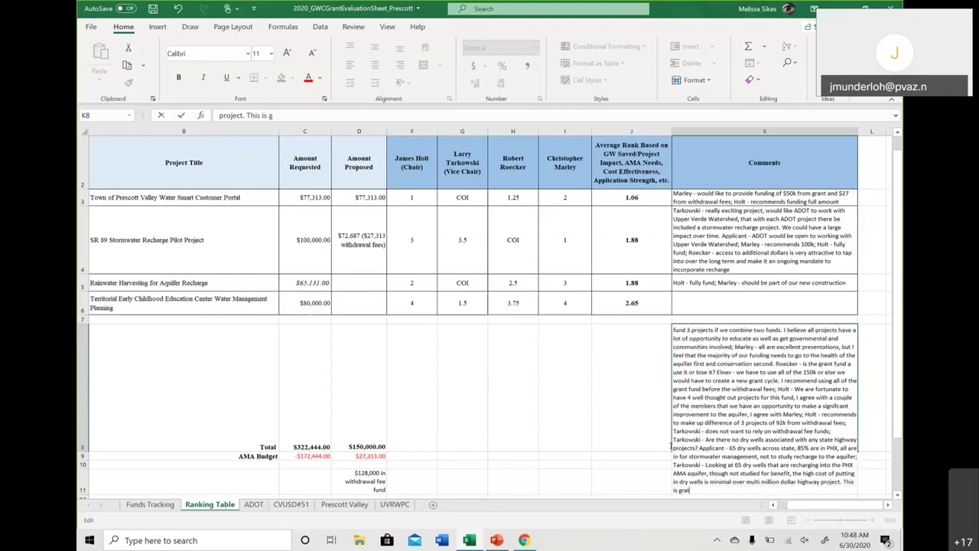
{"action": "type", "text": "reat way to increase"}
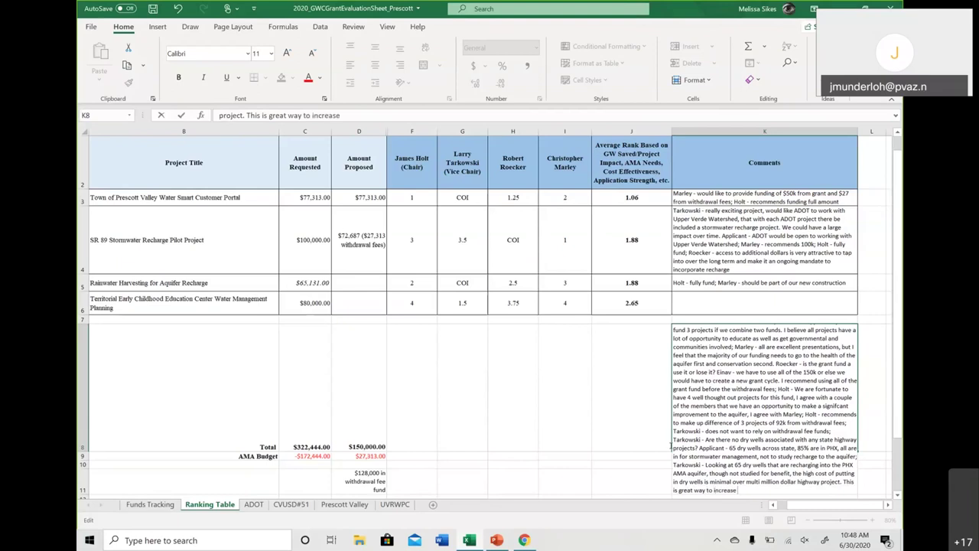
{"action": "type", "text": " recharge capacity"}
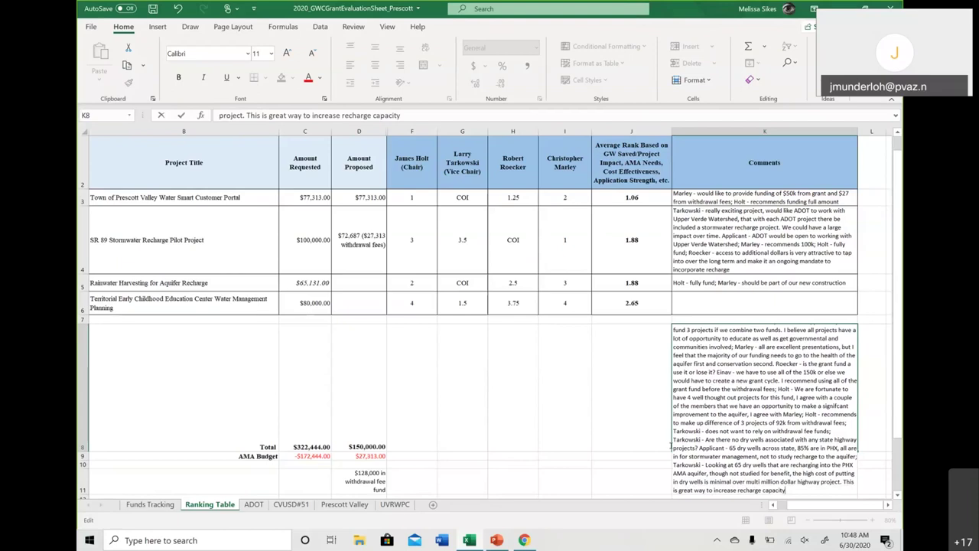
Step: Complete the vice chair's sentence with "as merely an after thought of these multi million dollar project"
{"action": "type", "text": " as a"}
{"action": "key", "text": "BackSpace"}
{"action": "type", "text": "merely an after thought of t"}
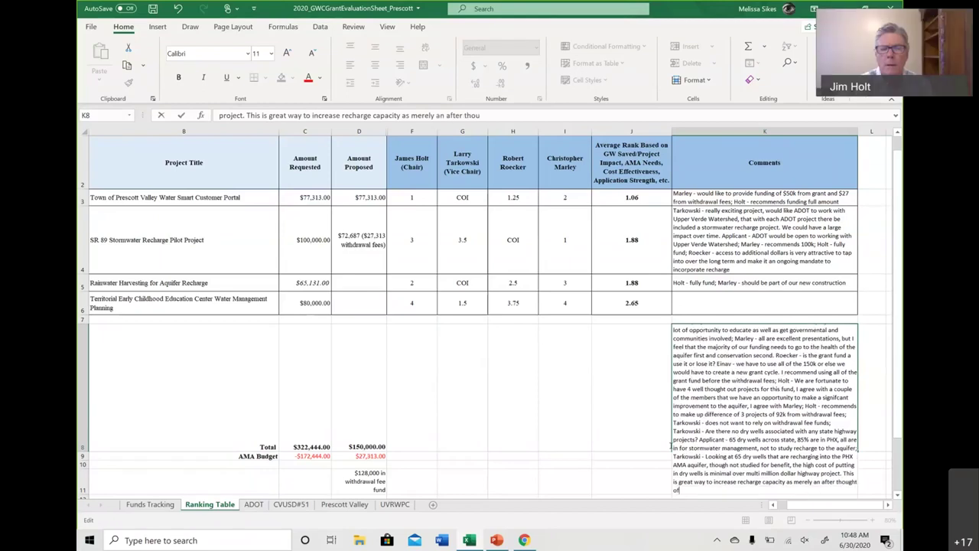
{"action": "type", "text": "hese"}
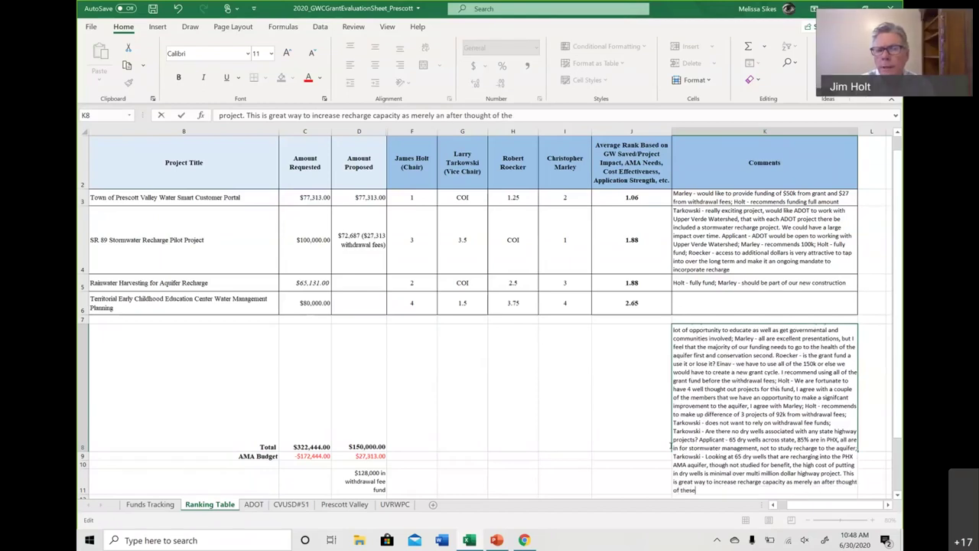
{"action": "type", "text": " multi million dolloar"}
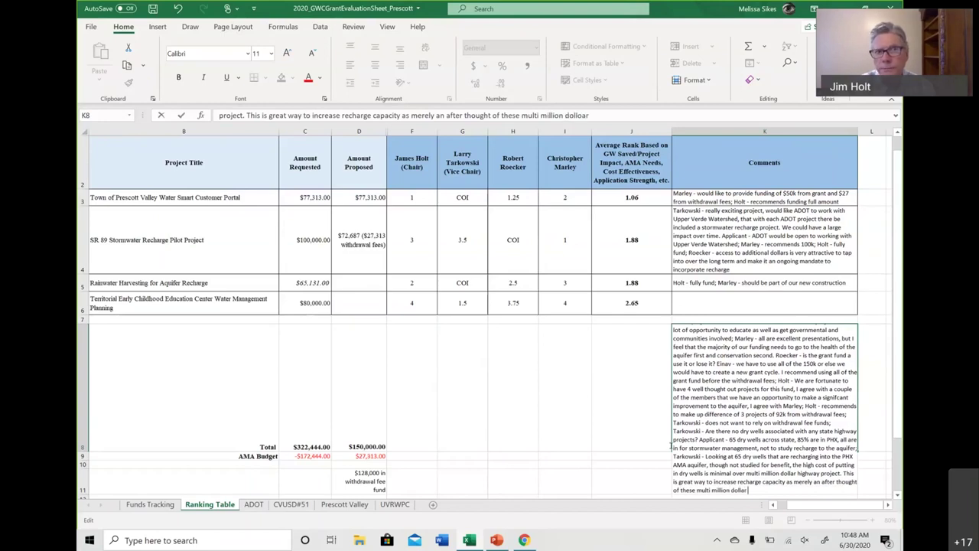
{"action": "key", "text": "BackSpace"}
{"action": "key", "text": "BackSpace"}
{"action": "key", "text": "BackSpace"}
{"action": "type", "text": "ar"}
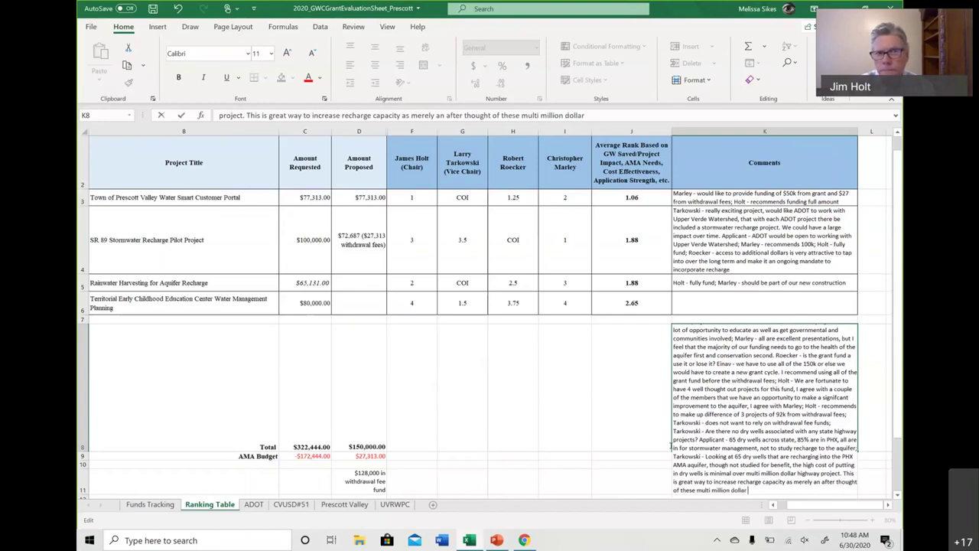
{"action": "type", "text": " project"}
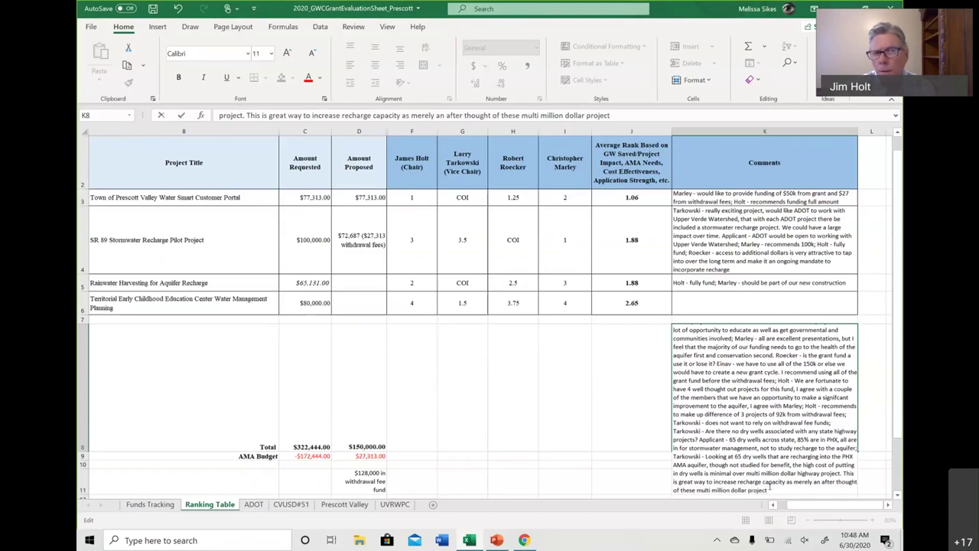
Step: Move the dry well question, the applicant's answer and the vice chair's follow-up from the general comments to the end of the SR 89 project's comments
{"action": "left_click", "coordinate": [695, 457], "text": "shift"}
{"action": "left_click_drag", "start_coordinate": [688, 455], "coordinate": [675, 431]}
{"action": "key", "text": "ctrl+c"}
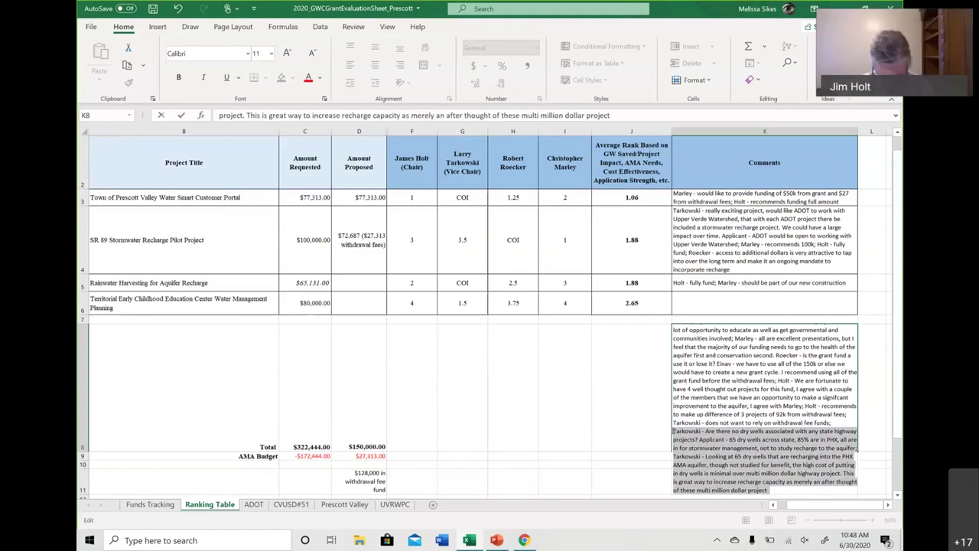
{"action": "key", "text": "Delete"}
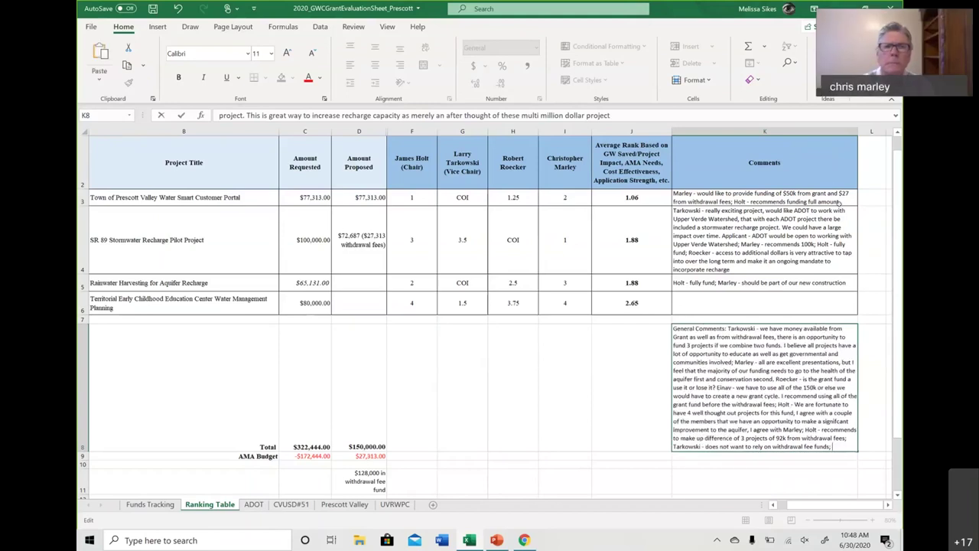
{"action": "left_click", "coordinate": [797, 264]}
{"action": "key", "text": "F2"}
{"action": "type", "text": ";"}
{"action": "key", "text": "ctrl+v"}
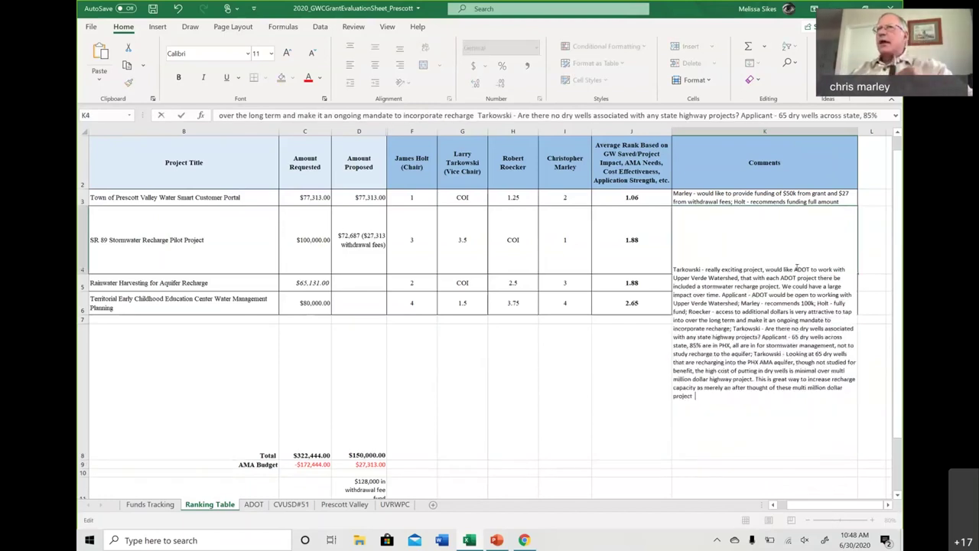
{"action": "left_click", "coordinate": [562, 392]}
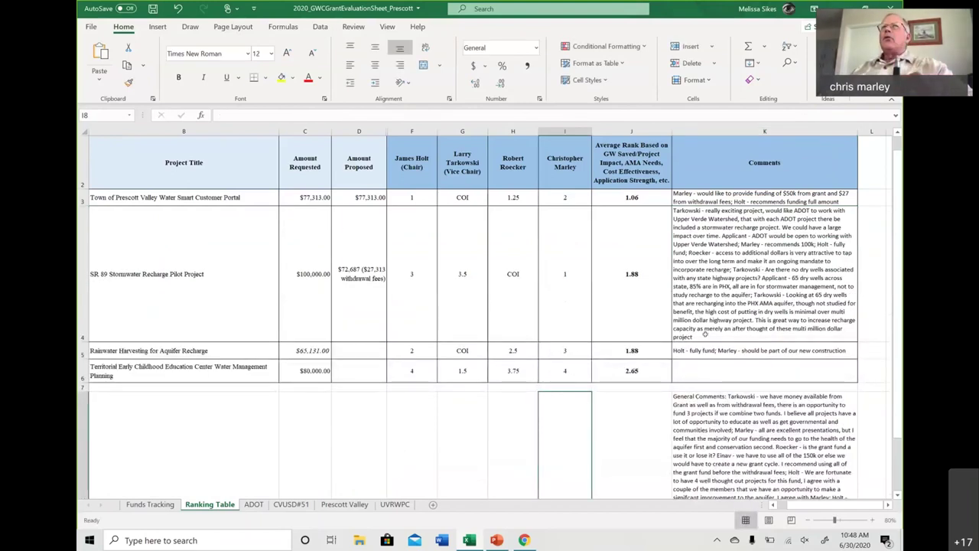
Step: Close the moved text in the SR 89 comments with a semicolon and start a remark labelled with the column I committee member's surname
{"action": "left_click", "coordinate": [704, 335]}
{"action": "double_click", "coordinate": [704, 334]}
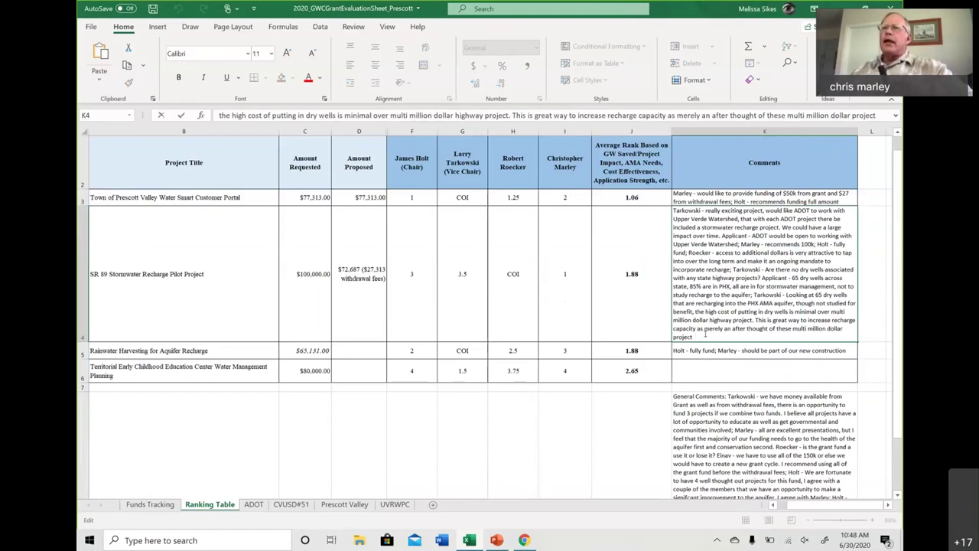
{"action": "mouse_move", "coordinate": [898, 325]}
{"action": "left_mouse_down"}
{"action": "mouse_move", "coordinate": [898, 348]}
{"action": "mouse_move", "coordinate": [899, 329]}
{"action": "left_mouse_up"}
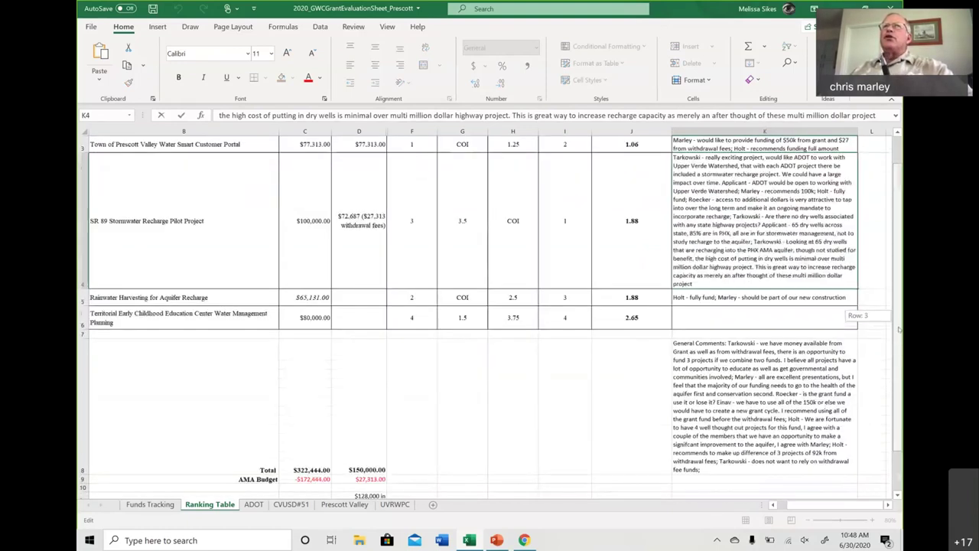
{"action": "key", "text": "BackSpace"}
{"action": "key", "text": "BackSpace"}
{"action": "type", "text": "t; Marley - "}
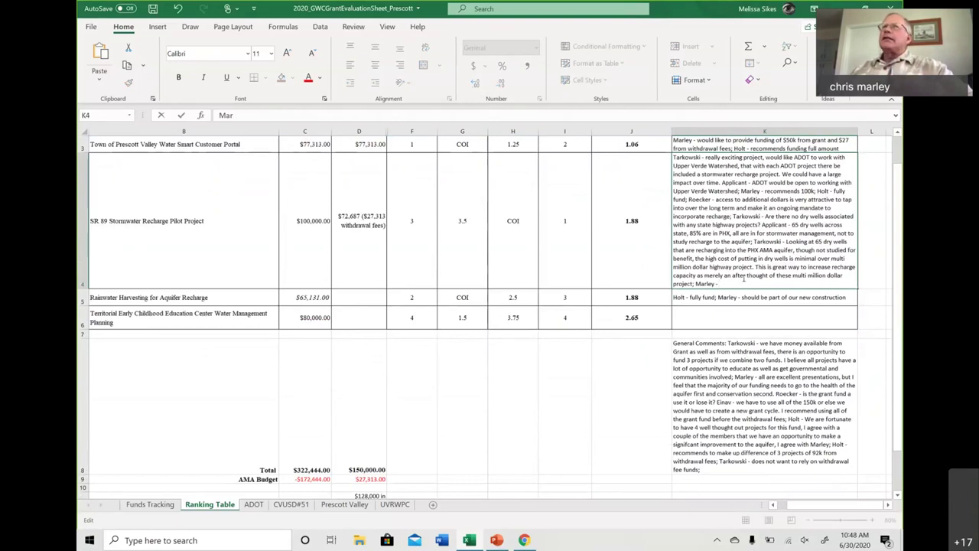
Step: Enter "looking to get recharge in Chino Valley aquifer" as the column I member's remark in the SR 89 comments
{"action": "type", "text": "looking to"}
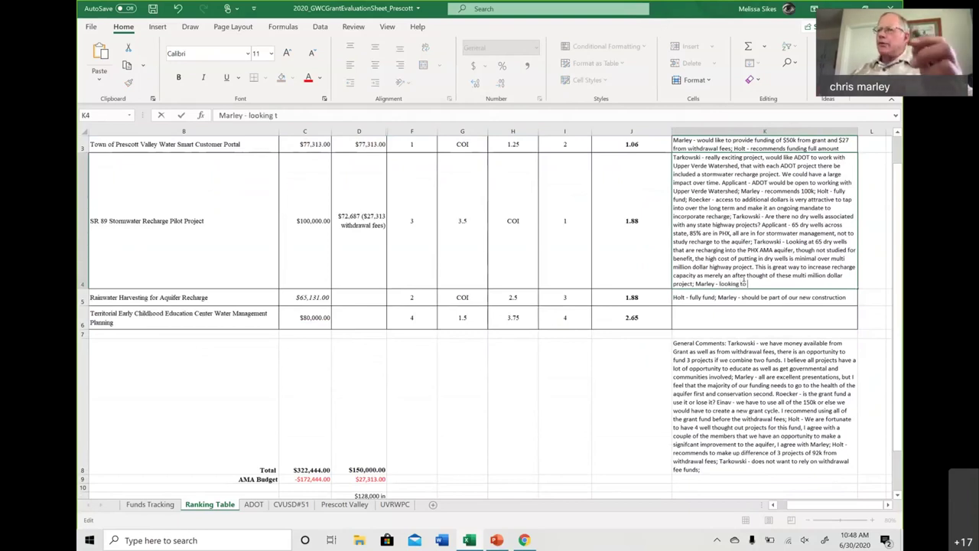
{"action": "type", "text": " get reach"}
{"action": "key", "text": "BackSpace"}
{"action": "key", "text": "BackSpace"}
{"action": "key", "text": "BackSpace"}
{"action": "type", "text": "charge in"}
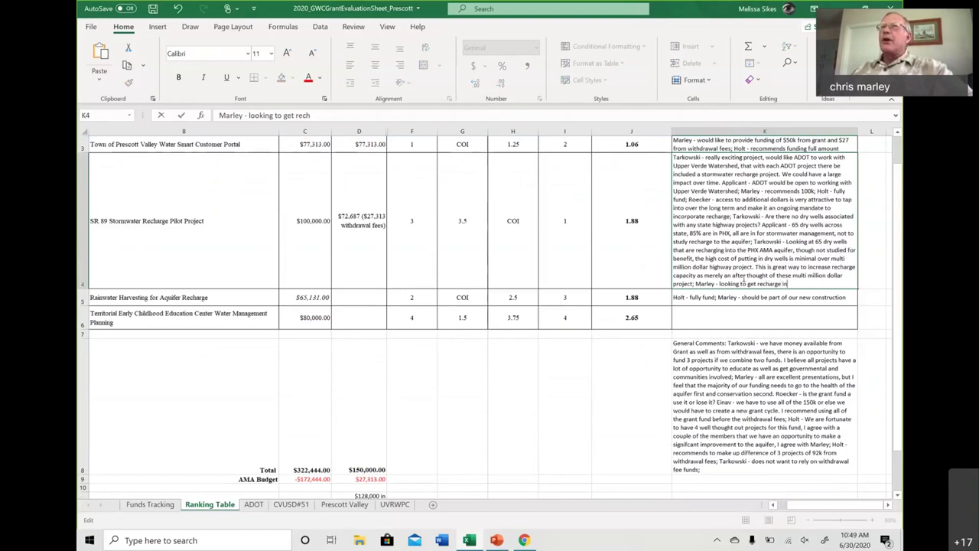
{"action": "type", "text": " Chino Valley A"}
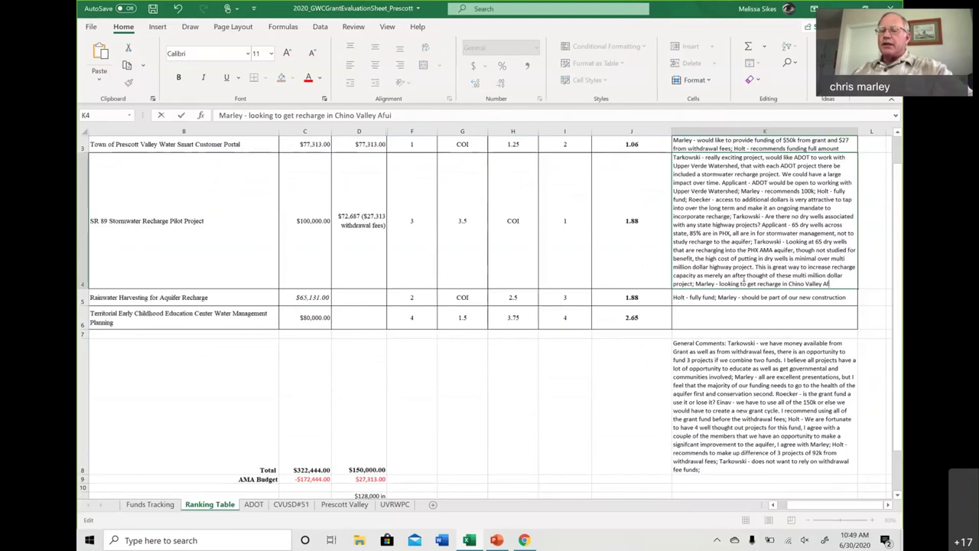
{"action": "type", "text": "quifer"}
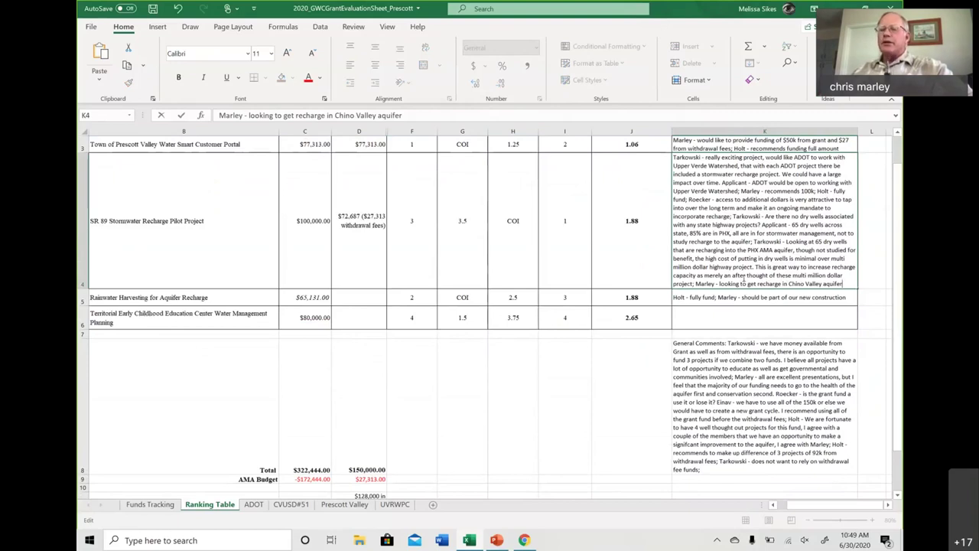
Step: Finish the member's remark with ", but if we can start with a few dry wells, that would be a great start"
{"action": "type", "text": ", but"}
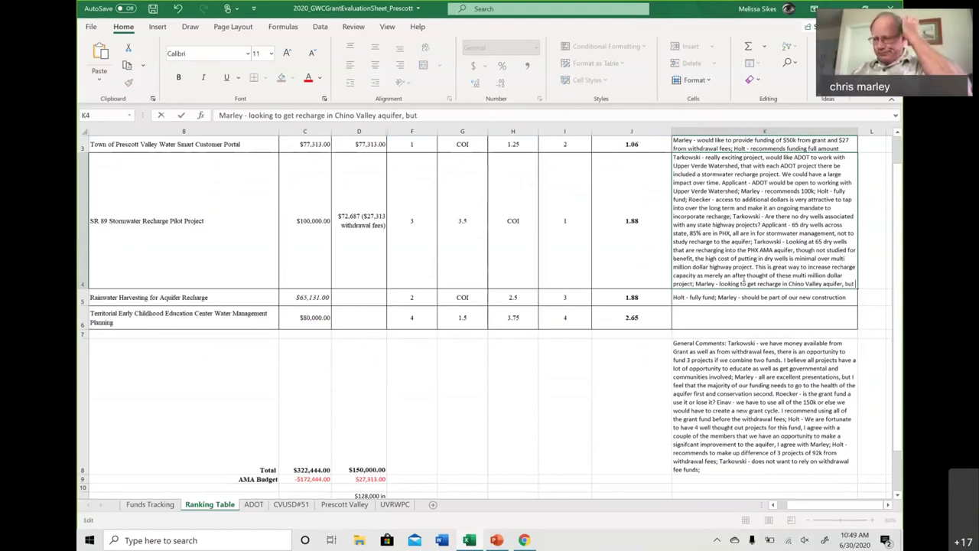
{"action": "type", "text": " if we can start with a few"}
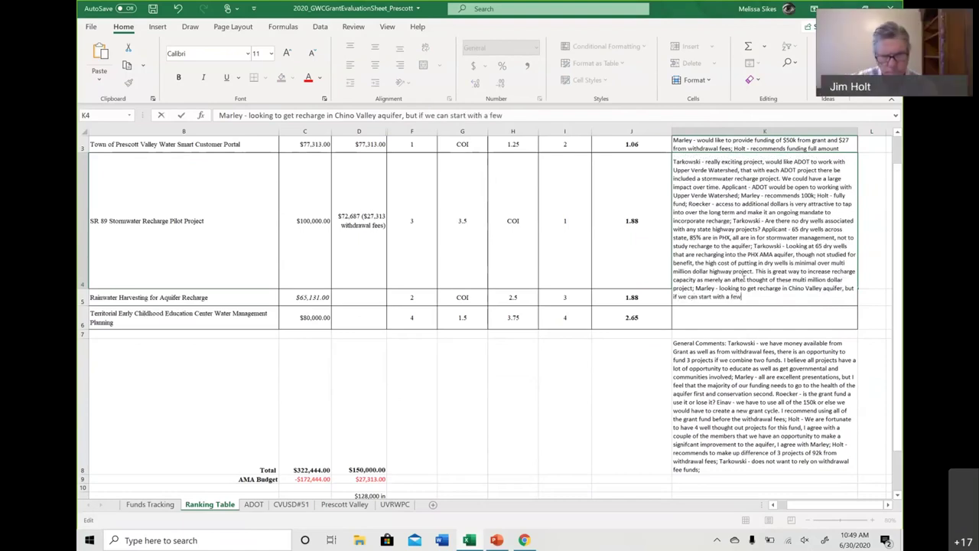
{"action": "type", "text": " dry wells, t"}
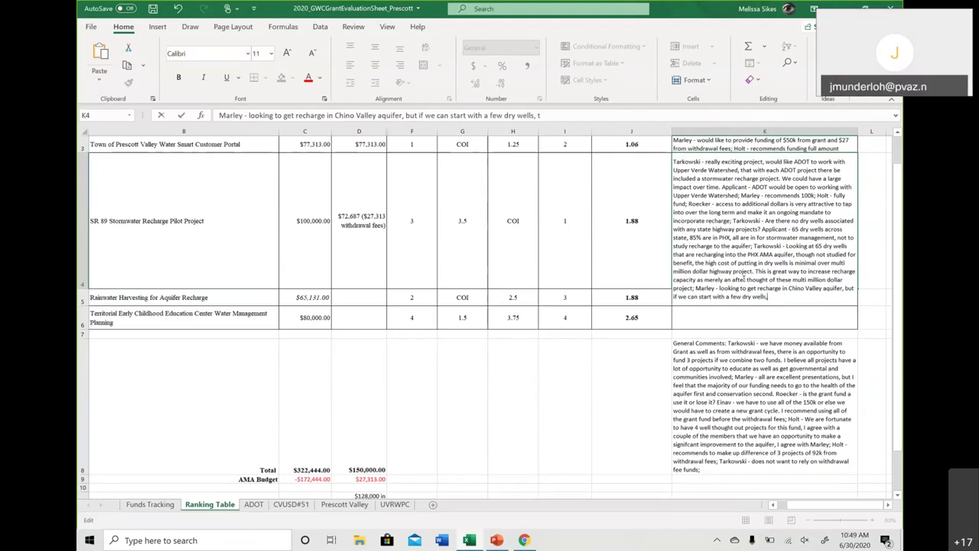
{"action": "type", "text": "hat would be a great start"}
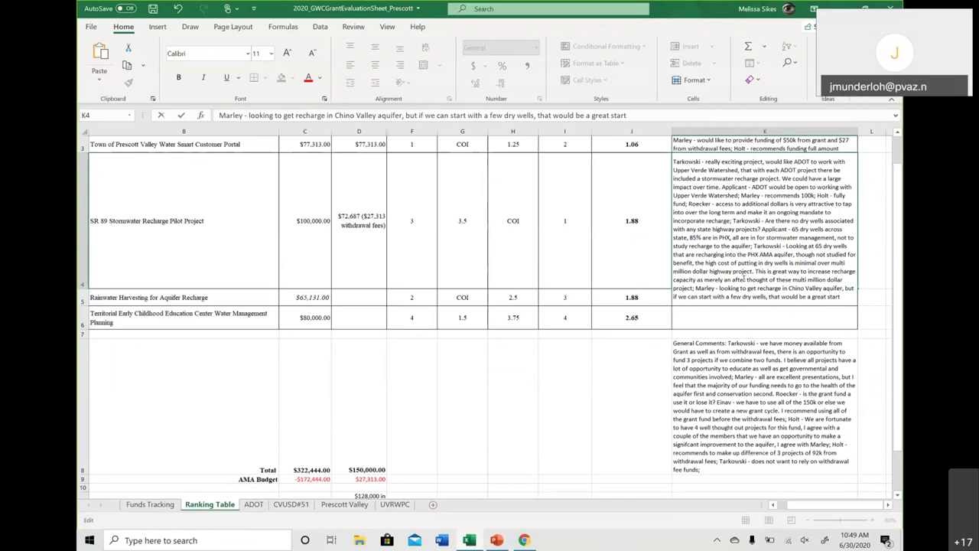
{"action": "left_click", "coordinate": [718, 348]}
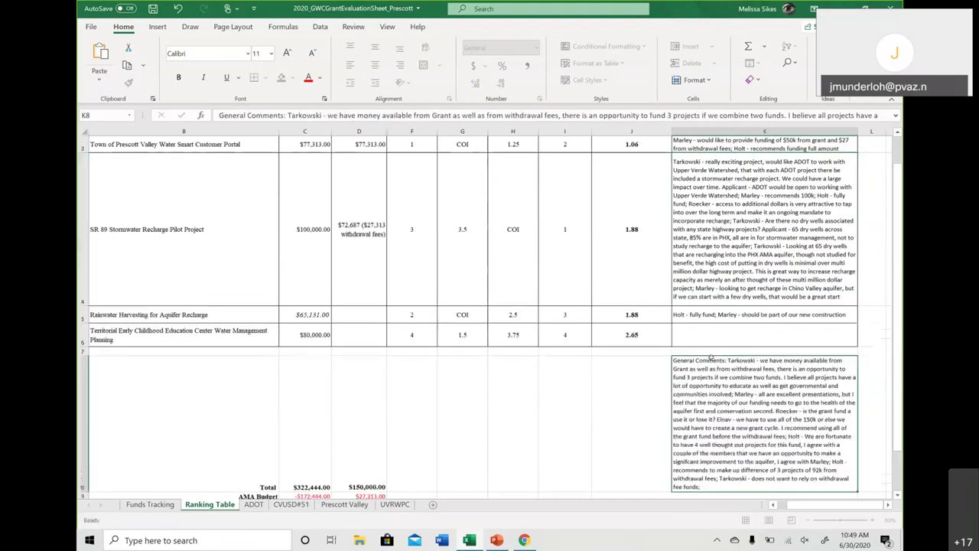
Step: Append a question by the chair to the SR 89 comments, beginning "Without these funds, what is the possibility"
{"action": "left_click", "coordinate": [841, 297]}
{"action": "key", "text": "F2"}
{"action": "type", "text": "; Holt -"}
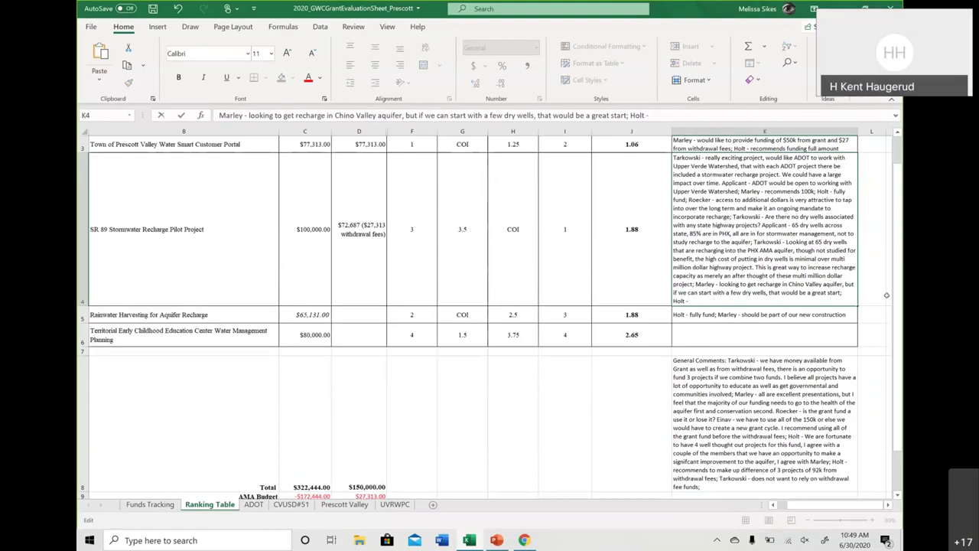
{"action": "type", "text": "Without these funds,"}
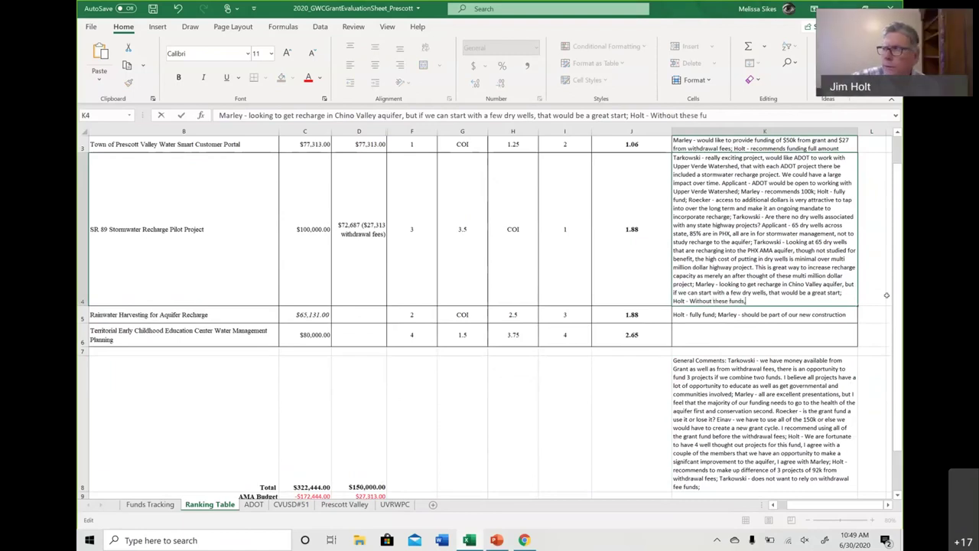
{"action": "type", "text": " what is the"}
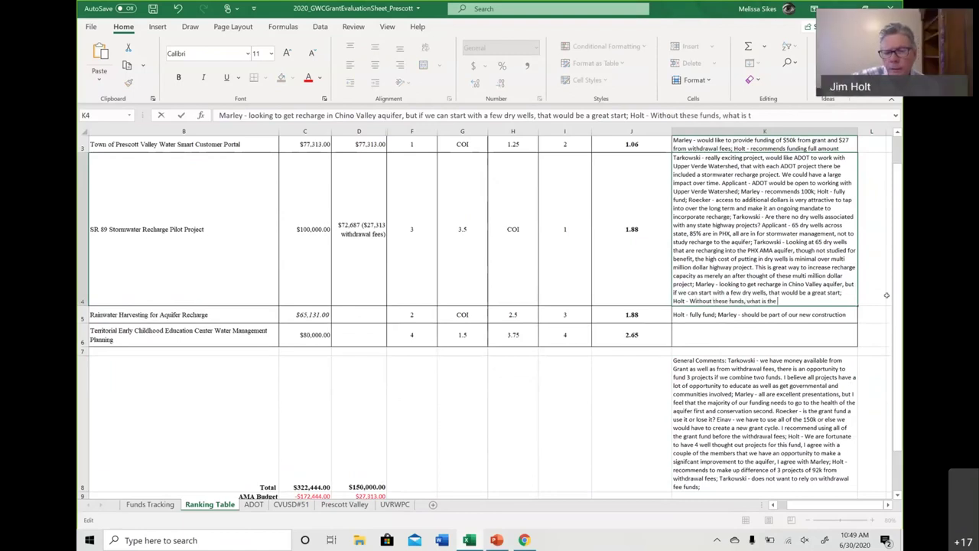
{"action": "type", "text": " possibility"}
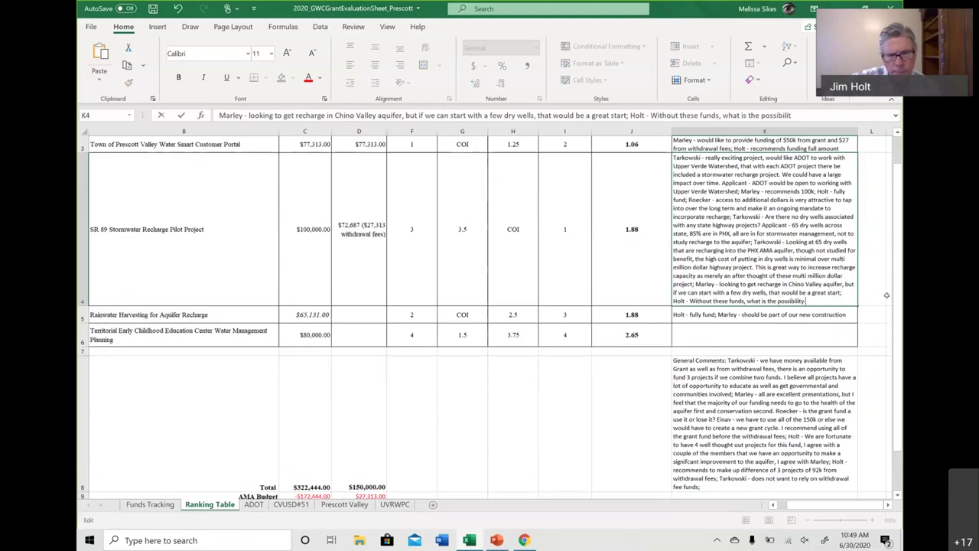
Step: Complete the chair's question with "of ADOT doing this project in Chino Valley associated with the SR 89 project?"
{"action": "type", "text": " of"}
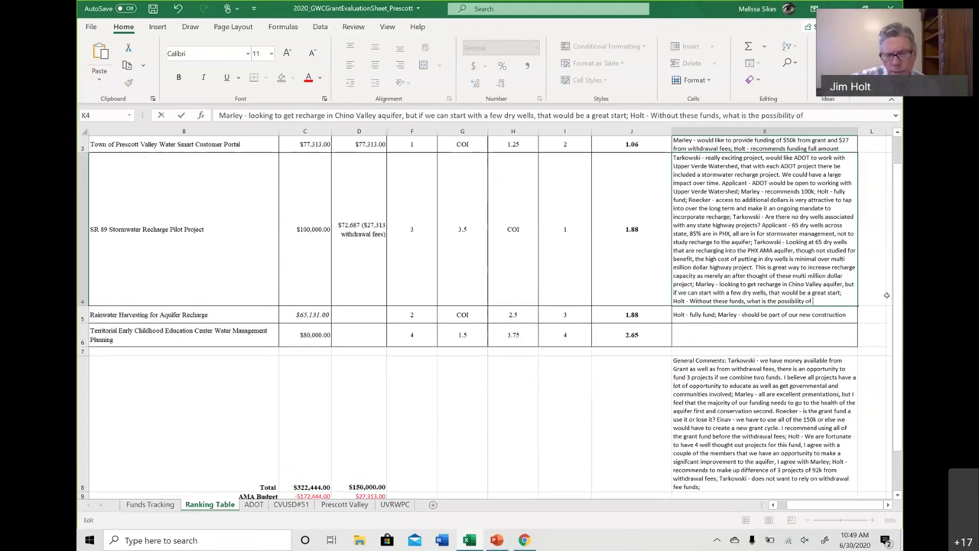
{"action": "type", "text": " ADOT doi"}
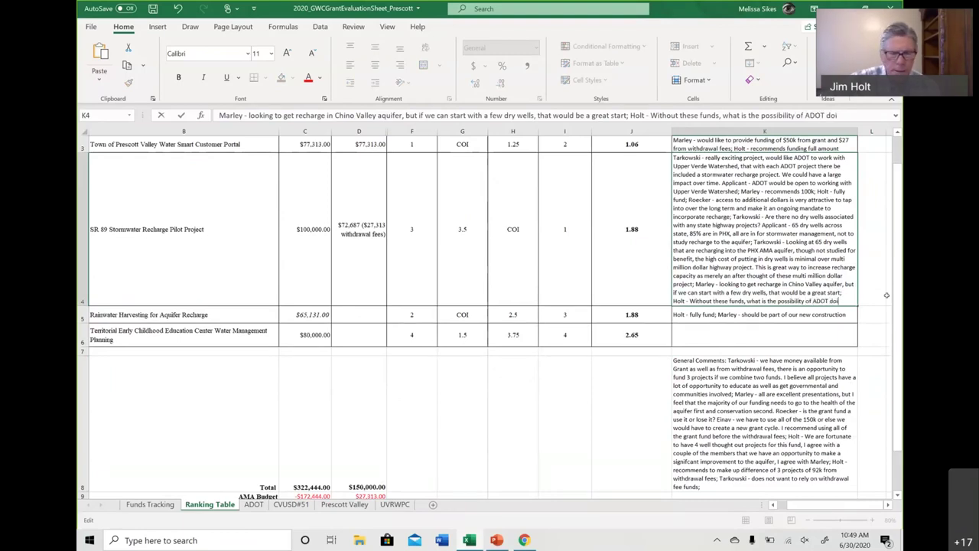
{"action": "type", "text": "ng this project in "}
{"action": "type", "text": "Chino Valley "}
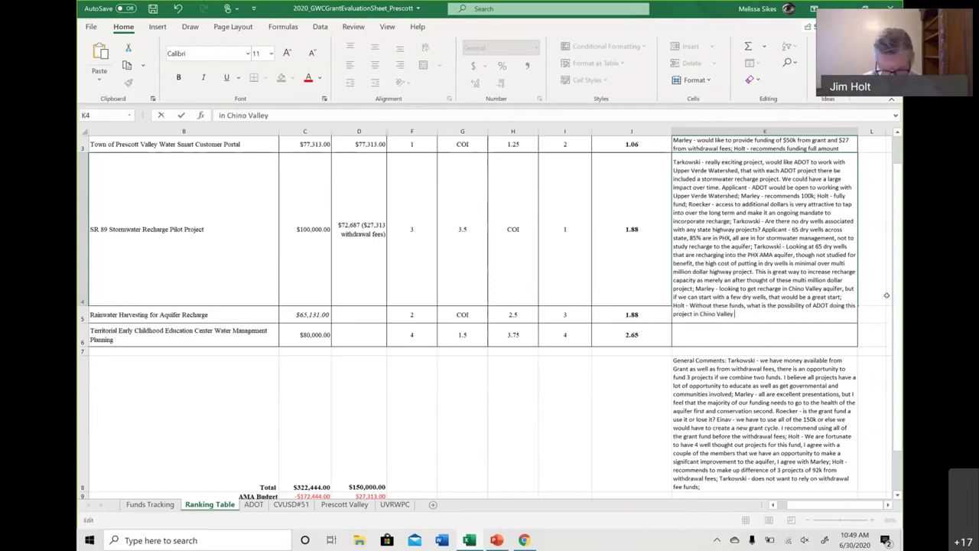
{"action": "type", "text": "associated with the"}
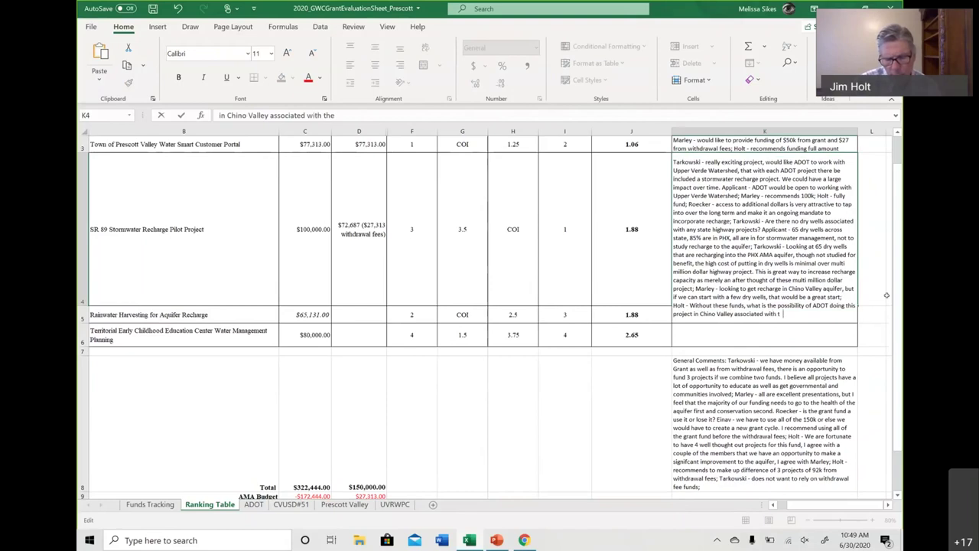
{"action": "type", "text": " SR 89 project?"}
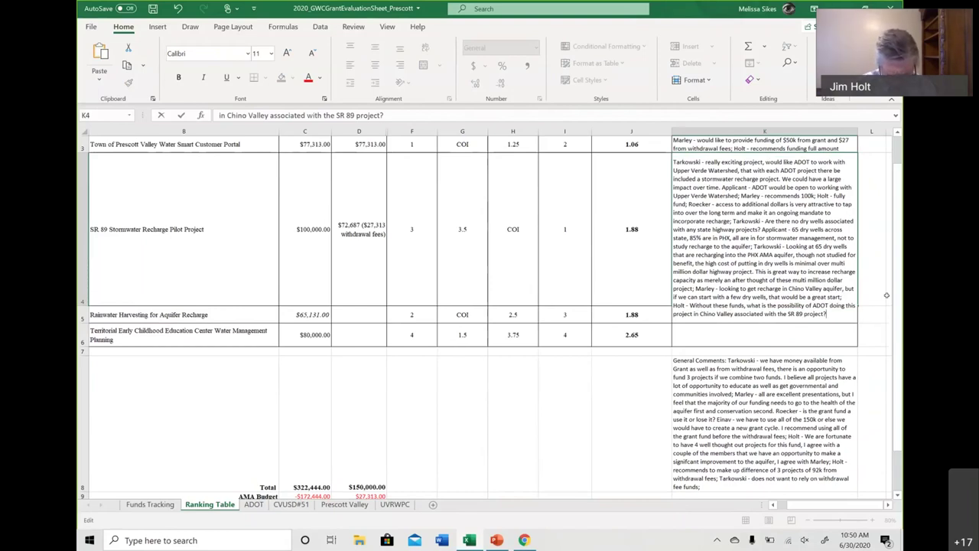
Step: Add the speaker label "Applicant" after the chair's question in the SR 89 comments
{"action": "type", "text": "Apl"}
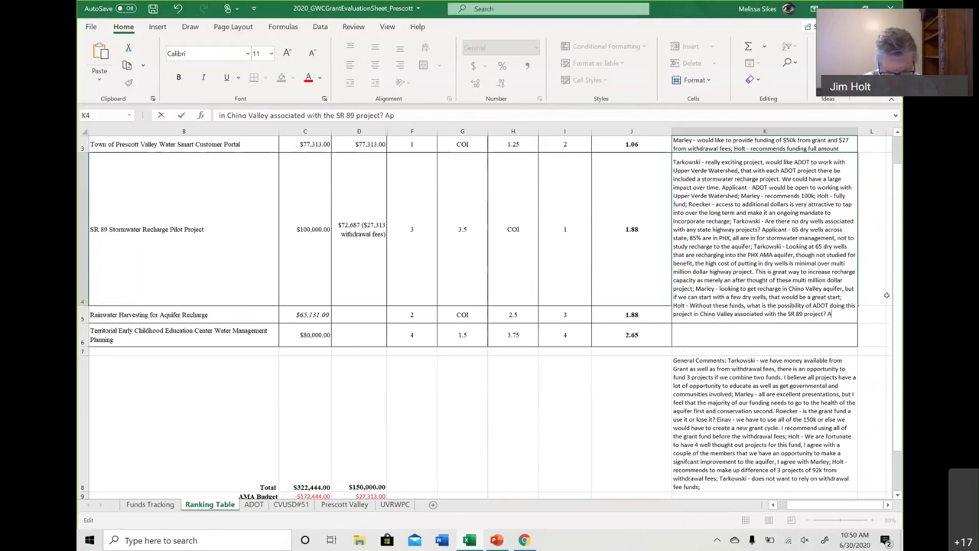
{"action": "type", "text": "ican"}
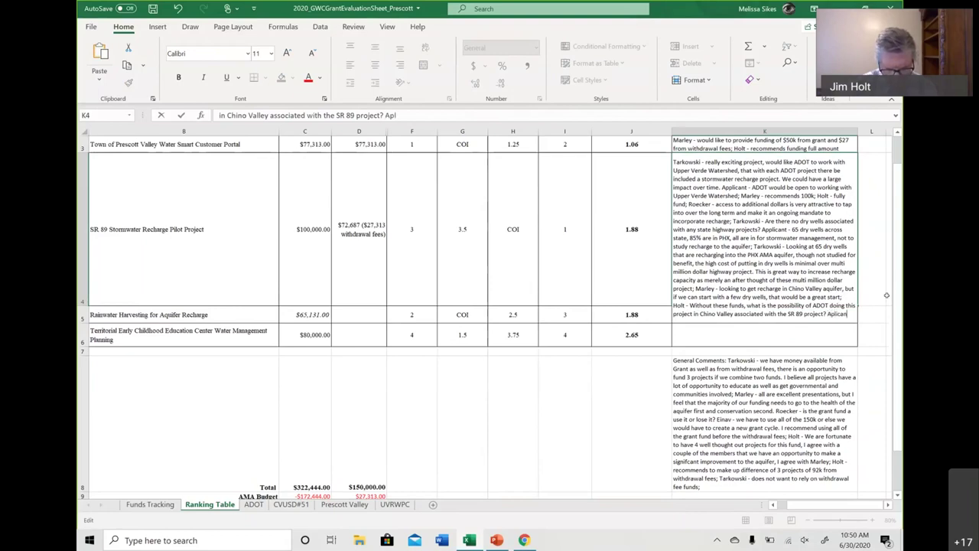
{"action": "key", "text": "BackSpace"}
{"action": "key", "text": "BackSpace"}
{"action": "key", "text": "BackSpace"}
{"action": "key", "text": "BackSpace"}
{"action": "key", "text": "BackSpace"}
{"action": "type", "text": "oki"}
{"action": "key", "text": "BackSpace"}
{"action": "key", "text": "BackSpace"}
{"action": "key", "text": "BackSpace"}
{"action": "type", "text": "plicant"}
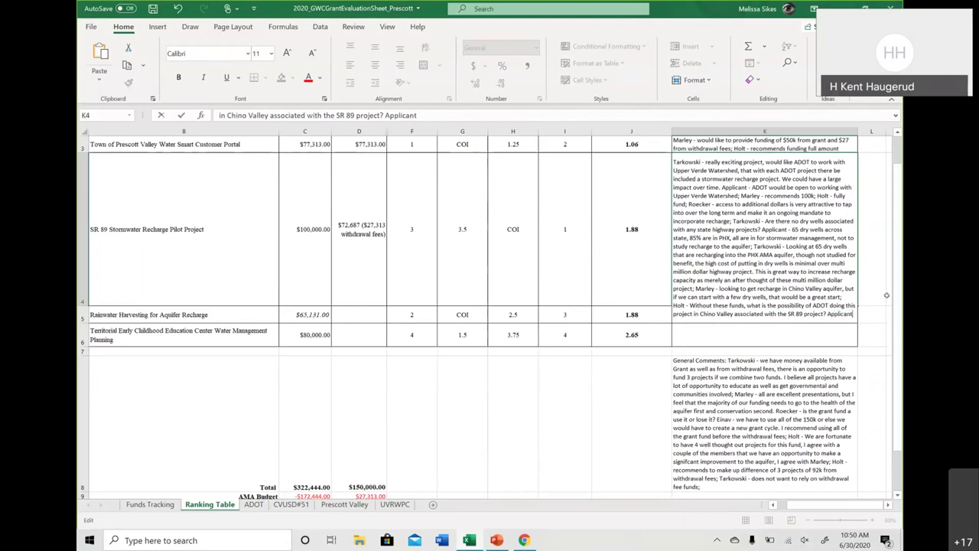
Step: Begin the applicant's reply with "- uses funding historically for roadways to provide safe and reliable"
{"action": "type", "text": " - uses funding historic"}
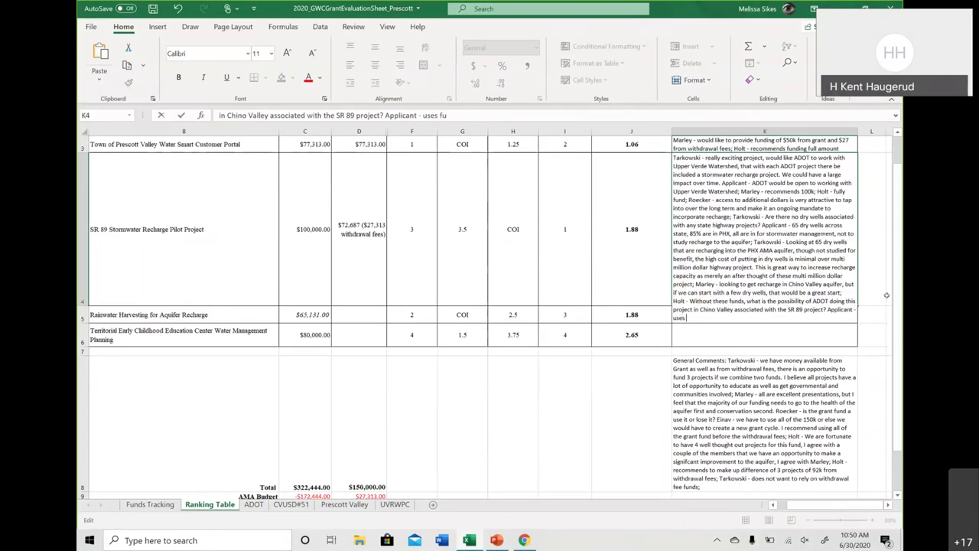
{"action": "type", "text": "ally for roas"}
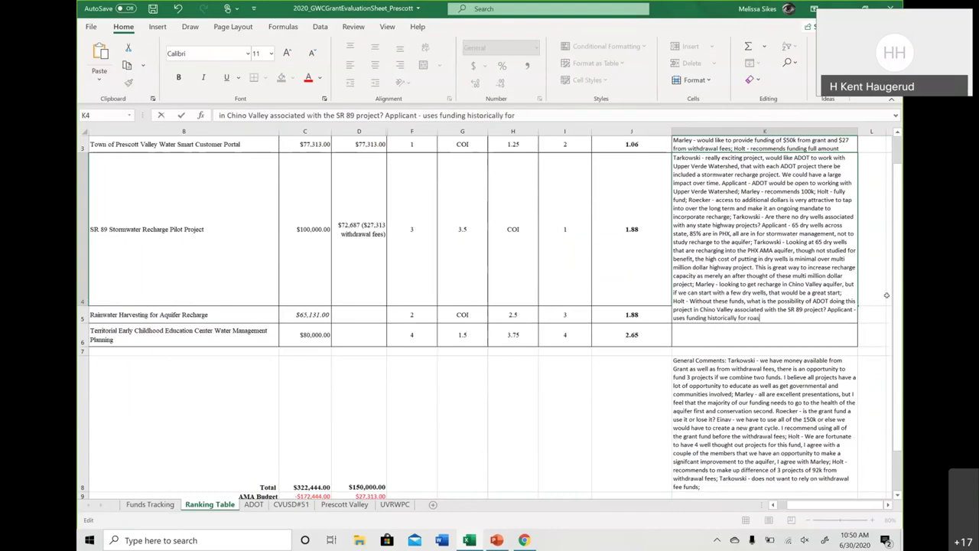
{"action": "key", "text": "BackSpace"}
{"action": "type", "text": "dways to provide safe and"}
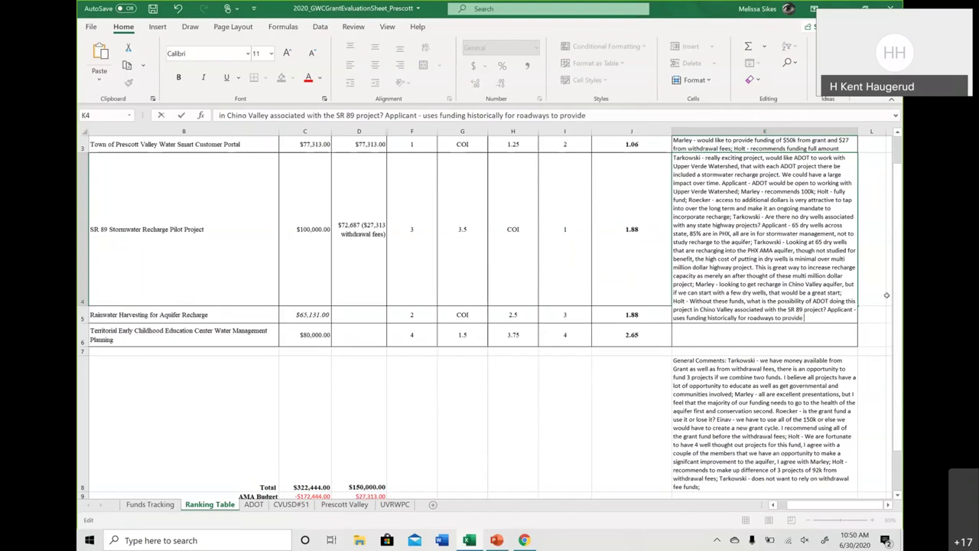
{"action": "type", "text": " reliagb"}
{"action": "key", "text": "BackSpace"}
{"action": "key", "text": "BackSpace"}
{"action": "type", "text": "ble rao"}
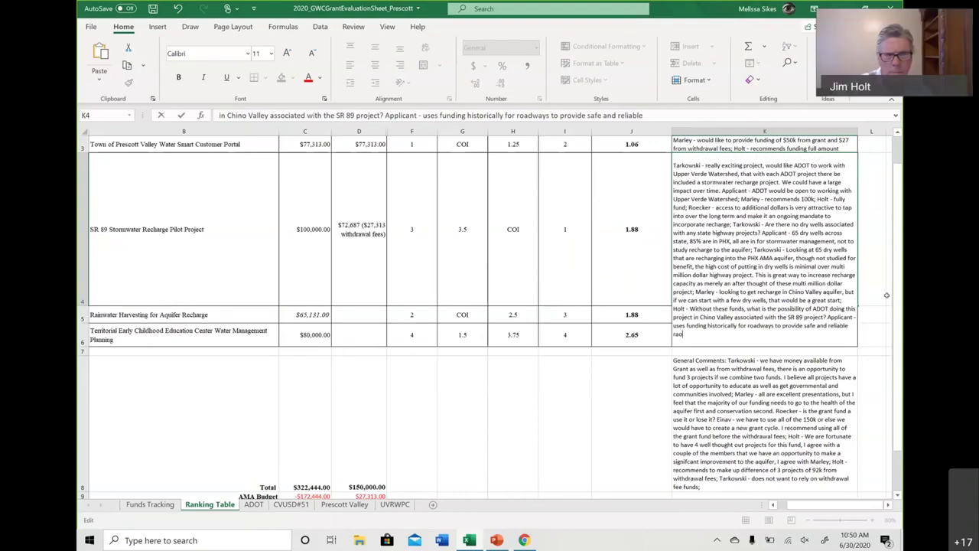
Step: Continue the applicant's reply with "roadways, a study like this is not on the forefront for ADOT to fund"
{"action": "type", "text": "dways"}
{"action": "key", "text": "BackSpace"}
{"action": "key", "text": "BackSpace"}
{"action": "key", "text": "BackSpace"}
{"action": "key", "text": "BackSpace"}
{"action": "key", "text": "BackSpace"}
{"action": "key", "text": "BackSpace"}
{"action": "key", "text": "BackSpace"}
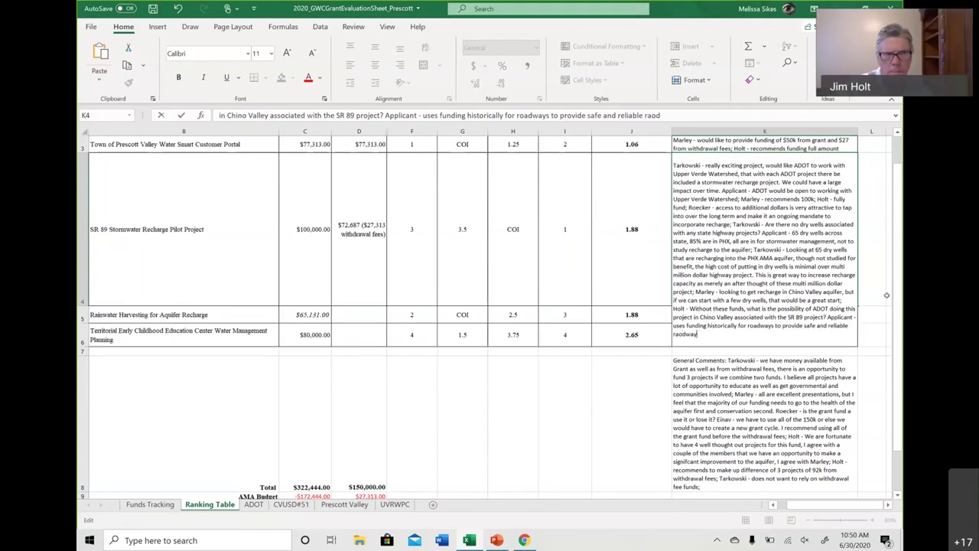
{"action": "type", "text": "oadway"}
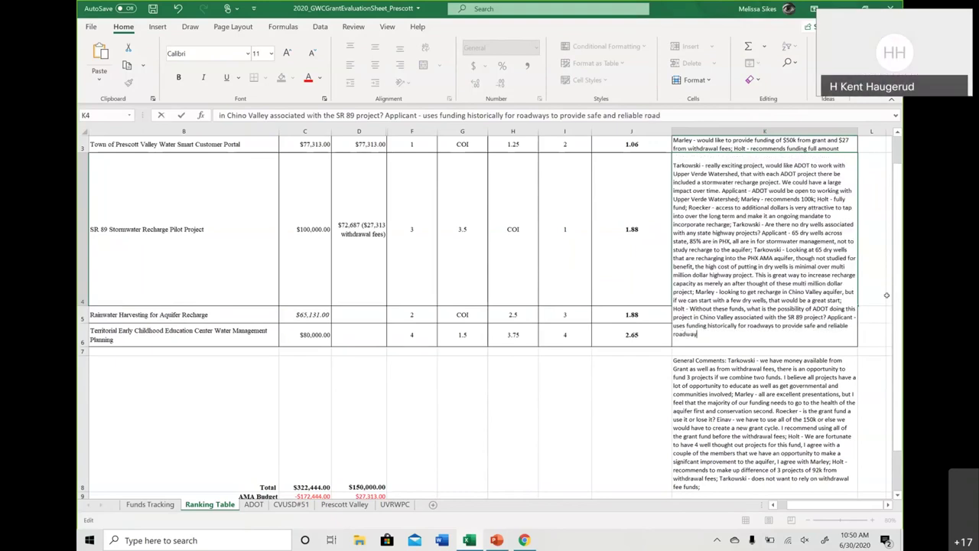
{"action": "type", "text": "s, a study like this is not on the for"}
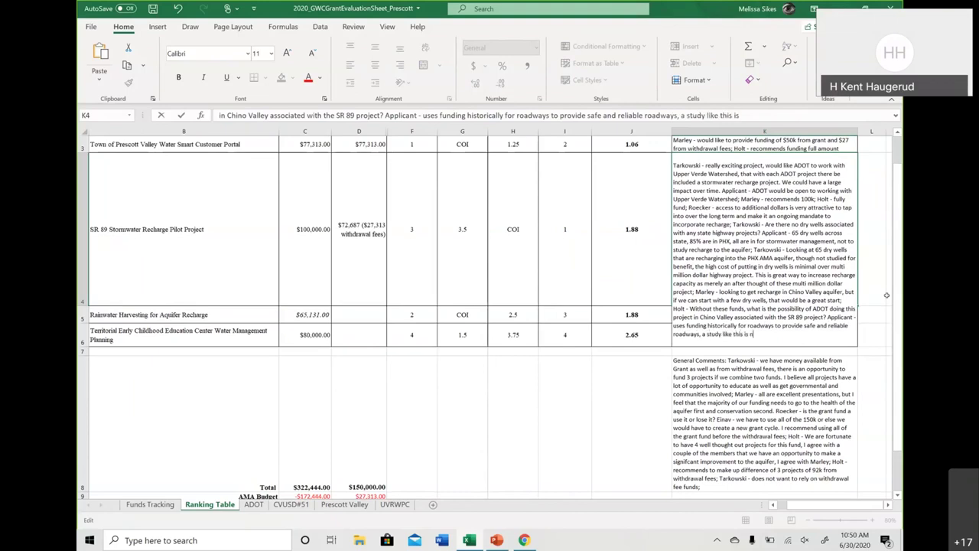
{"action": "type", "text": "efront for ADOT to fund"}
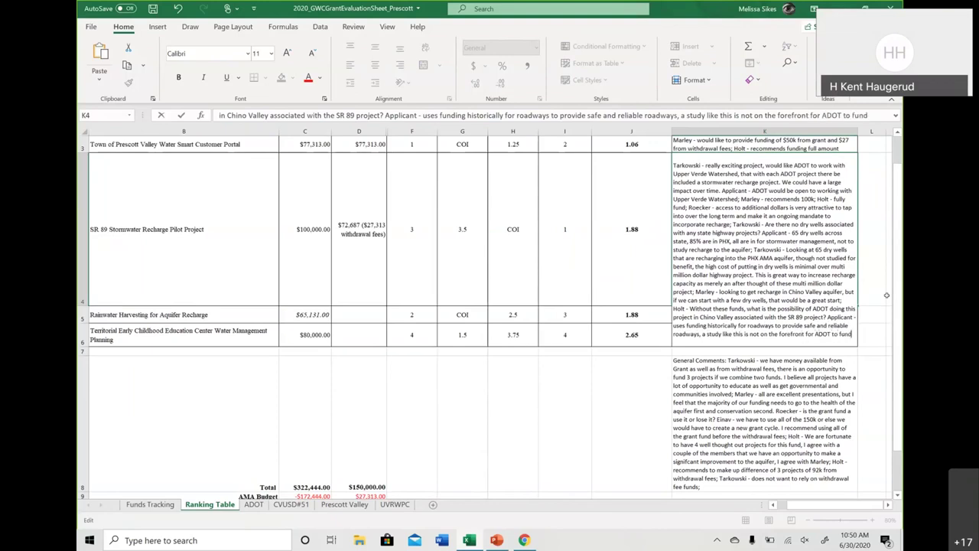
Step: Add ", so I do not have the answer to that," to the applicant's reply
{"action": "type", "text": ", so I cannot"}
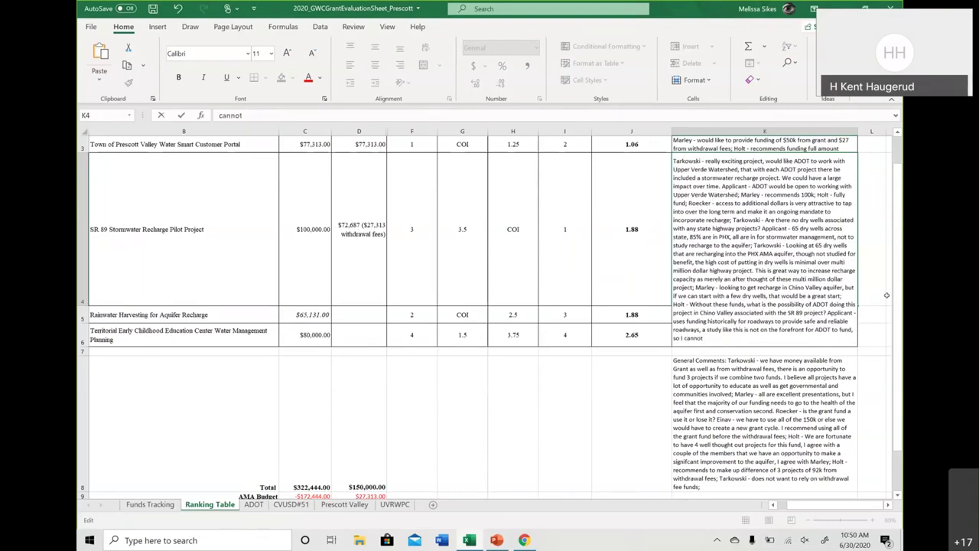
{"action": "key", "text": "BackSpace"}
{"action": "key", "text": "BackSpace"}
{"action": "key", "text": "BackSpace"}
{"action": "key", "text": "BackSpace"}
{"action": "key", "text": "BackSpace"}
{"action": "key", "text": "BackSpace"}
{"action": "type", "text": "do not have the answer to that, "}
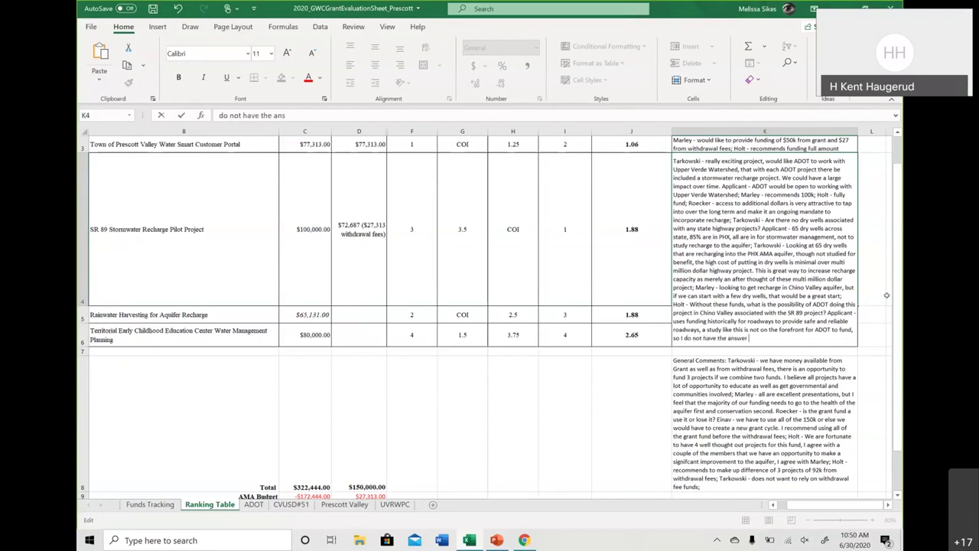
Step: Finish the reply with "but I would think that ADOT would look at this as a funding project down the road, but not high on the list"
{"action": "type", "text": "but I would think that AD"}
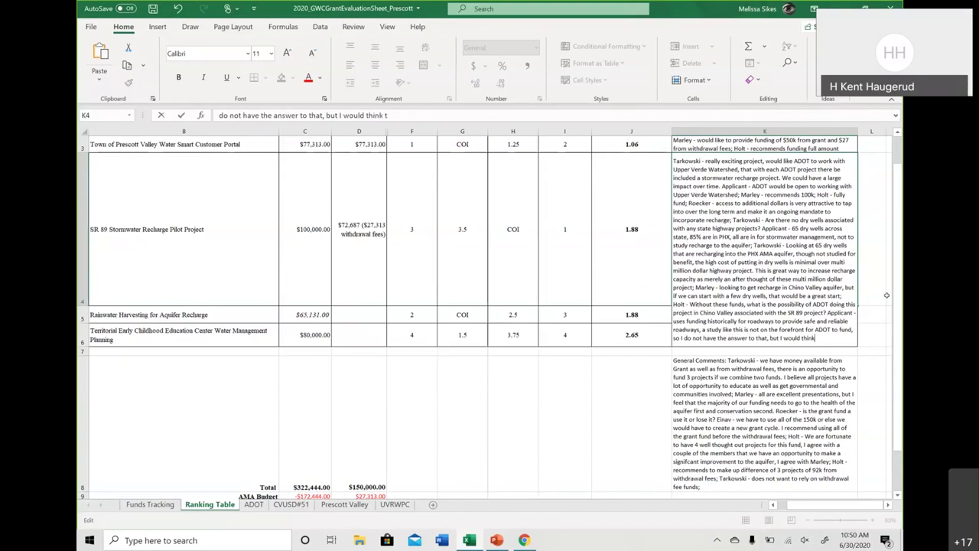
{"action": "type", "text": "OT would pro"}
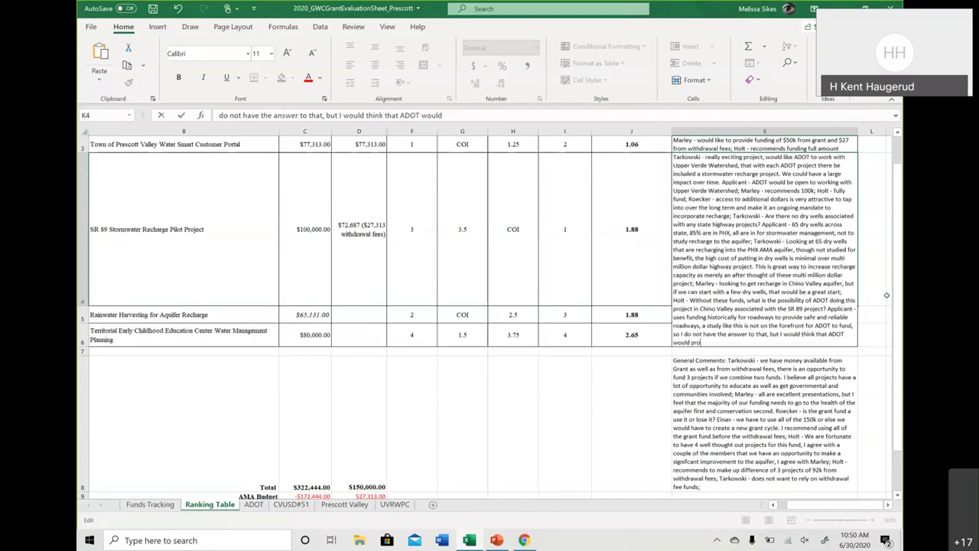
{"action": "key", "text": "BackSpace"}
{"action": "key", "text": "BackSpace"}
{"action": "key", "text": "BackSpace"}
{"action": "type", "text": "look a"}
{"action": "type", "text": "t this as"}
{"action": "type", "text": " a funding proje"}
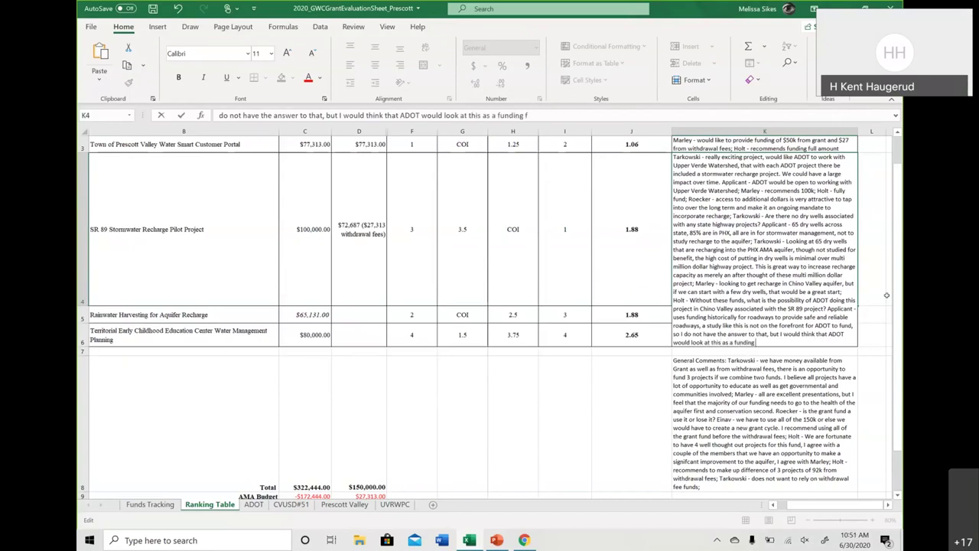
{"action": "type", "text": "ct down the road, but not high on the list"}
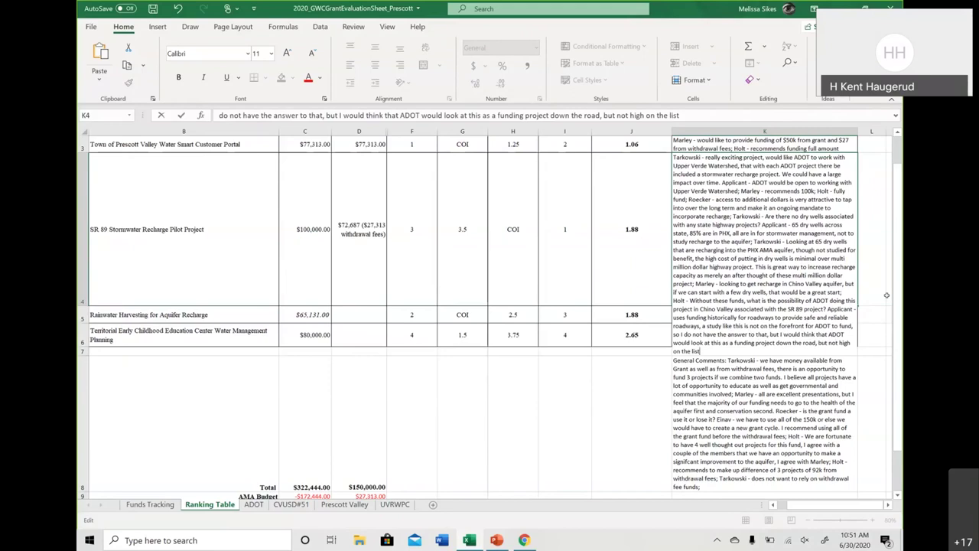
Step: Append a follow-up question by the chair to the SR 89 comments, beginning "is it possible that it could move higher with"
{"action": "type", "text": "; Holt -"}
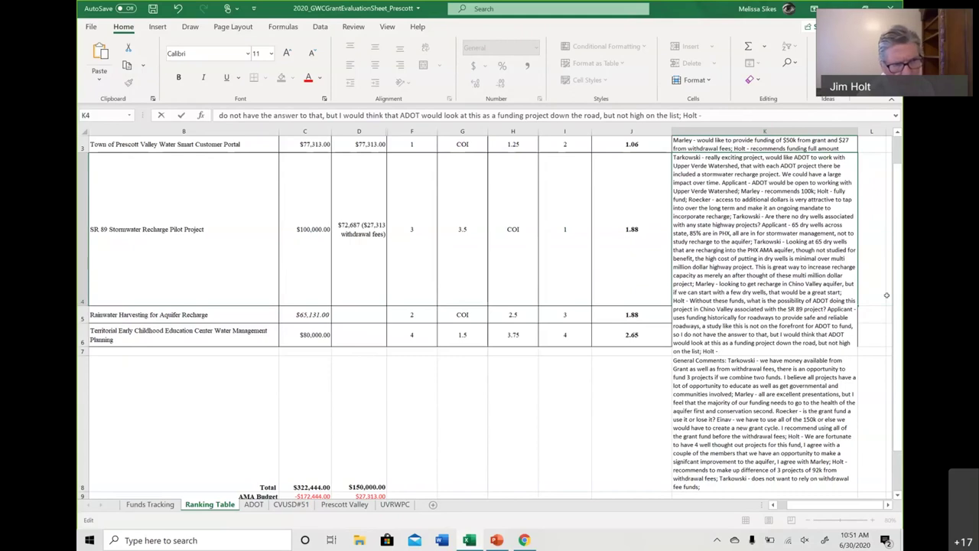
{"action": "key", "text": "BackSpace"}
{"action": "key", "text": "BackSpace"}
{"action": "type", "text": "- is it possible that"}
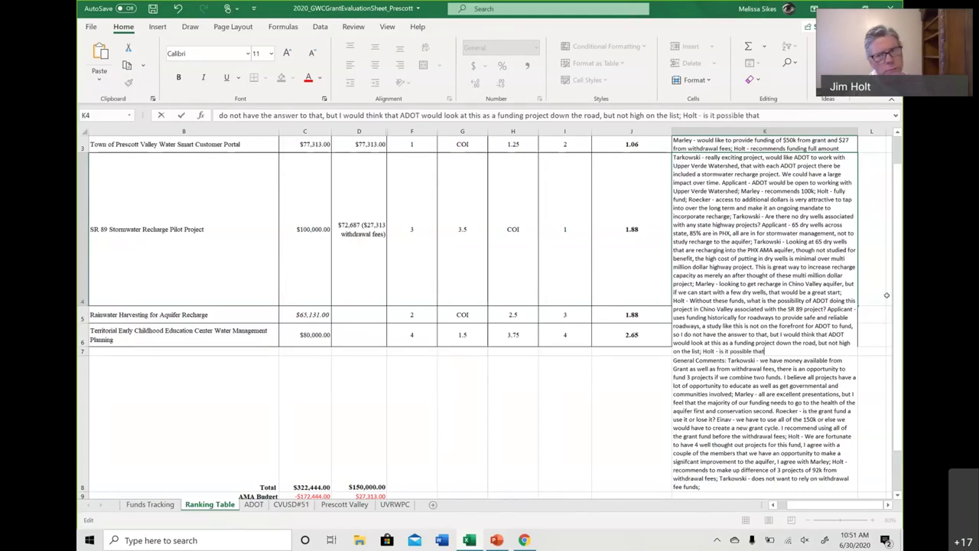
{"action": "type", "text": " it could move highter"}
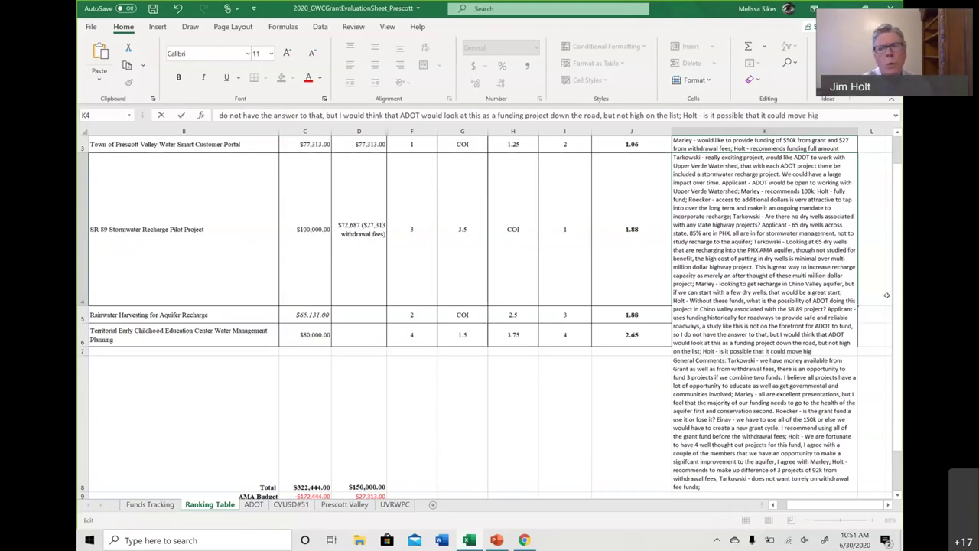
{"action": "key", "text": "BackSpace"}
{"action": "key", "text": "BackSpace"}
{"action": "key", "text": "BackSpace"}
{"action": "type", "text": "er with mor"}
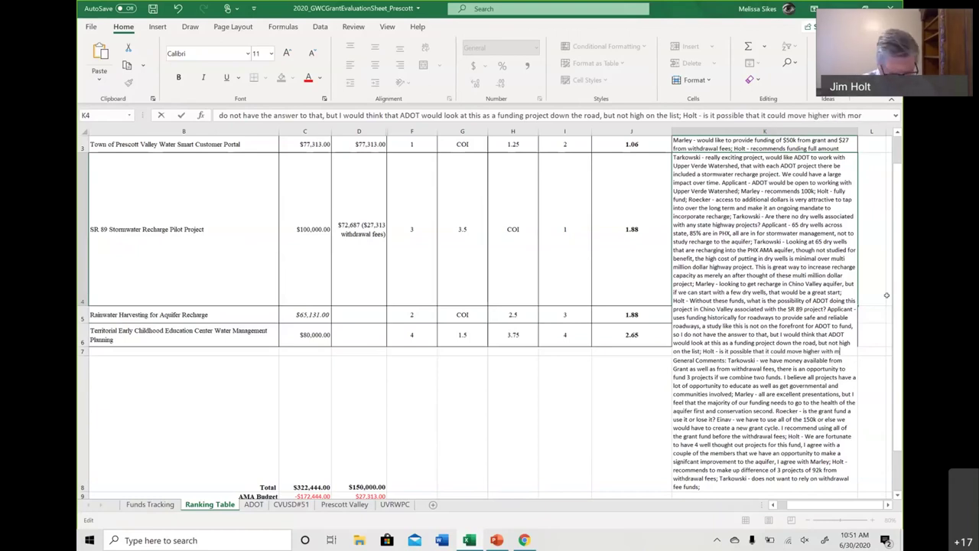
Step: Continue the chair's question with "more research on how ADOT needs to protect its roads"
{"action": "type", "text": "e research or b"}
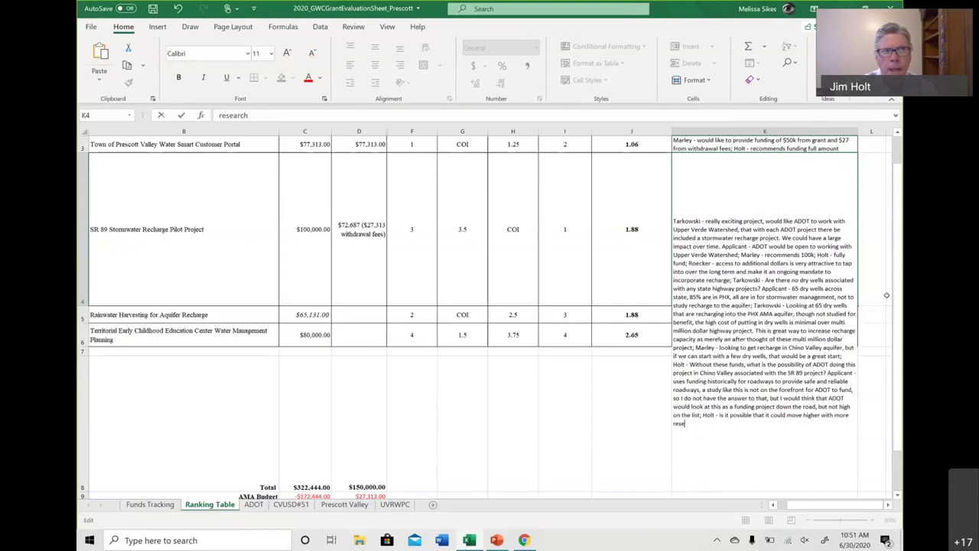
{"action": "key", "text": "BackSpace"}
{"action": "key", "text": "BackSpace"}
{"action": "key", "text": "BackSpace"}
{"action": "key", "text": "BackSpace"}
{"action": "key", "text": "BackSpace"}
{"action": "type", "text": "on how ADOT needs to protect it"}
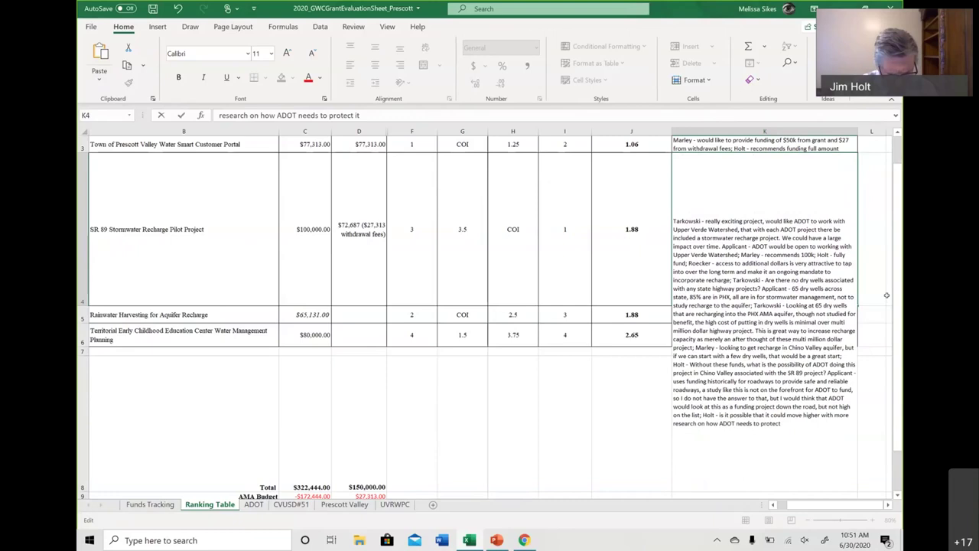
{"action": "type", "text": "s roads"}
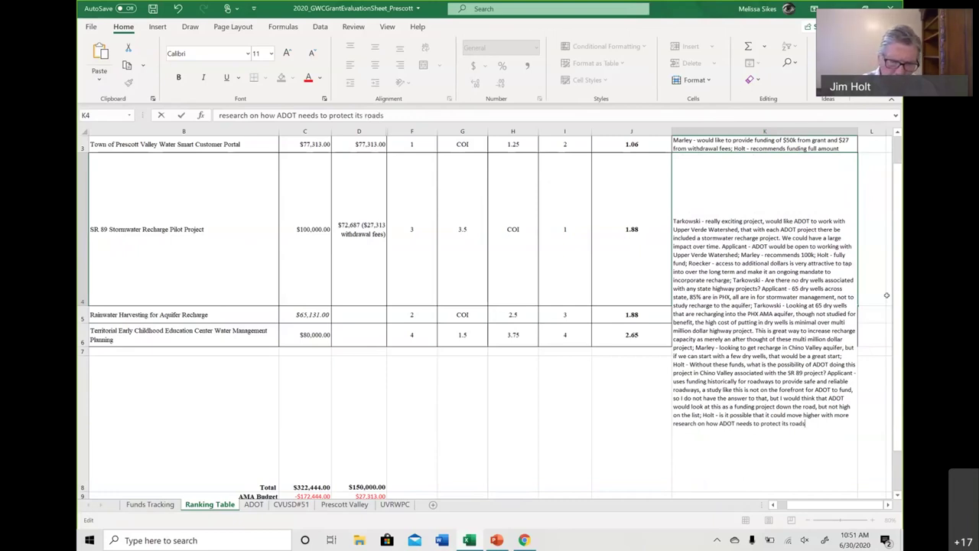
Step: Add "while aslo recharging the aquifer" to the chair's question in the SR 89 comments
{"action": "type", "text": " w"}
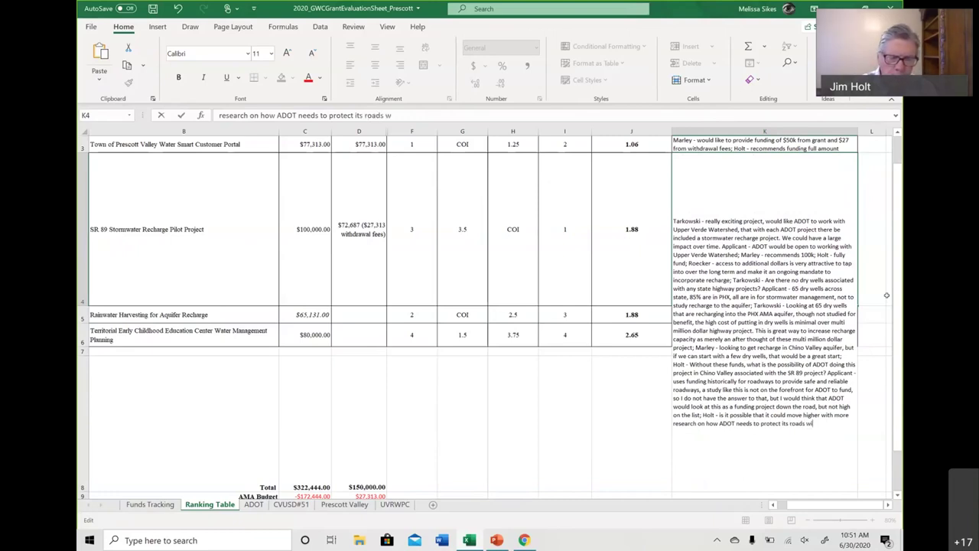
{"action": "type", "text": "hile aslo"}
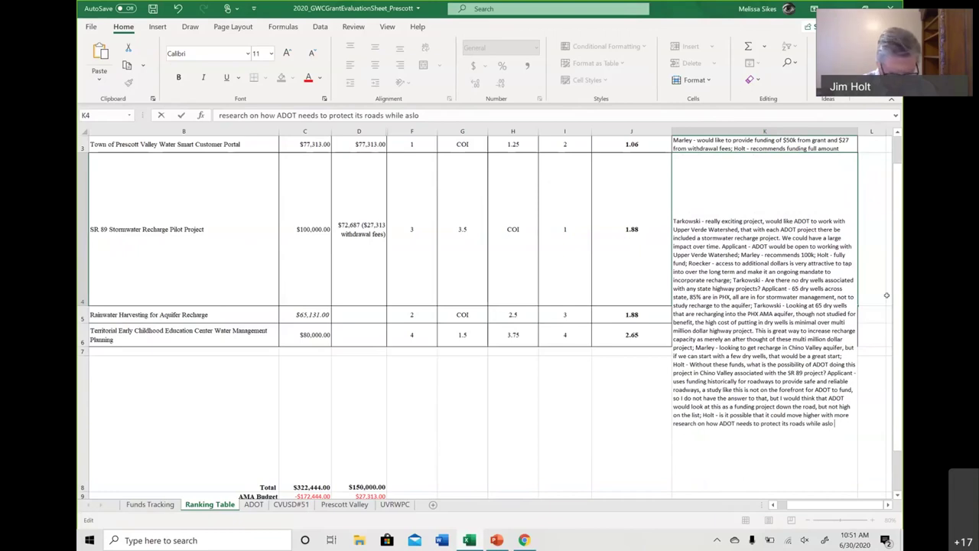
{"action": "type", "text": " recha"}
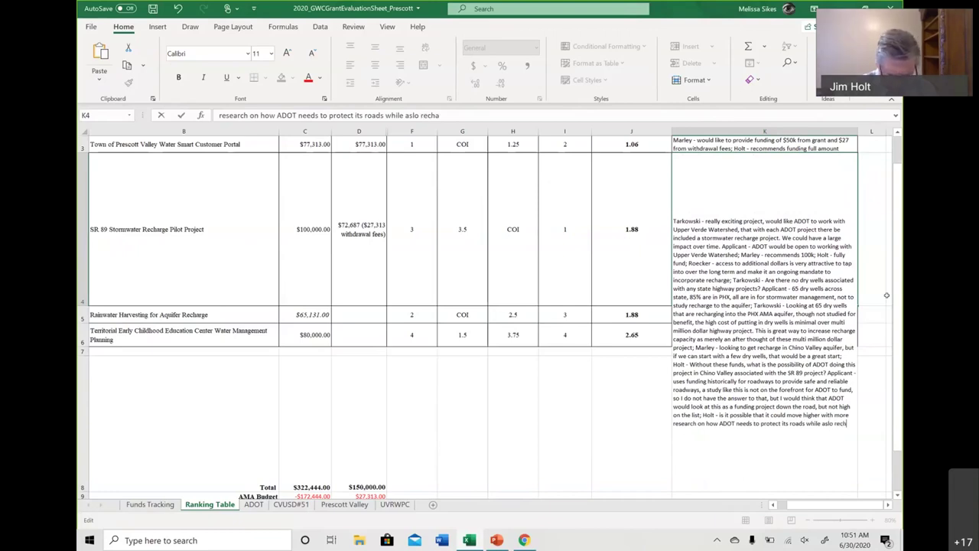
{"action": "type", "text": "rgi"}
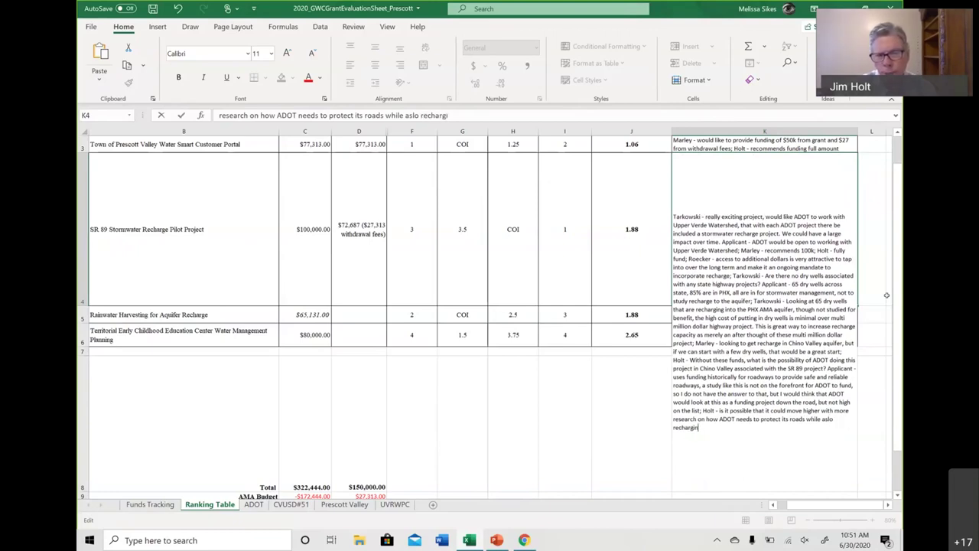
{"action": "type", "text": "ng the auiqfer"}
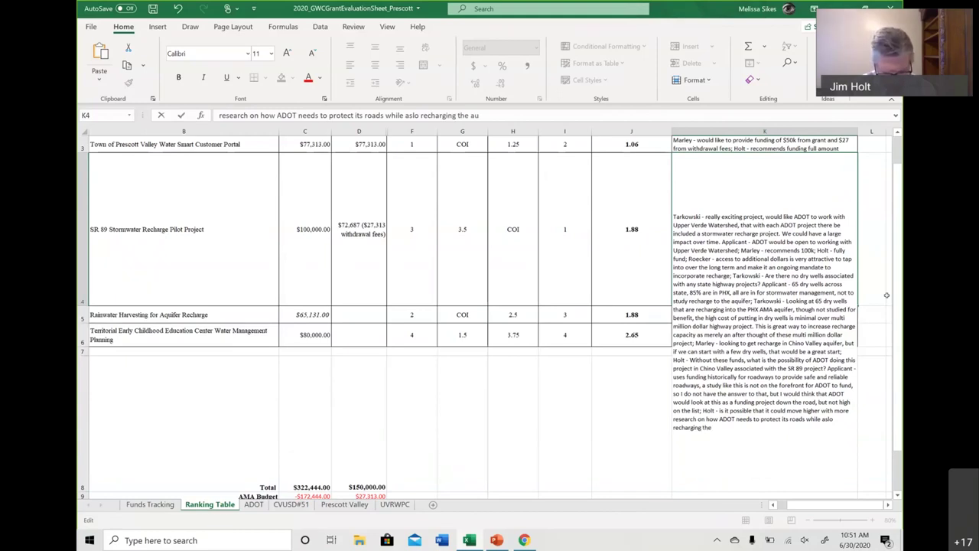
{"action": "key", "text": "BackSpace"}
{"action": "key", "text": "BackSpace"}
{"action": "key", "text": "BackSpace"}
{"action": "key", "text": "BackSpace"}
{"action": "key", "text": "BackSpace"}
{"action": "key", "text": "BackSpace"}
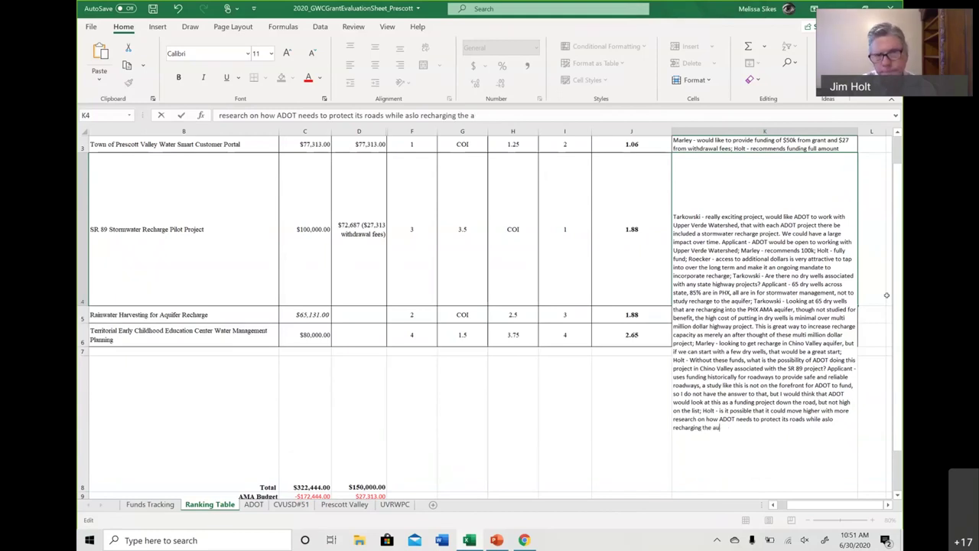
{"action": "type", "text": "quifer"}
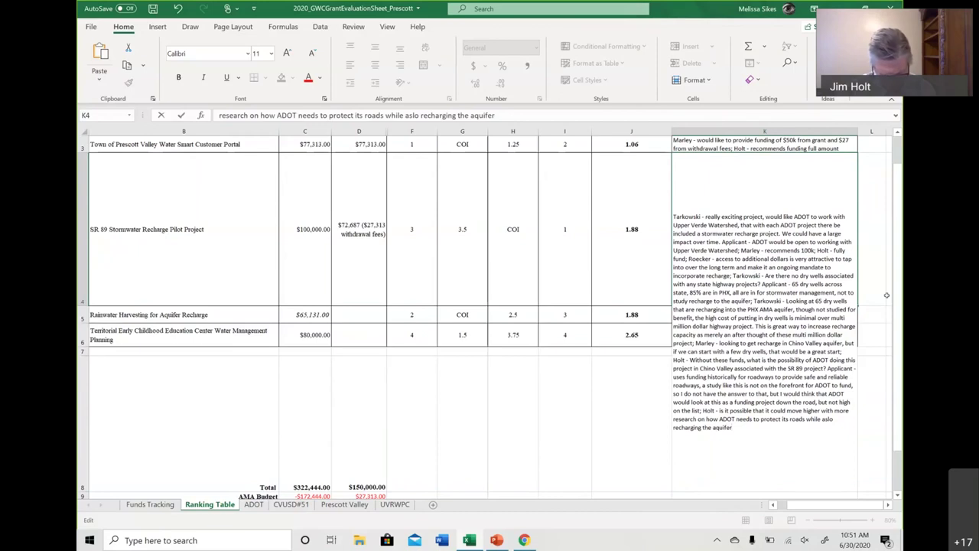
Step: Add "Is there a way to increase priority?" and the applicant's reply "willing to partner with whoever would like to partner." to the SR 89 comments
{"action": "type", "text": ". Is there a way to "}
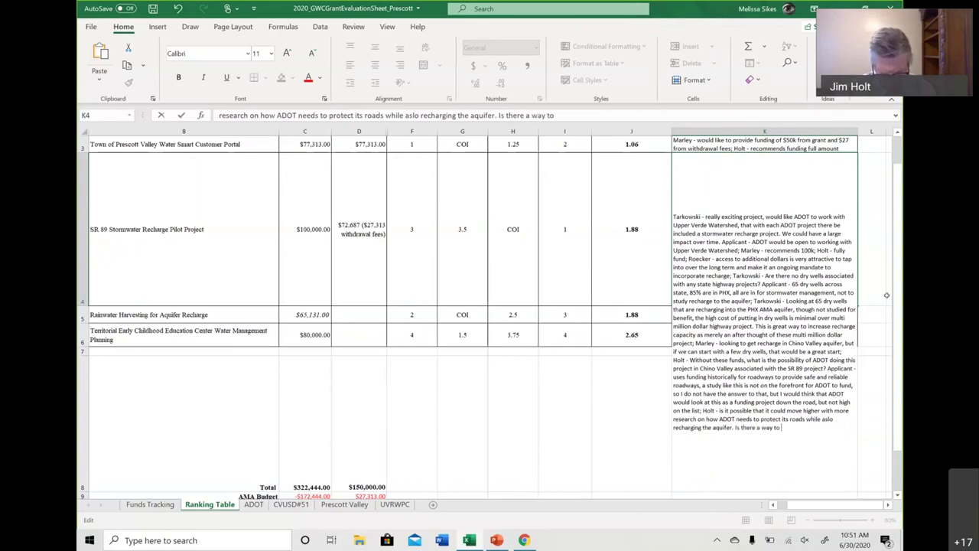
{"action": "type", "text": "increase priority? Applicant -"}
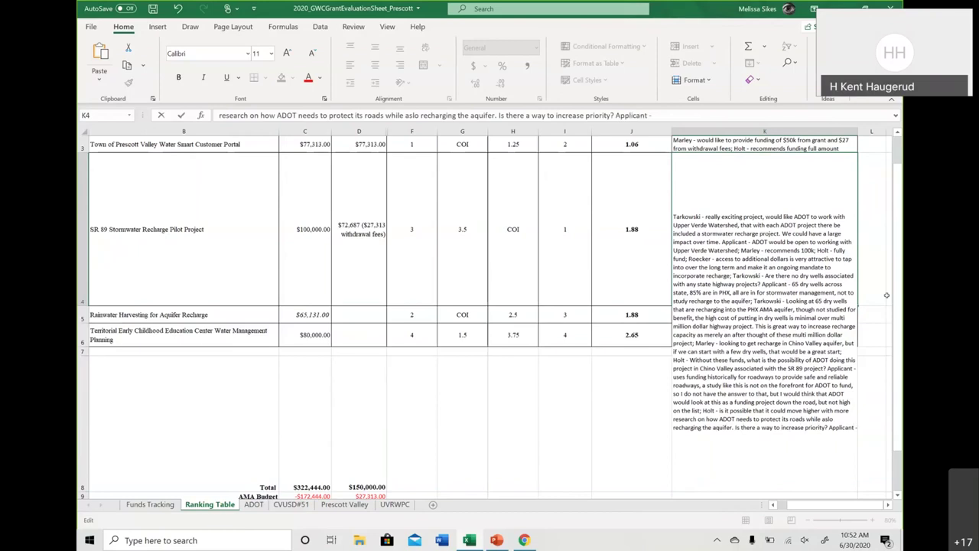
{"action": "type", "text": " willing to ar"}
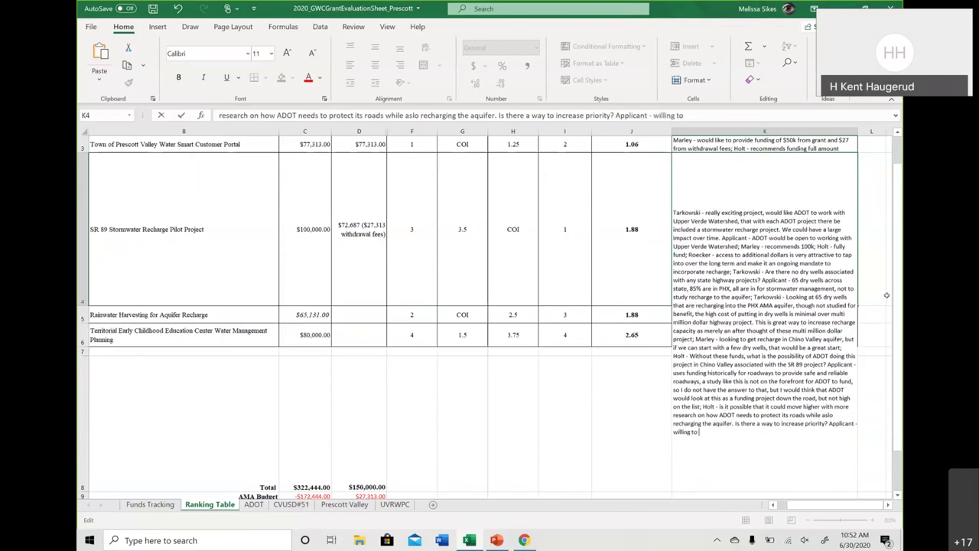
{"action": "key", "text": "BackSpace"}
{"action": "key", "text": "BackSpace"}
{"action": "type", "text": "partner with whoever wo"}
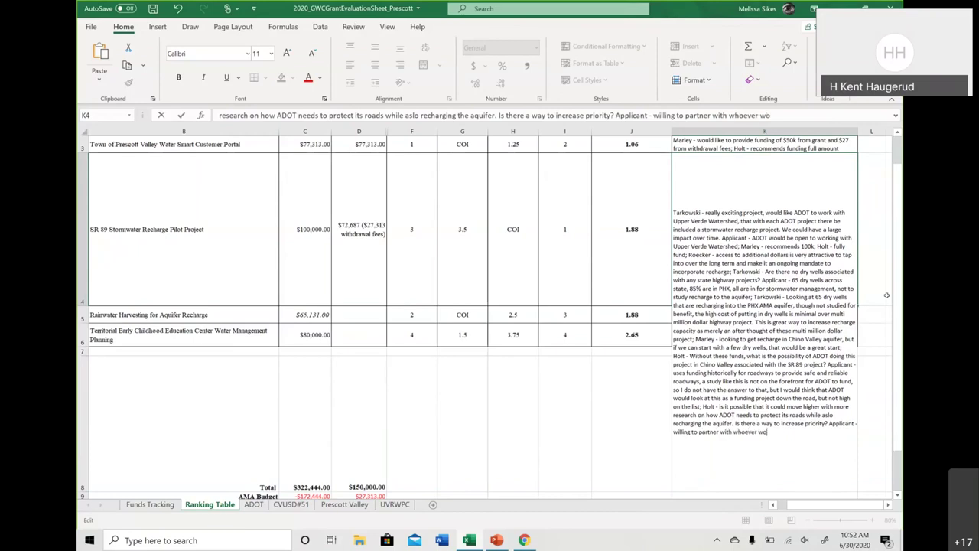
{"action": "type", "text": "uld like to partner."}
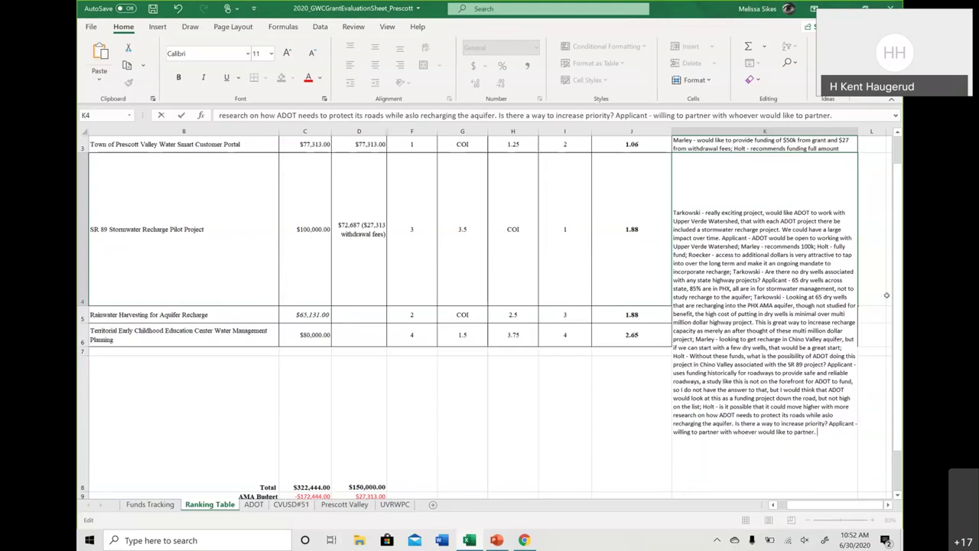
Step: Extend the applicant's reply with "89 collects a lot more stormwater if did not have stormwater infrastructure. If we had"
{"action": "type", "text": "89 collects a lot more so"}
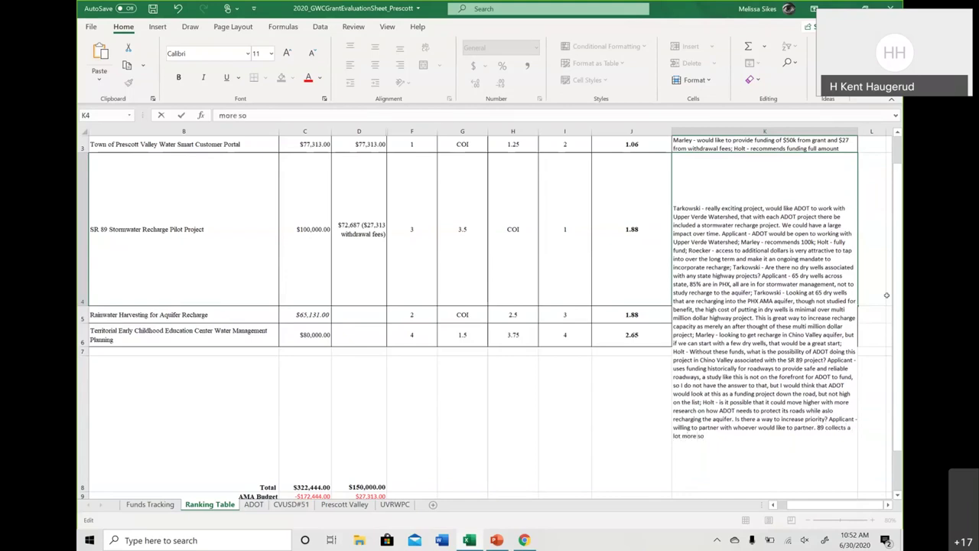
{"action": "type", "text": "ormwaer"}
{"action": "key", "text": "BackSpace"}
{"action": "key", "text": "BackSpace"}
{"action": "type", "text": "ter if"}
{"action": "type", "text": "id not have sot"}
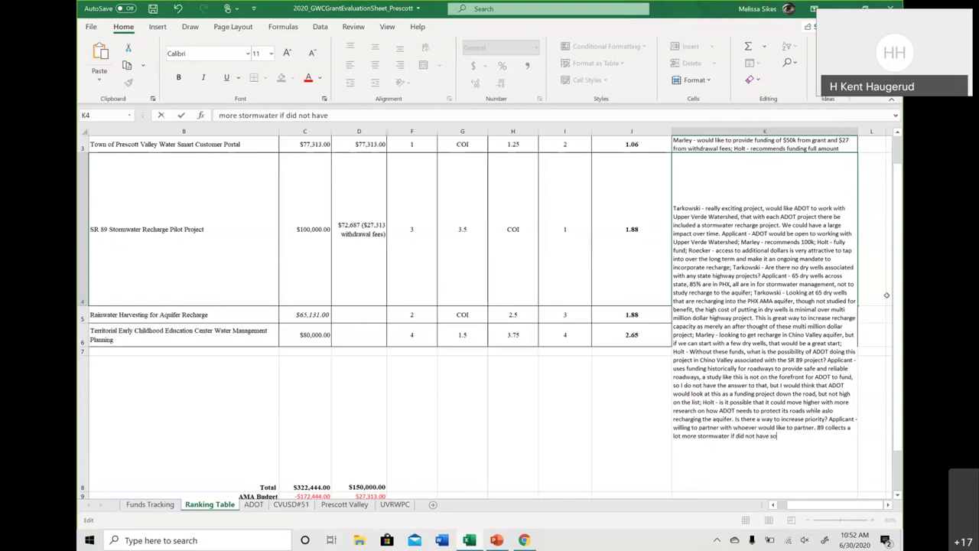
{"action": "key", "text": "BackSpace"}
{"action": "key", "text": "BackSpace"}
{"action": "type", "text": "tormwater infrastructure. If we had"}
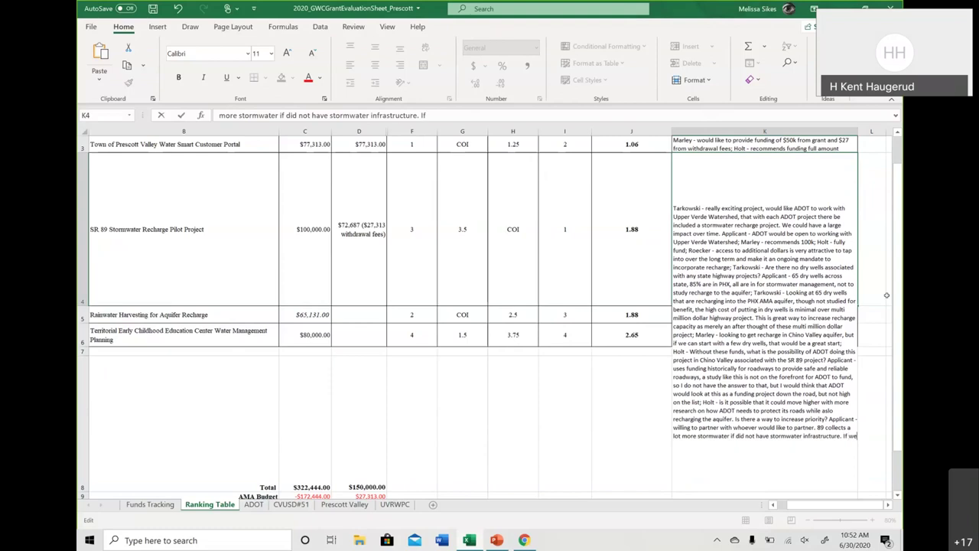
Step: Finish the applicant's sentence with "dry wells to study aquifer recharge, we could study this and provide more adequate recharge to the aquifer;"
{"action": "type", "text": " dry wells"}
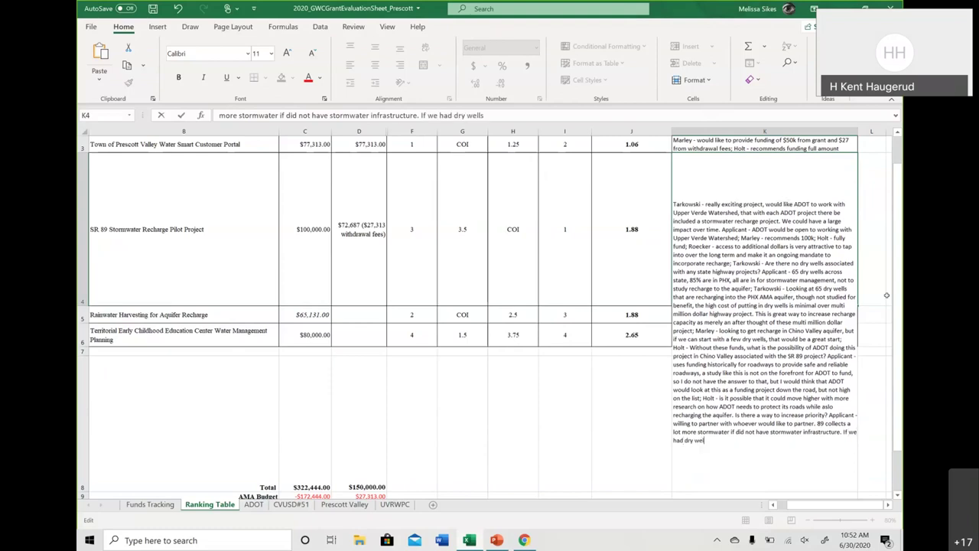
{"action": "type", "text": " to study aquifer recharge"}
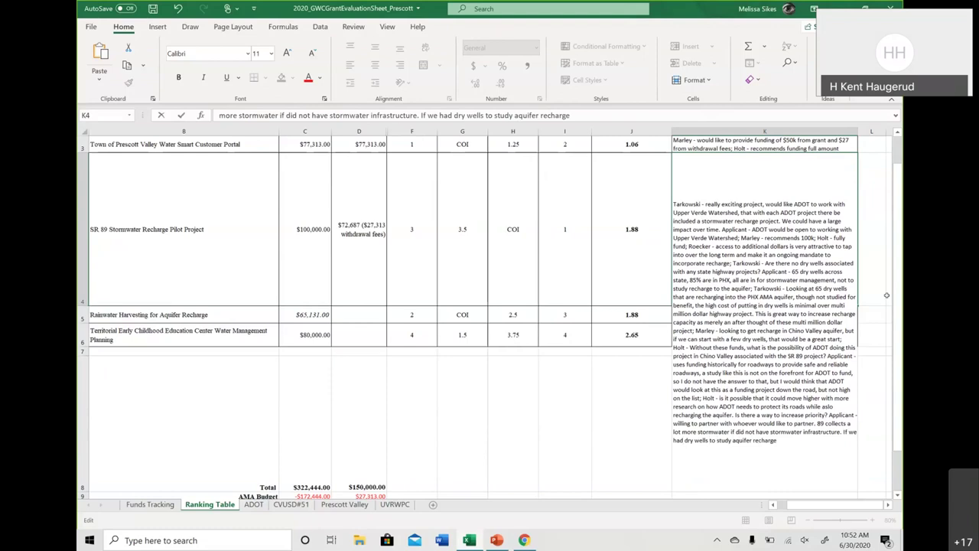
{"action": "type", "text": ", we could study this"}
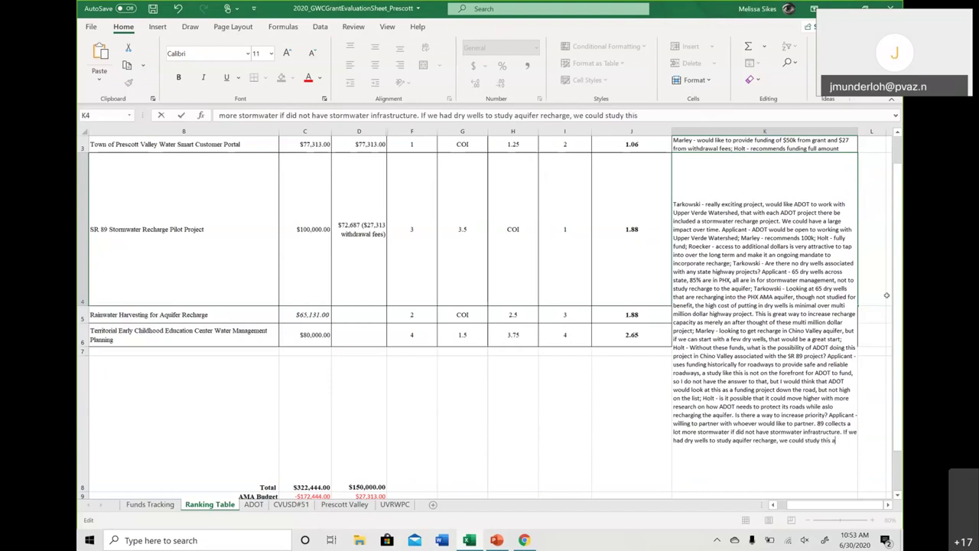
{"action": "type", "text": " and provide mor"}
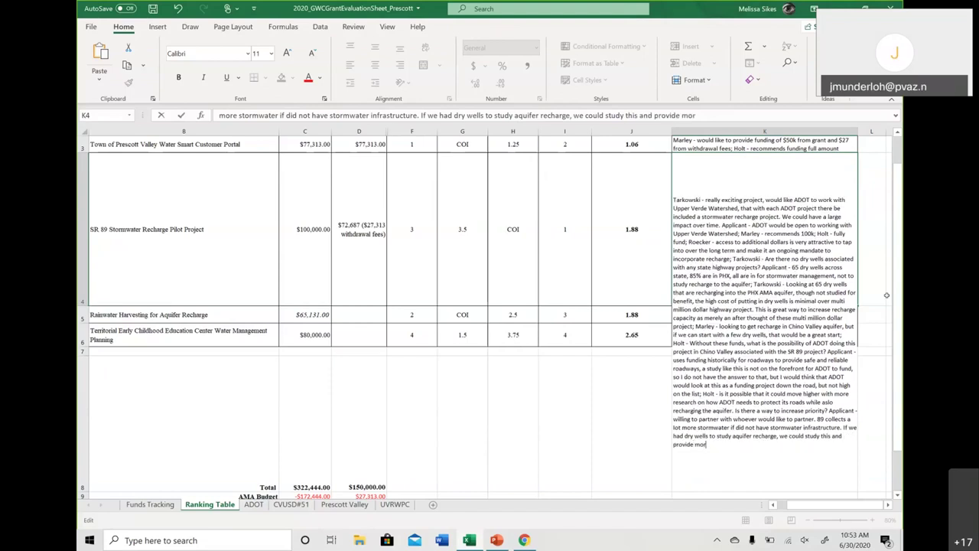
{"action": "type", "text": "e adequate reachreg"}
{"action": "key", "text": "BackSpace"}
{"action": "key", "text": "BackSpace"}
{"action": "key", "text": "BackSpace"}
{"action": "key", "text": "BackSpace"}
{"action": "key", "text": "BackSpace"}
{"action": "type", "text": "charge to th"}
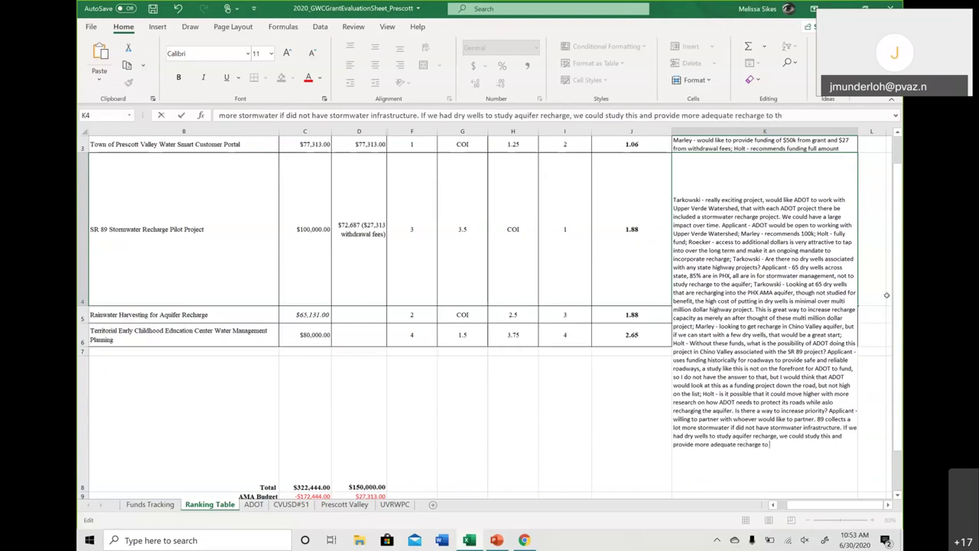
{"action": "type", "text": "e aquifer; R"}
Step: Append the third committee member's remark "merit is outstanding, implementing a plan with ADOT for stormwater recharge" to the SR 89 comments
{"action": "type", "text": "pa"}
{"action": "key", "text": "BackSpace"}
{"action": "key", "text": "BackSpace"}
{"action": "type", "text": "oa"}
{"action": "key", "text": "BackSpace"}
{"action": "type", "text": "ecker - "}
{"action": "type", "text": "merit is outsta"}
{"action": "type", "text": "nding"}
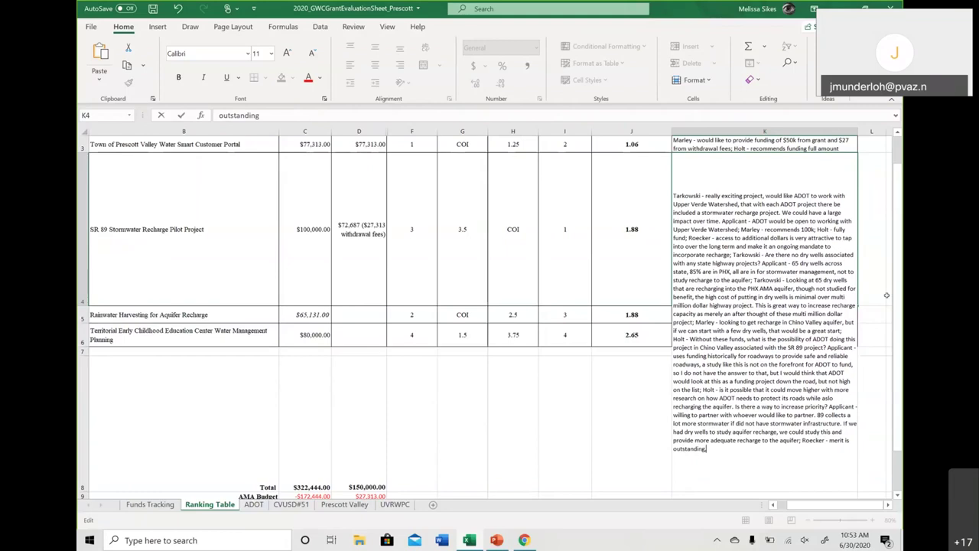
{"action": "type", "text": ", implementing a plan"}
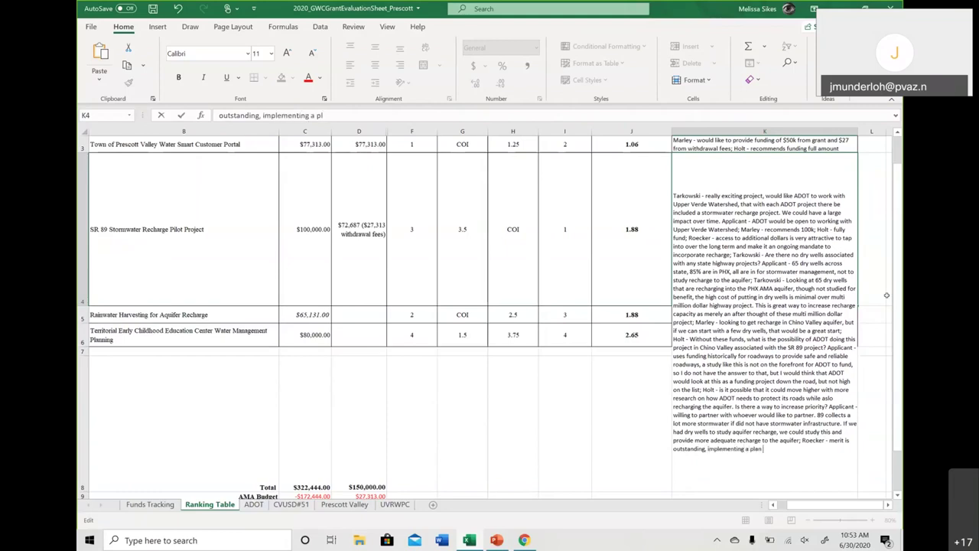
{"action": "type", "text": " with ADOT for stormwater rec"}
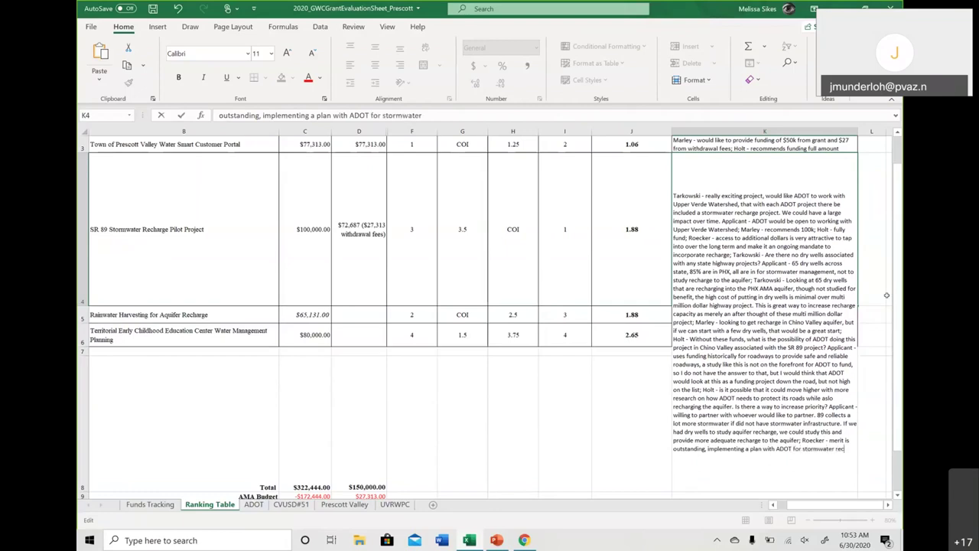
{"action": "type", "text": "harge"}
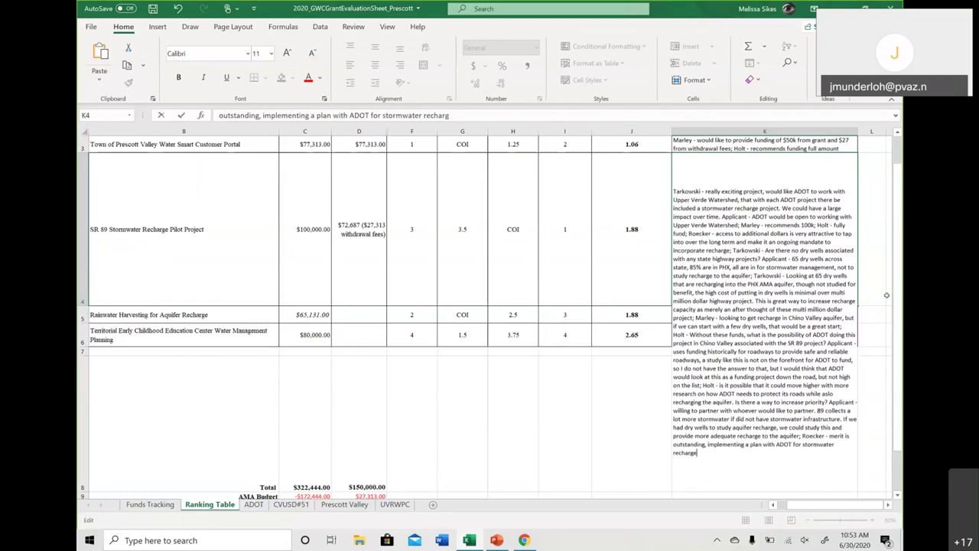
Step: Continue the remark with "needs legislation introduced next session to develop a statewide study to have the benefit of this project for Prescott AMA"
{"action": "type", "text": ", needs "}
{"action": "type", "text": "legi"}
{"action": "type", "text": "st"}
{"action": "type", "text": "lation intro"}
{"action": "type", "text": "duced ne"}
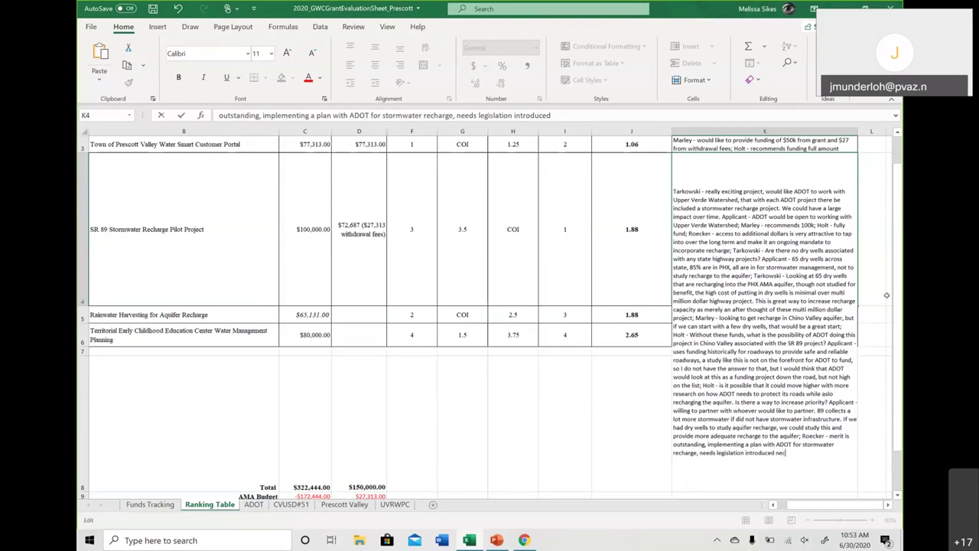
{"action": "type", "text": "xt sessions"}
{"action": "type", "text": "to develop a statewide st"}
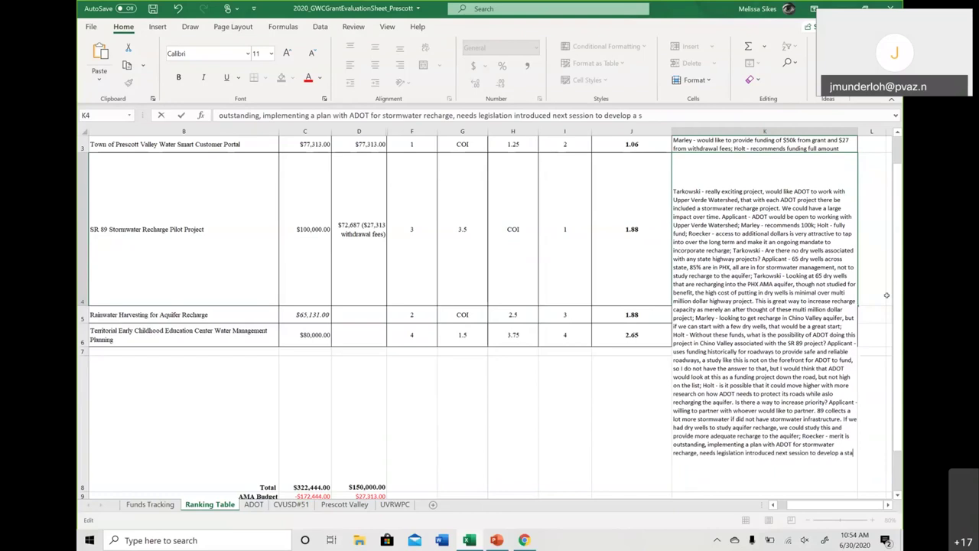
{"action": "type", "text": "udy t"}
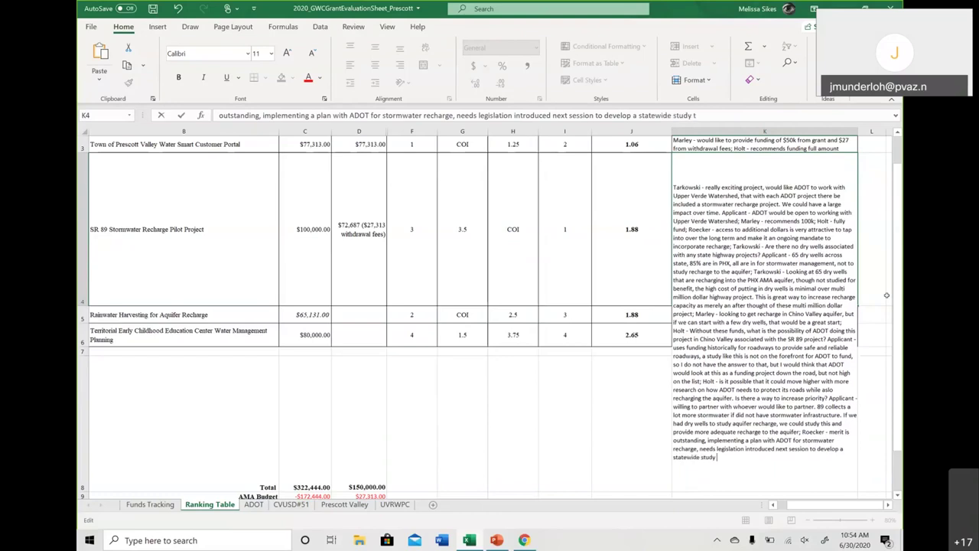
{"action": "type", "text": "o have the benefit of this pr"}
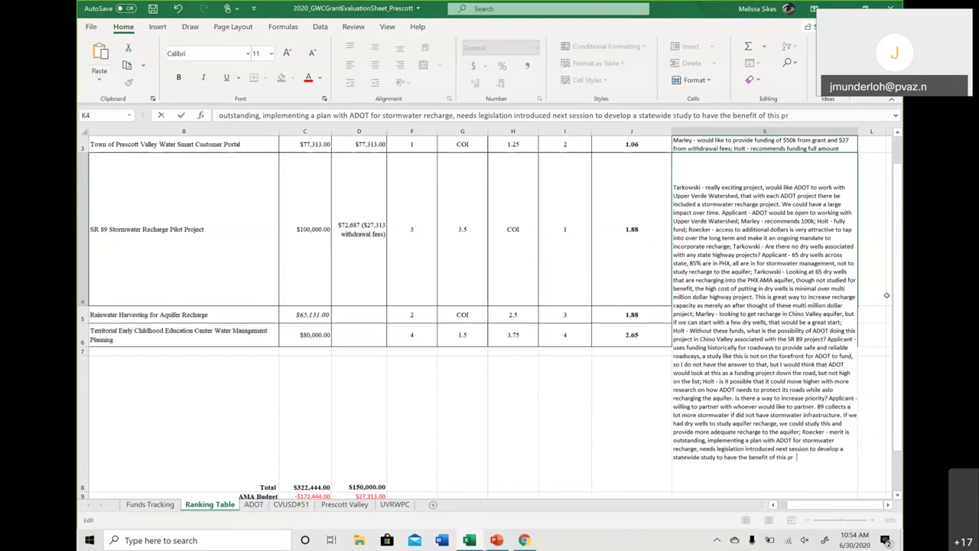
{"action": "type", "text": "oject for Prescott AMA"}
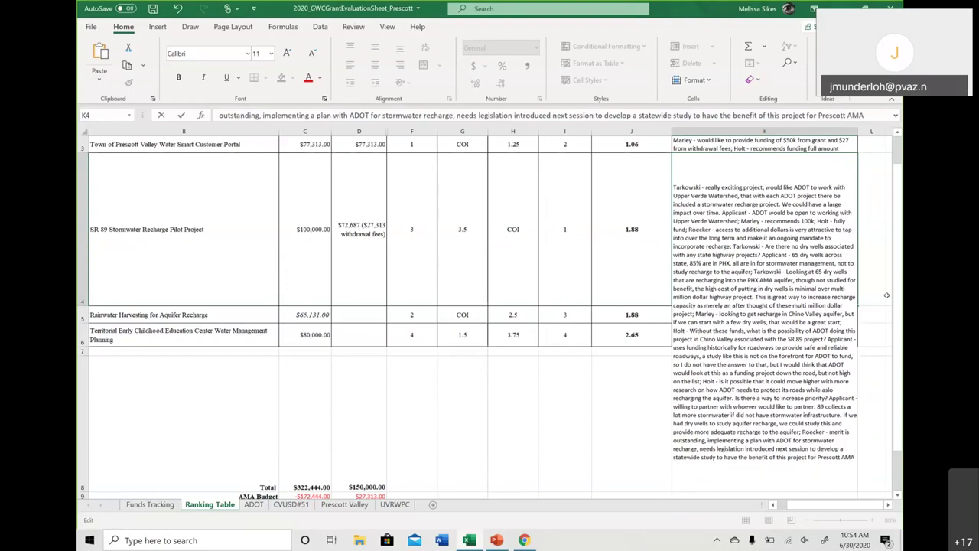
Step: Close the member's remark with "Would make more sense statewide." and commit the SR 89 comments
{"action": "type", "text": "."}
{"action": "key", "text": "alt+Return"}
{"action": "type", "text": "Would make more se"}
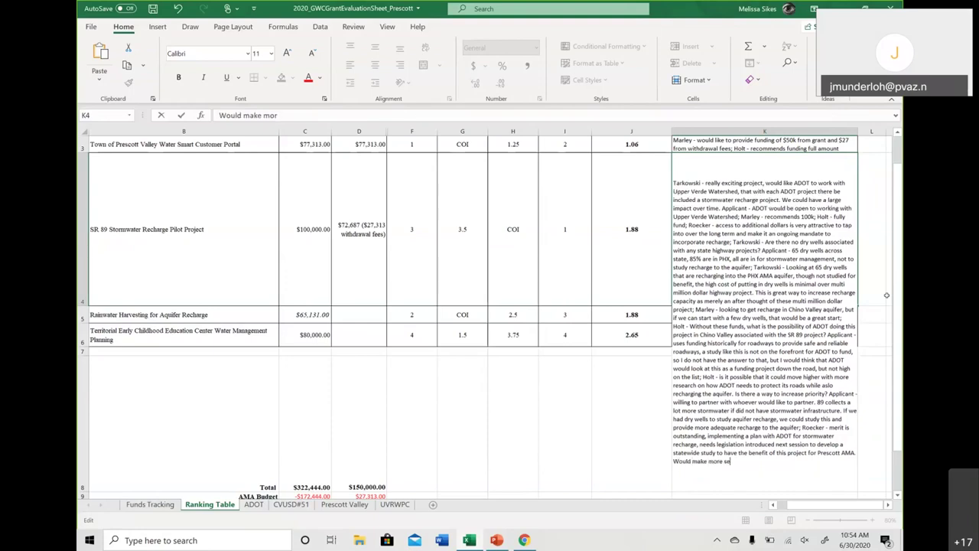
{"action": "type", "text": "nse statewide."}
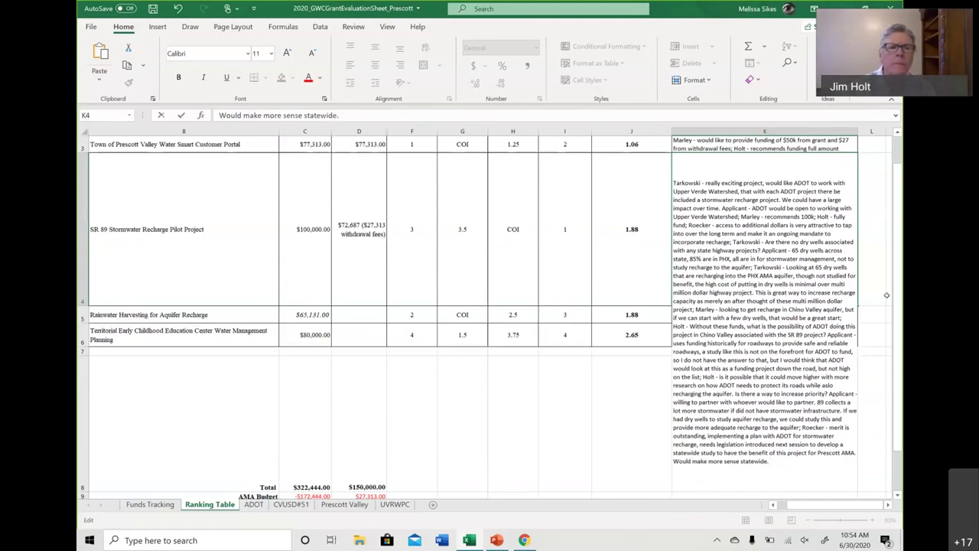
{"action": "left_click", "coordinate": [611, 335]}
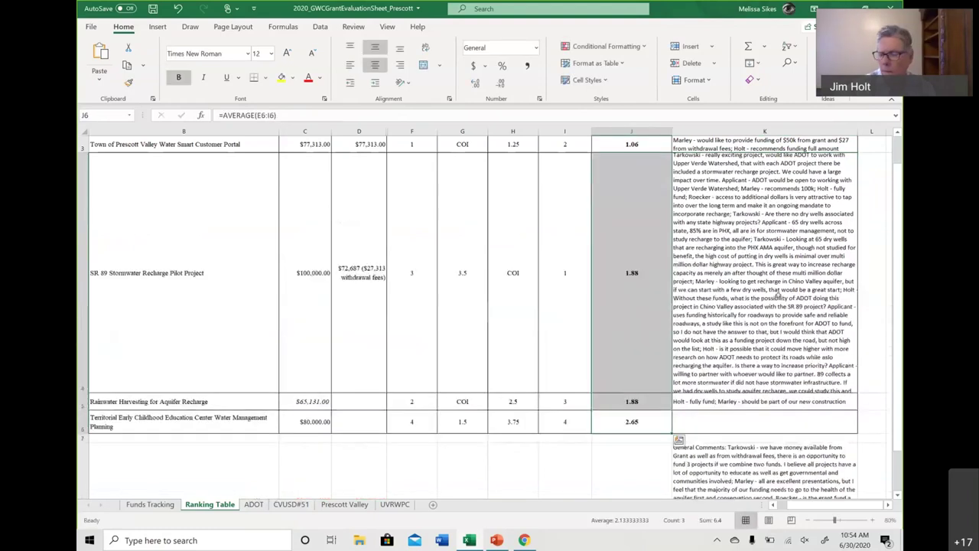
{"action": "key", "text": "Right"}
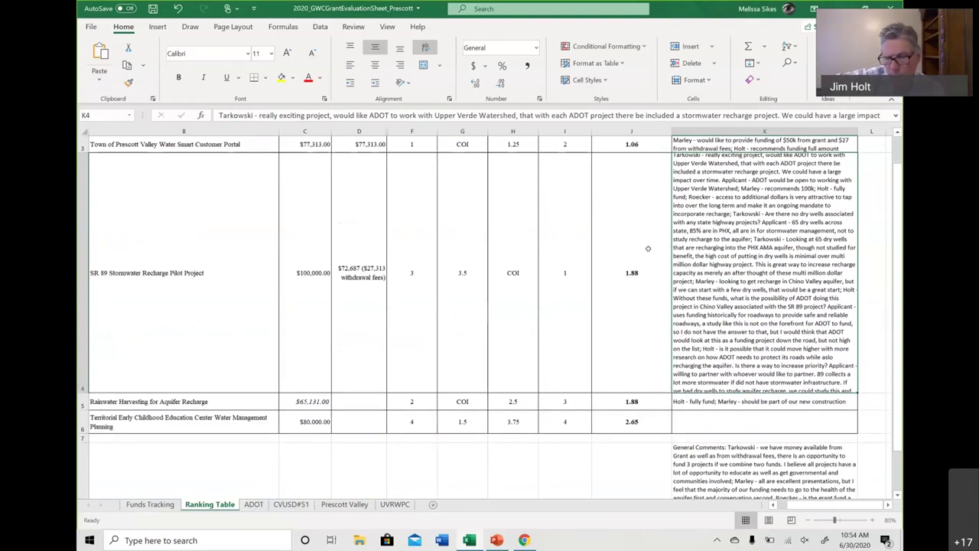
Step: Set the chair's rank to 3 for the Territorial Early Childhood Education Center project and 4 for the SR 89 Stormwater Recharge Pilot Project
{"action": "scroll", "coordinate": [648, 249], "scroll_direction": "up", "scroll_amount": 2}
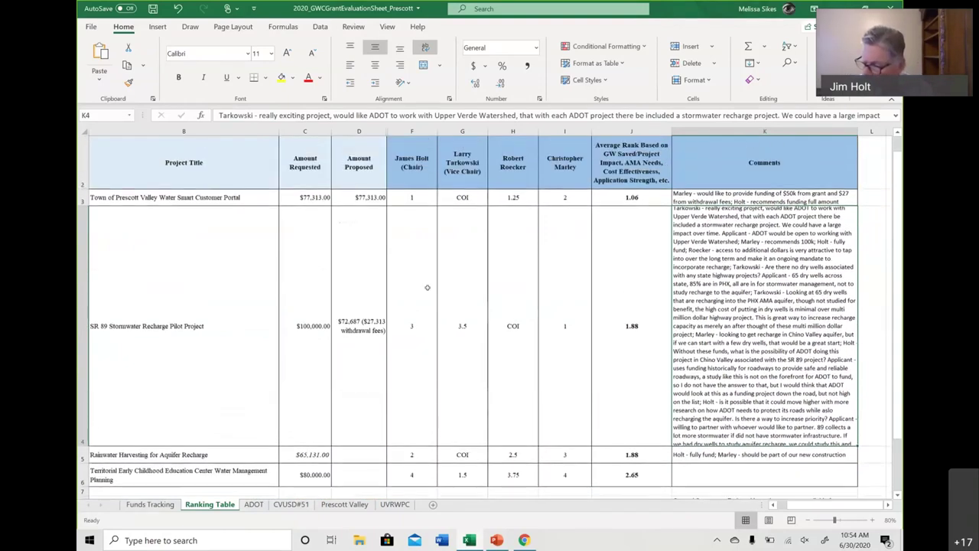
{"action": "left_click", "coordinate": [422, 303]}
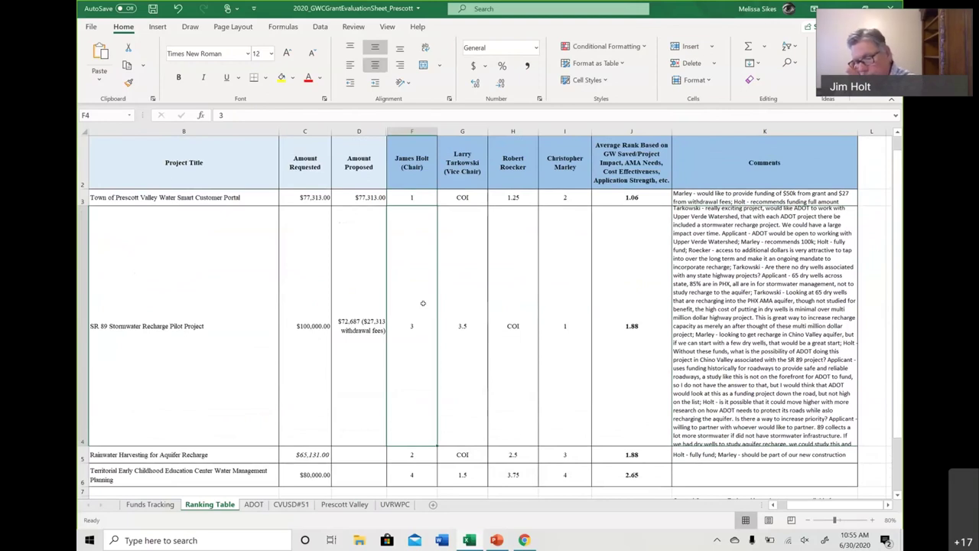
{"action": "key", "text": "Down"}
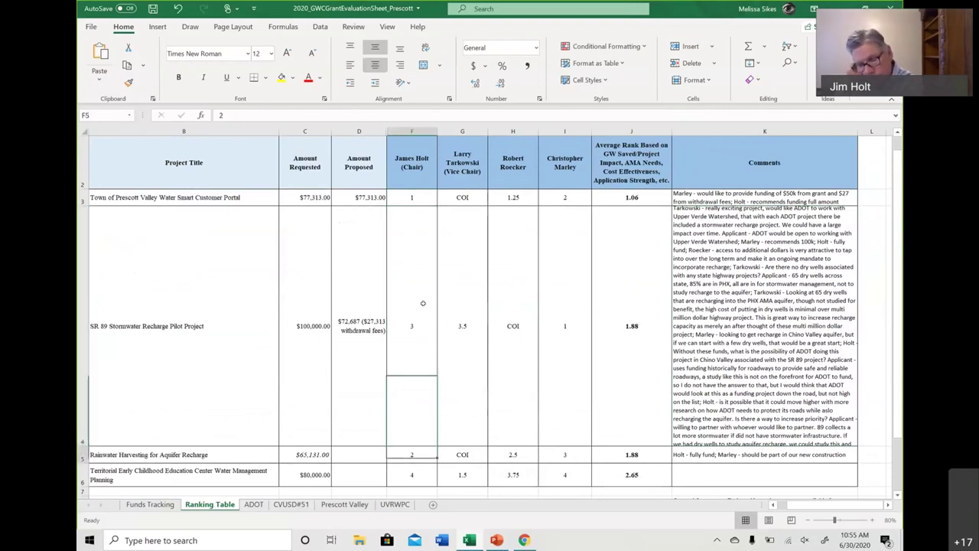
{"action": "type", "text": "3"}
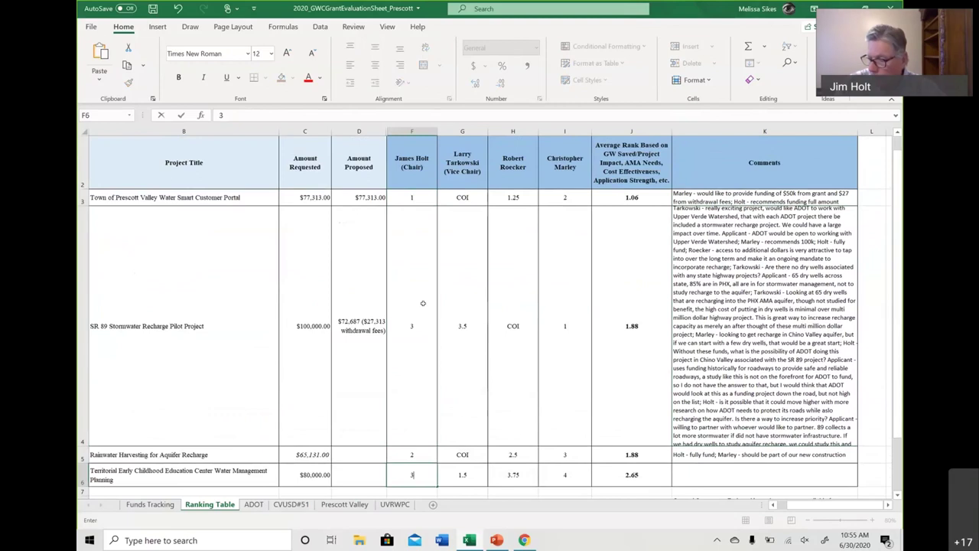
{"action": "key", "text": "Up"}
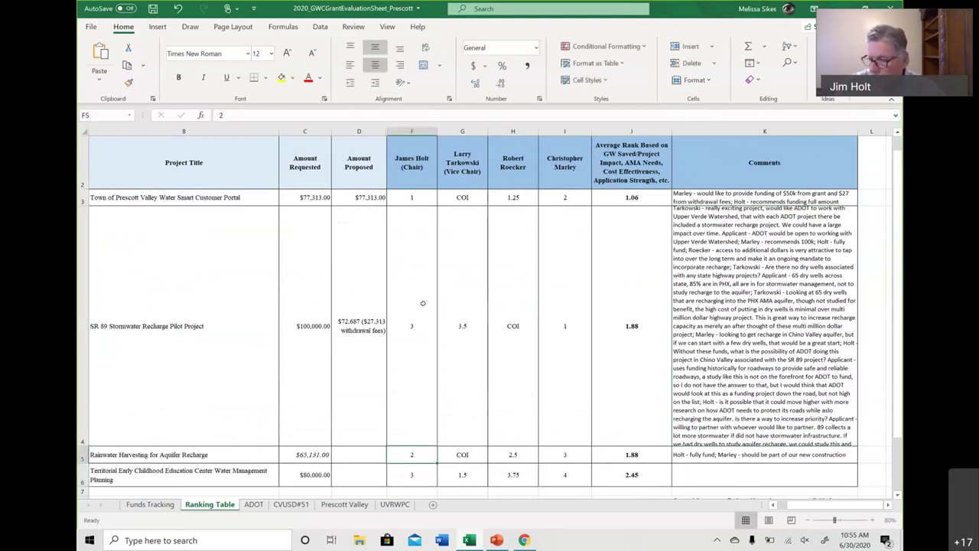
{"action": "key", "text": "Up"}
{"action": "type", "text": "4"}
{"action": "key", "text": "Return"}
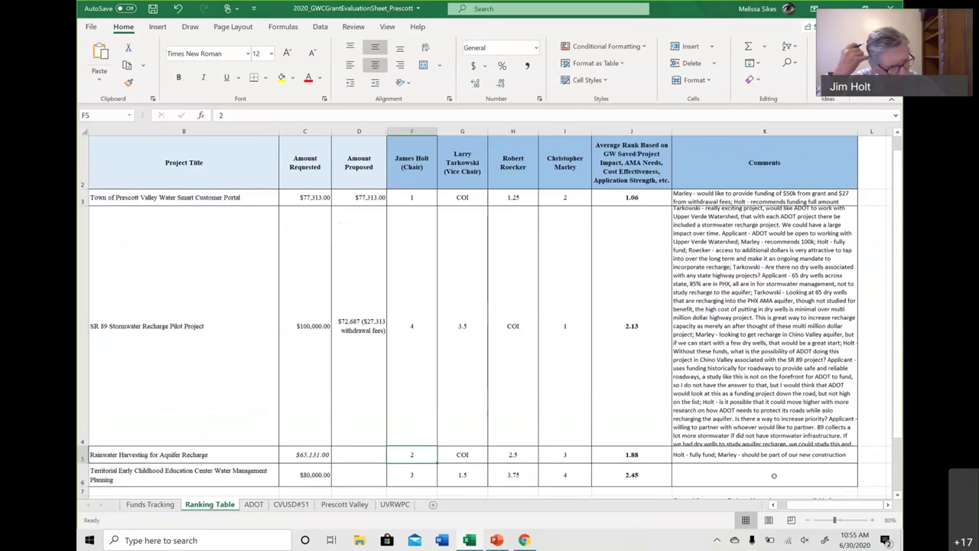
Step: Sort the four project rows by average rank, smallest to largest, treating the header row as headers
{"action": "left_click_drag", "start_coordinate": [773, 475], "coordinate": [222, 456]}
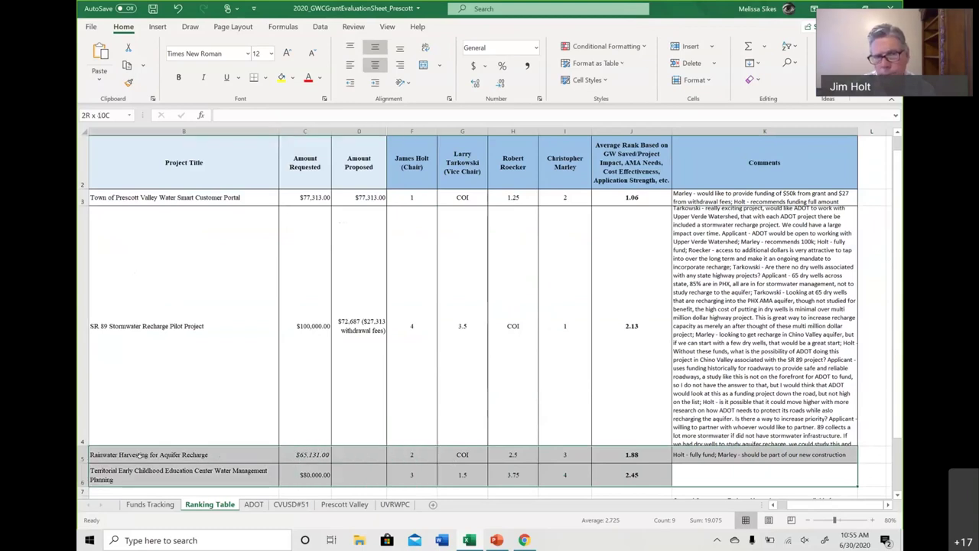
{"action": "left_click_drag", "start_coordinate": [140, 454], "coordinate": [88, 457]}
{"action": "left_click_drag", "start_coordinate": [106, 362], "coordinate": [143, 200]}
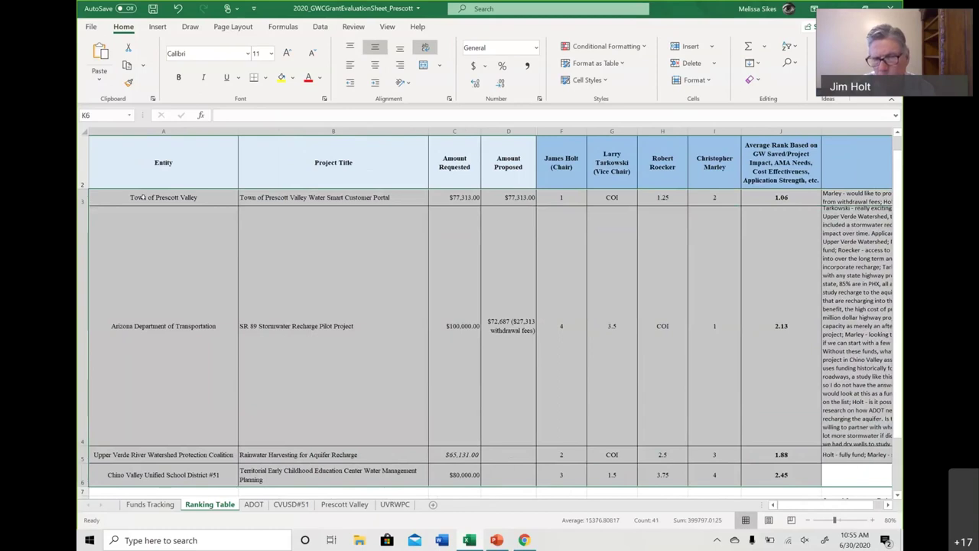
{"action": "left_click", "coordinate": [794, 47]}
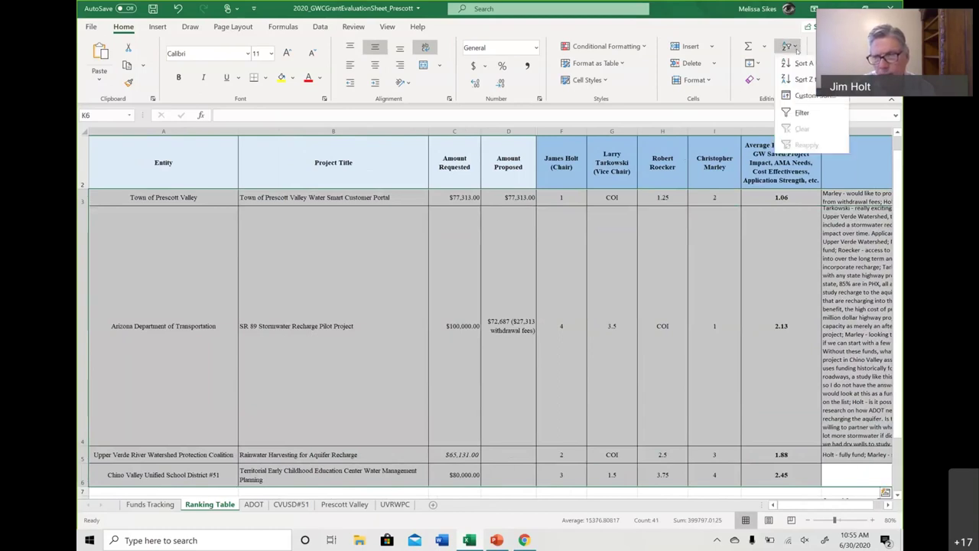
{"action": "left_click", "coordinate": [799, 96]}
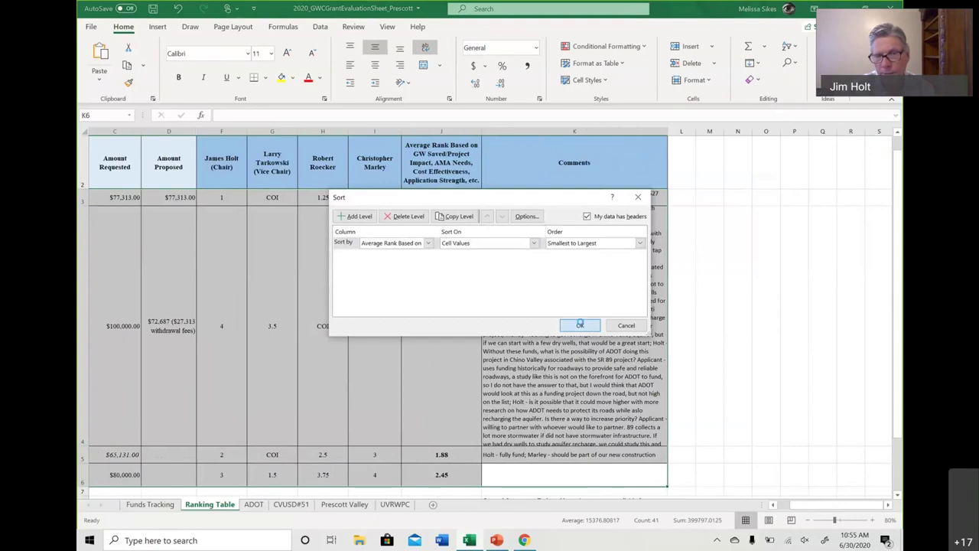
{"action": "left_click", "coordinate": [580, 324]}
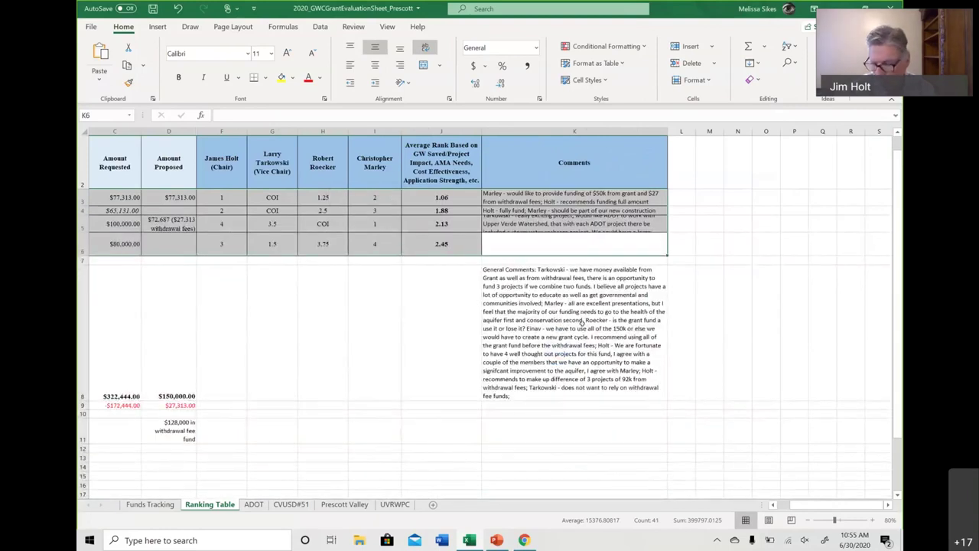
{"action": "left_click", "coordinate": [417, 392]}
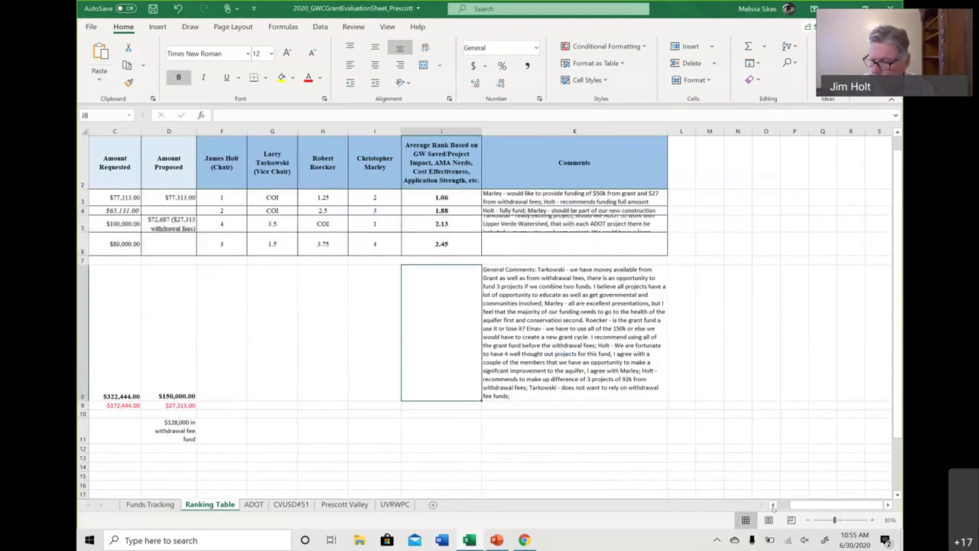
{"action": "left_click", "coordinate": [773, 506]}
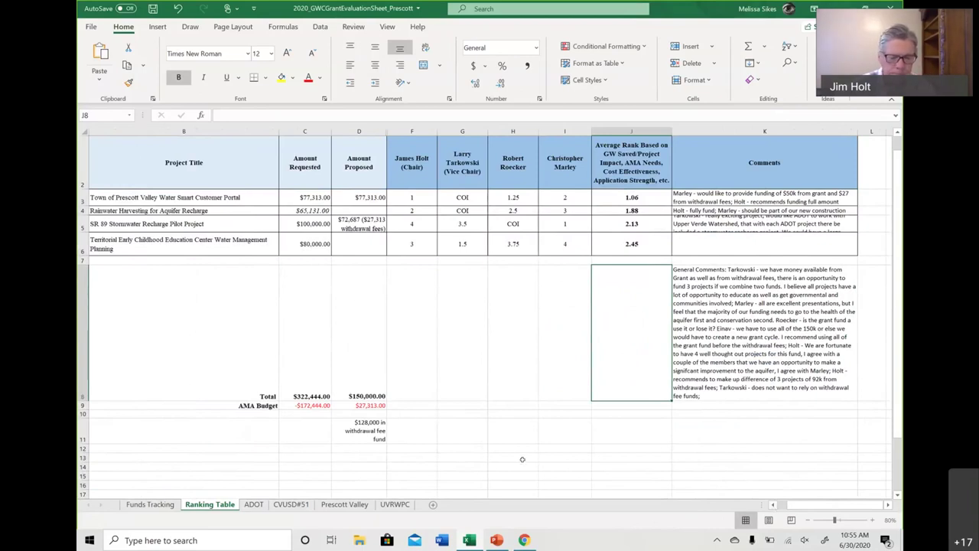
{"action": "left_click", "coordinate": [424, 349]}
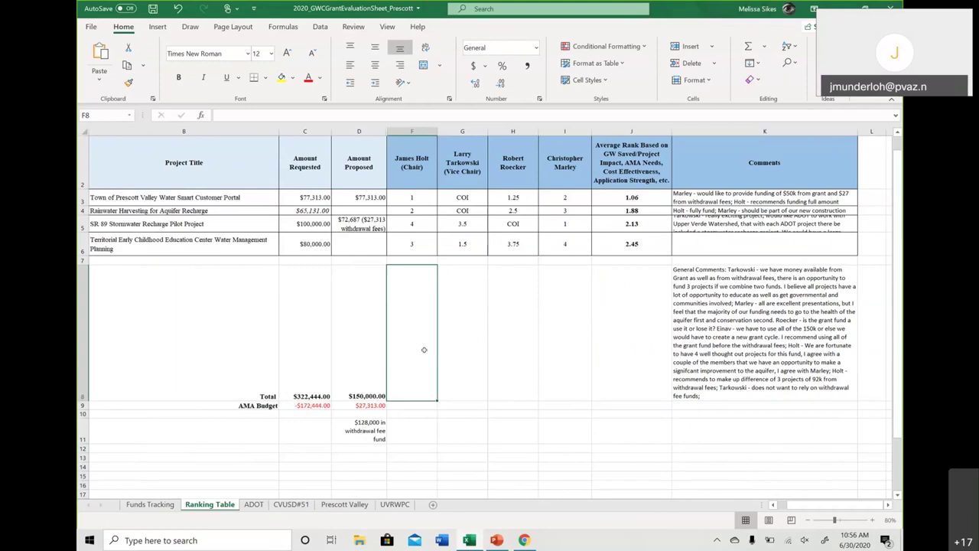
Step: Append the vice chair's question "is there interest in statewide project of the type of ADOT?" to the General Comments cell
{"action": "left_click", "coordinate": [718, 393]}
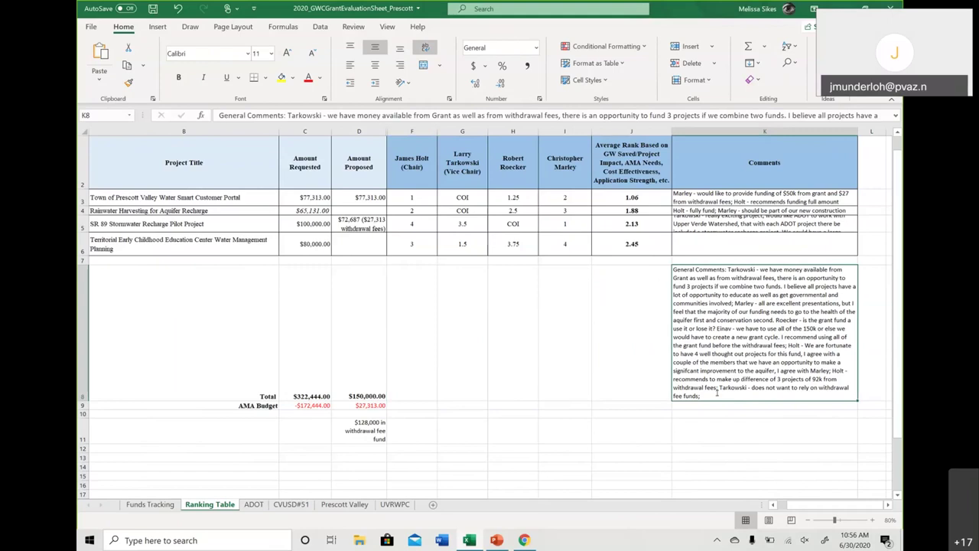
{"action": "double_click", "coordinate": [718, 394]}
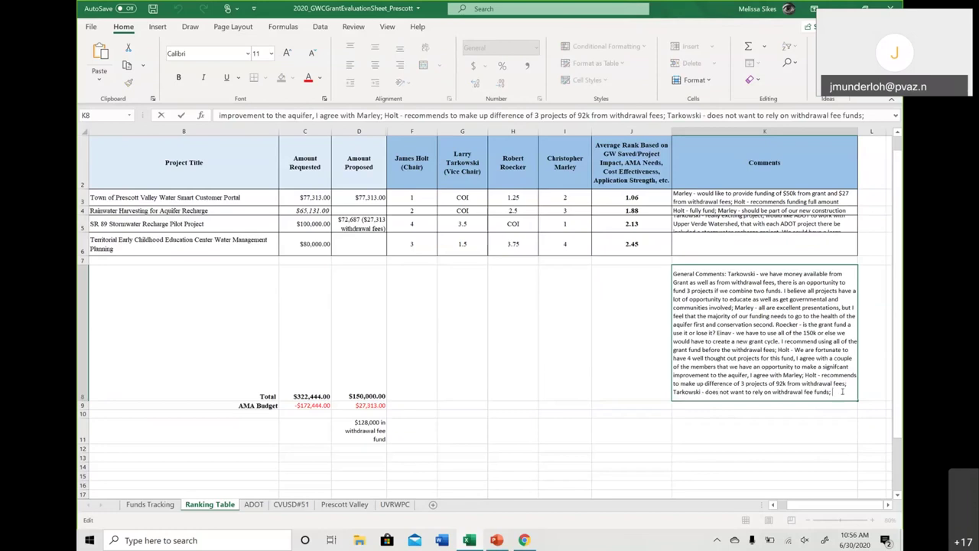
{"action": "type", "text": "al fee funds; Tarkow"}
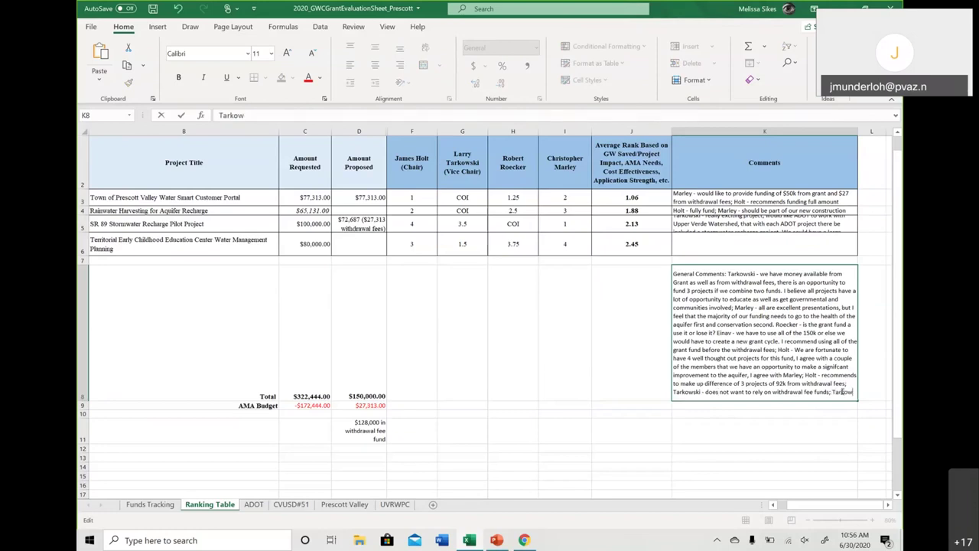
{"action": "type", "text": "ski"}
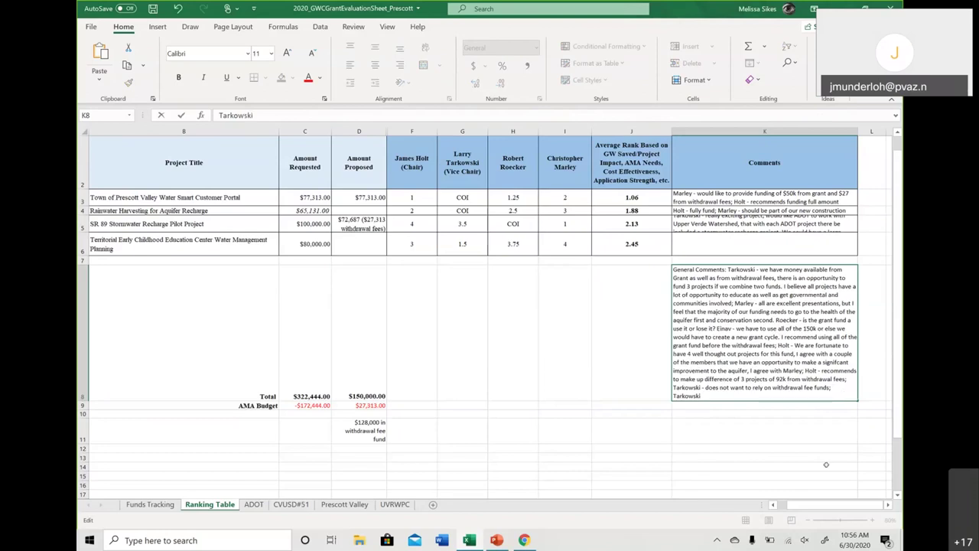
{"action": "type", "text": " - is there i"}
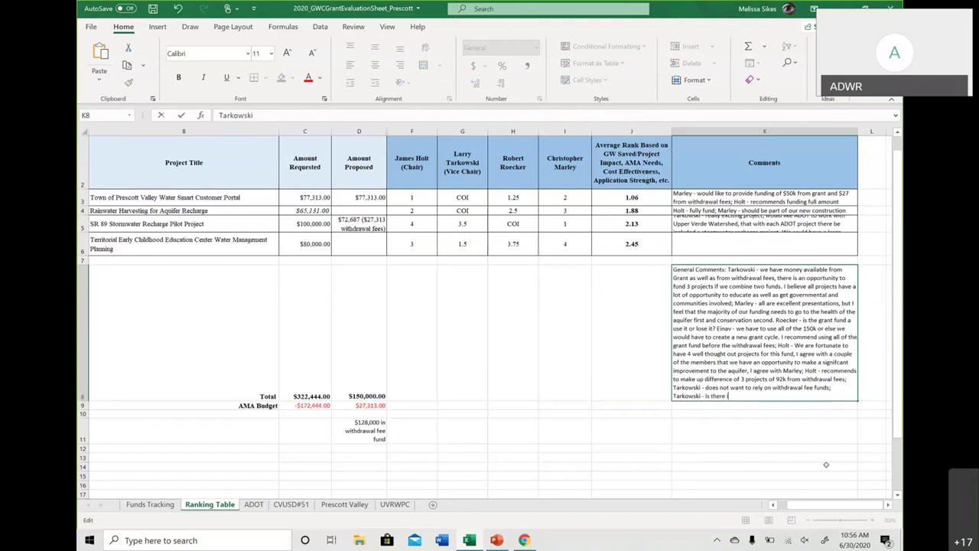
{"action": "type", "text": "nterest in statw"}
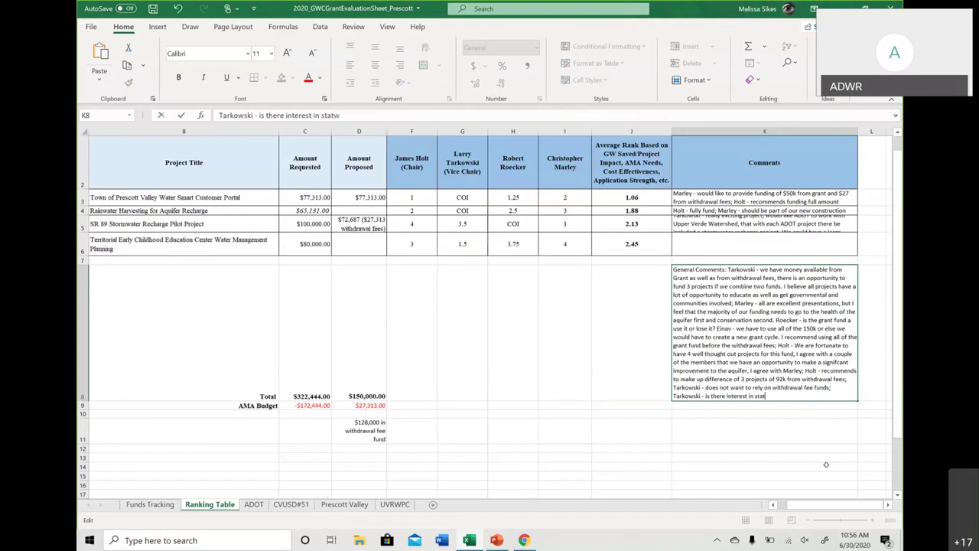
{"action": "key", "text": "BackSpace"}
{"action": "type", "text": "ewide project of ths"}
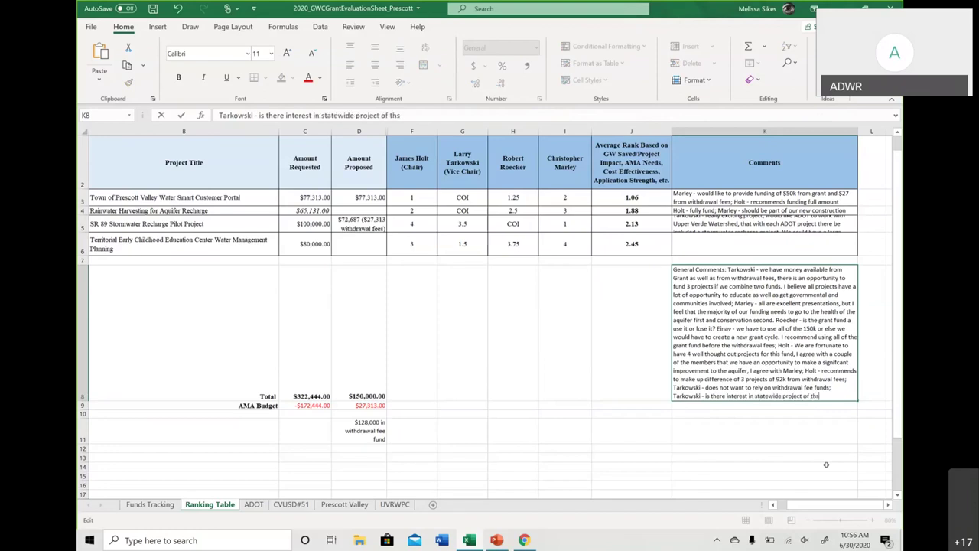
{"action": "key", "text": "BackSpace"}
{"action": "type", "text": "e type of ADOT?"}
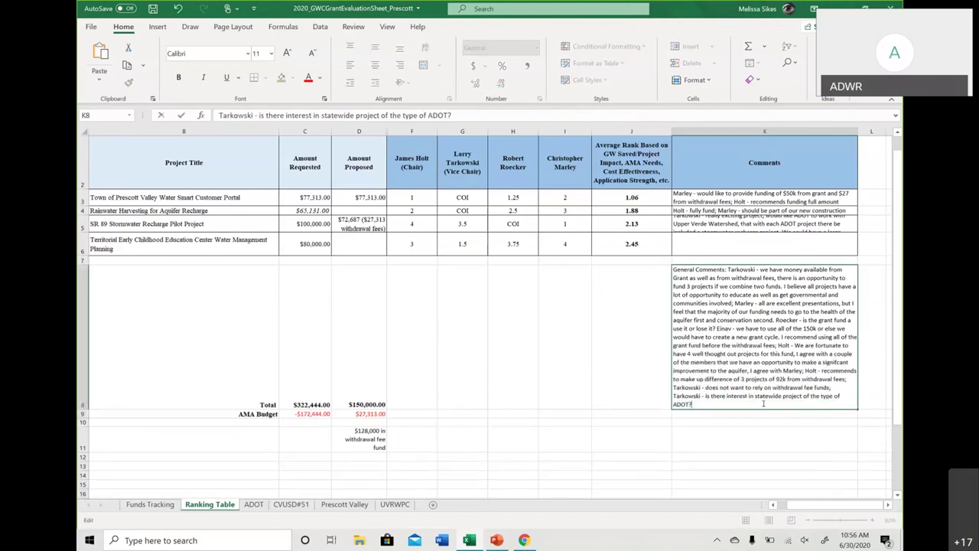
Step: Add the staff reply "cannot comment on statewide interest, we can only fund projects in the AMAs if we use withdrawal fees. The funds that"
{"action": "type", "text": " Wi"}
{"action": "key", "text": "BackSpace"}
{"action": "key", "text": "BackSpace"}
{"action": "type", "text": "Einav - cannot comment on statewide"}
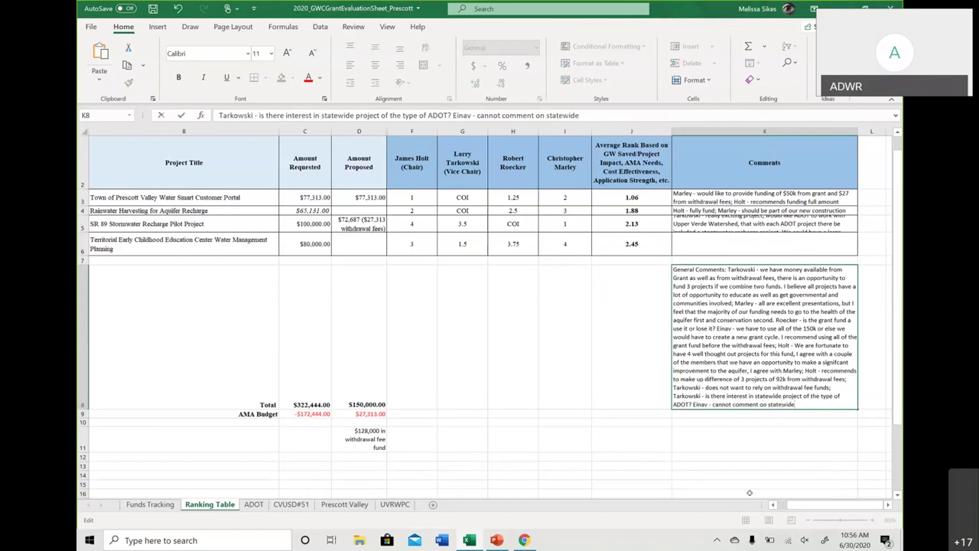
{"action": "type", "text": " interest, we can only fund projects in the AM"}
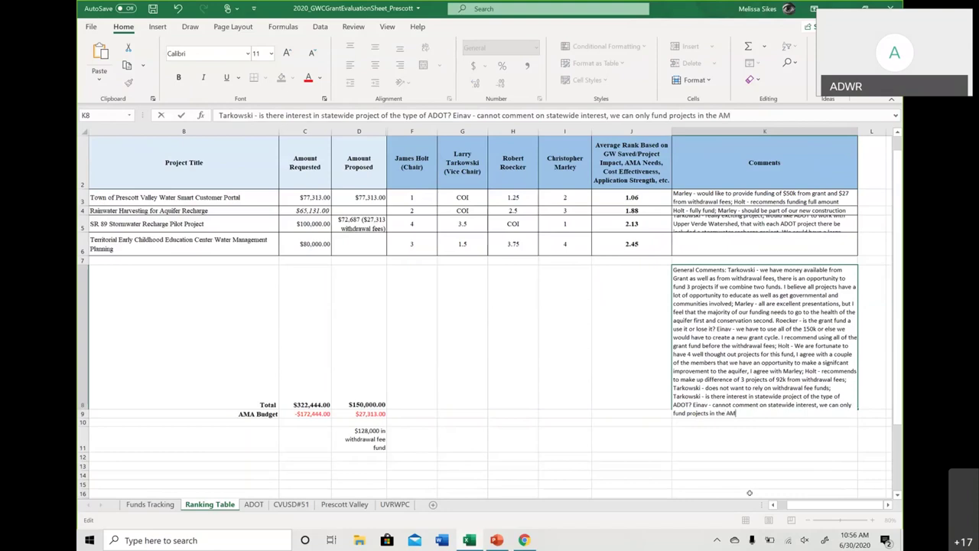
{"action": "type", "text": "As if we use wt"}
{"action": "key", "text": "BackSpace"}
{"action": "type", "text": "ithdraw"}
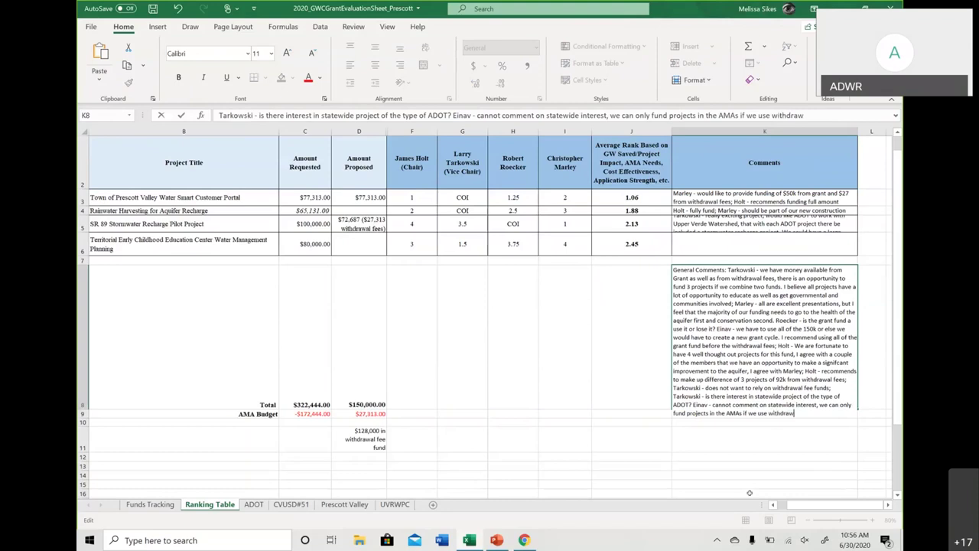
{"action": "type", "text": "al fees. The funds that"}
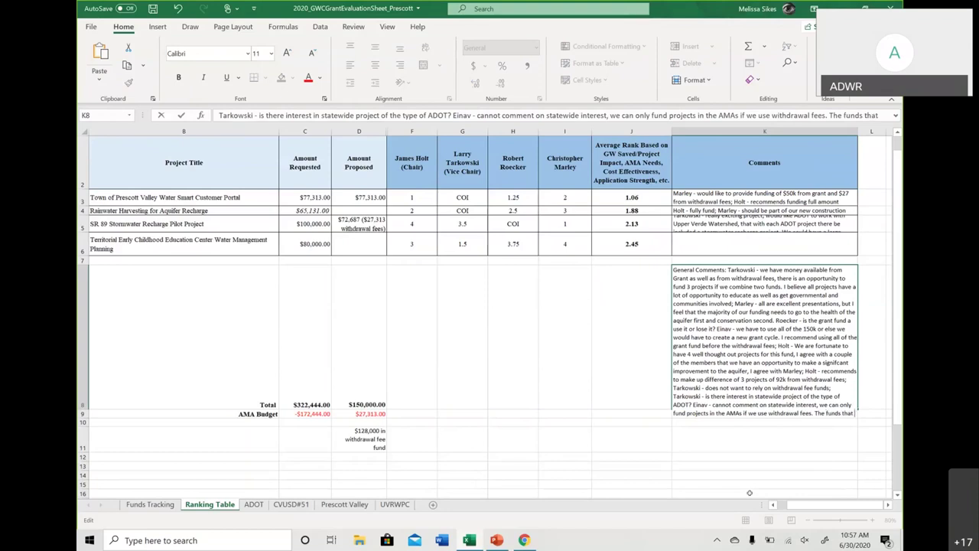
Step: Continue the staff reply with "ADWR has for statewide projects are limited. We can look into specific AMAs and fund in those AMAs."
{"action": "type", "text": " ADWR has"}
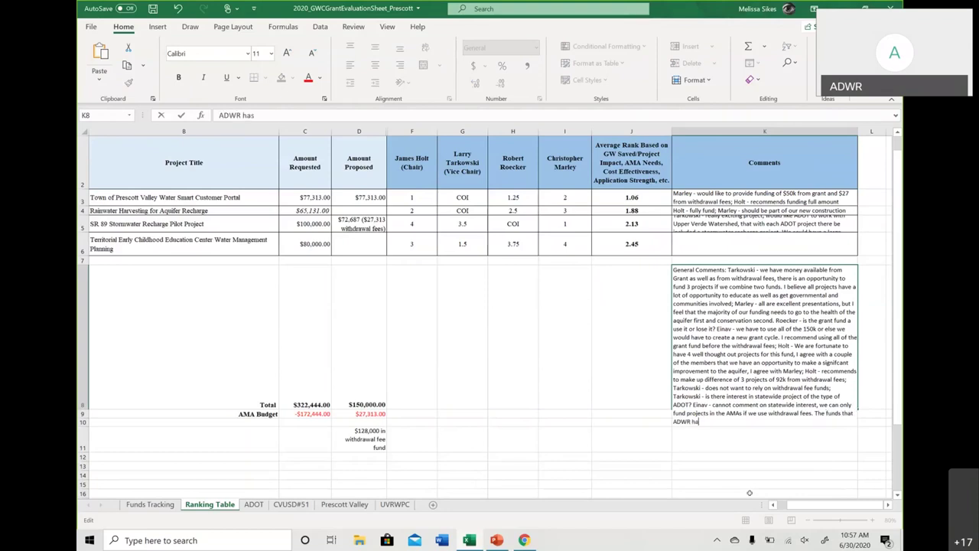
{"action": "type", "text": " for statewide proe"}
{"action": "key", "text": "BackSpace"}
{"action": "type", "text": "jects"}
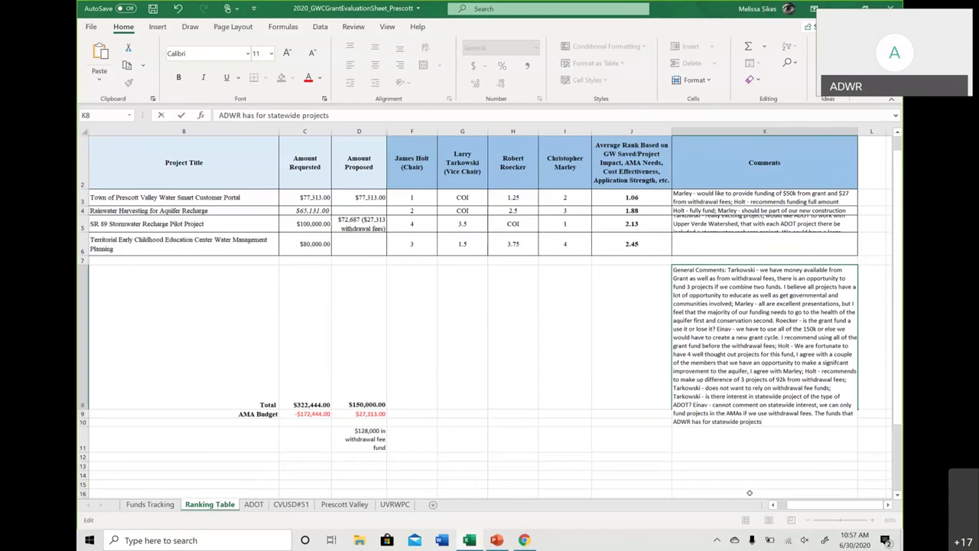
{"action": "type", "text": " are limited. We can look int"}
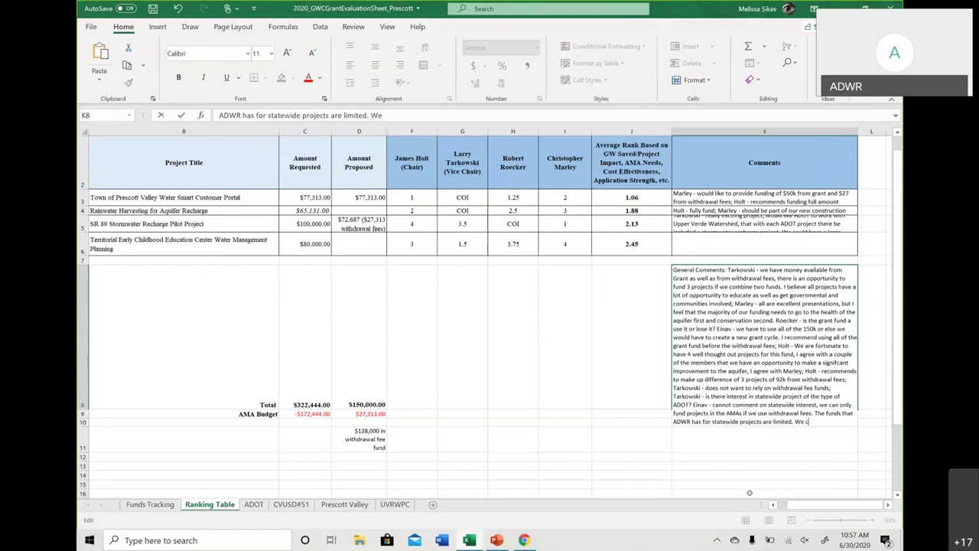
{"action": "type", "text": "o specific AMS"}
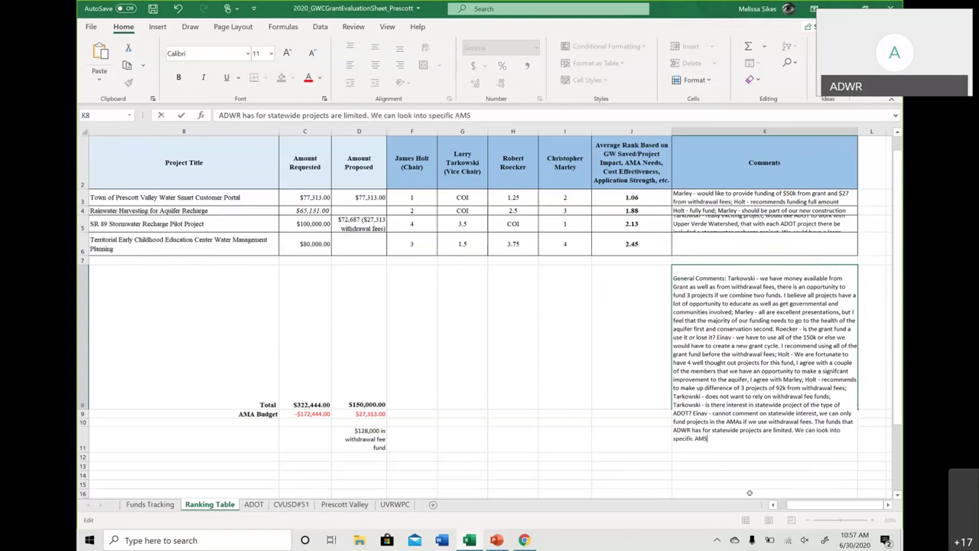
{"action": "key", "text": "BackSpace"}
{"action": "type", "text": "As and fund in those AMAs."}
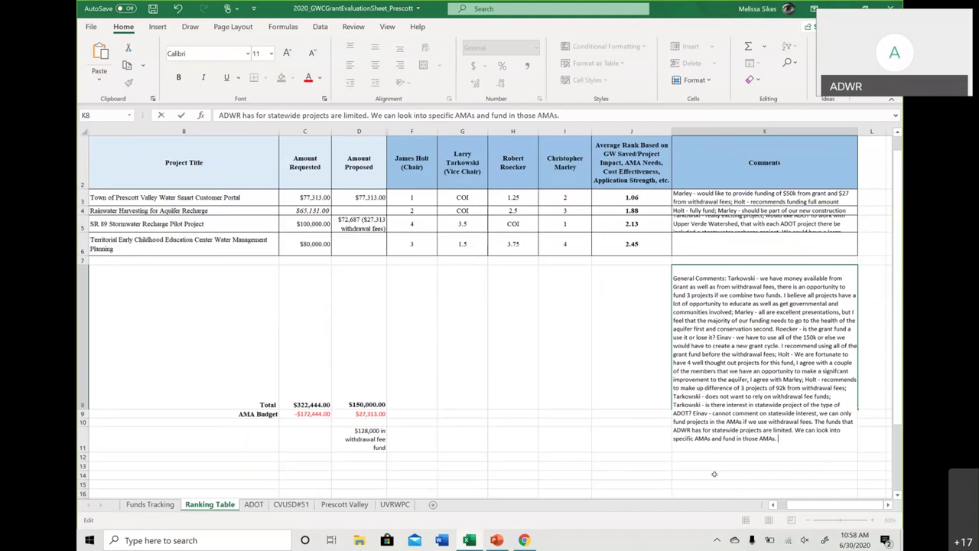
Step: Extend the staff reply with "It is all a matter of the funds available."
{"action": "type", "text": "It is all a matter of the fund"}
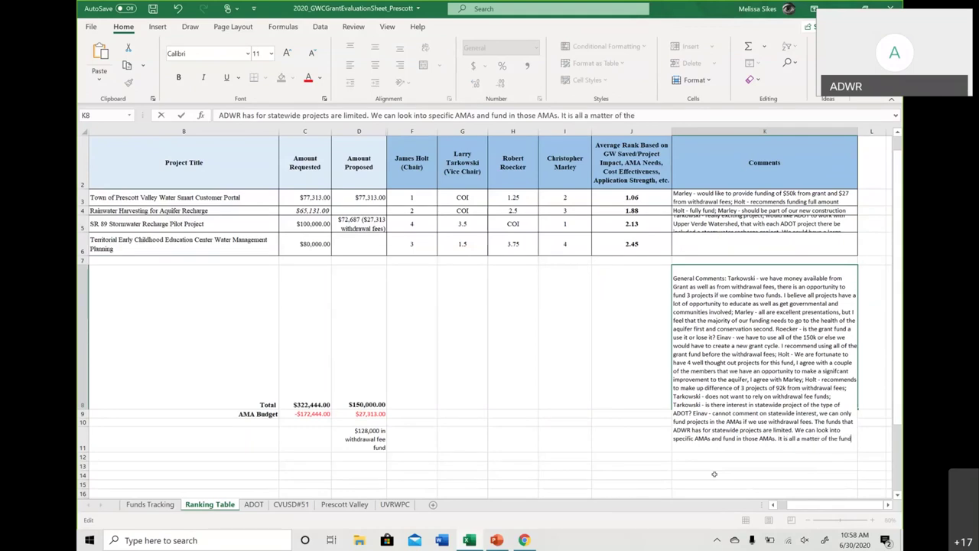
{"action": "type", "text": "s availabel and"}
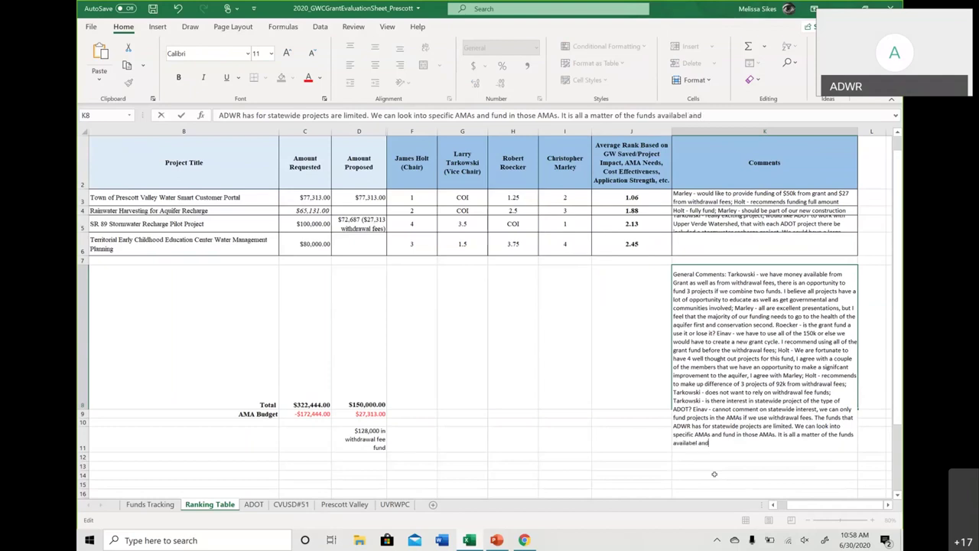
{"action": "key", "text": "BackSpace"}
{"action": "key", "text": "BackSpace"}
{"action": "key", "text": "BackSpace"}
{"action": "key", "text": "BackSpace"}
{"action": "key", "text": "BackSpace"}
{"action": "key", "text": "BackSpace"}
{"action": "type", "text": "le and"}
{"action": "type", "text": " would defer"}
{"action": "type", "text": " the"}
{"action": "key", "text": "BackSpace"}
{"action": "key", "text": "BackSpace"}
{"action": "key", "text": "BackSpace"}
{"action": "key", "text": "BackSpace"}
{"action": "key", "text": "BackSpace"}
{"action": "key", "text": "BackSpace"}
{"action": "key", "text": "BackSpace"}
{"action": "key", "text": "BackSpace"}
{"action": "key", "text": "BackSpace"}
{"action": "key", "text": "BackSpace"}
{"action": "key", "text": "BackSpace"}
{"action": "key", "text": "BackSpace"}
{"action": "key", "text": "BackSpace"}
{"action": "key", "text": "BackSpace"}
{"action": "key", "text": "BackSpace"}
{"action": "key", "text": "BackSpace"}
{"action": "key", "text": "BackSpace"}
{"action": "key", "text": "BackSpace"}
{"action": "key", "text": "BackSpace"}
{"action": "key", "text": "BackSpace"}
Step: Add to the reply "This project has not been discussed or received any funding in the other GUAC meetings that have occurred."
{"action": "type", "text": "This project has not been discussed or recei"}
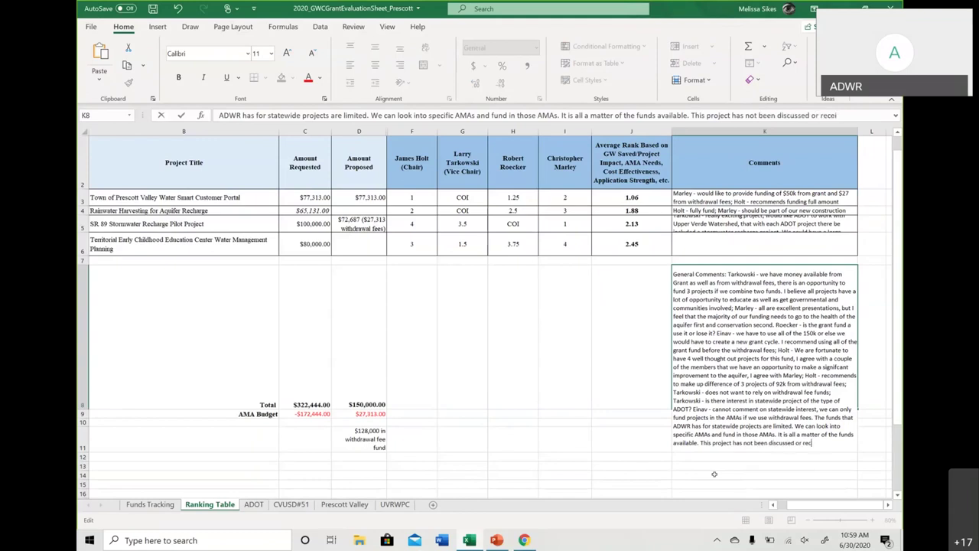
{"action": "type", "text": "ved any funding"}
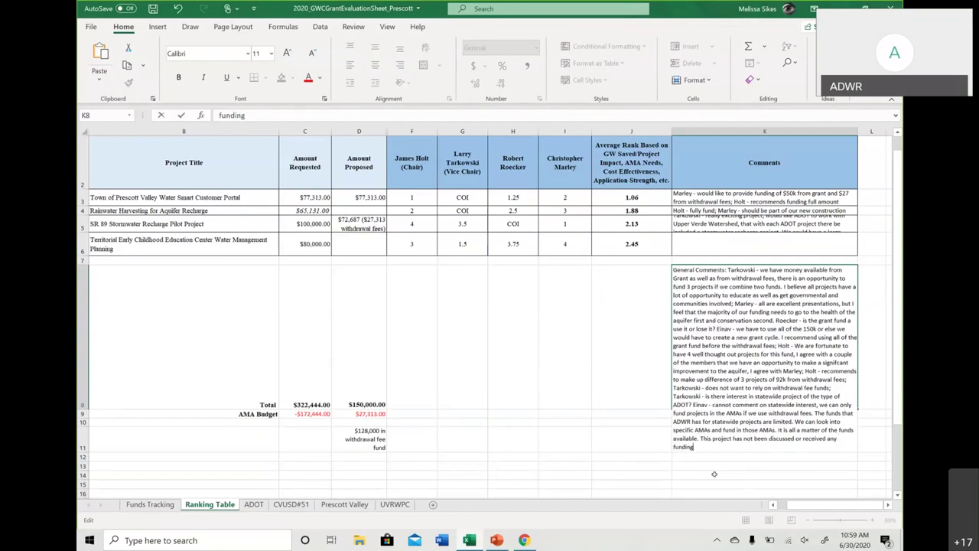
{"action": "type", "text": " in the other GUAC meetings that have occurred."}
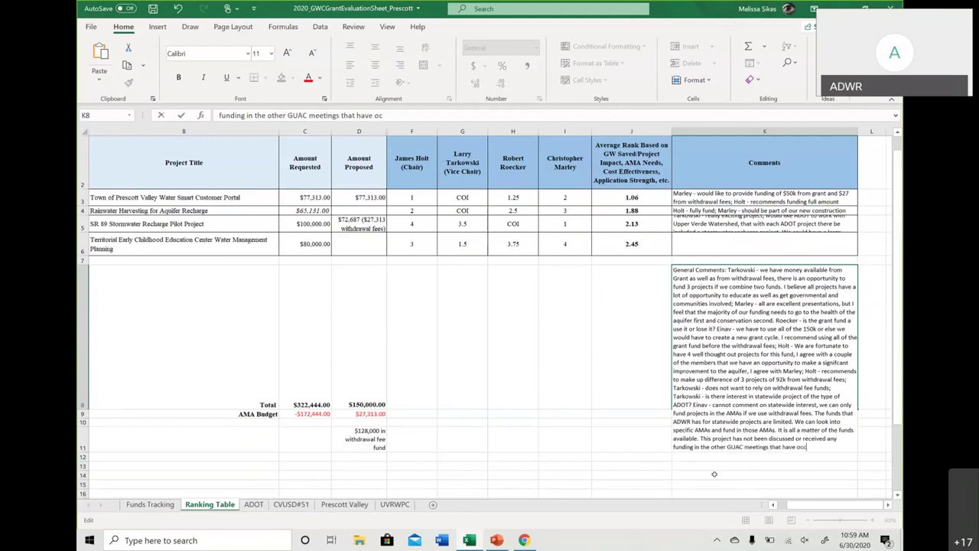
Step: Close the staff reply with "There are other opportunities in other AMAs to fund projects."
{"action": "type", "text": " There are other oppor"}
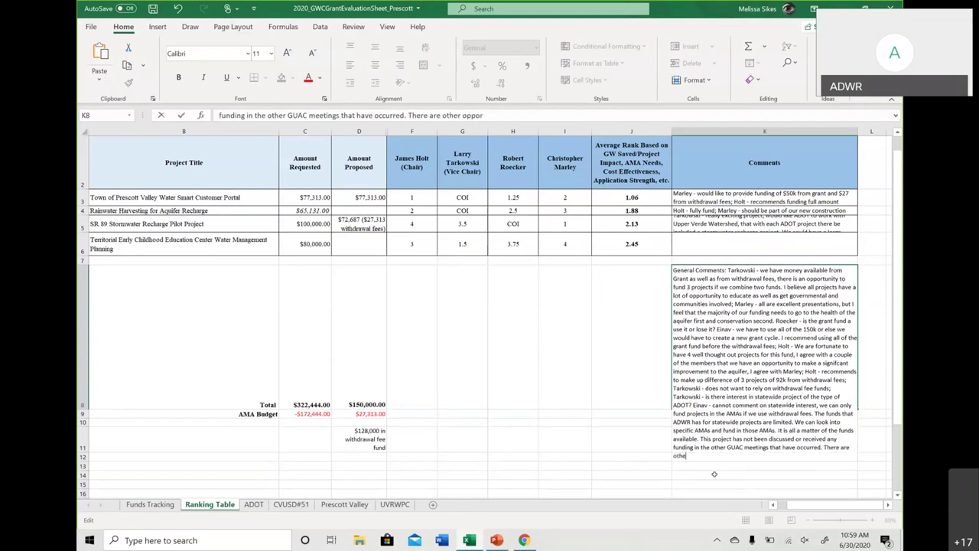
{"action": "type", "text": "tunities in other"}
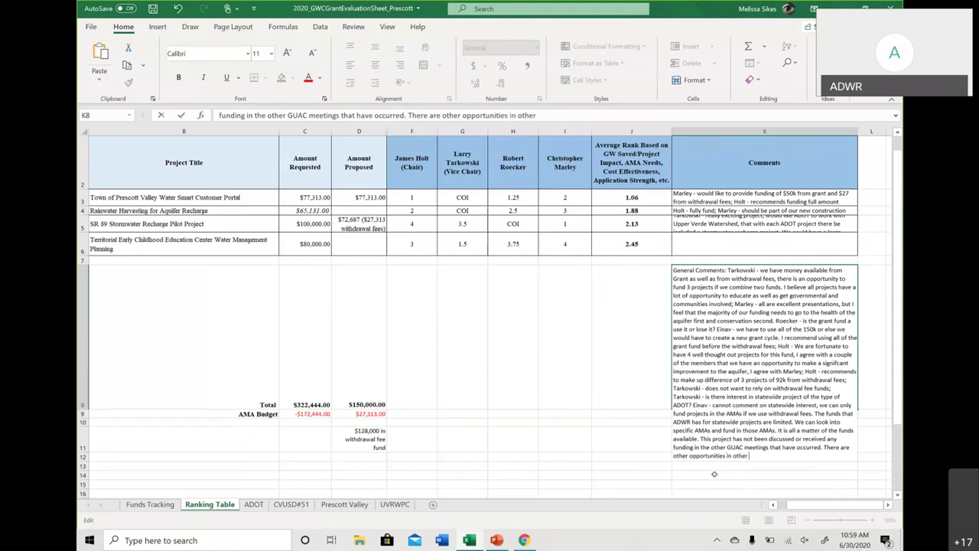
{"action": "type", "text": " AMAs to fund projects."}
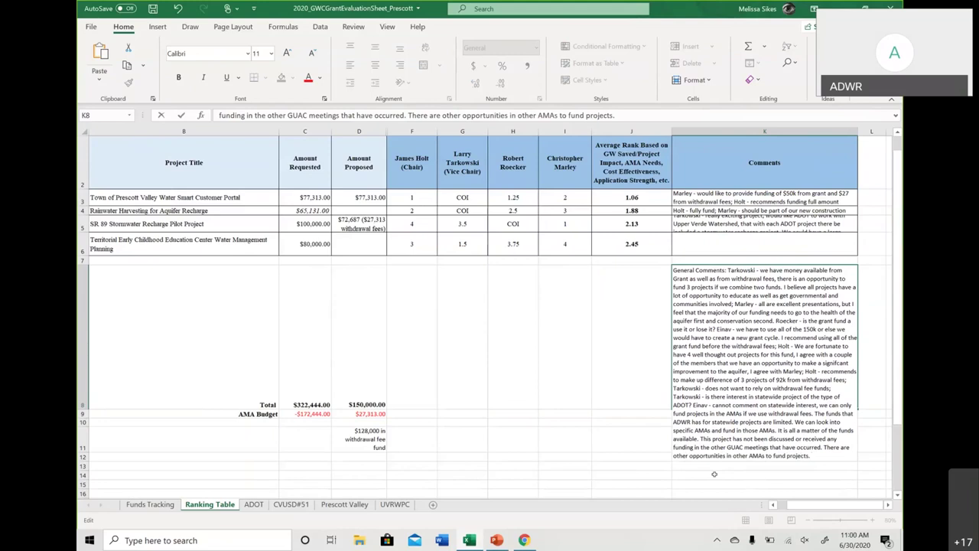
Step: Commit the general comments and widen the Comments column
{"action": "left_click", "coordinate": [579, 465]}
{"action": "left_click", "coordinate": [571, 338]}
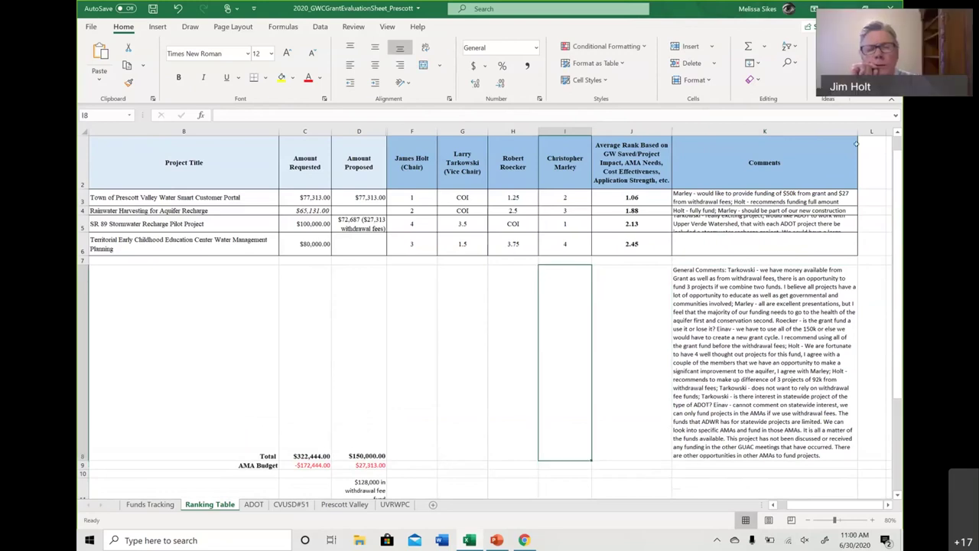
{"action": "left_click_drag", "start_coordinate": [858, 126], "coordinate": [886, 124]}
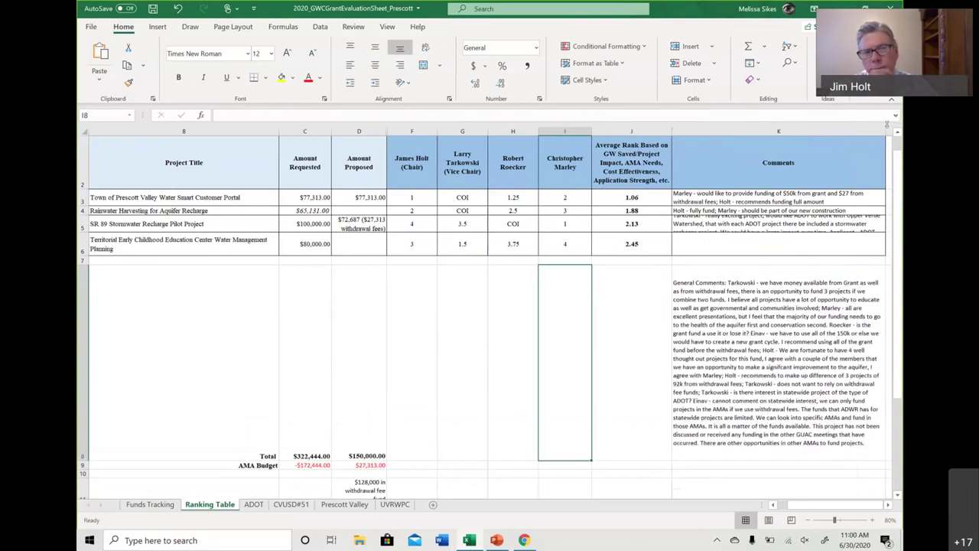
Step: Fit row 8's height to the general comments and widen the Entity column so the full entity names show
{"action": "double_click", "coordinate": [82, 459]}
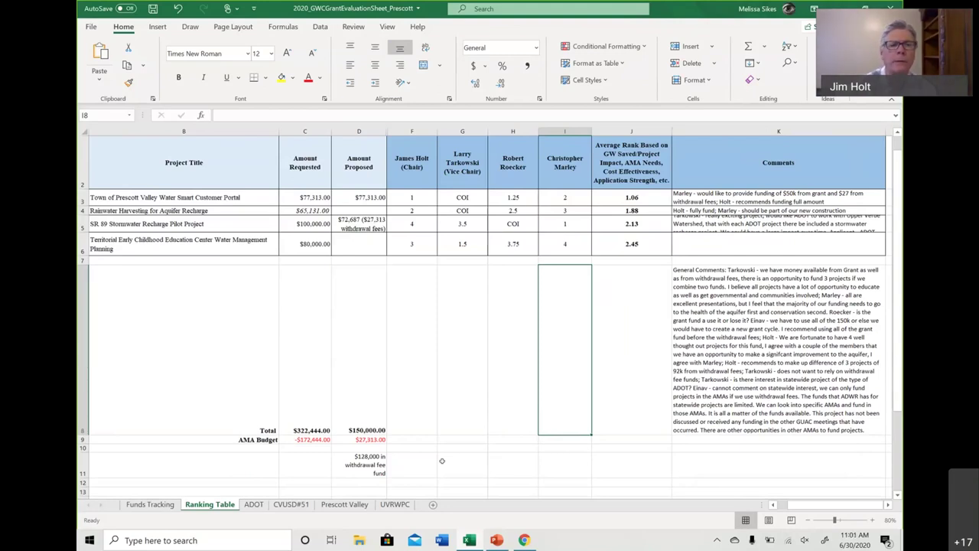
{"action": "key", "text": "Up"}
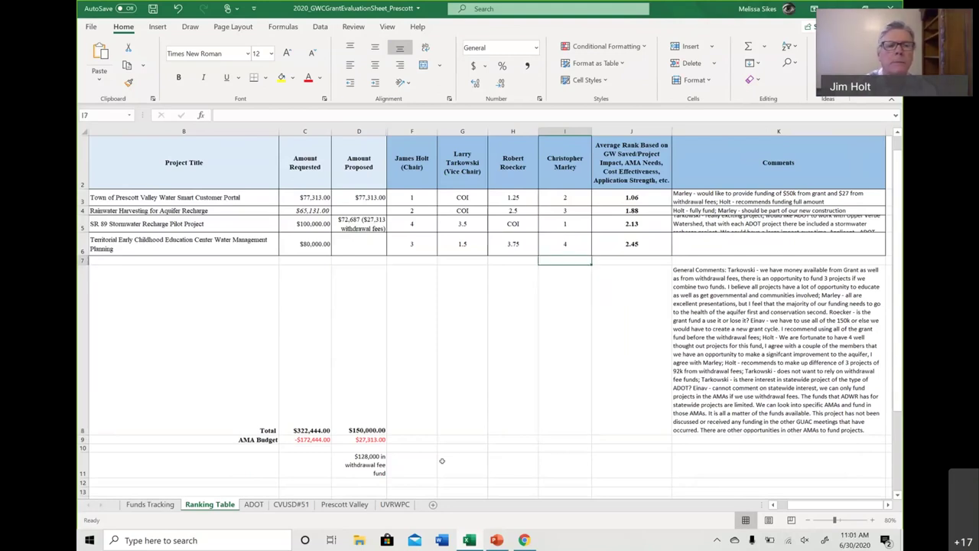
{"action": "key", "text": "ctrl+Home"}
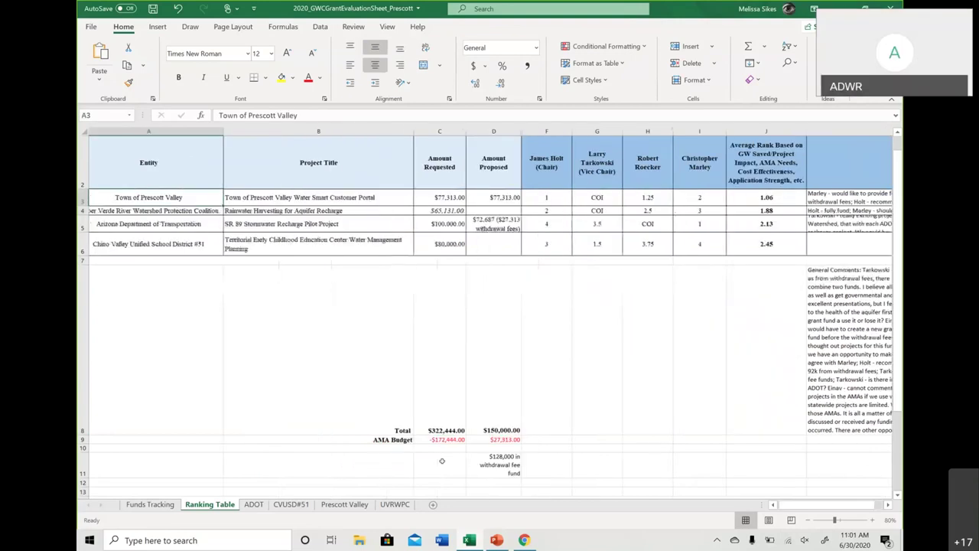
{"action": "key", "text": "Down"}
{"action": "key", "text": "Down"}
{"action": "key", "text": "Down"}
{"action": "key", "text": "Down"}
{"action": "key", "text": "Down"}
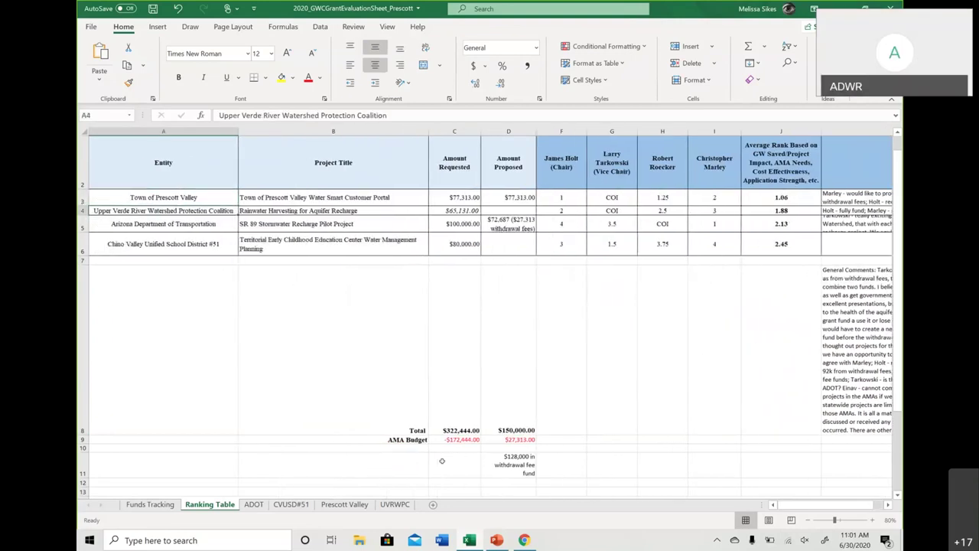
{"action": "key", "text": "Right"}
{"action": "key", "text": "Right"}
{"action": "key", "text": "Right"}
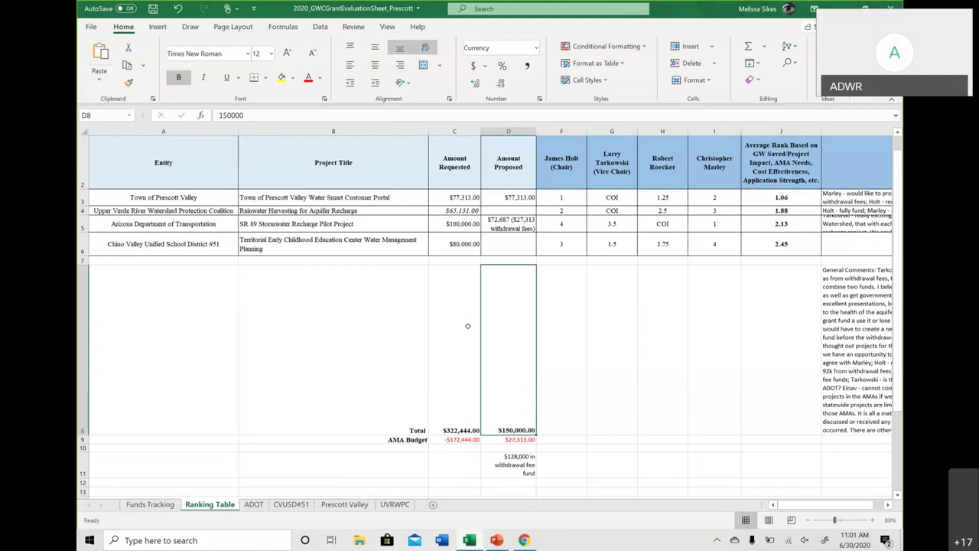
Step: Copy the Rainwater Harvesting for Aquifer Recharge project's requested amount of $65,131.00 into its Amount Proposed cell
{"action": "left_click", "coordinate": [465, 211]}
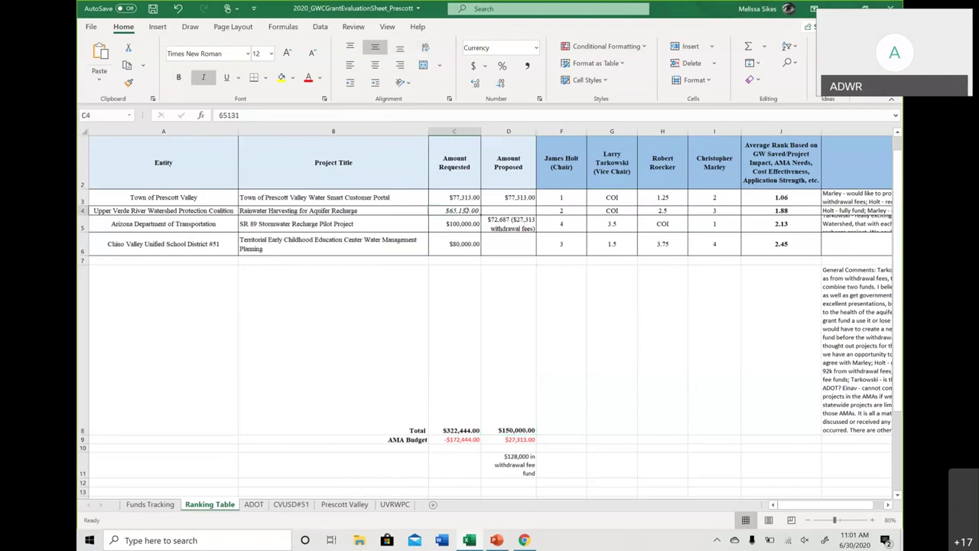
{"action": "key", "text": "ctrl+c"}
{"action": "key", "text": "Right"}
{"action": "key", "text": "ctrl+v"}
{"action": "key", "text": "Down"}
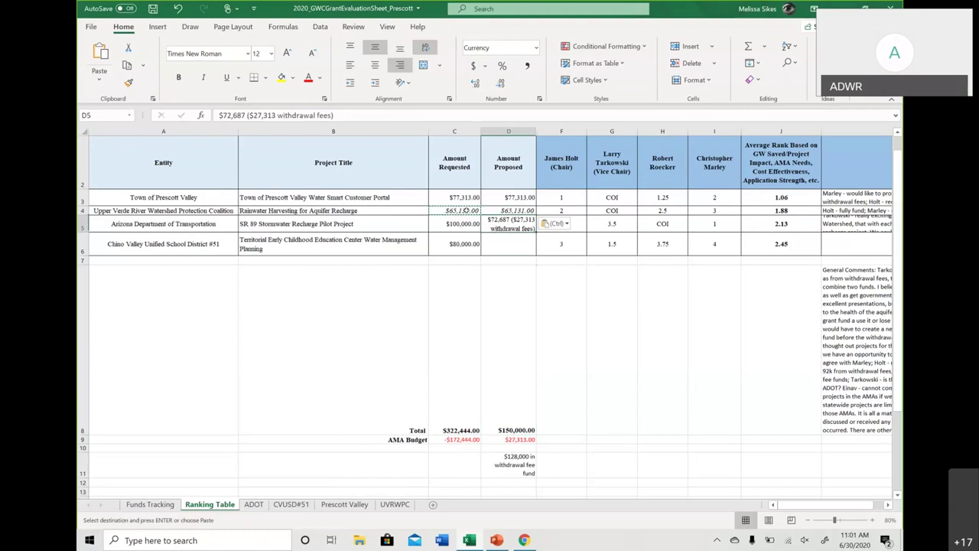
Step: Replace the Amount Proposed total in D8 with a SUM formula over the first two projects' proposed amounts, D3:D4
{"action": "left_click", "coordinate": [511, 269]}
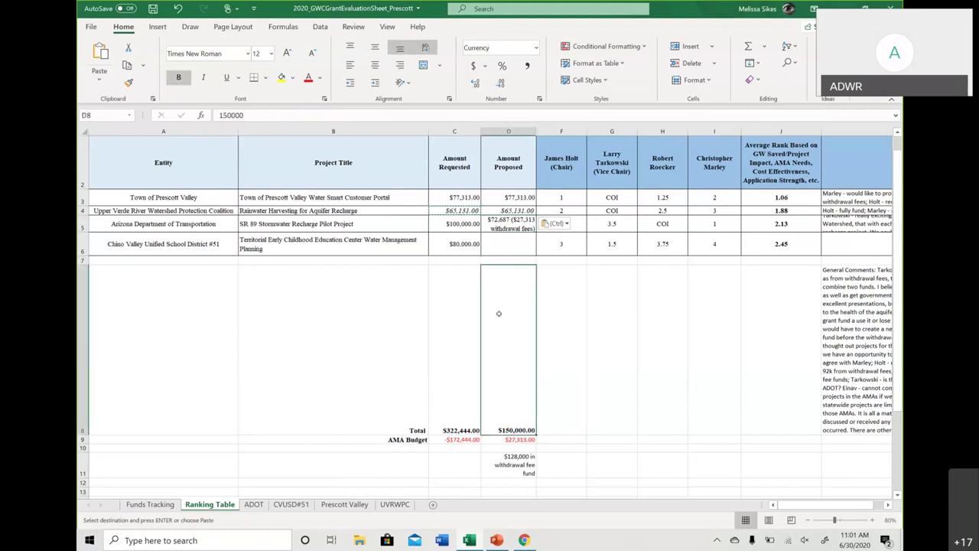
{"action": "type", "text": "=sum("}
{"action": "left_click_drag", "start_coordinate": [507, 197], "coordinate": [508, 212]}
{"action": "key", "text": "Return"}
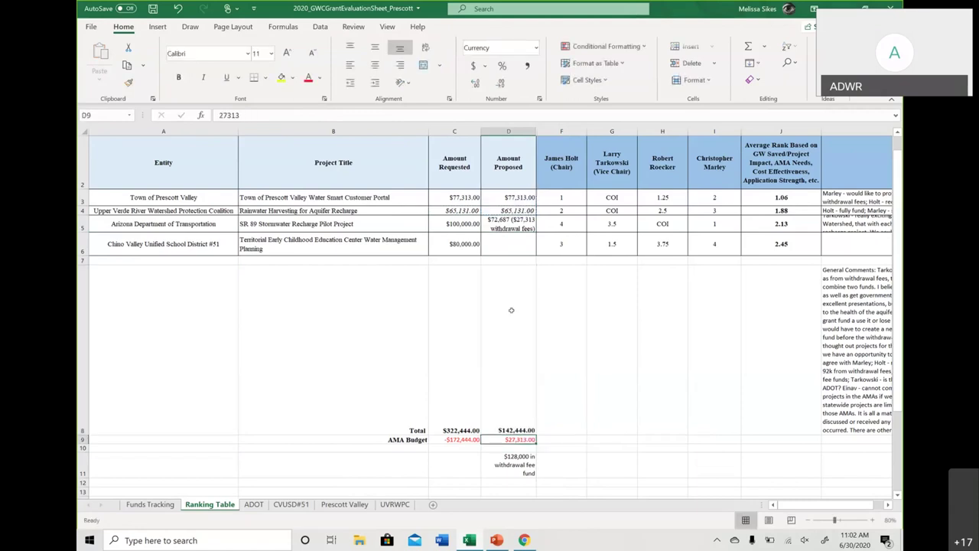
Step: Set the AMA Budget cell under Amount Proposed, D9, to the formula =SUM(150000-D8)
{"action": "type", "text": "="}
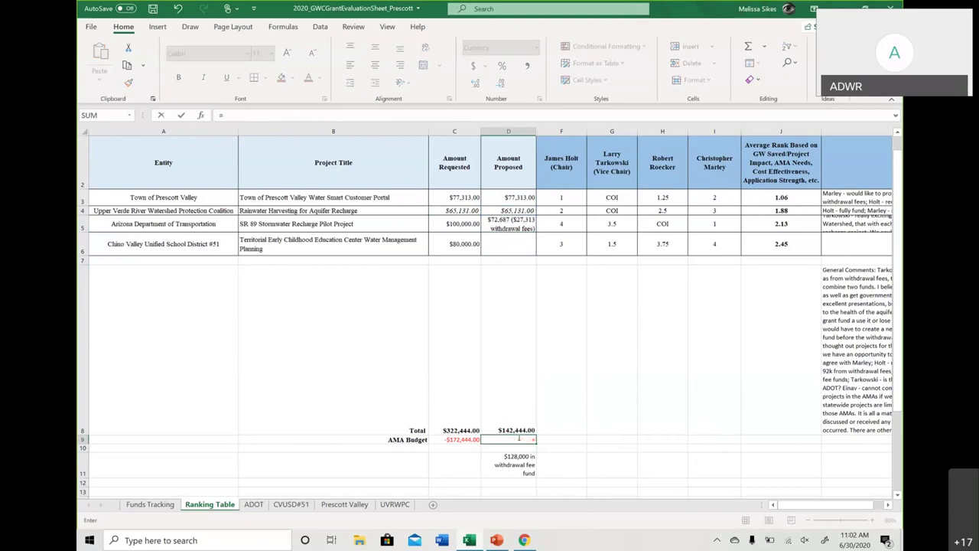
{"action": "type", "text": "sum(150000-"}
{"action": "left_click", "coordinate": [516, 425]}
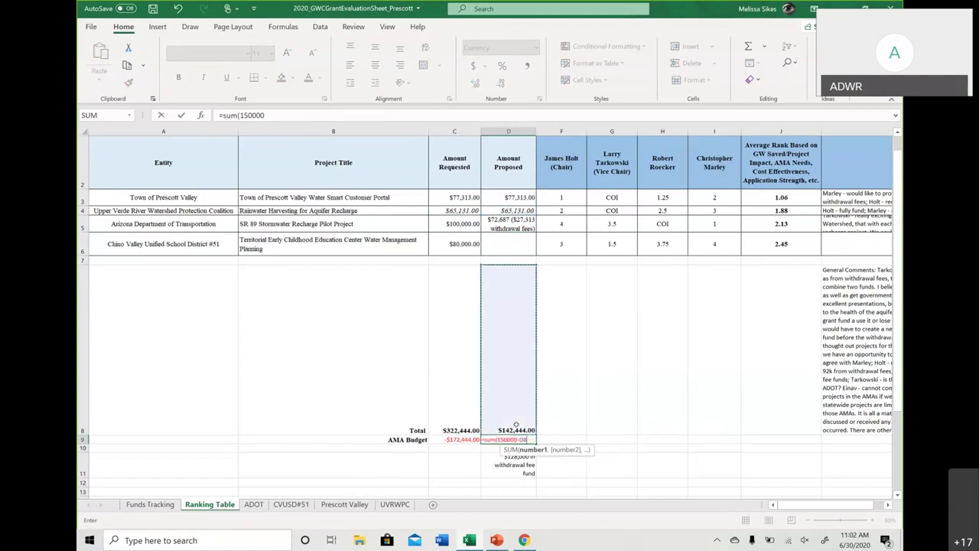
{"action": "type", "text": ")"}
{"action": "key", "text": "Return"}
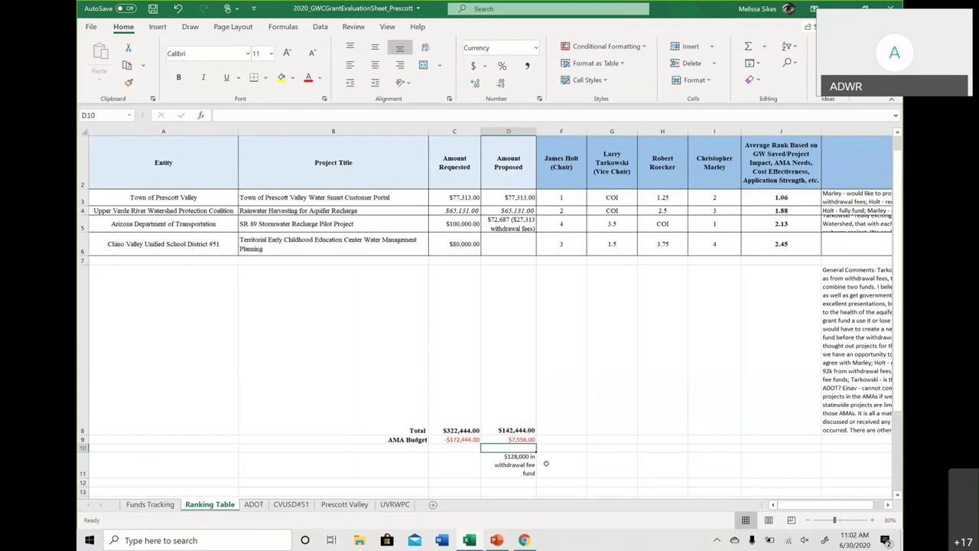
Step: Clear the proposed amount of the SR 89 Stormwater Recharge Pilot Project
{"action": "left_click", "coordinate": [503, 224]}
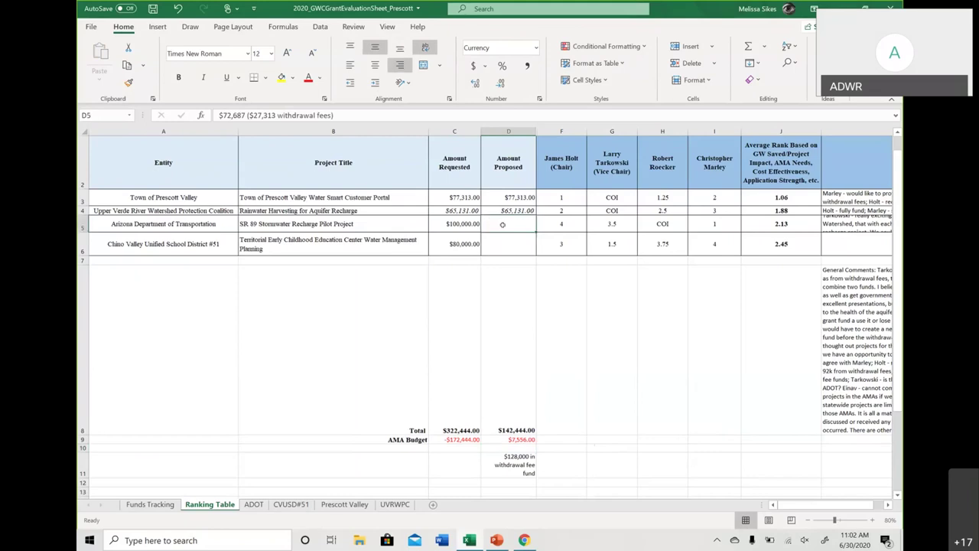
{"action": "left_click", "coordinate": [627, 378]}
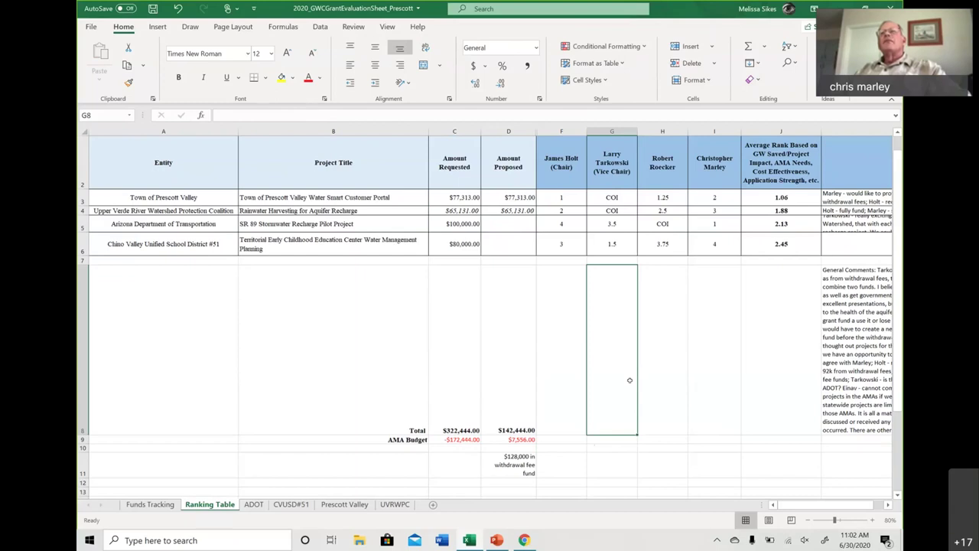
{"action": "left_click", "coordinate": [523, 437]}
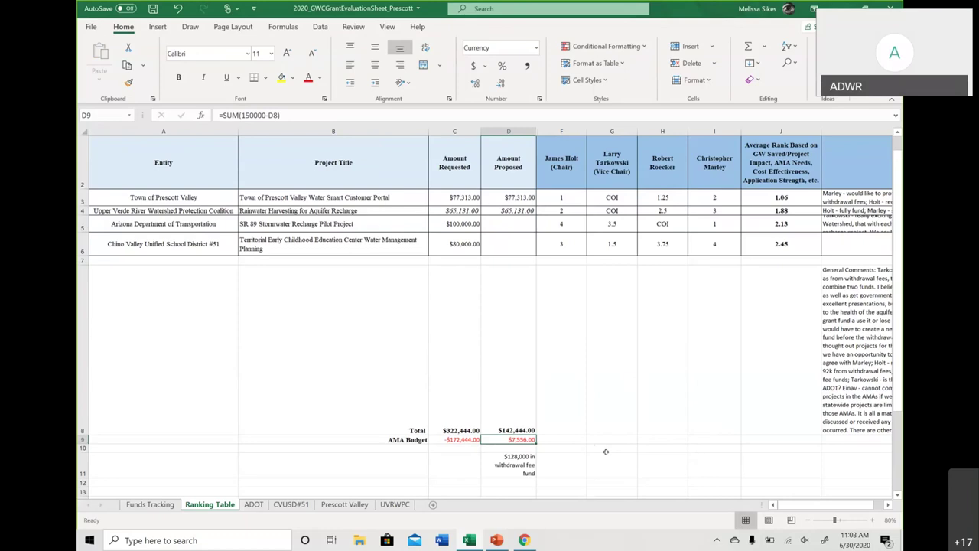
Step: Append to the general comments the vice chair's surname and "- motion to fund top three projects to fully"
{"action": "left_click", "coordinate": [870, 430]}
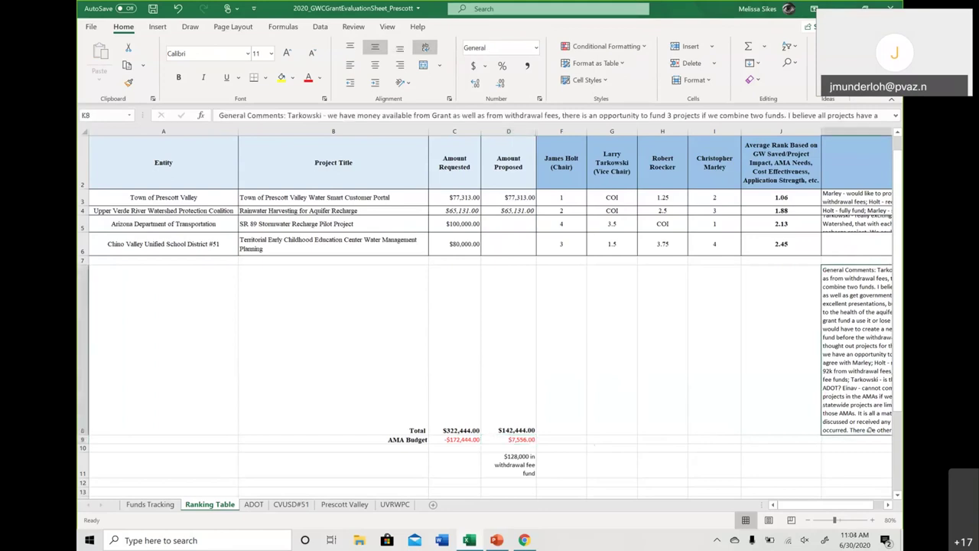
{"action": "double_click", "coordinate": [676, 427]}
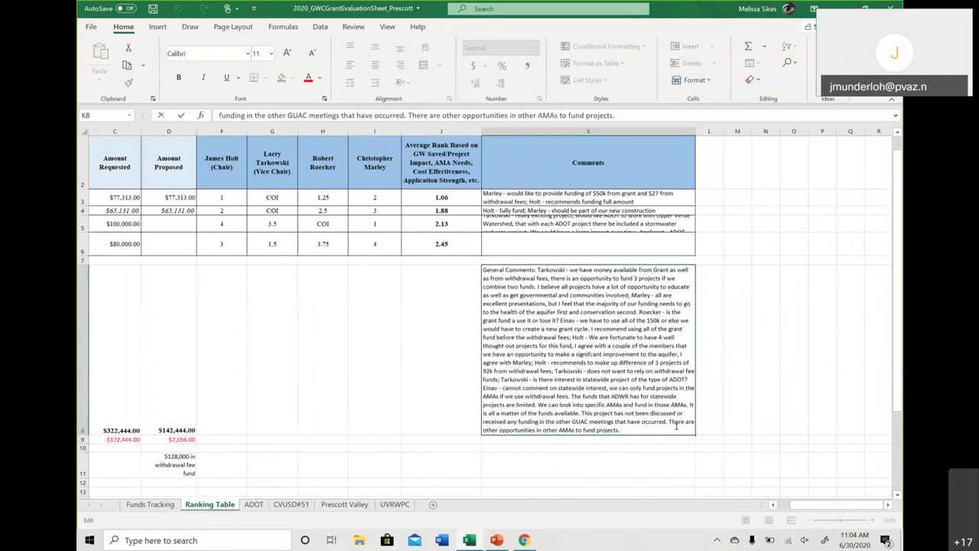
{"action": "type", "text": "Tarkowski"}
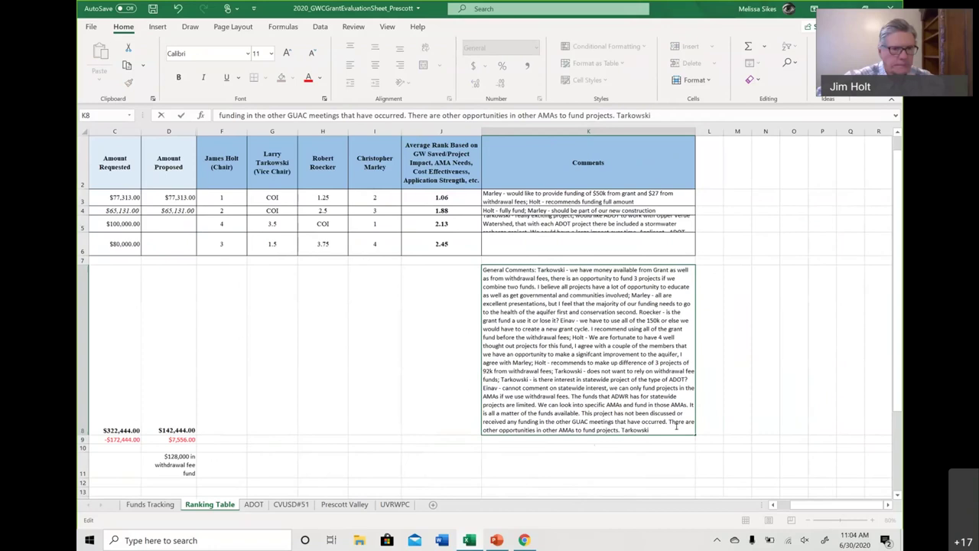
{"action": "type", "text": "- do we"}
{"action": "key", "text": "BackSpace"}
{"action": "key", "text": "BackSpace"}
{"action": "key", "text": "BackSpace"}
{"action": "key", "text": "BackSpace"}
{"action": "key", "text": "BackSpace"}
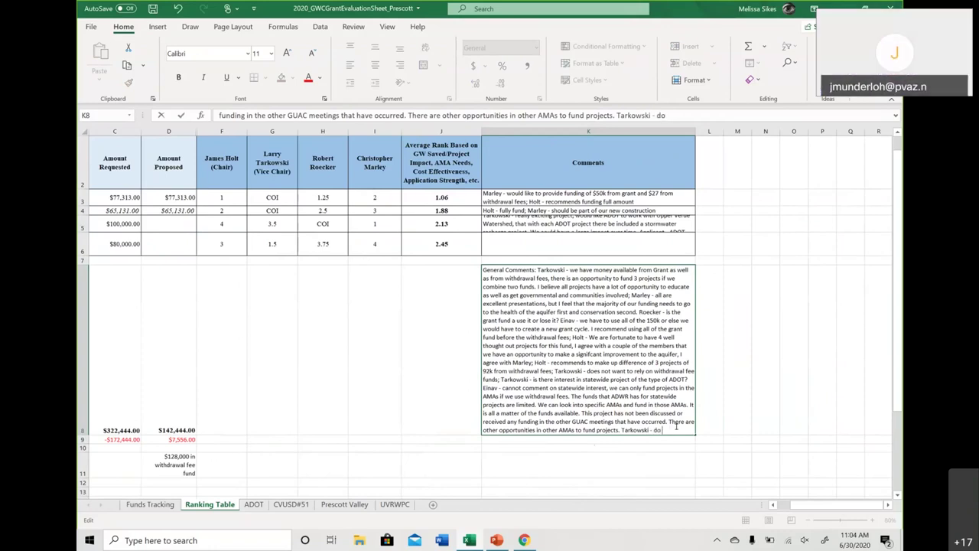
{"action": "type", "text": "motion to"}
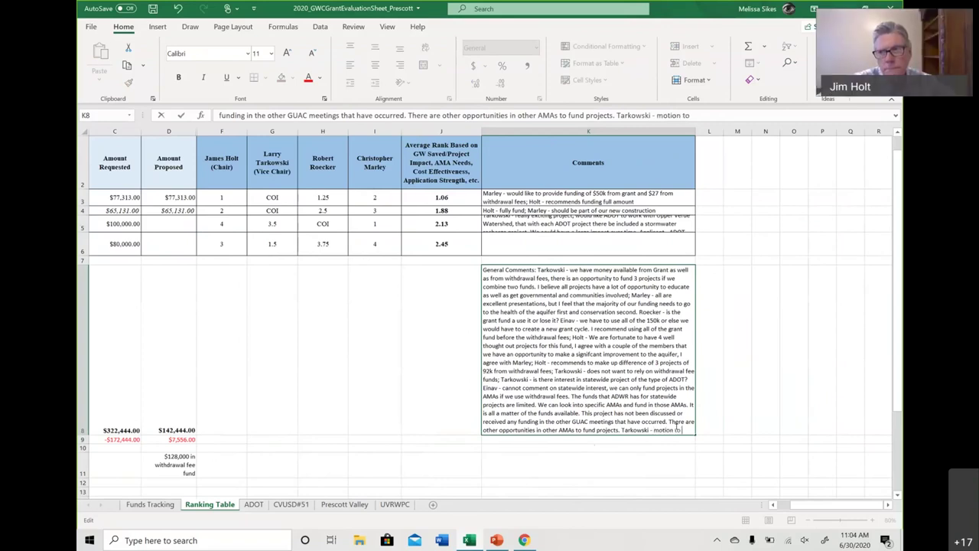
{"action": "type", "text": " fund top three projects to fully"}
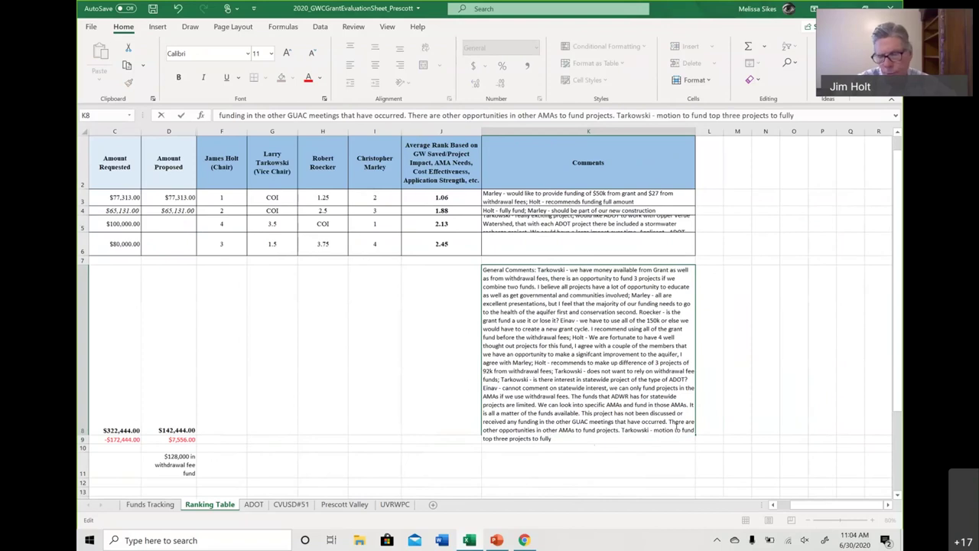
Step: Reword the vice chair's motion as "motion to fund third project with withdrawal fees;"
{"action": "key", "text": "BackSpace"}
{"action": "key", "text": "BackSpace"}
{"action": "key", "text": "BackSpace"}
{"action": "key", "text": "BackSpace"}
{"action": "key", "text": "BackSpace"}
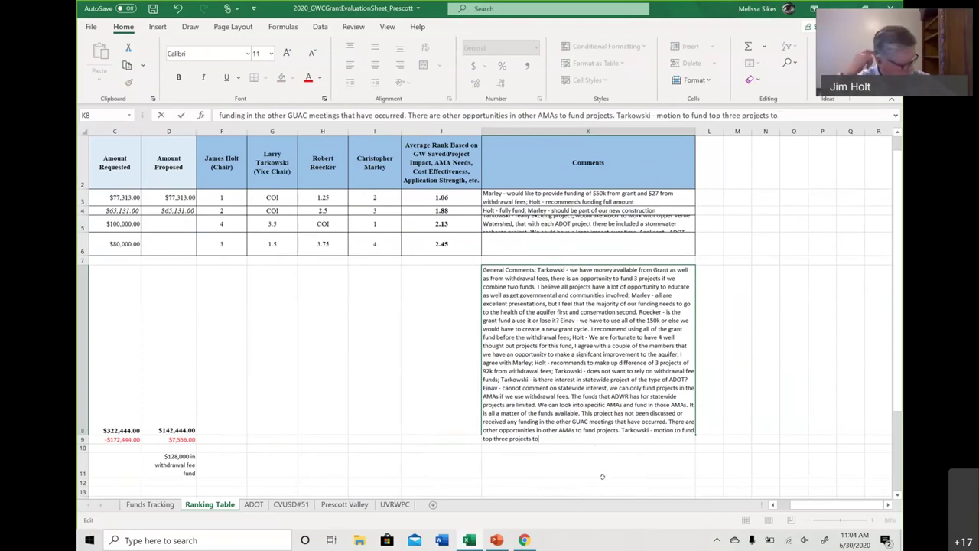
{"action": "key", "text": "BackSpace"}
{"action": "key", "text": "BackSpace"}
{"action": "key", "text": "BackSpace"}
{"action": "key", "text": "BackSpace"}
{"action": "key", "text": "BackSpace"}
{"action": "key", "text": "BackSpace"}
{"action": "key", "text": "BackSpace"}
{"action": "key", "text": "BackSpace"}
{"action": "key", "text": "BackSpace"}
{"action": "key", "text": "BackSpace"}
{"action": "key", "text": "BackSpace"}
{"action": "key", "text": "BackSpace"}
{"action": "key", "text": "BackSpace"}
{"action": "key", "text": "BackSpace"}
{"action": "key", "text": "BackSpace"}
{"action": "key", "text": "BackSpace"}
{"action": "key", "text": "BackSpace"}
{"action": "key", "text": "BackSpace"}
{"action": "key", "text": "BackSpace"}
{"action": "key", "text": "BackSpace"}
{"action": "type", "text": "h"}
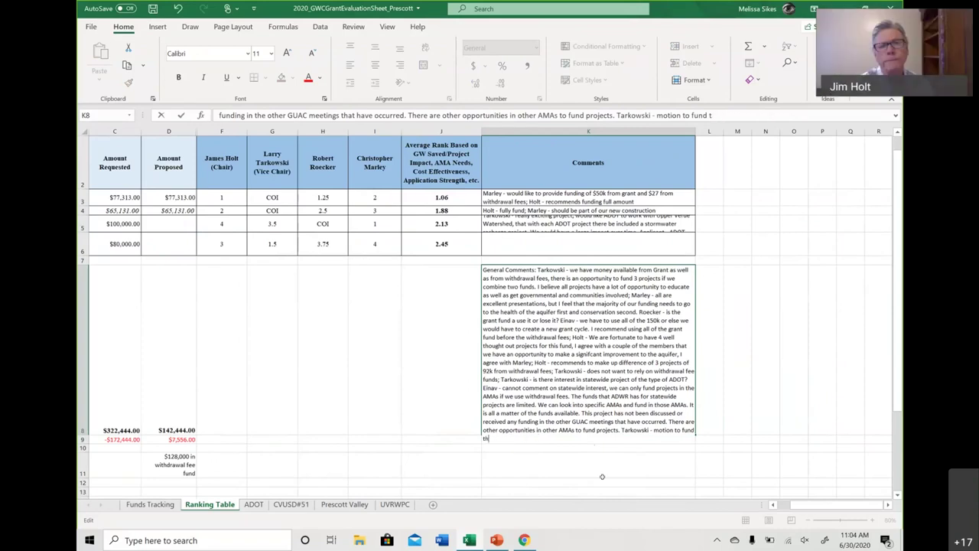
{"action": "type", "text": "ird project"}
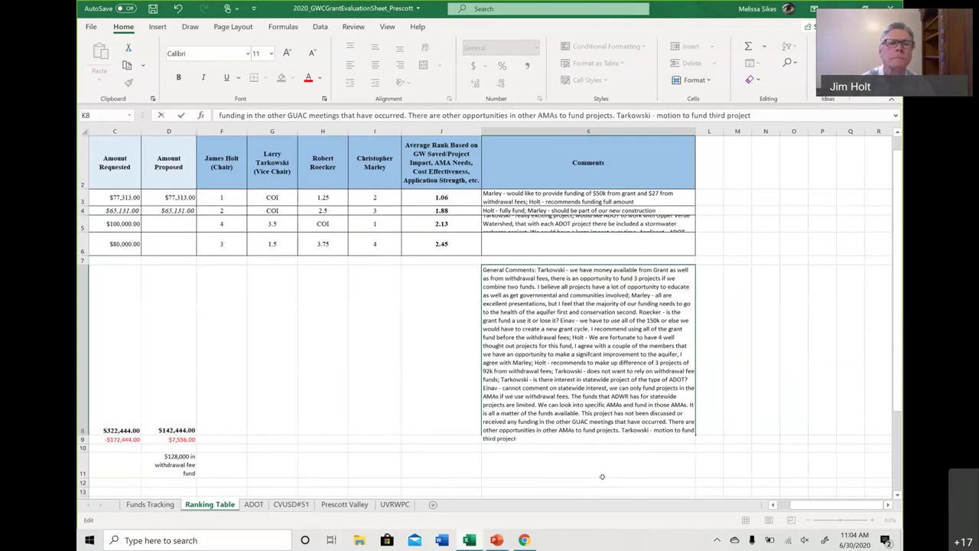
{"action": "type", "text": " wi"}
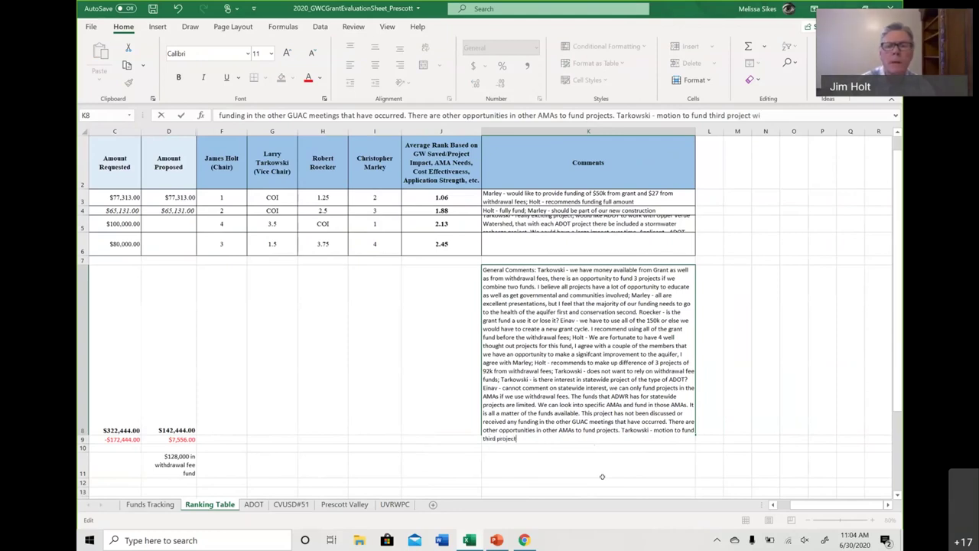
{"action": "type", "text": "th withdrawal fees,"}
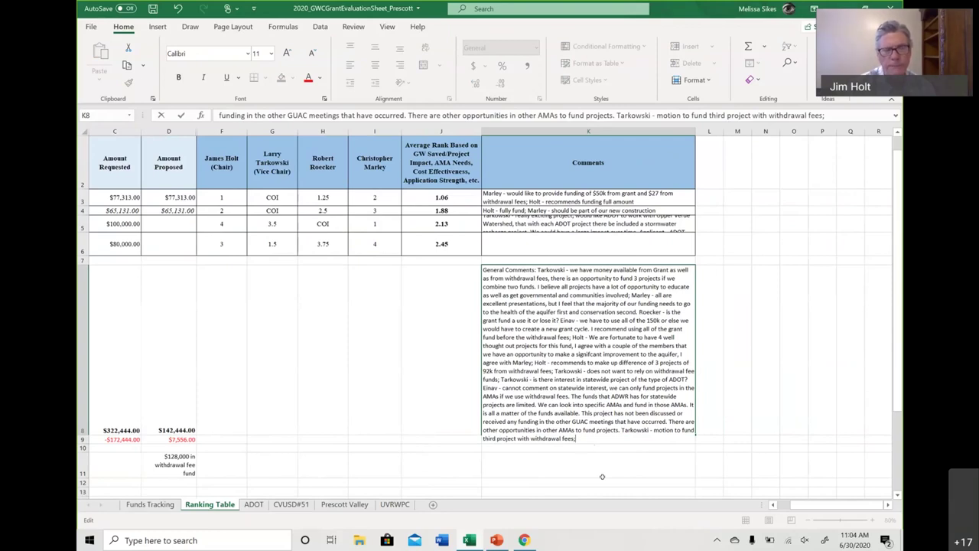
Step: Record the seconding member's surname followed by "- seconds" after the motion
{"action": "type", "text": "MArley"}
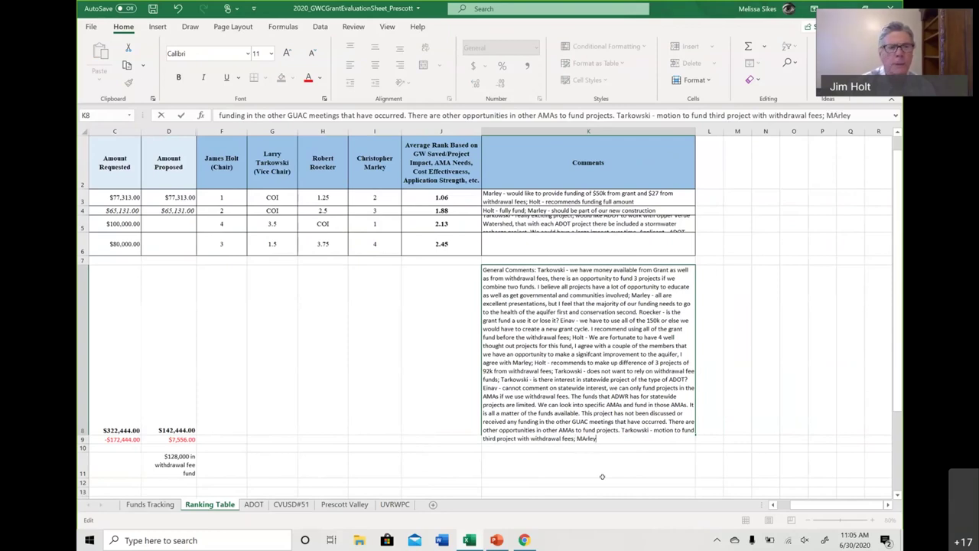
{"action": "type", "text": "ar"}
{"action": "key", "text": "BackSpace"}
{"action": "key", "text": "BackSpace"}
{"action": "key", "text": "BackSpace"}
{"action": "type", "text": "ar"}
{"action": "type", "text": "le"}
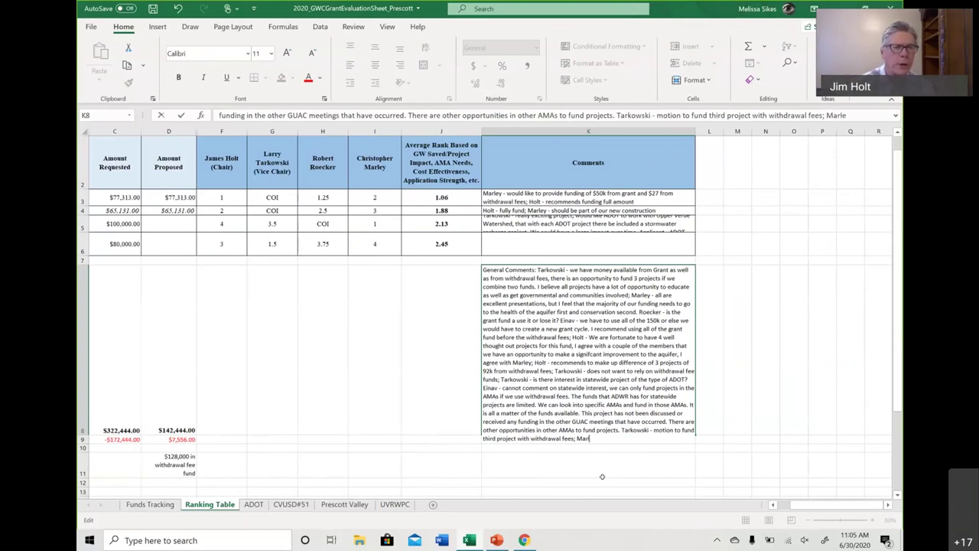
{"action": "type", "text": "y - seconds"}
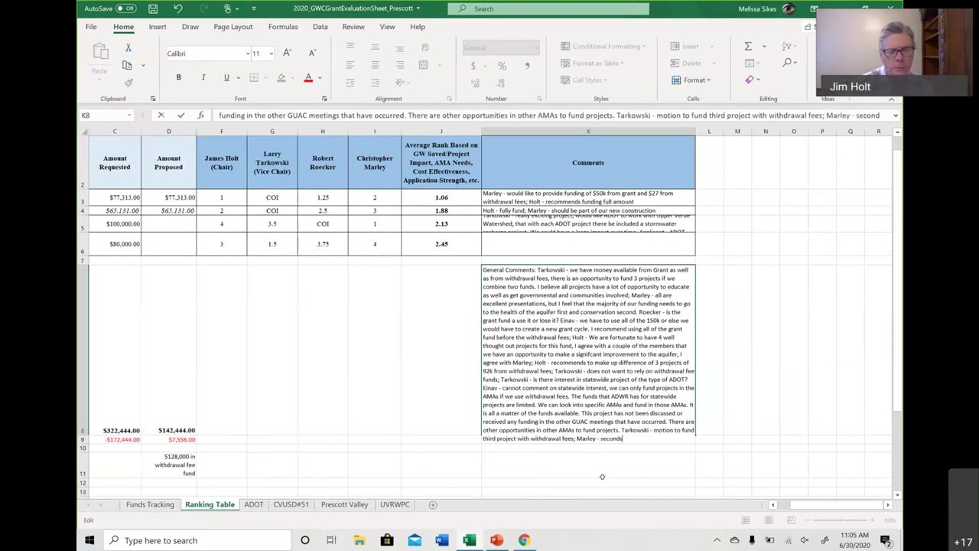
Step: Copy the SR 89 Stormwater Recharge Pilot Project's requested amount of $100,000.00 into its Amount Proposed cell
{"action": "left_click", "coordinate": [123, 223]}
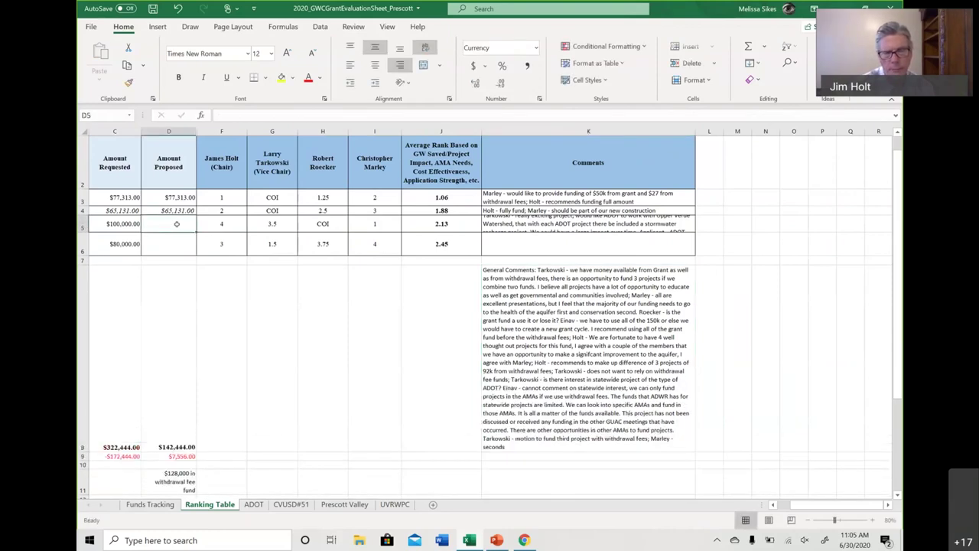
{"action": "key", "text": "ctrl+c"}
{"action": "left_click", "coordinate": [177, 223]}
{"action": "key", "text": "ctrl+v"}
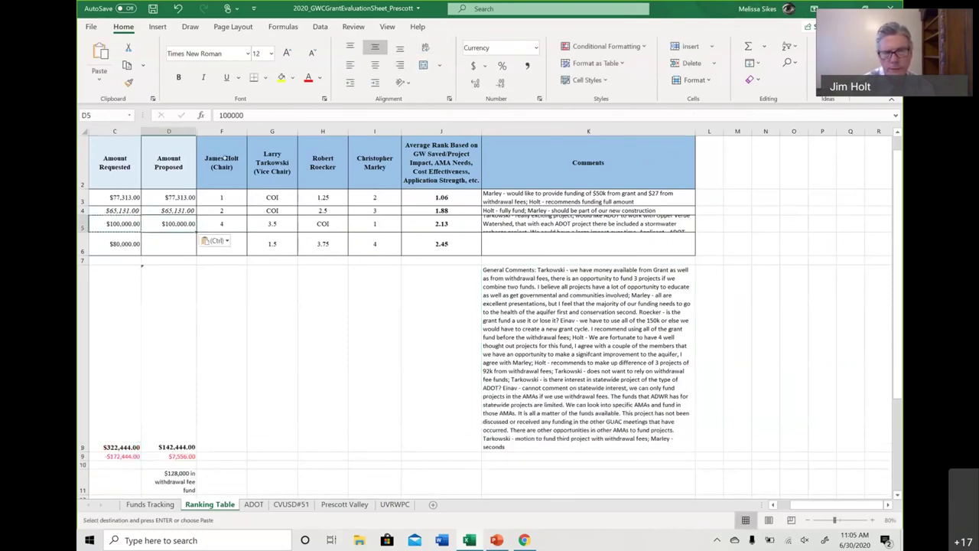
{"action": "left_click", "coordinate": [266, 116]}
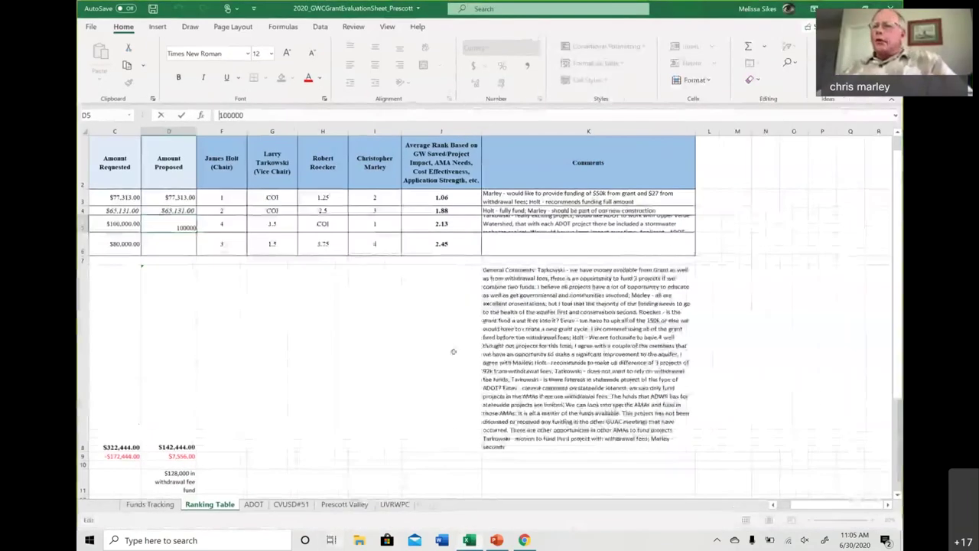
{"action": "left_click", "coordinate": [452, 351]}
{"action": "left_click_drag", "start_coordinate": [453, 351], "coordinate": [468, 354]}
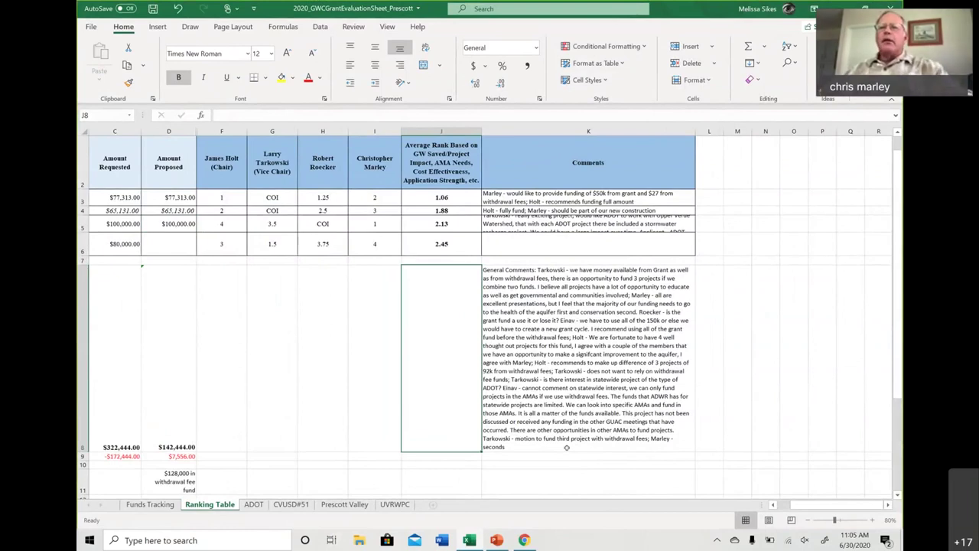
Step: Extend the vice chair's motion in the general comments with "to complete funding" after "with withdrawal fees"
{"action": "double_click", "coordinate": [645, 436]}
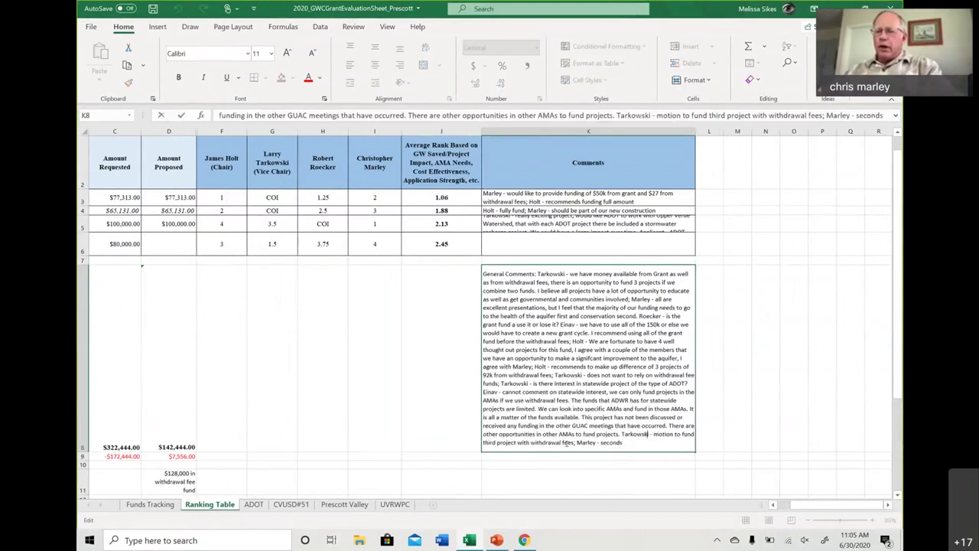
{"action": "type", "text": "to compl"}
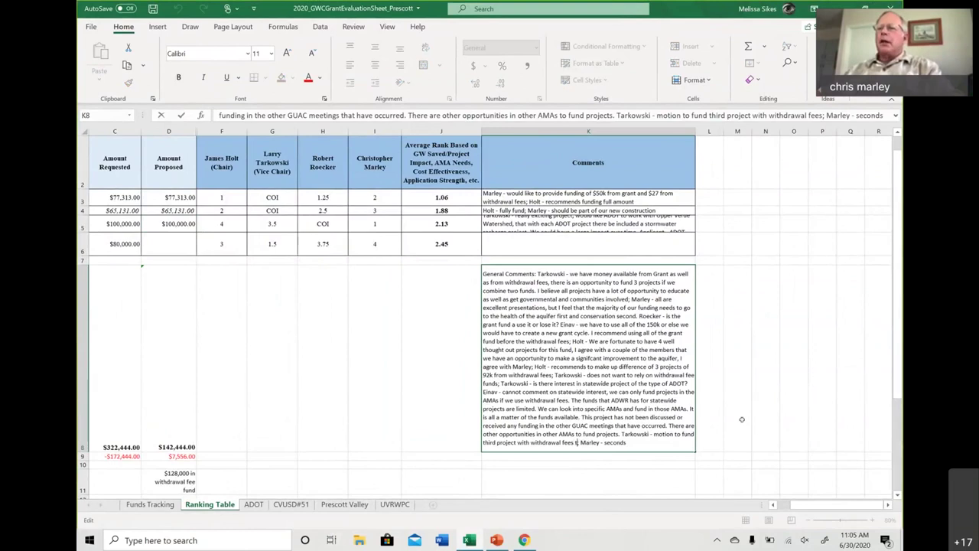
{"action": "type", "text": "ete "}
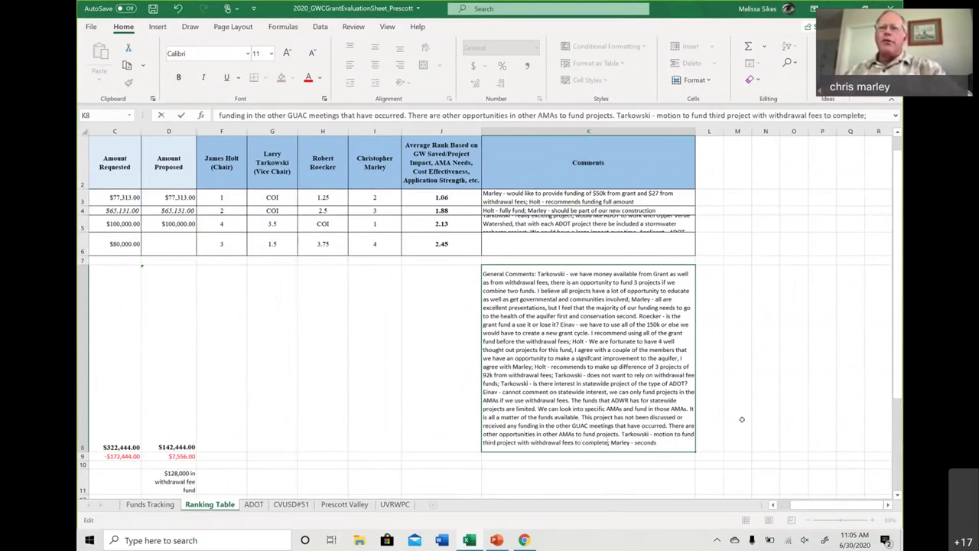
{"action": "type", "text": "fu"}
{"action": "type", "text": "nding"}
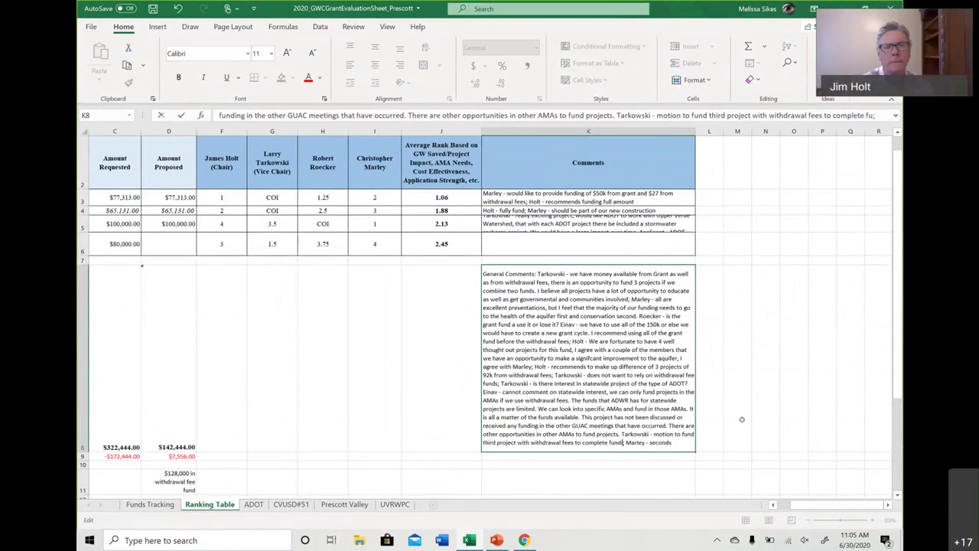
{"action": "key", "text": "Left"}
{"action": "key", "text": "Left"}
{"action": "key", "text": "Left"}
{"action": "key", "text": "Left"}
{"action": "key", "text": "Left"}
{"action": "key", "text": "Left"}
{"action": "key", "text": "Left"}
{"action": "type", "text": "fo"}
{"action": "key", "text": "BackSpace"}
{"action": "key", "text": "BackSpace"}
{"action": "key", "text": "BackSpace"}
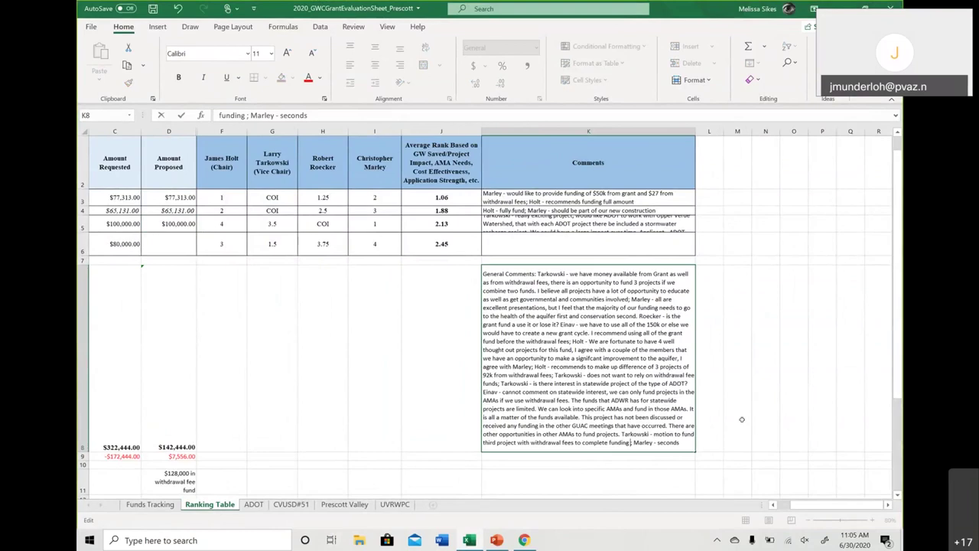
Step: Add "(using $7,556)" after "to complete funding" in the motion and commit the comment
{"action": "type", "text": "(using "}
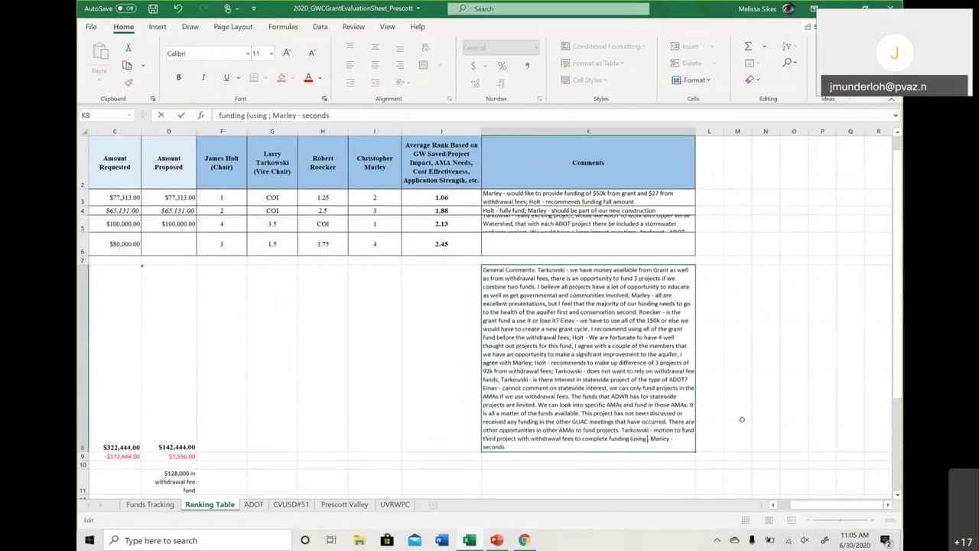
{"action": "type", "text": "$7,556)"}
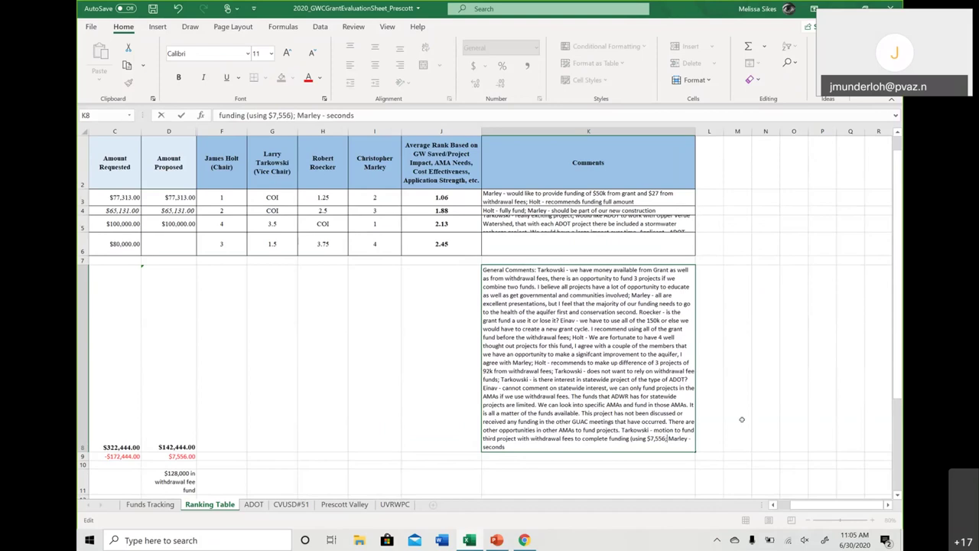
{"action": "left_click", "coordinate": [317, 389]}
{"action": "key", "text": "Left"}
{"action": "key", "text": "Left"}
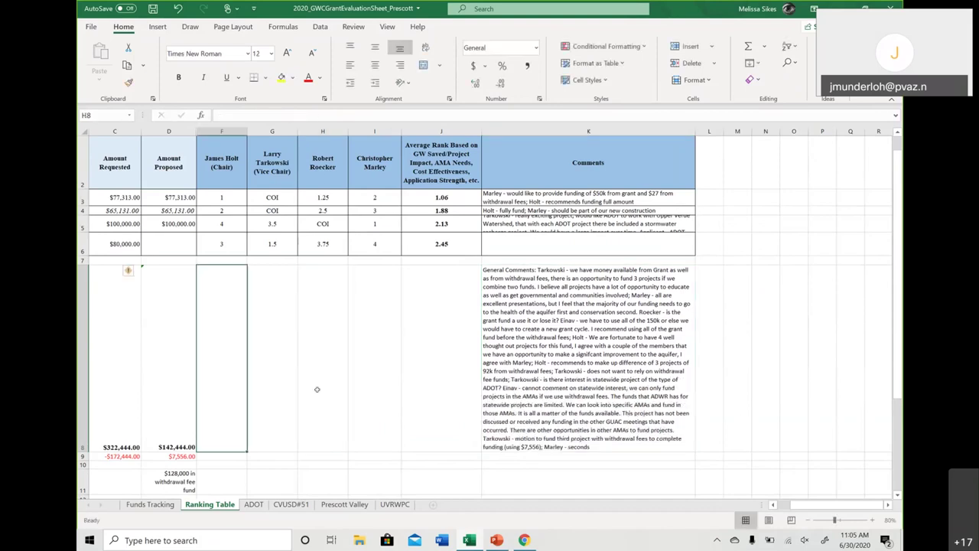
{"action": "key", "text": "Left"}
{"action": "key", "text": "Left"}
{"action": "key", "text": "Left"}
{"action": "key", "text": "Right"}
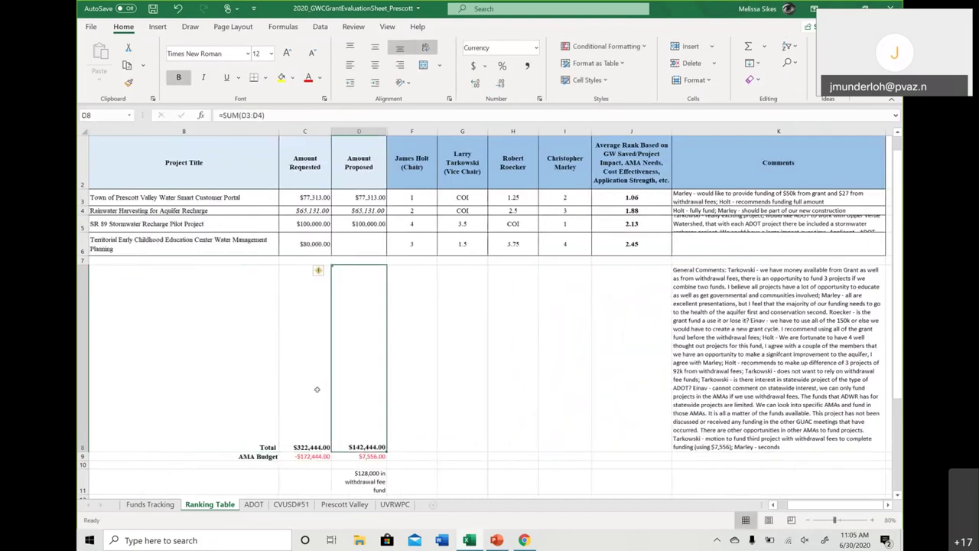
{"action": "left_click", "coordinate": [421, 368]}
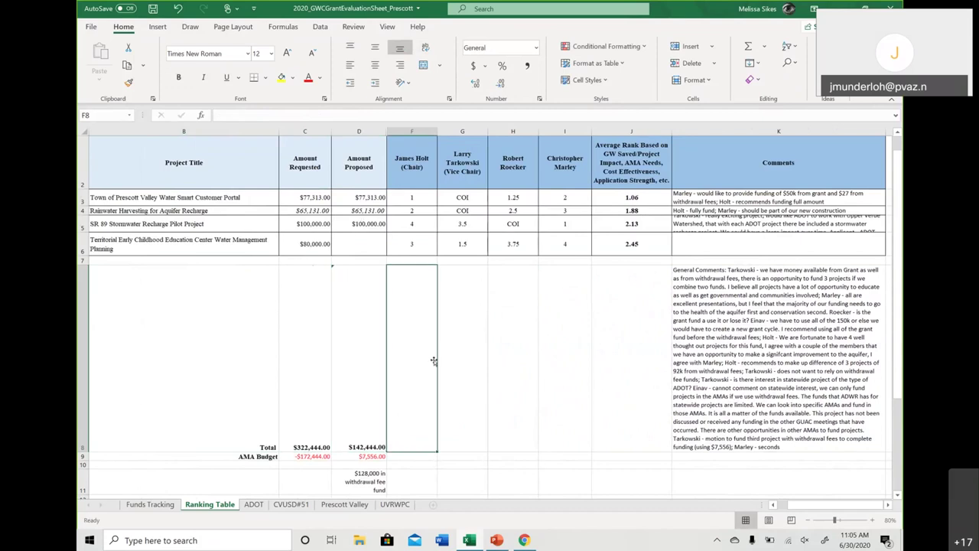
{"action": "type", "text": "="}
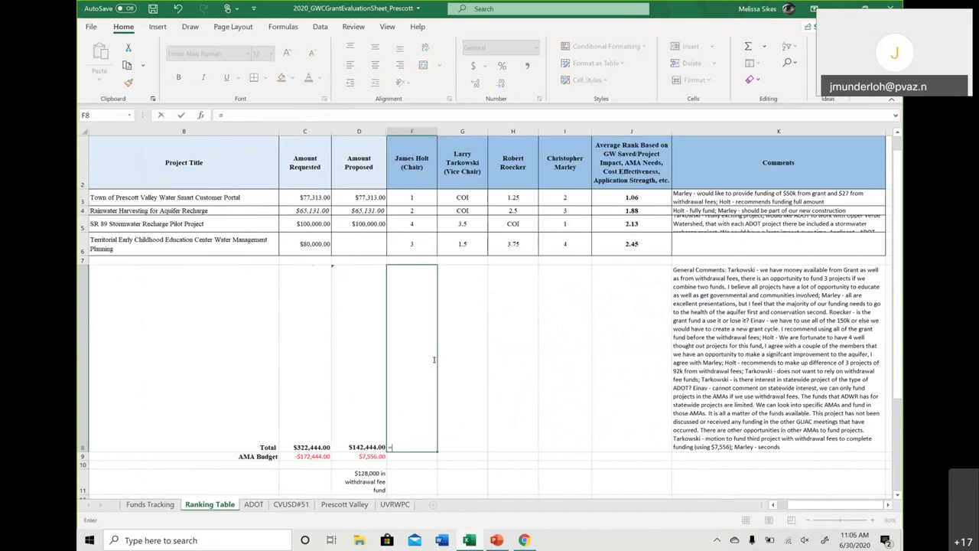
{"action": "type", "text": "sum(10"}
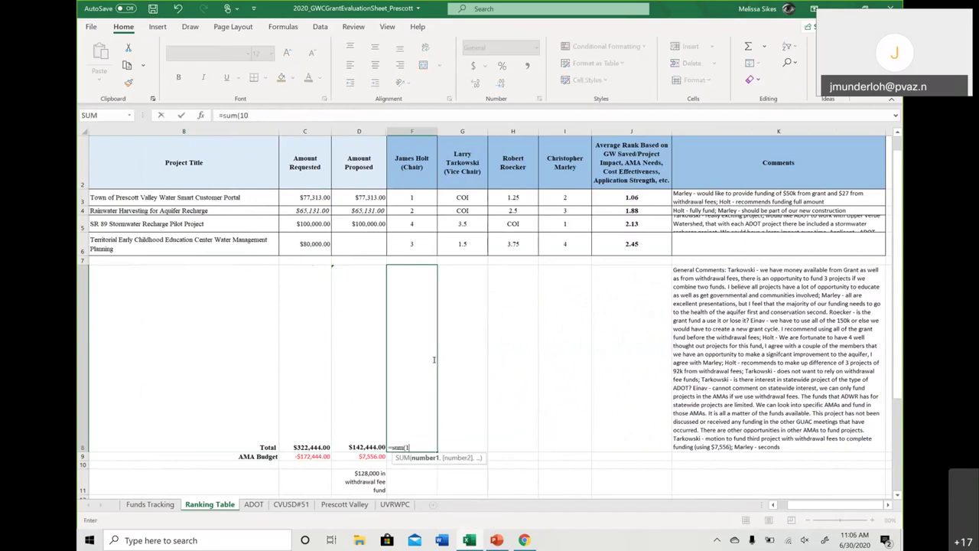
{"action": "type", "text": "0000-7556)"}
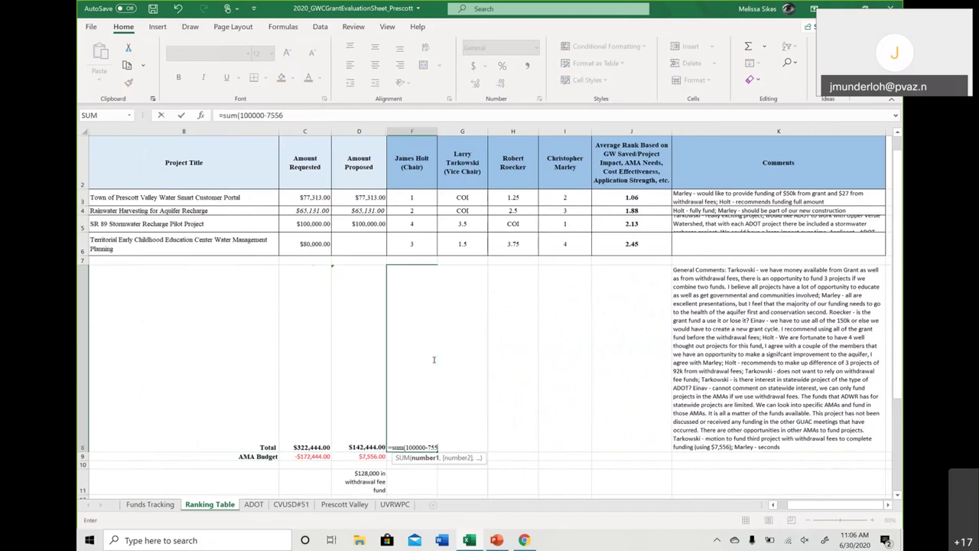
{"action": "key", "text": "Return"}
{"action": "left_click", "coordinate": [512, 360]}
{"action": "left_click", "coordinate": [413, 359]}
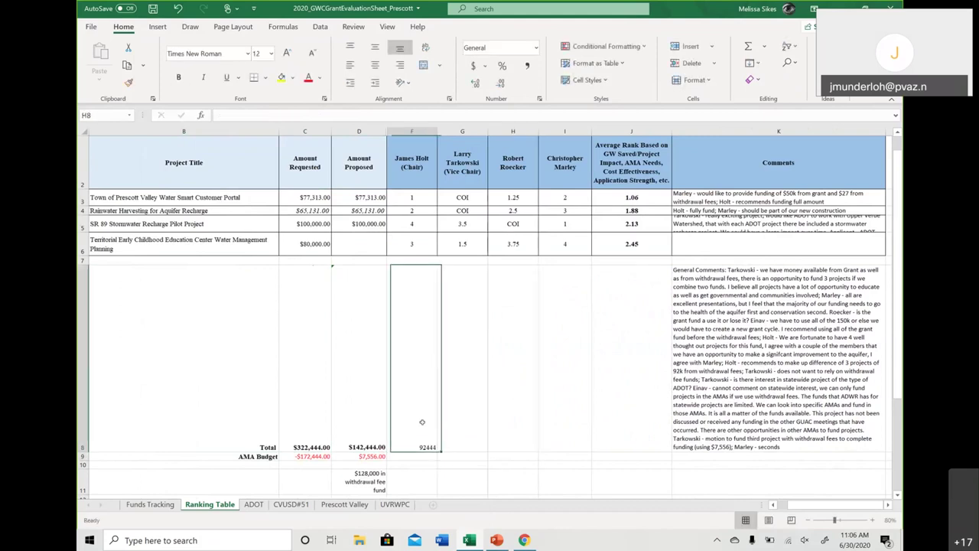
Step: Change the SR 89 project's Amount Proposed to "$100,000 ($7,556 from grant, $92,444 from withdrawal fees)", wrapped in a taller row
{"action": "left_click", "coordinate": [358, 228]}
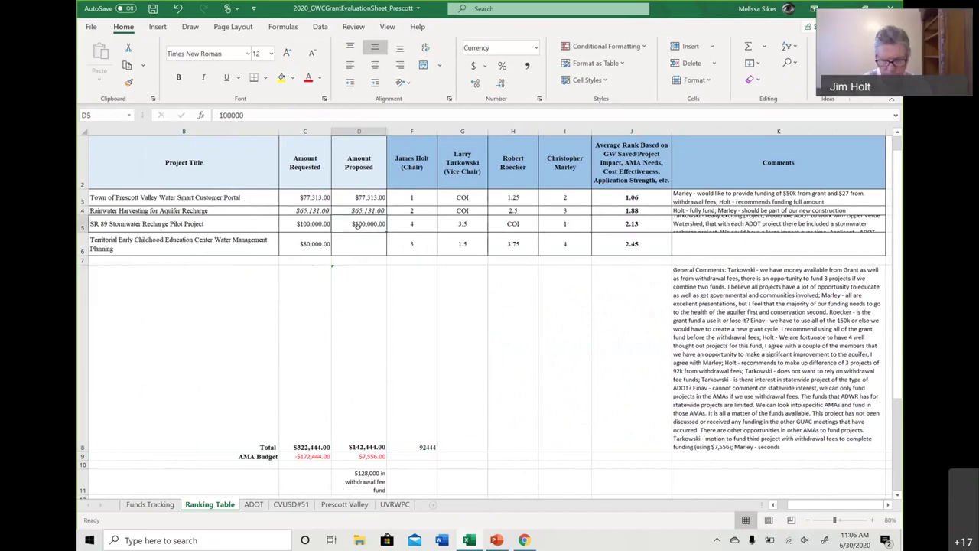
{"action": "left_click", "coordinate": [316, 115]}
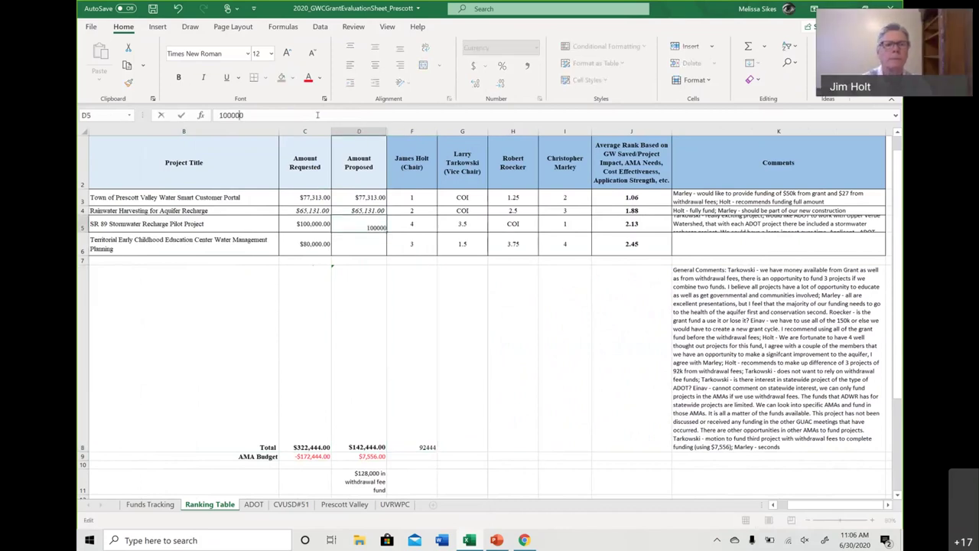
{"action": "key", "text": "Home"}
{"action": "type", "text": "$"}
{"action": "key", "text": "Right"}
{"action": "type", "text": ","}
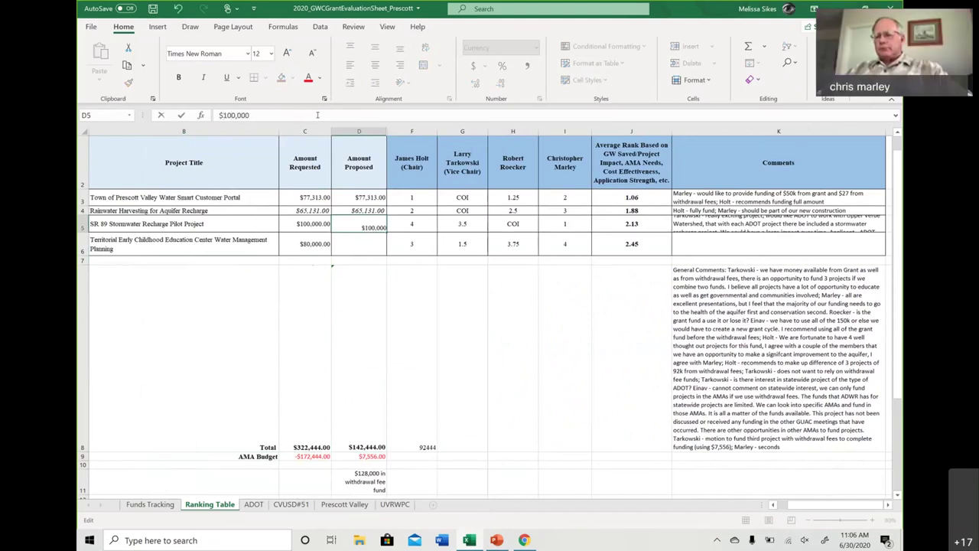
{"action": "key", "text": "End"}
{"action": "type", "text": "($7,556 from grant,"}
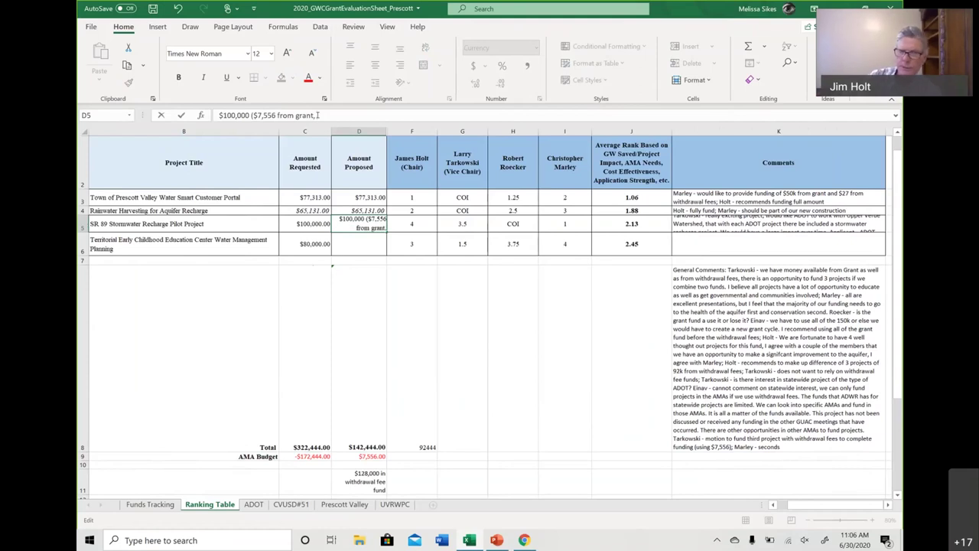
{"action": "type", "text": " $92"}
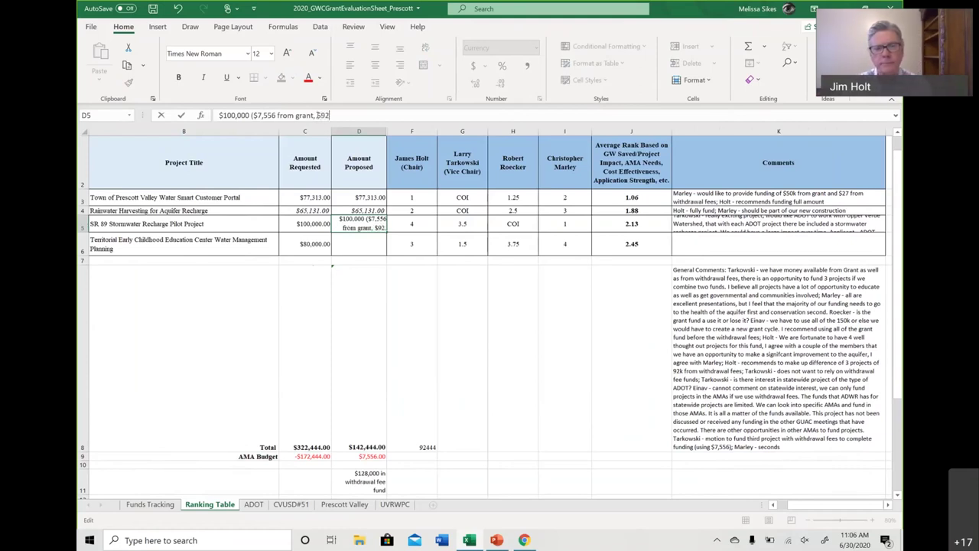
{"action": "type", "text": ",444 from withdrawal fe"}
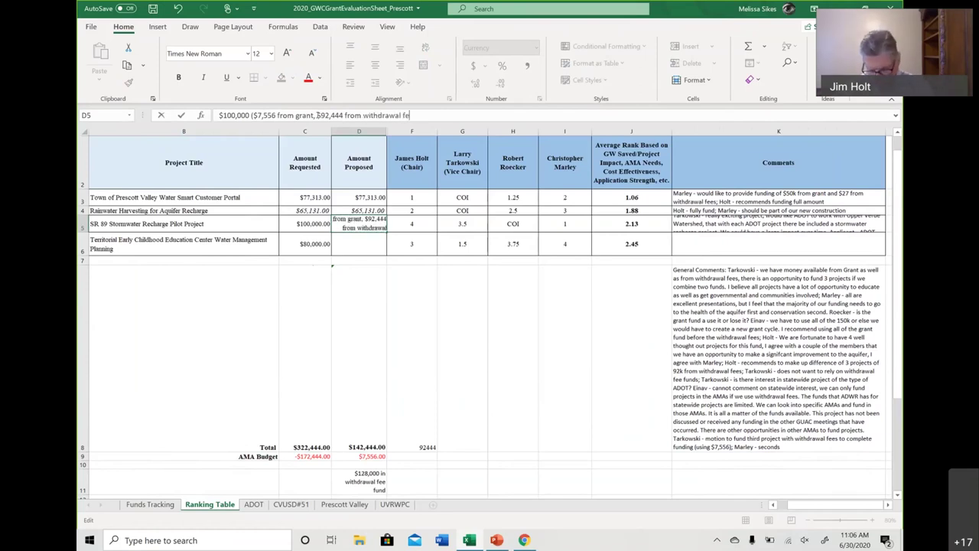
{"action": "type", "text": "es)"}
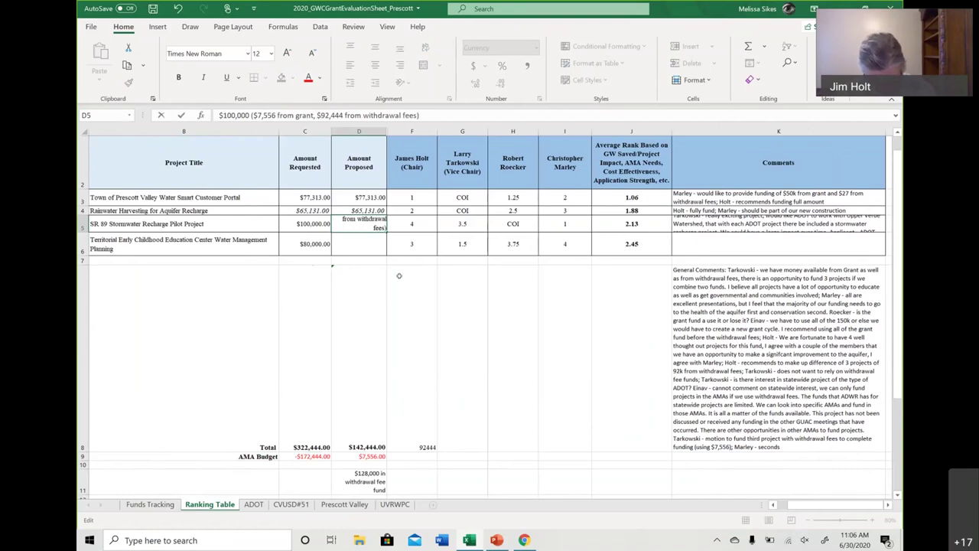
{"action": "left_click", "coordinate": [399, 276]}
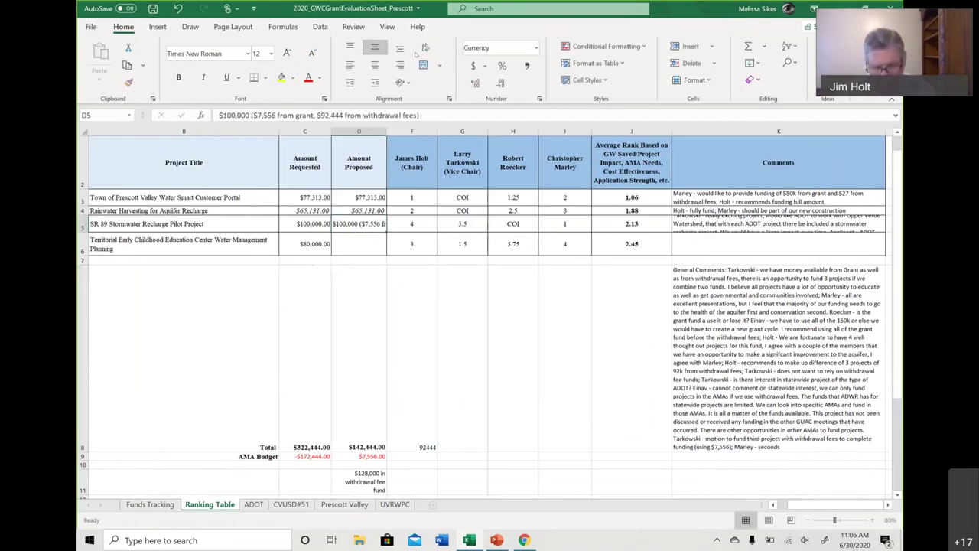
{"action": "left_click_drag", "start_coordinate": [80, 232], "coordinate": [85, 265]}
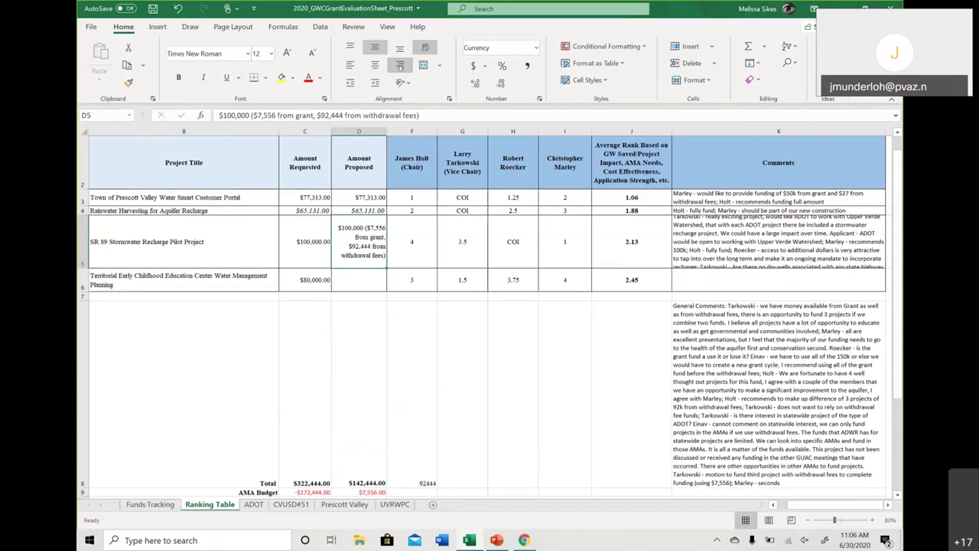
Step: Clear the scratch calculation from cell F8 beside the totals
{"action": "left_click", "coordinate": [506, 373]}
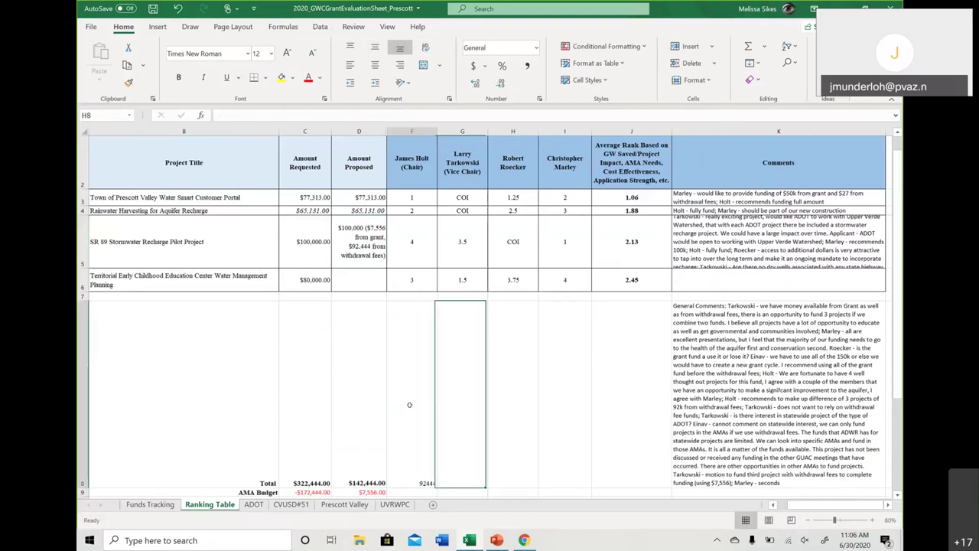
{"action": "scroll", "coordinate": [546, 415], "scroll_direction": "down", "scroll_amount": 1}
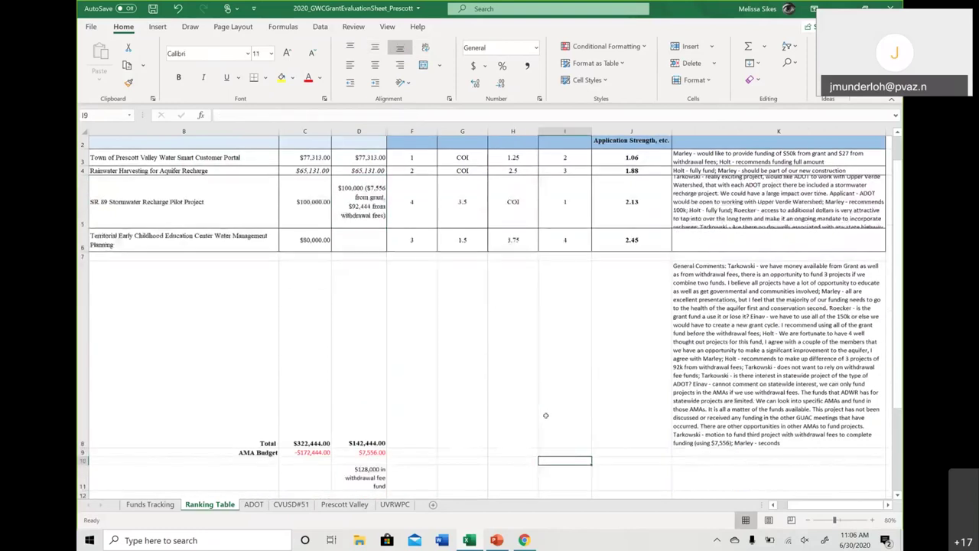
{"action": "key", "text": "Up"}
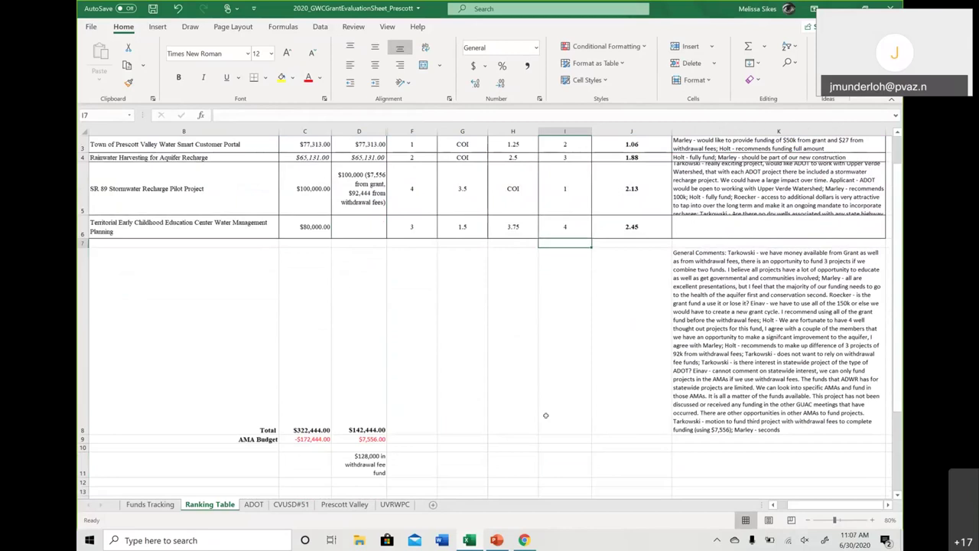
{"action": "key", "text": "Down"}
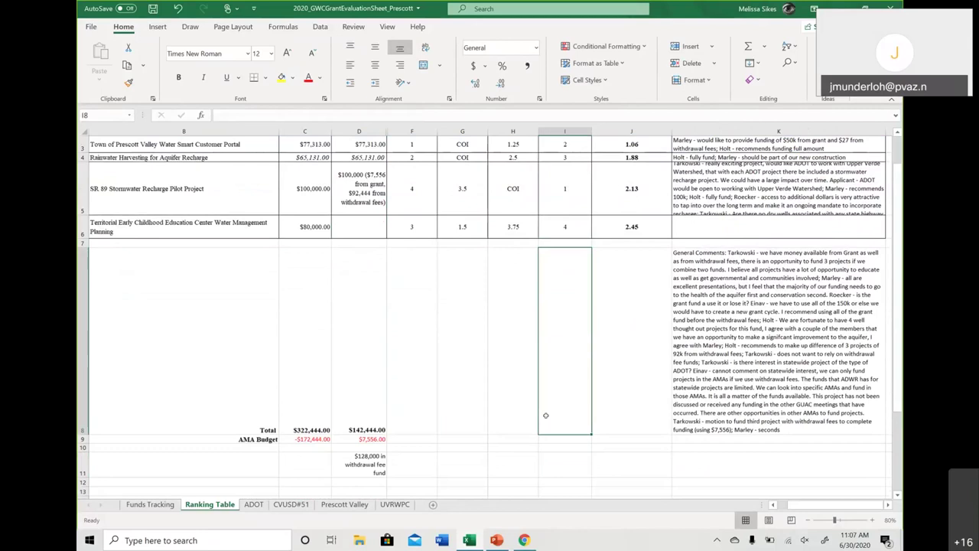
{"action": "key", "text": "Down"}
{"action": "key", "text": "Down"}
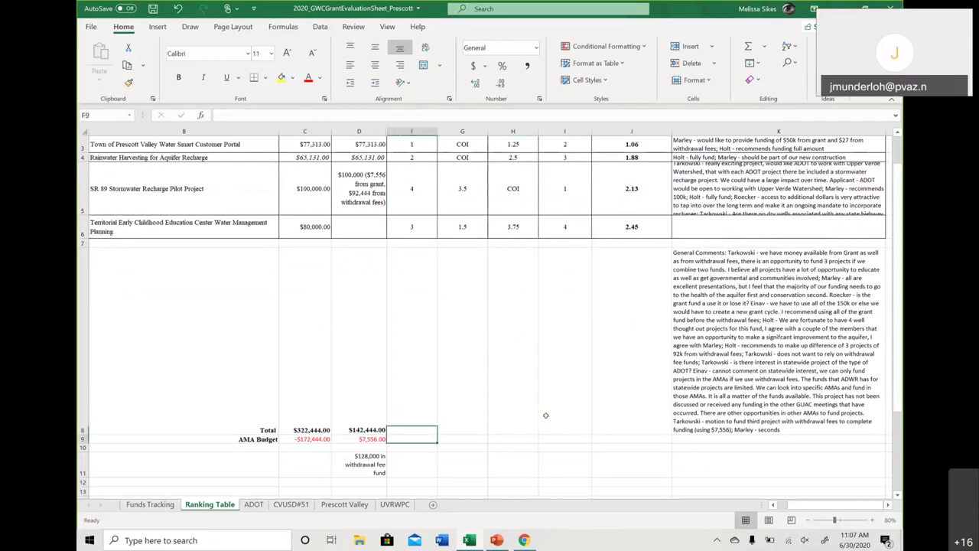
{"action": "key", "text": "Down"}
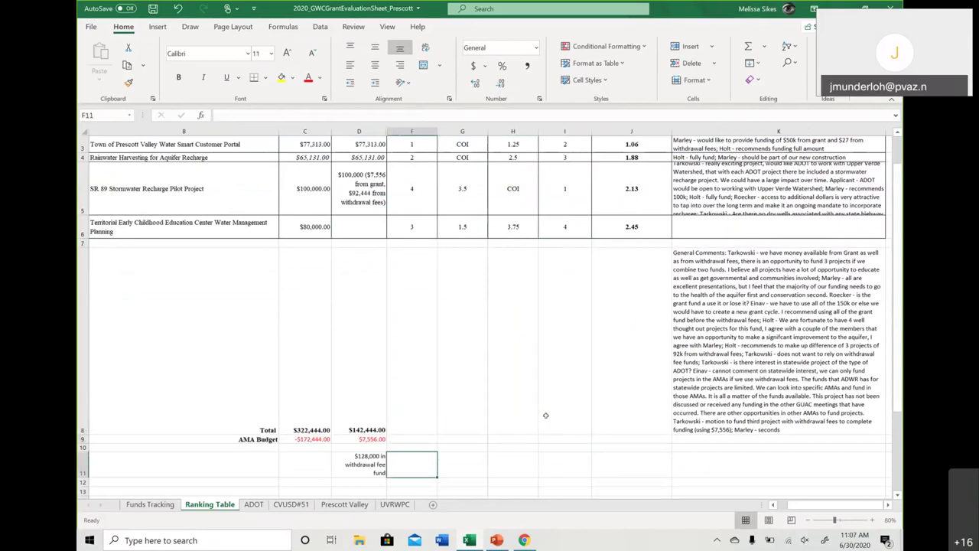
{"action": "type", "text": "=128000"}
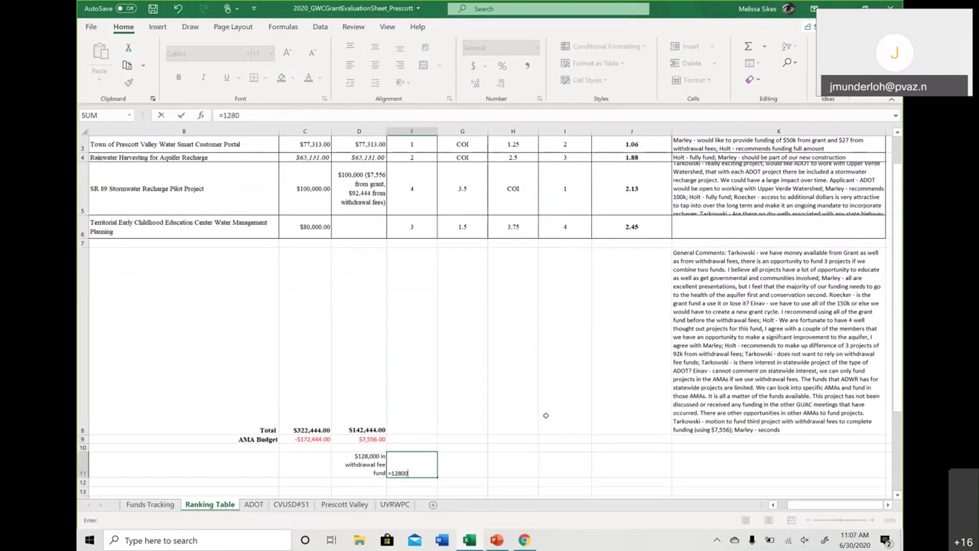
{"action": "key", "text": "BackSpace"}
{"action": "key", "text": "BackSpace"}
{"action": "key", "text": "BackSpace"}
{"action": "key", "text": "BackSpace"}
{"action": "key", "text": "BackSpace"}
{"action": "key", "text": "BackSpace"}
{"action": "type", "text": "Sum("}
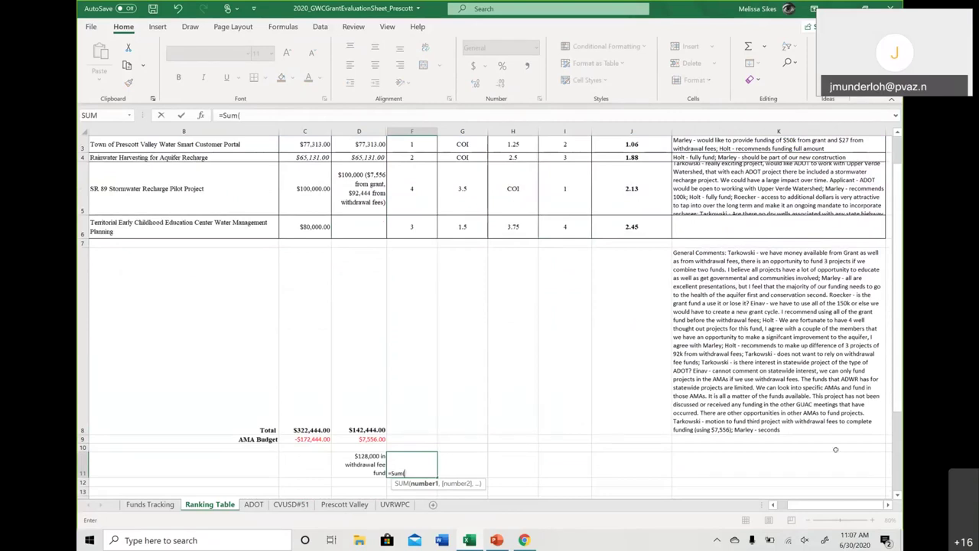
{"action": "left_click", "coordinate": [802, 429]}
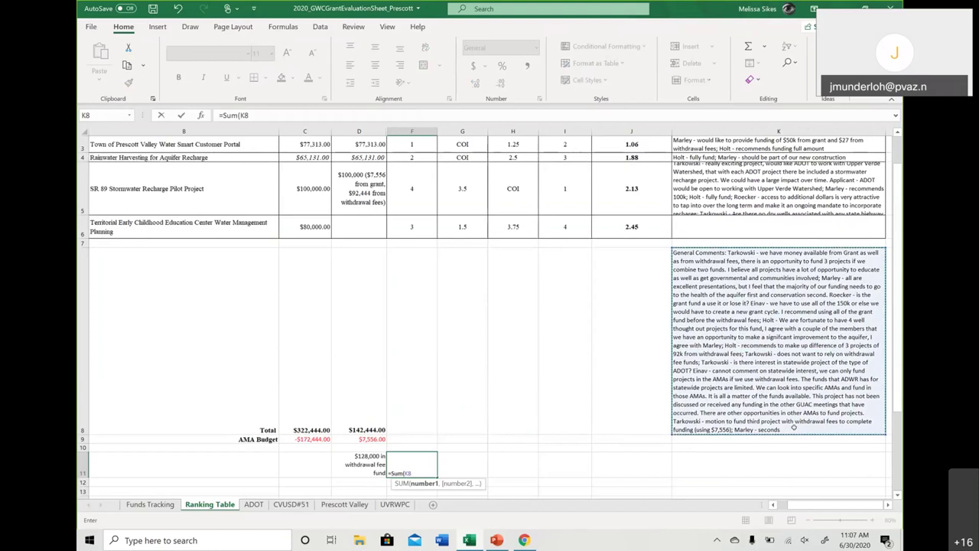
{"action": "left_click", "coordinate": [512, 462]}
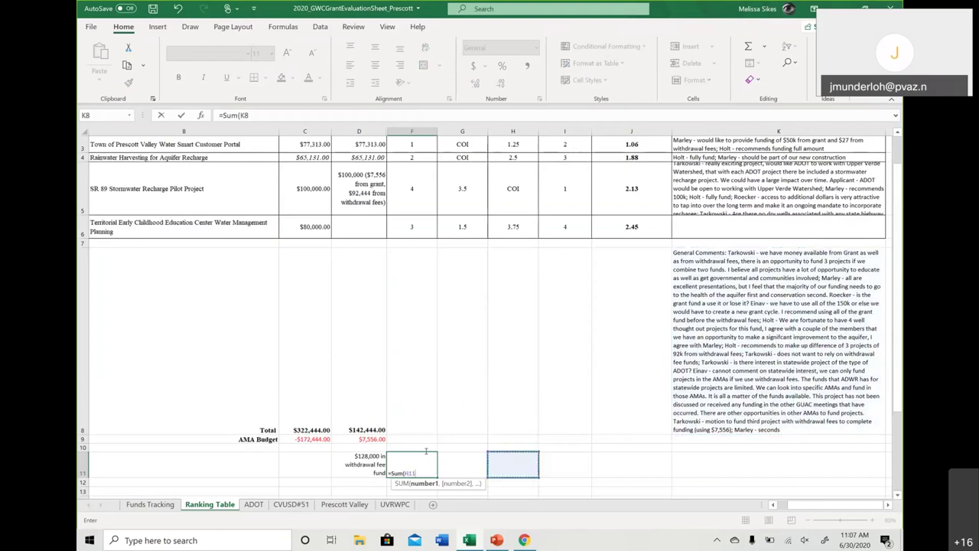
{"action": "key", "text": "BackSpace"}
{"action": "key", "text": "BackSpace"}
{"action": "key", "text": "BackSpace"}
{"action": "key", "text": "BackSpace"}
{"action": "key", "text": "BackSpace"}
{"action": "key", "text": "BackSpace"}
{"action": "key", "text": "BackSpace"}
{"action": "key", "text": "BackSpace"}
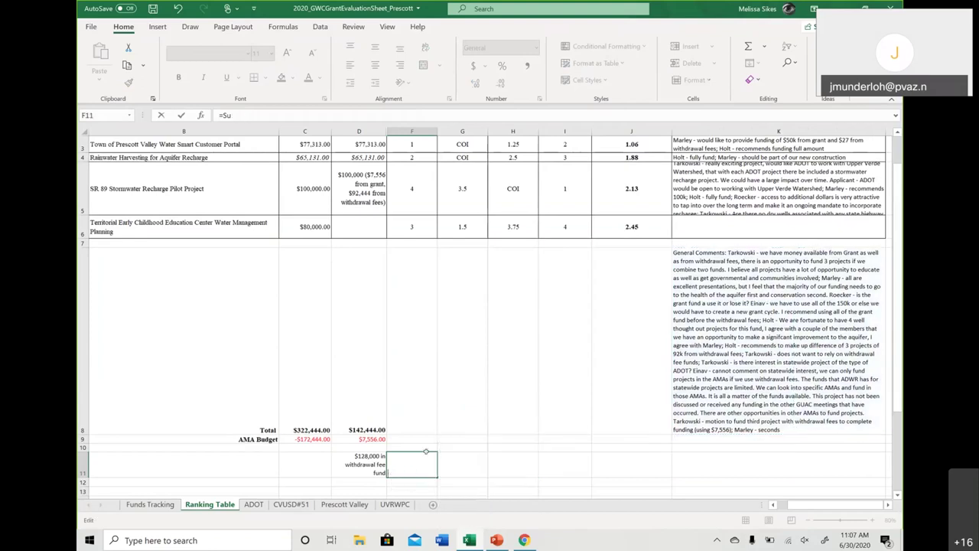
{"action": "left_click", "coordinate": [810, 433]}
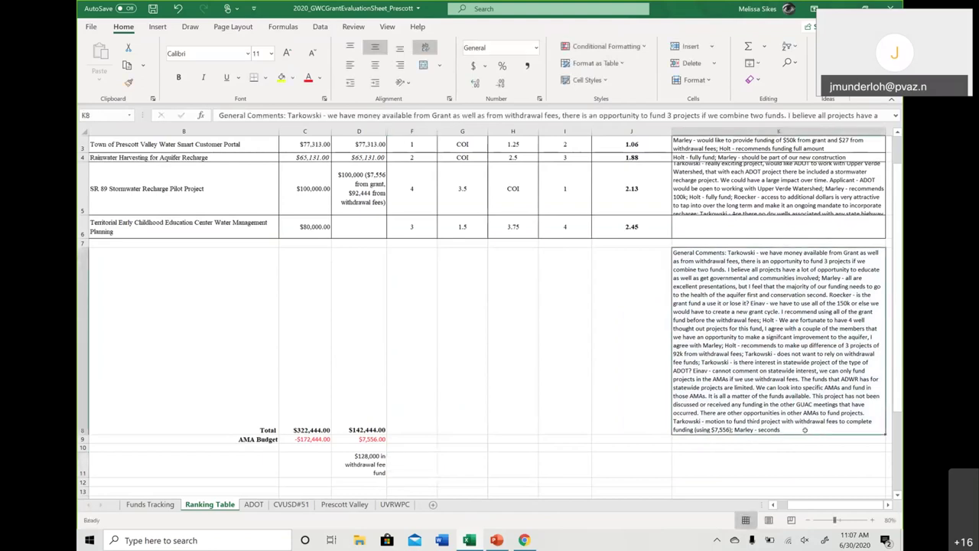
Step: Append to the general comments in K8 that a committee member "would like to see school receive some funding"
{"action": "double_click", "coordinate": [805, 430]}
{"action": "type", "text": "; Ro"}
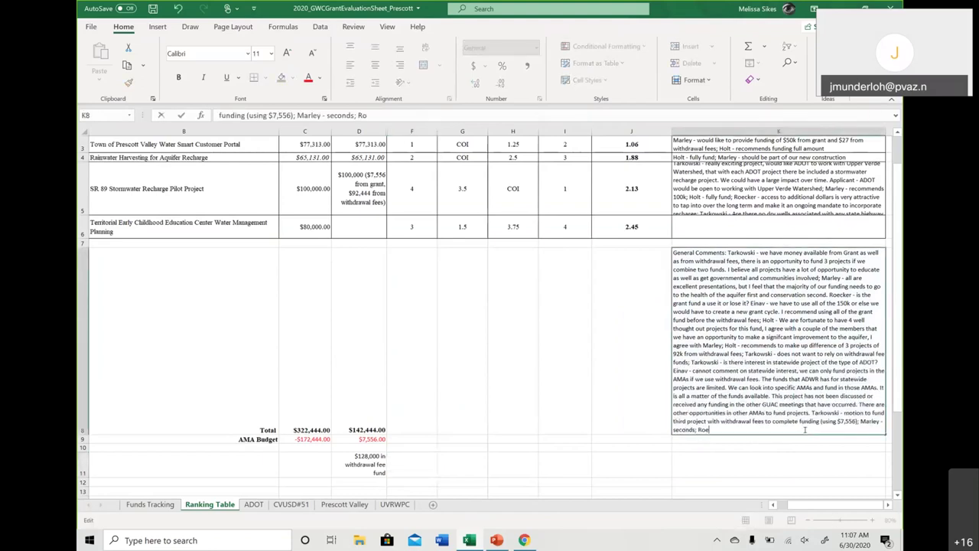
{"action": "type", "text": "ecker would like to se"}
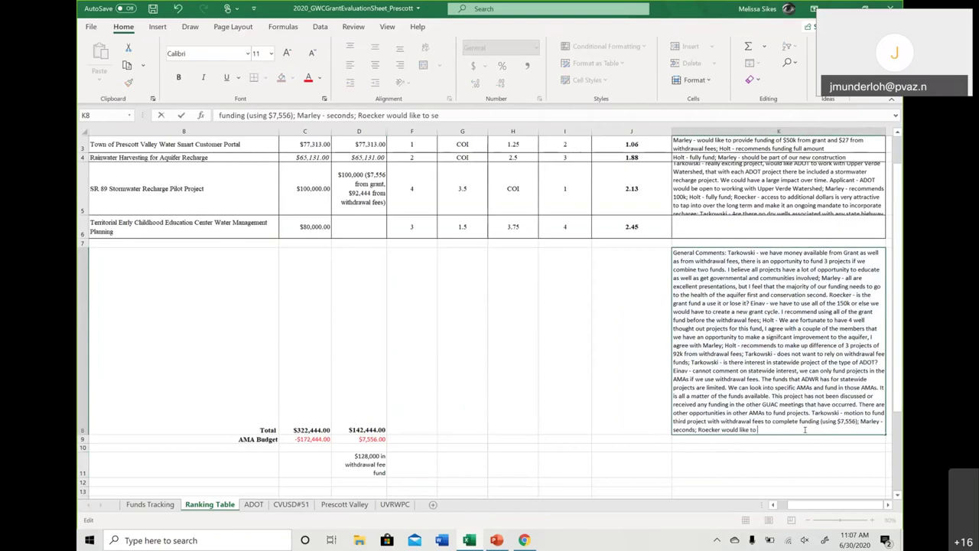
{"action": "type", "text": "e"}
{"action": "key", "text": "BackSpace"}
{"action": "key", "text": "BackSpace"}
{"action": "key", "text": "BackSpace"}
{"action": "key", "text": "BackSpace"}
{"action": "key", "text": "BackSpace"}
{"action": "key", "text": "BackSpace"}
{"action": "key", "text": "BackSpace"}
{"action": "key", "text": "BackSpace"}
{"action": "key", "text": "BackSpace"}
{"action": "key", "text": "BackSpace"}
{"action": "key", "text": "BackSpace"}
{"action": "key", "text": "BackSpace"}
{"action": "key", "text": "BackSpace"}
{"action": "key", "text": "BackSpace"}
{"action": "key", "text": "BackSpace"}
{"action": "key", "text": "BackSpace"}
{"action": "key", "text": "BackSpace"}
{"action": "type", "text": "- would like to see school rece"}
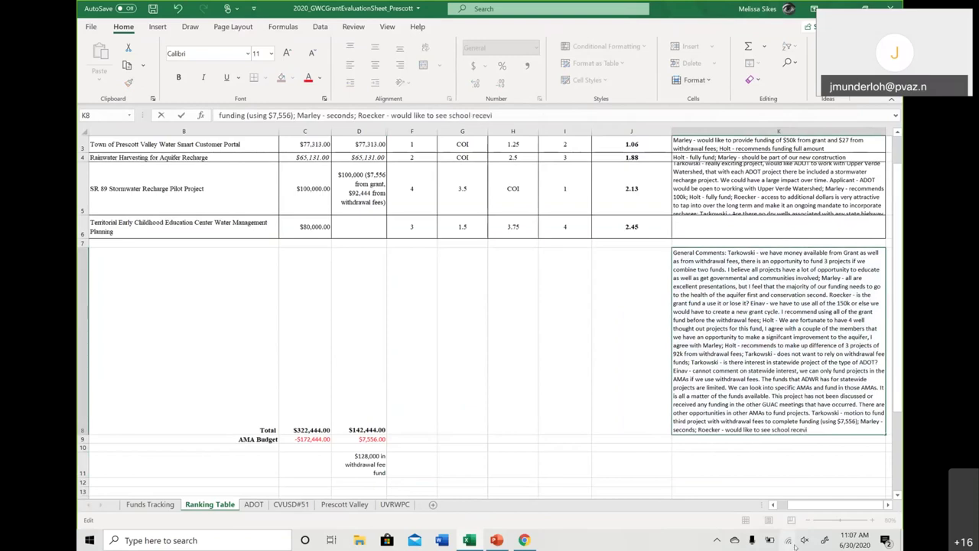
{"action": "type", "text": "ive some funding"}
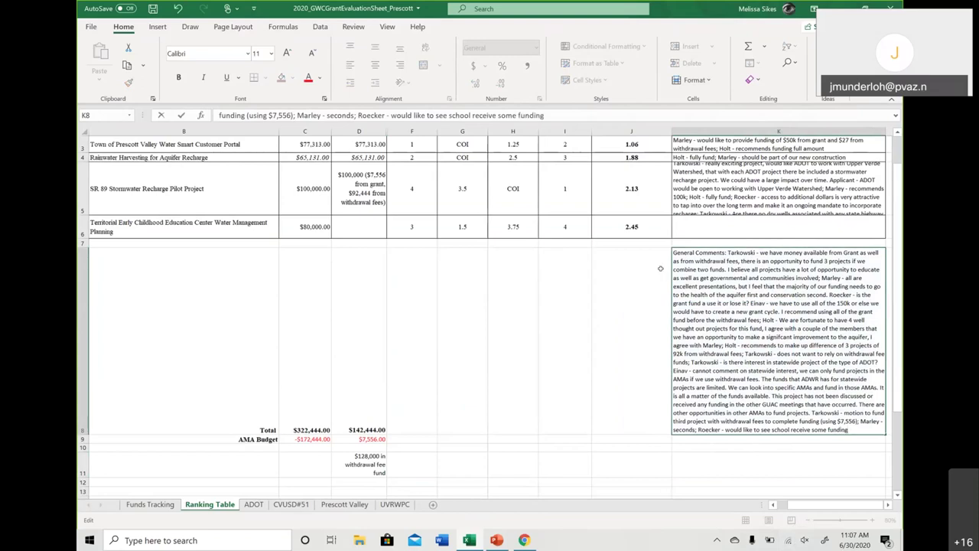
Step: Comment on the Territorial Early Childhood Education Center project that the same committee member "would like to see school receive some funding"
{"action": "left_click", "coordinate": [692, 227]}
{"action": "type", "text": "Roeck"}
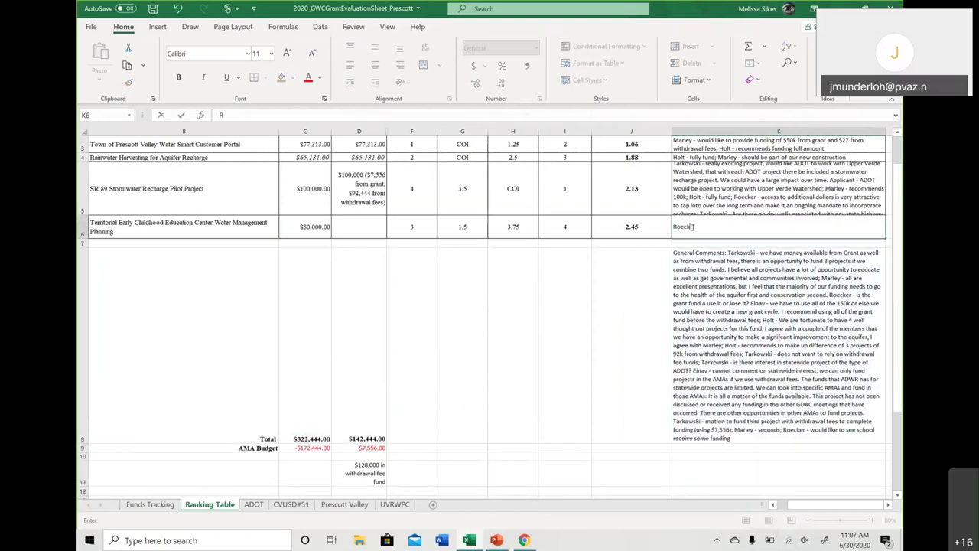
{"action": "type", "text": "er - would like to see "}
{"action": "type", "text": "schol"}
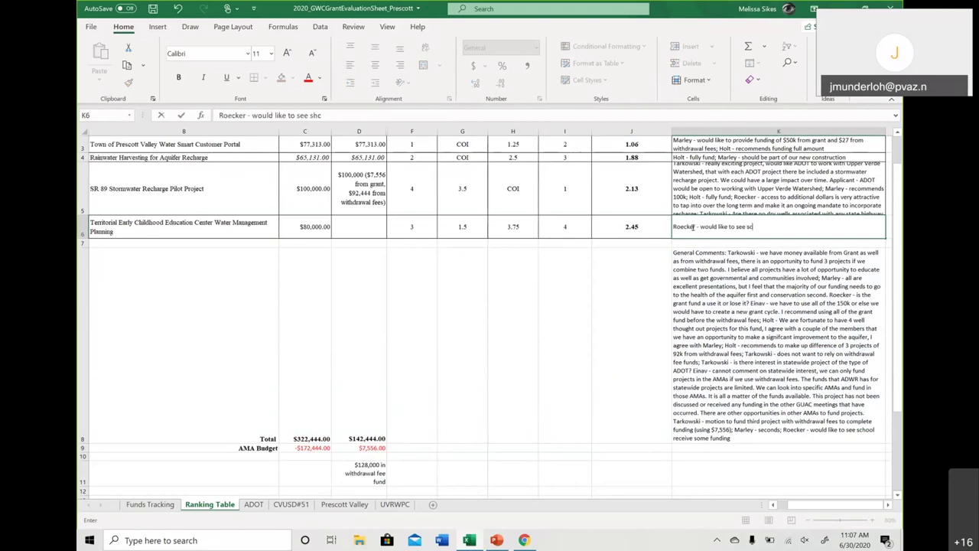
{"action": "type", "text": "l receive some funding"}
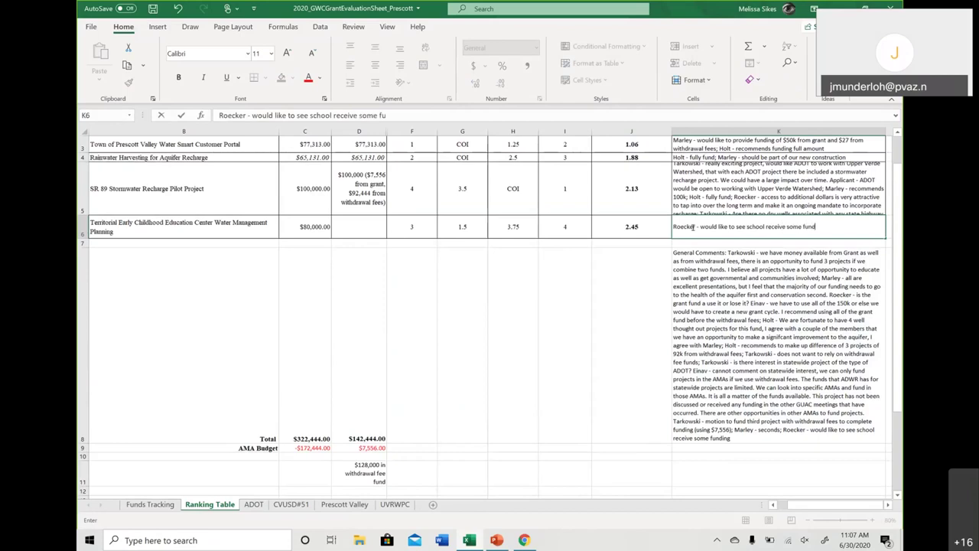
Step: Replace the school-funding remark ending the general comments with "All voted yes for breakdown of funds for ADOT proposal"
{"action": "double_click", "coordinate": [730, 434]}
{"action": "key", "text": "Delete"}
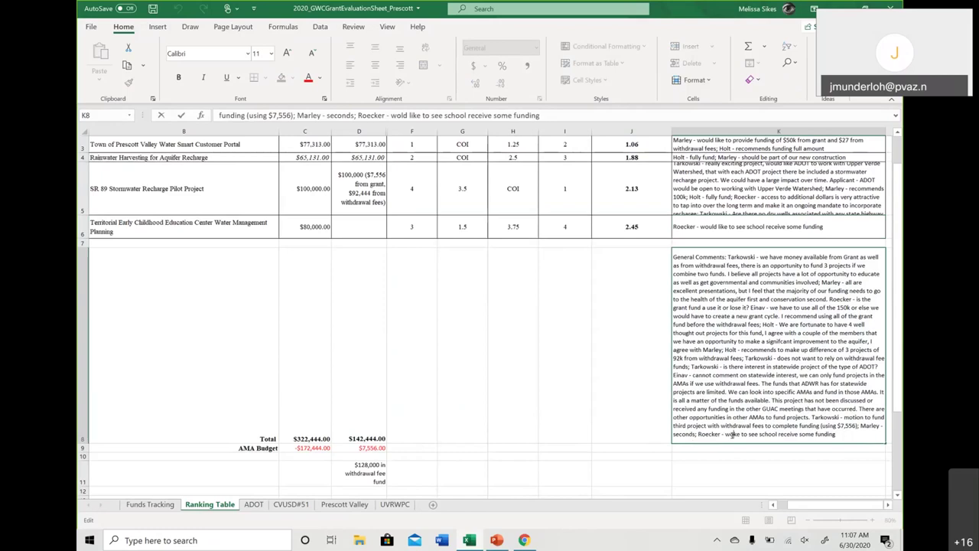
{"action": "key", "text": "BackSpace"}
{"action": "key", "text": "BackSpace"}
{"action": "key", "text": "BackSpace"}
{"action": "key", "text": "BackSpace"}
{"action": "key", "text": "BackSpace"}
{"action": "key", "text": "BackSpace"}
{"action": "key", "text": "BackSpace"}
{"action": "key", "text": "BackSpace"}
{"action": "key", "text": "BackSpace"}
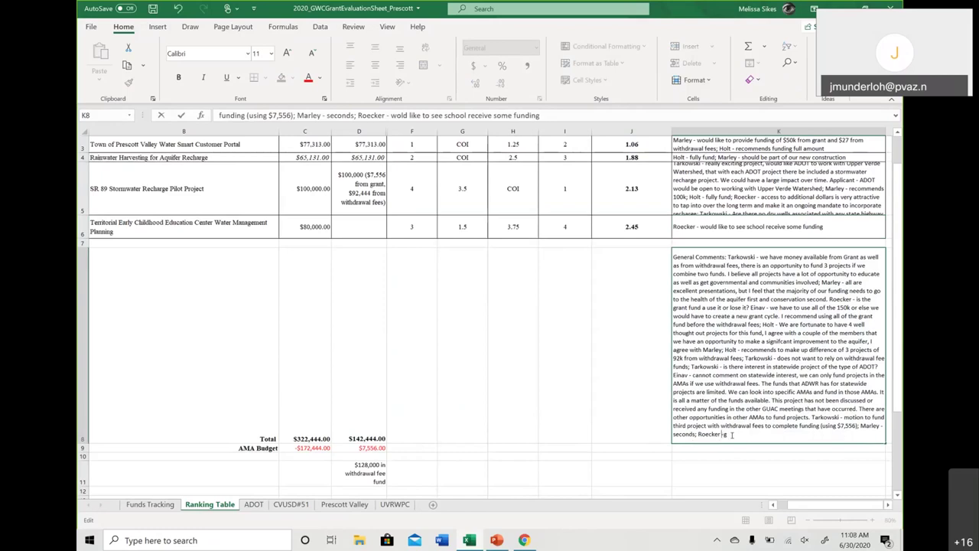
{"action": "key", "text": "BackSpace"}
{"action": "key", "text": "BackSpace"}
{"action": "type", "text": "All voted"}
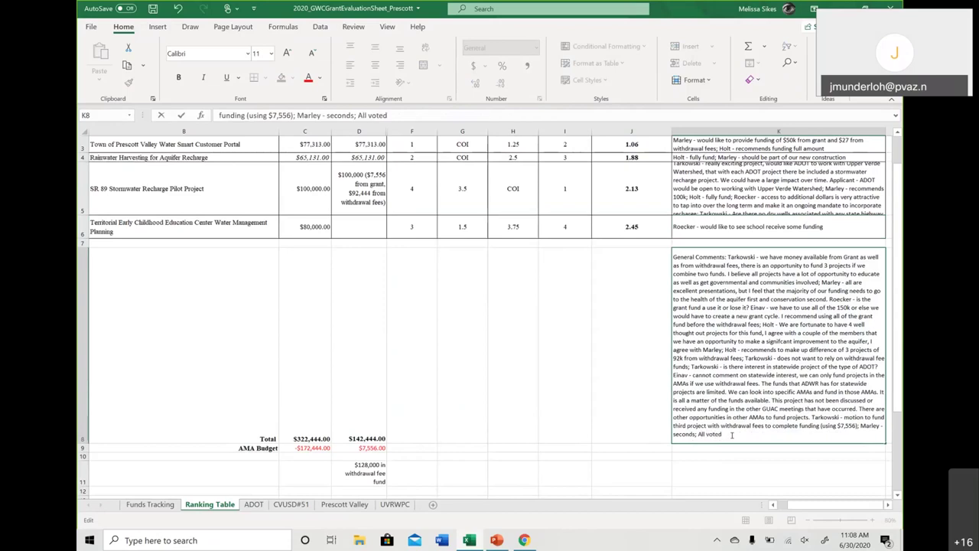
{"action": "type", "text": " yes for breakdown of"}
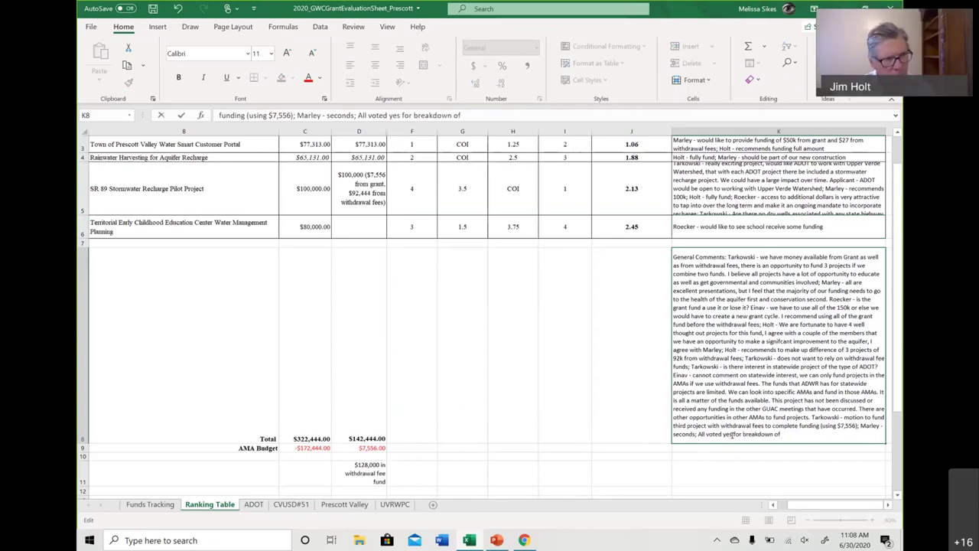
{"action": "type", "text": " funds in"}
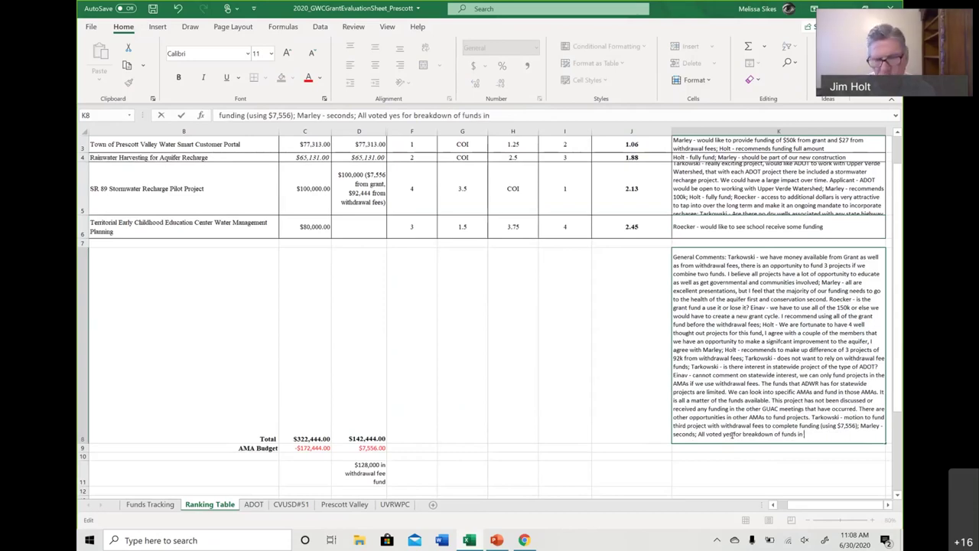
{"action": "key", "text": "BackSpace"}
{"action": "key", "text": "BackSpace"}
{"action": "type", "text": "for ADOT proposal"}
{"action": "left_click", "coordinate": [468, 321]}
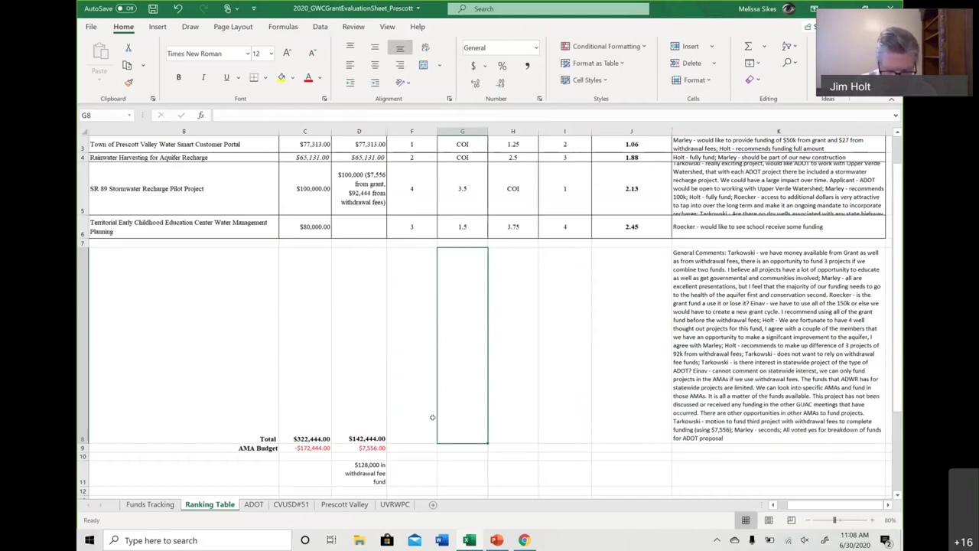
{"action": "left_click", "coordinate": [420, 470]}
{"action": "type", "text": "=sum"}
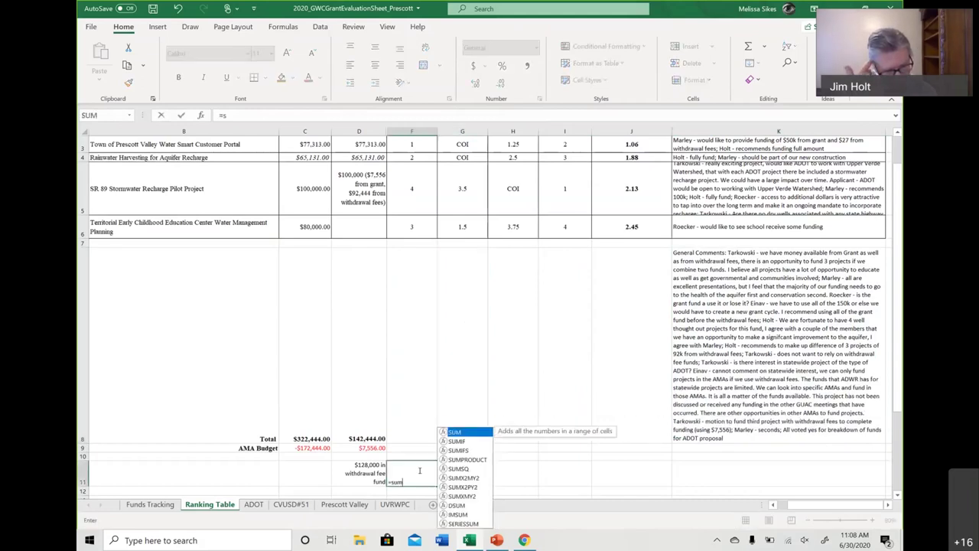
{"action": "type", "text": "(128000-"}
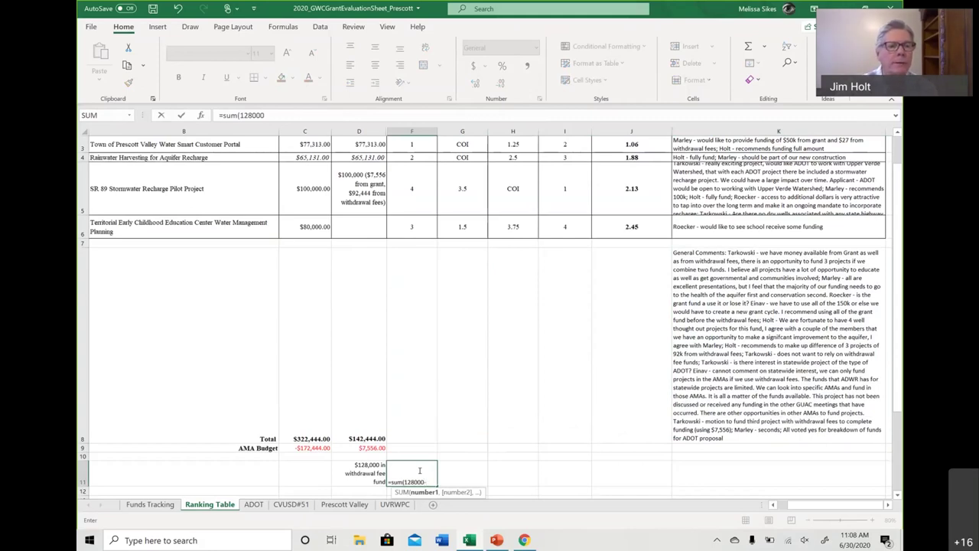
{"action": "type", "text": "92444)"}
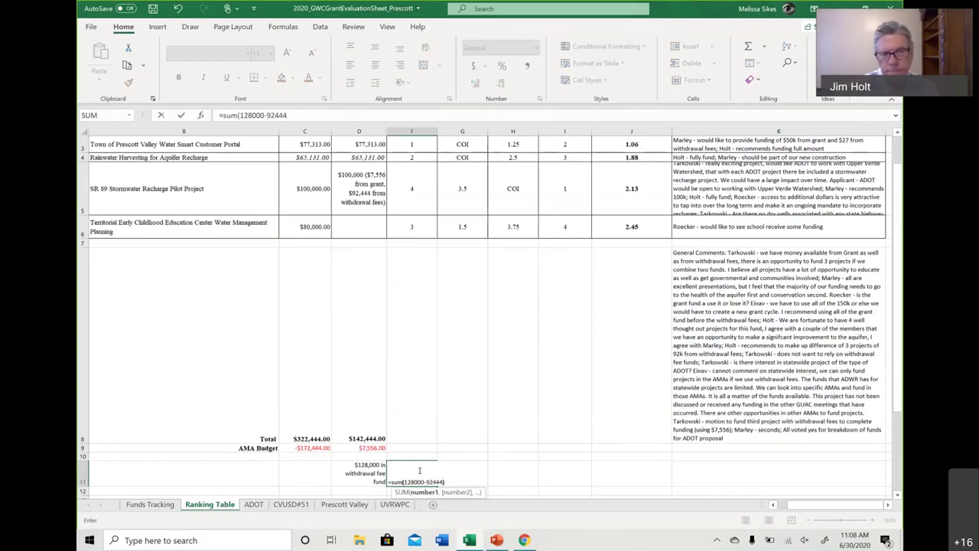
{"action": "key", "text": "ctrl+Return"}
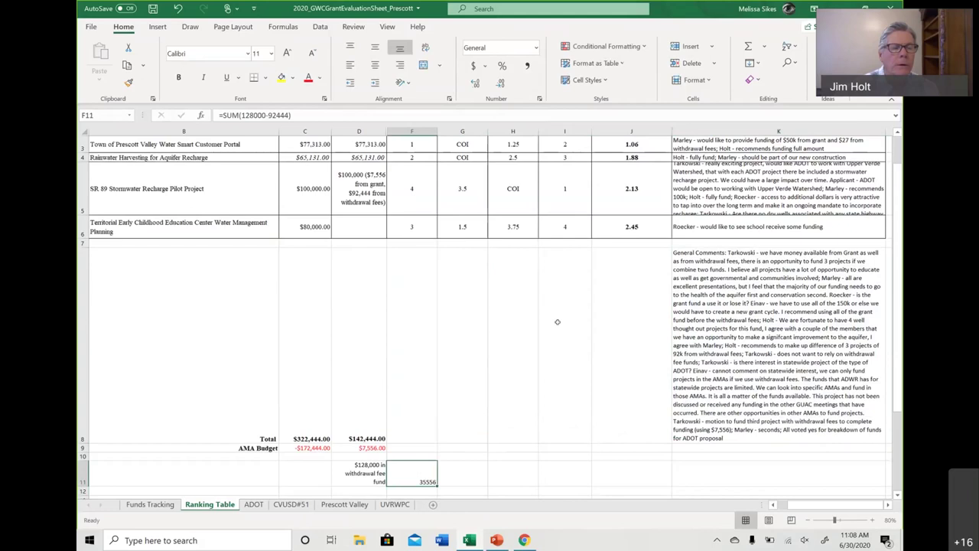
Step: Format the remaining withdrawal-fee amount in F11 as Currency
{"action": "left_click", "coordinate": [473, 65]}
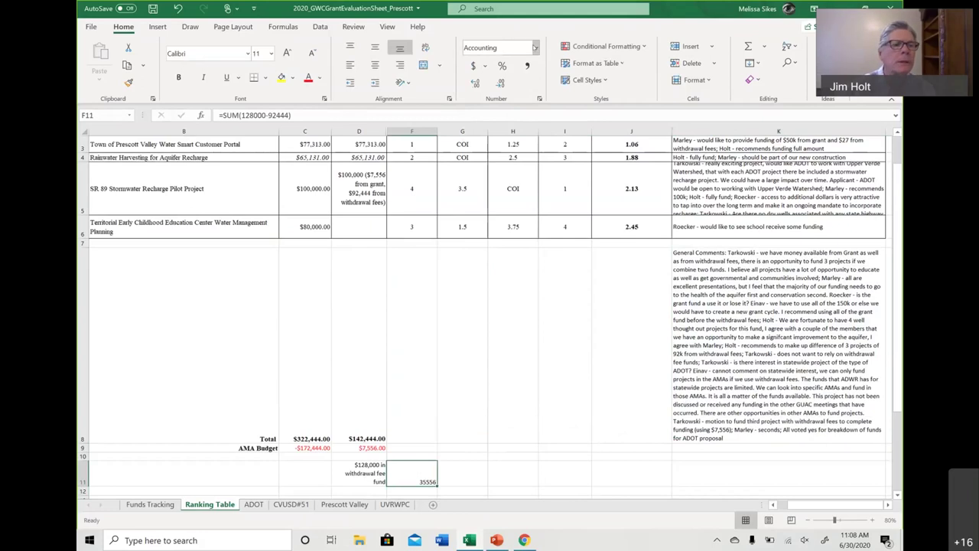
{"action": "left_click", "coordinate": [536, 47]}
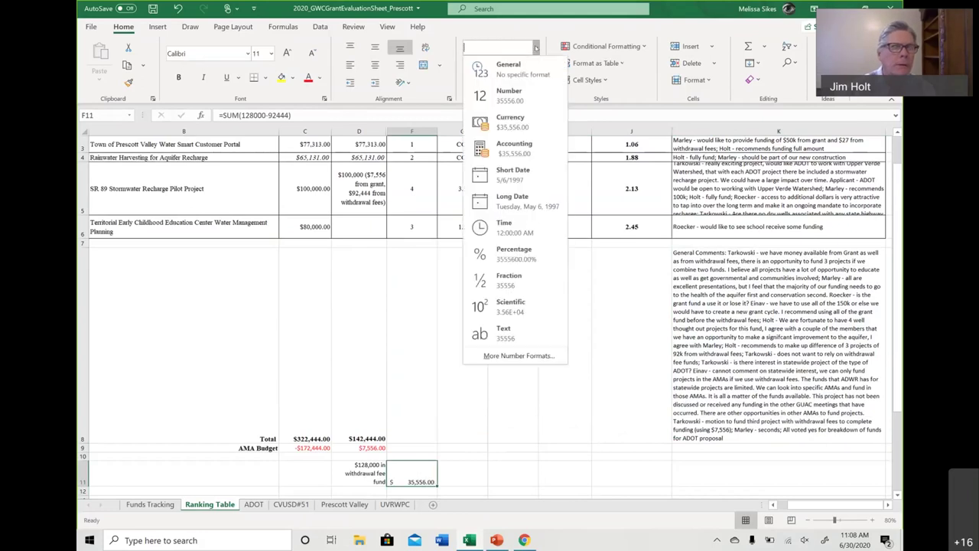
{"action": "left_click", "coordinate": [517, 119]}
{"action": "left_click", "coordinate": [513, 329]}
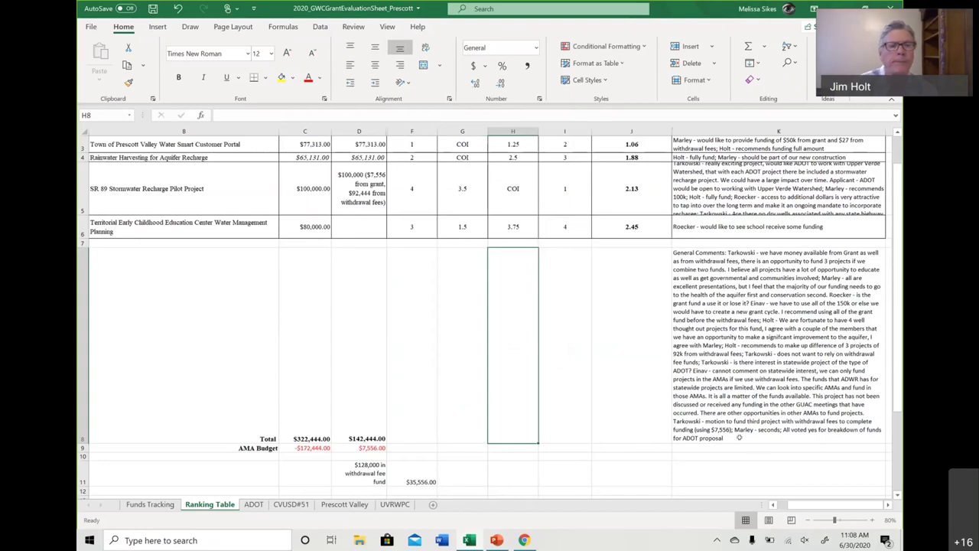
Step: Fill the Amount Proposed cells of the first three projects, D3 to D5, with green
{"action": "left_click", "coordinate": [284, 338]}
{"action": "scroll", "coordinate": [283, 339], "scroll_direction": "up", "scroll_amount": 2}
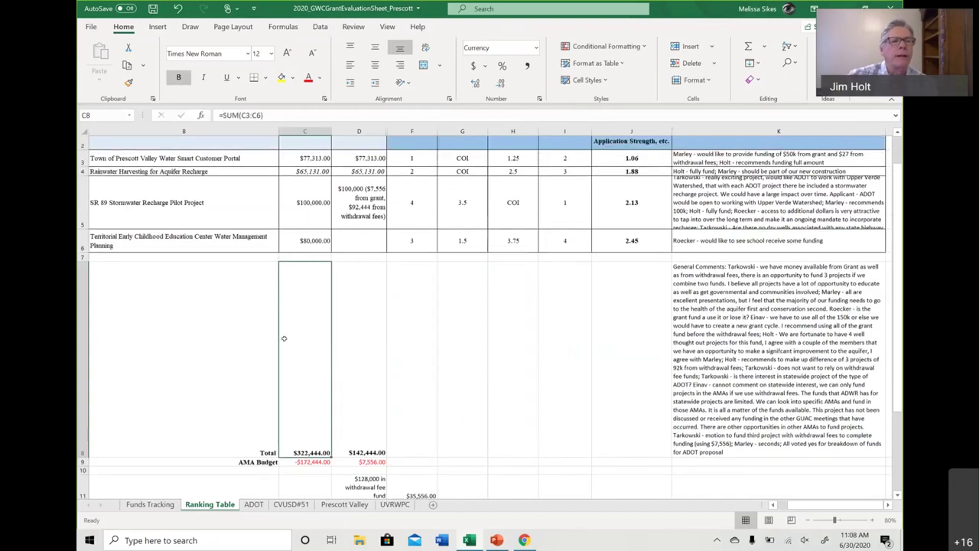
{"action": "left_click_drag", "start_coordinate": [345, 244], "coordinate": [356, 234]}
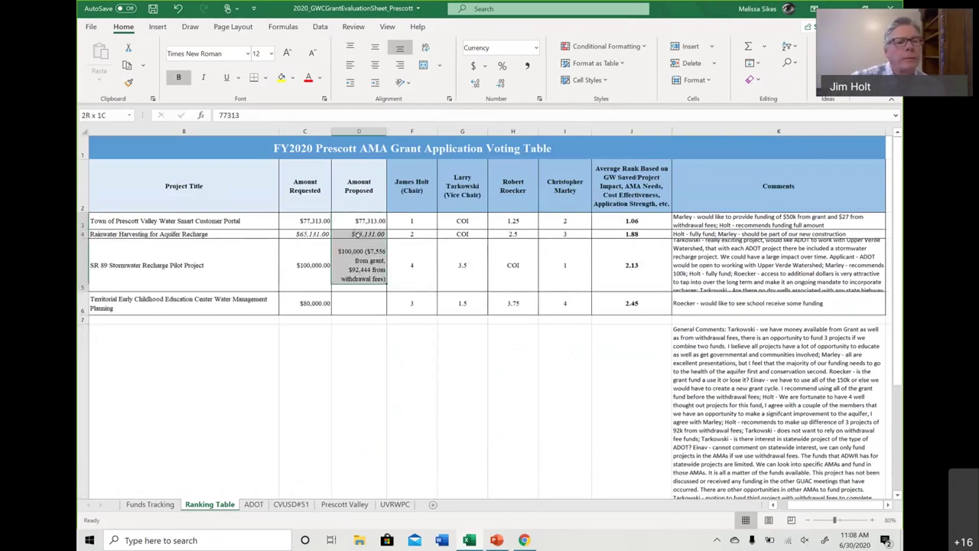
{"action": "left_click", "coordinate": [291, 78]}
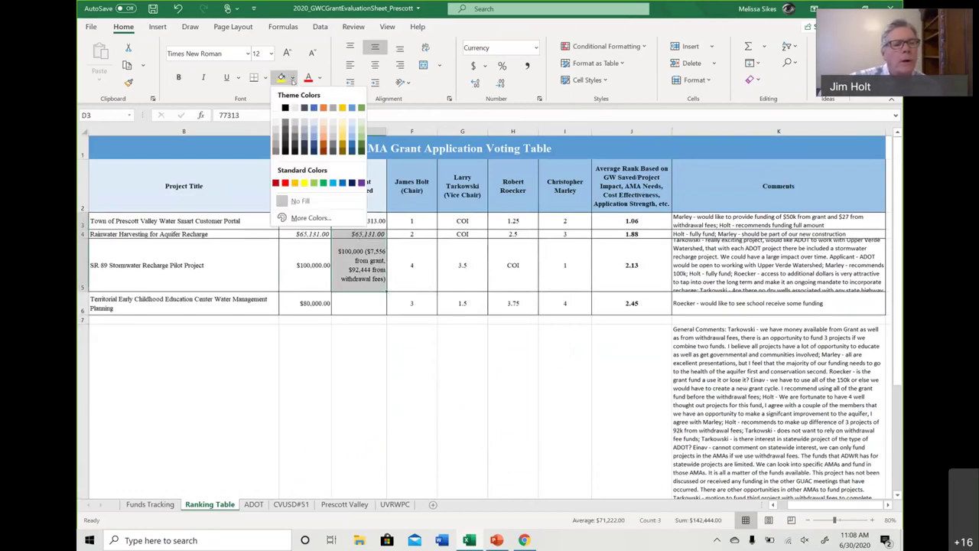
{"action": "left_click", "coordinate": [363, 138]}
{"action": "left_click", "coordinate": [495, 431]}
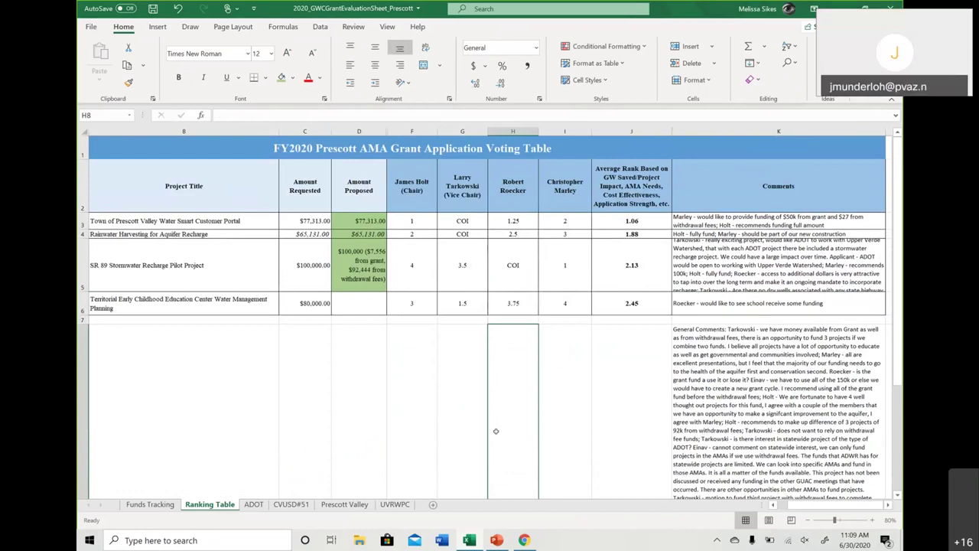
Step: Widen the Comments column slightly and reduce the height of row 8 containing the general comments
{"action": "key", "text": "Return"}
{"action": "left_click_drag", "start_coordinate": [900, 193], "coordinate": [901, 169]}
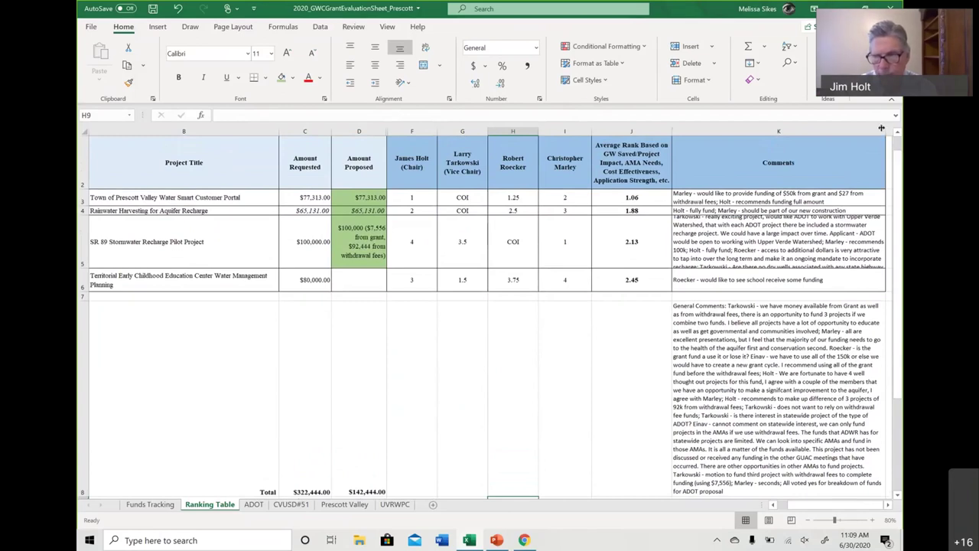
{"action": "left_click_drag", "start_coordinate": [881, 128], "coordinate": [893, 131]}
{"action": "left_click_drag", "start_coordinate": [85, 494], "coordinate": [85, 486]}
{"action": "left_click", "coordinate": [235, 410]}
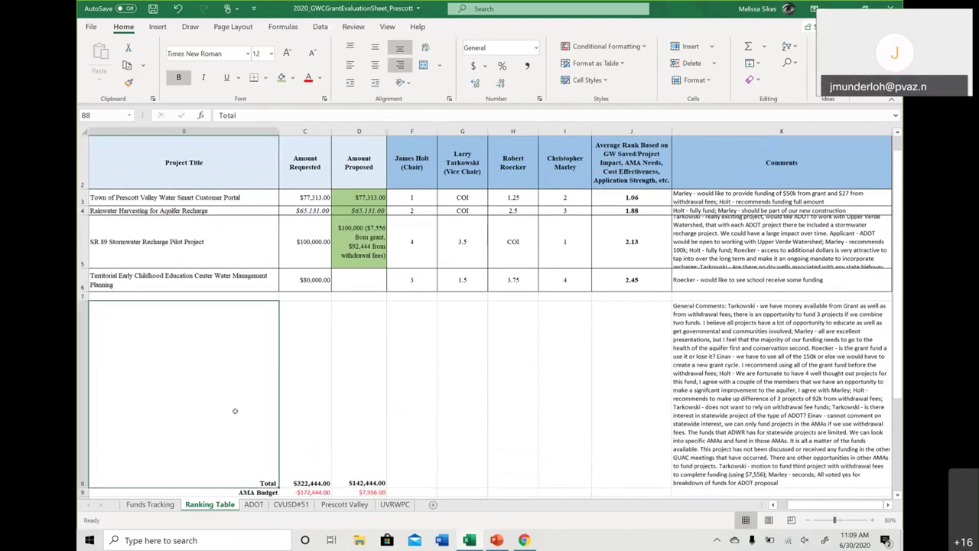
{"action": "key", "text": "Right"}
{"action": "key", "text": "Right"}
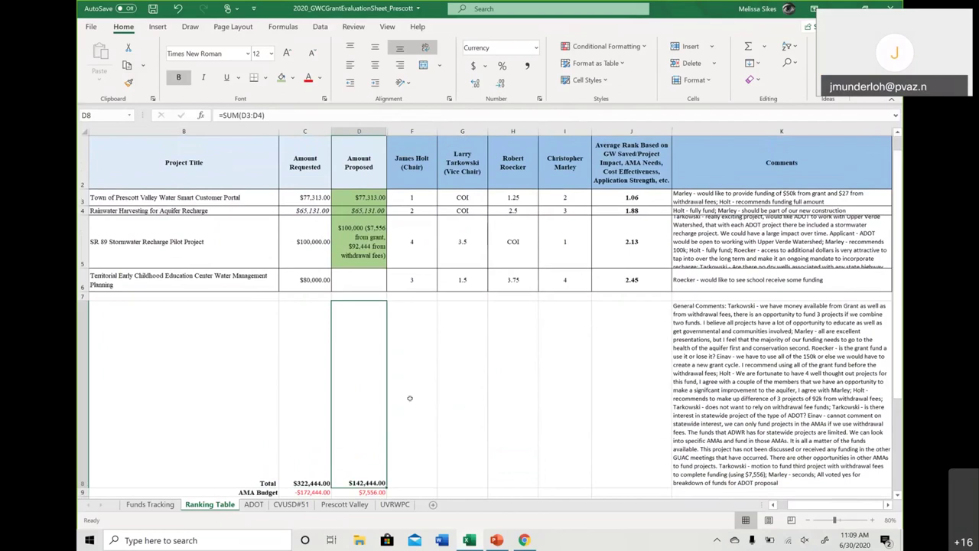
{"action": "key", "text": "Right"}
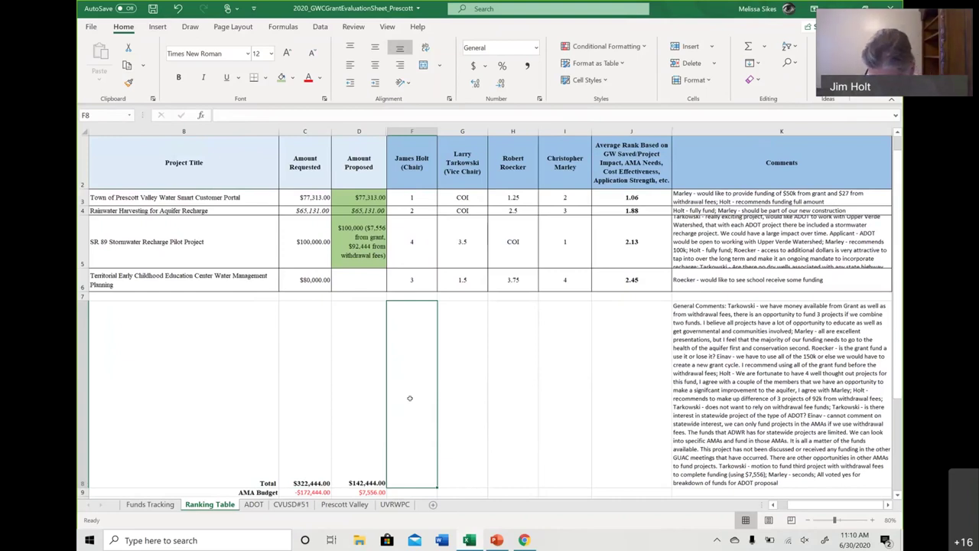
Step: Append to the general comments in K8 that the chair "withdraws earlier motion"
{"action": "double_click", "coordinate": [789, 481]}
{"action": "type", "text": "; Eina"}
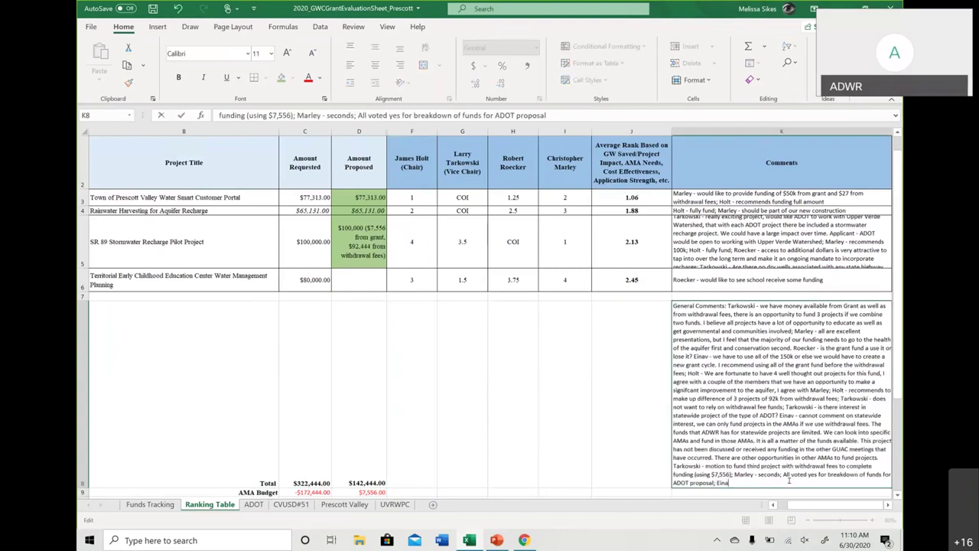
{"action": "type", "text": "v -"}
{"action": "key", "text": "BackSpace"}
{"action": "key", "text": "BackSpace"}
{"action": "key", "text": "BackSpace"}
{"action": "key", "text": "BackSpace"}
{"action": "key", "text": "BackSpace"}
{"action": "key", "text": "BackSpace"}
{"action": "key", "text": "BackSpace"}
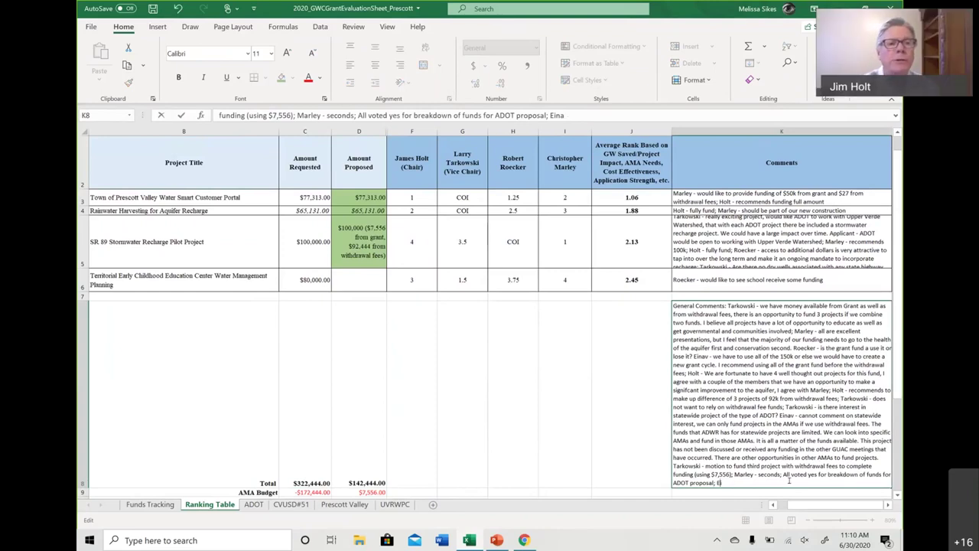
{"action": "type", "text": "Holt - withdraws"}
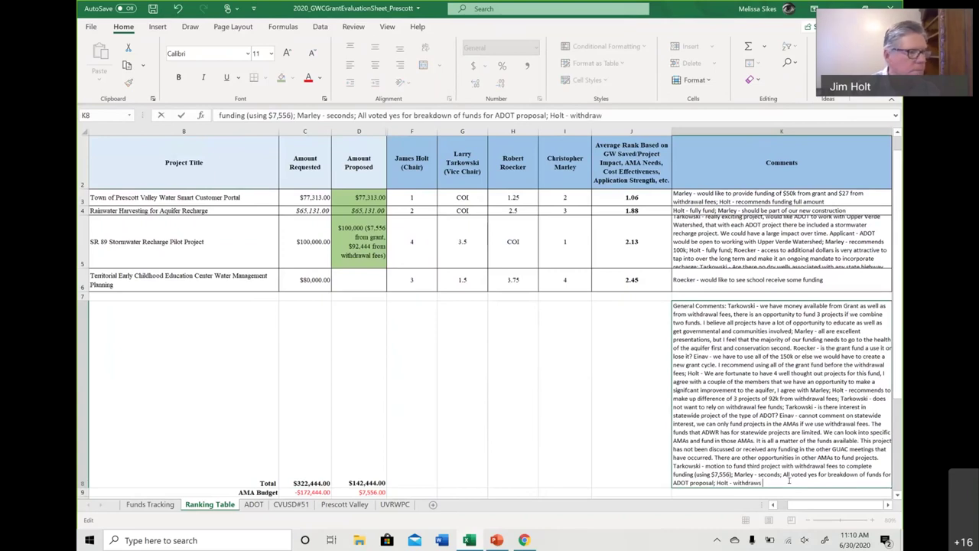
{"action": "type", "text": " earlier mo"}
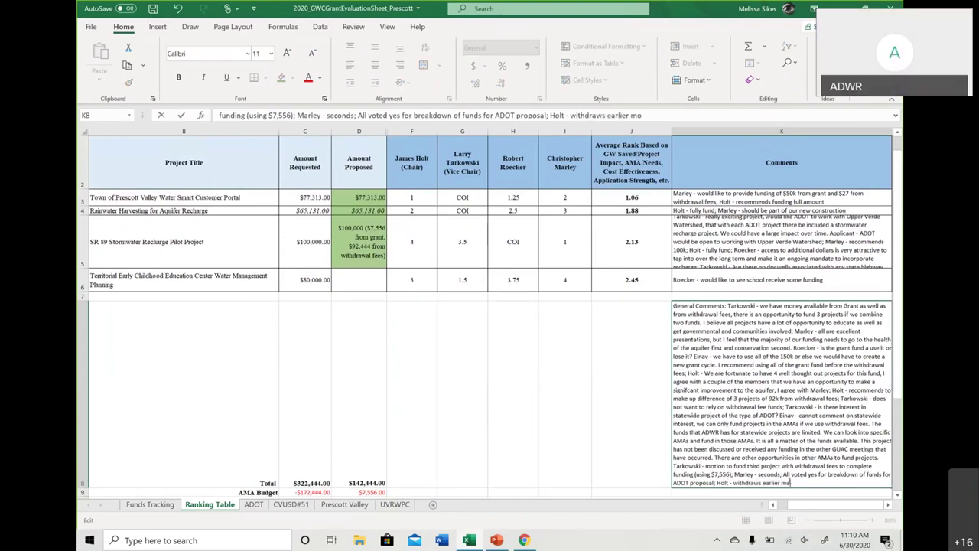
Step: Append to the general comments in K8 the staff member's "motion to approve the list of ranked projects as they stand to account for the COI of two members"
{"action": "type", "text": "tion; Einav - App"}
{"action": "key", "text": "BackSpace"}
{"action": "key", "text": "BackSpace"}
{"action": "key", "text": "BackSpace"}
{"action": "type", "text": "motion to approve t"}
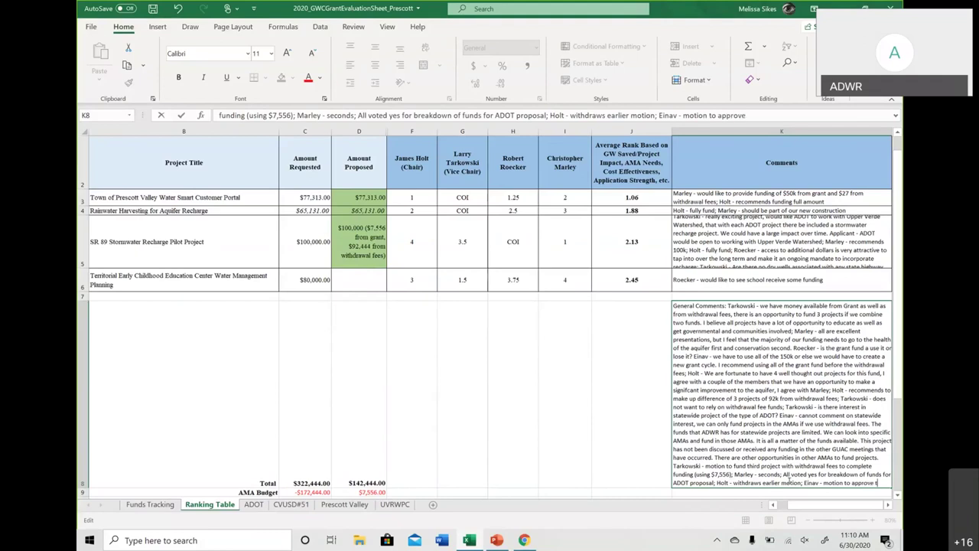
{"action": "type", "text": "he list of ran"}
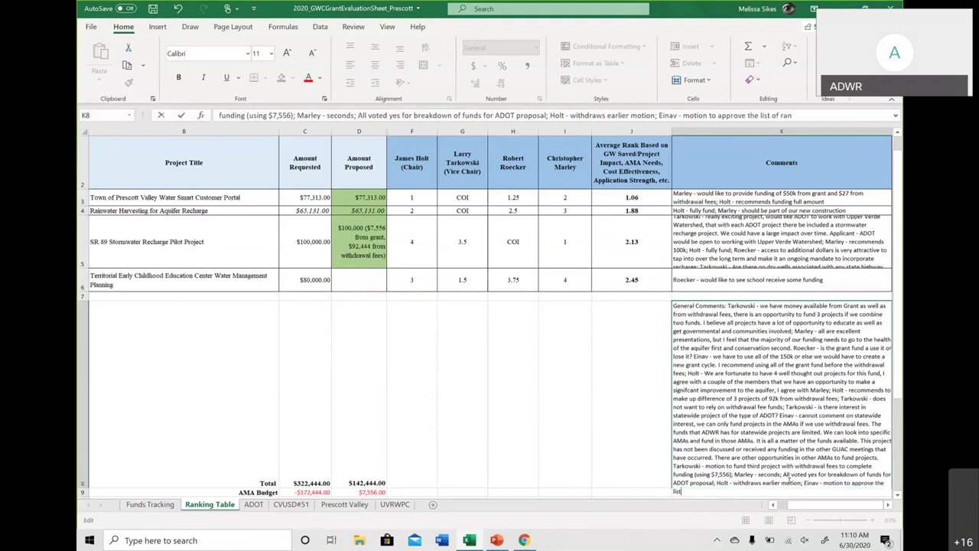
{"action": "type", "text": "ked projects as they are"}
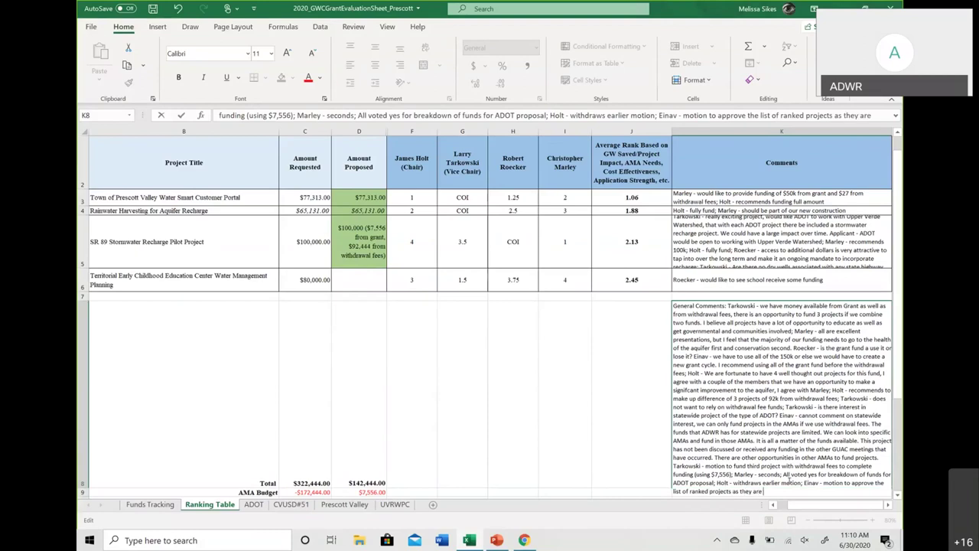
{"action": "key", "text": "BackSpace"}
{"action": "key", "text": "BackSpace"}
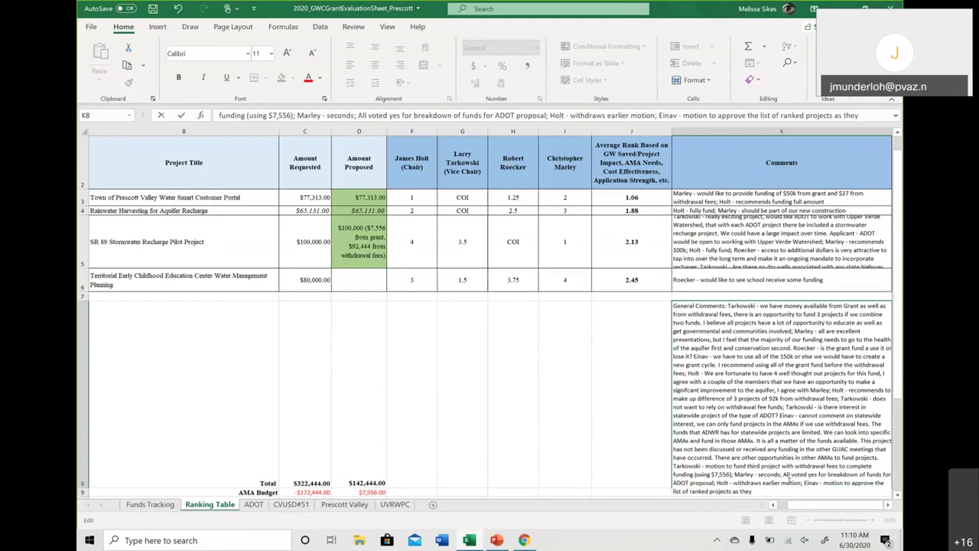
{"action": "type", "text": "stand to"}
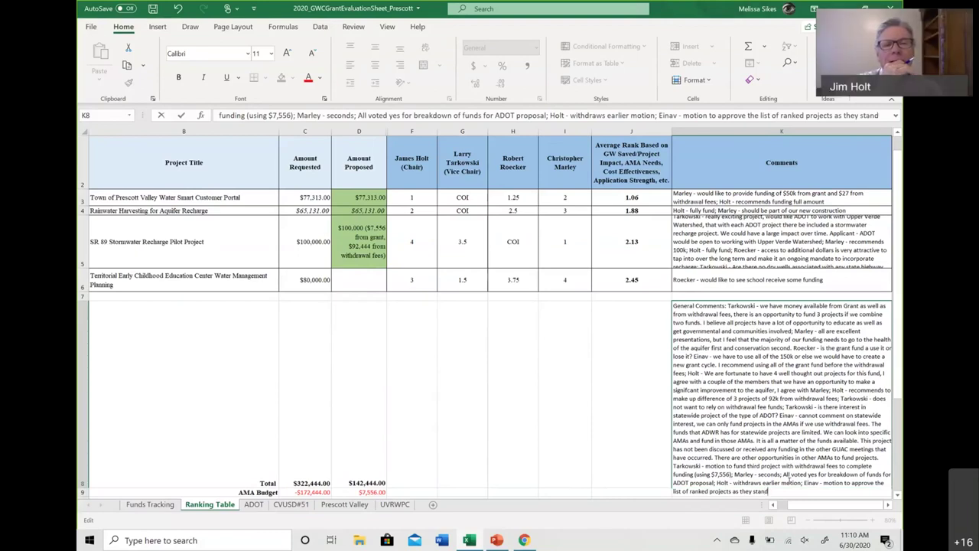
{"action": "type", "text": " account f"}
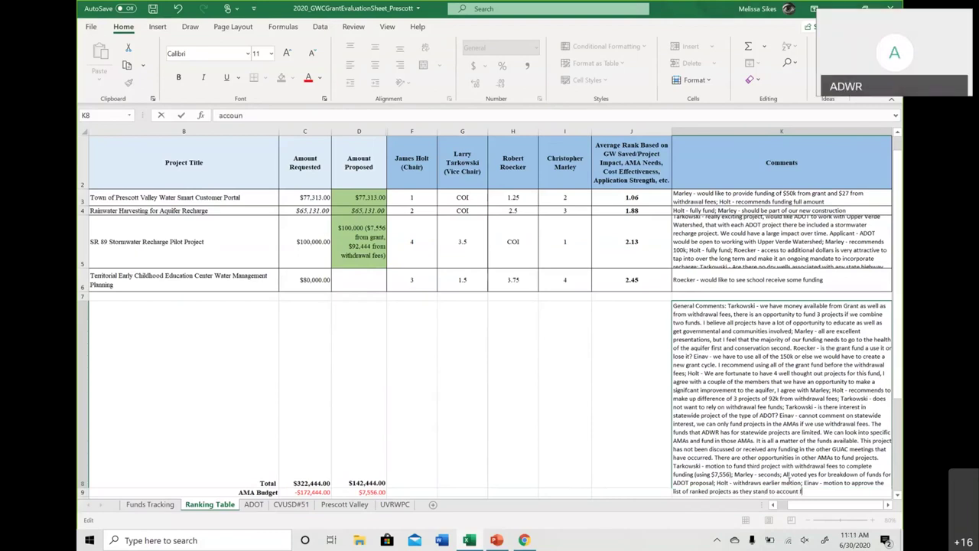
{"action": "type", "text": "or the COI of two members"}
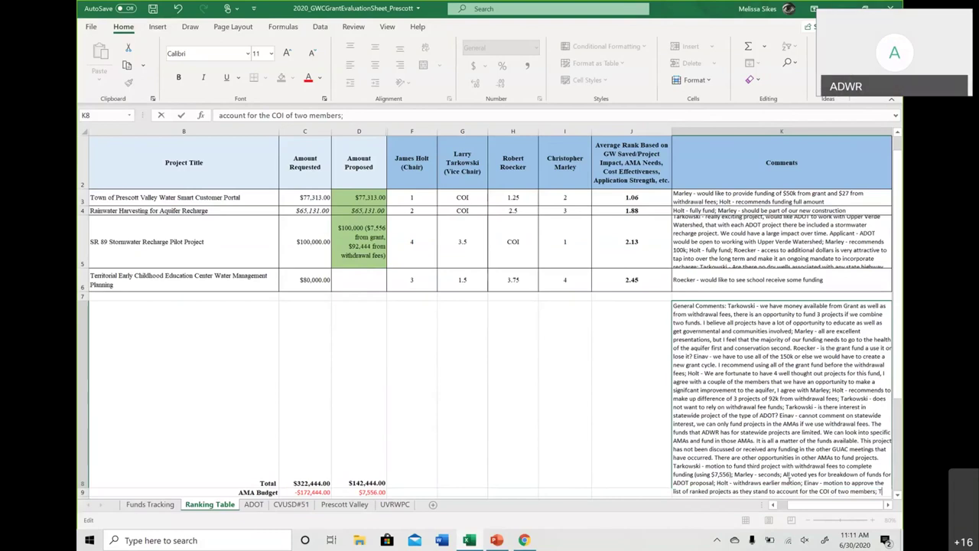
Step: Add to the end of the general comments in K8 that the vice chair "seconds" the ranking motion
{"action": "type", "text": "; Tarkwo"}
{"action": "key", "text": "BackSpace"}
{"action": "key", "text": "BackSpace"}
{"action": "type", "text": "owsk"}
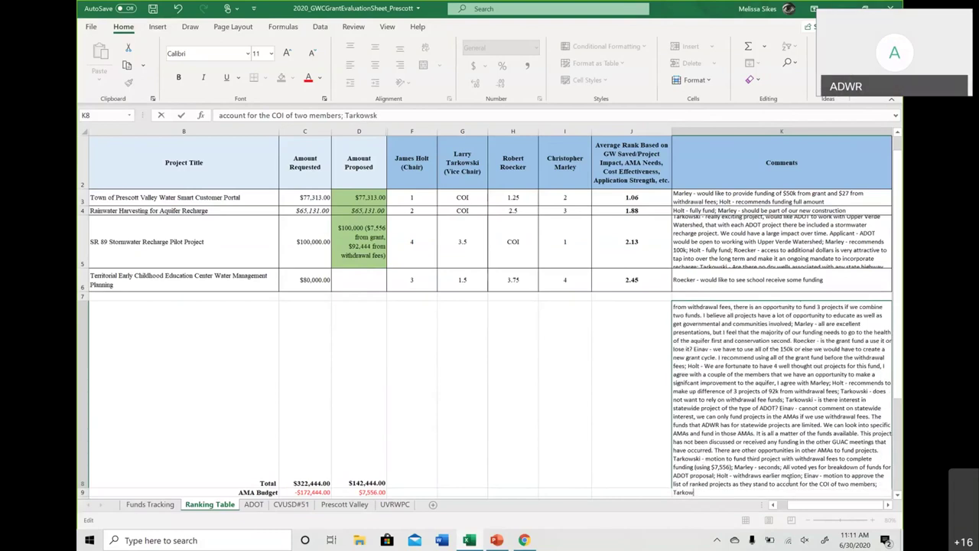
{"action": "type", "text": "i - seconds"}
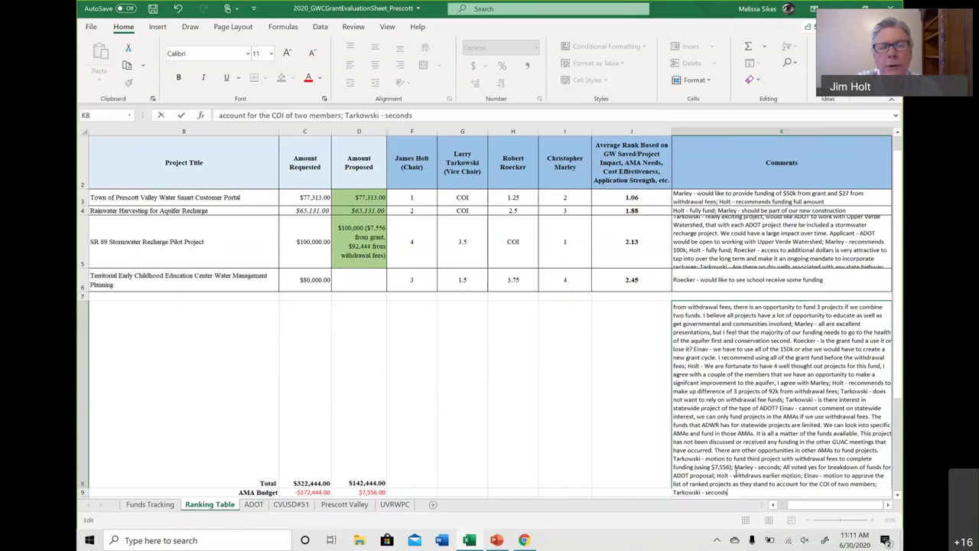
Step: Reword the ranking motion note in K8 so that the staff member "proposes to" the chair "to motion to approve" the list
{"action": "left_click", "coordinate": [824, 475]}
{"action": "type", "text": "proposes a"}
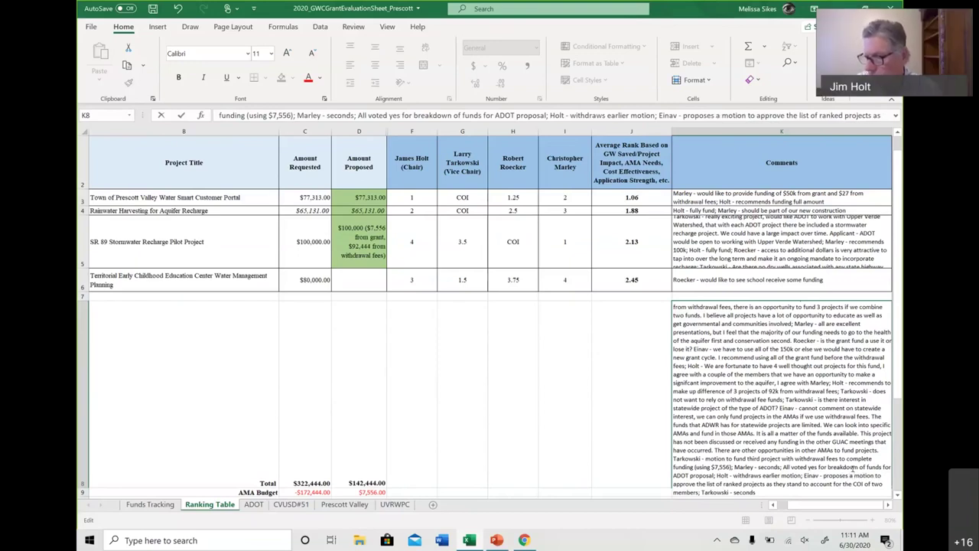
{"action": "key", "text": "BackSpace"}
{"action": "key", "text": "BackSpace"}
{"action": "type", "text": "to H"}
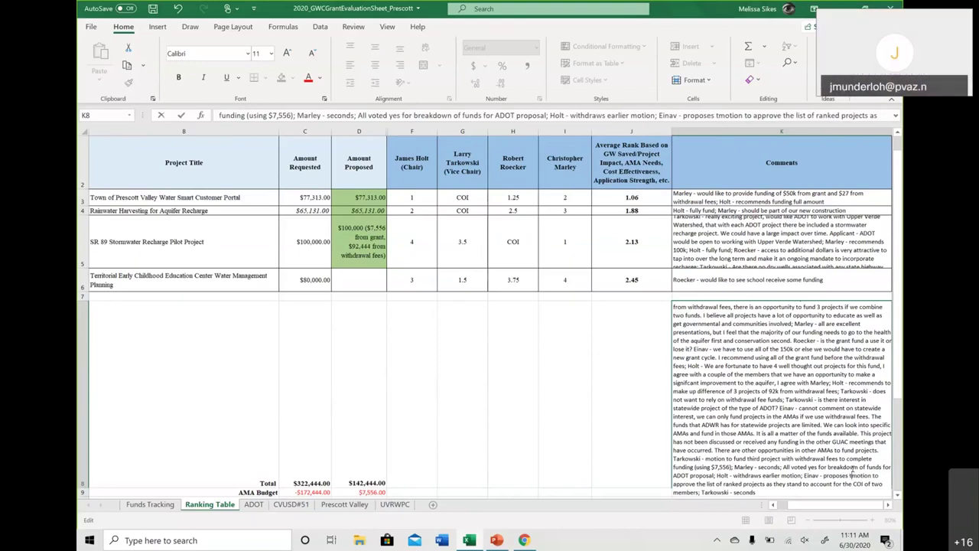
{"action": "type", "text": "olt to"}
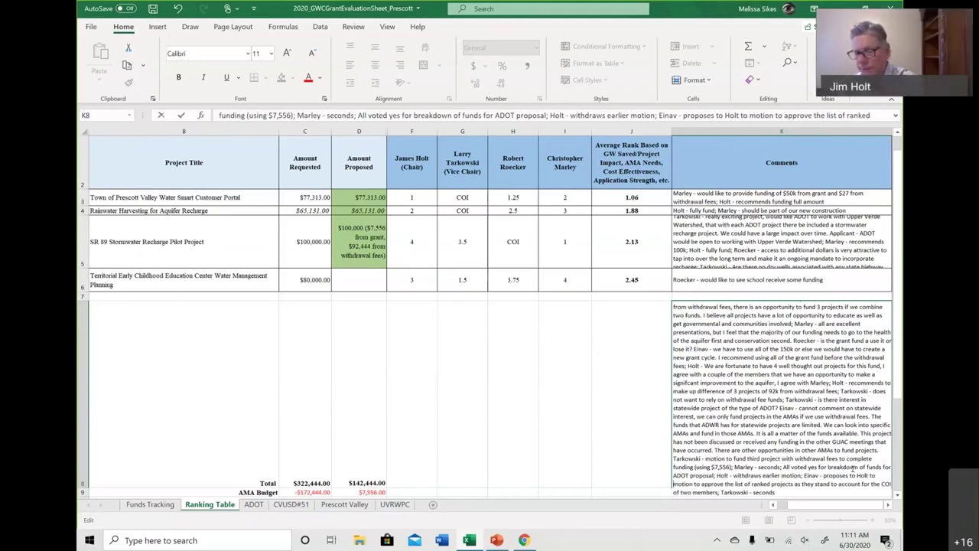
Step: Finish the general comments in K8 with "All voted in agreement with current ranking" and save the workbook
{"action": "left_click", "coordinate": [796, 490]}
{"action": "type", "text": "; A"}
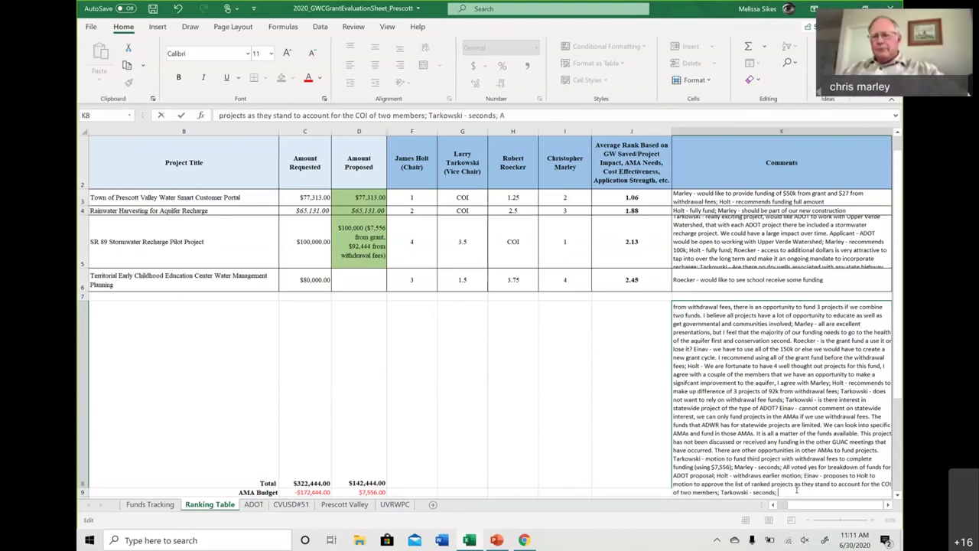
{"action": "type", "text": "ll voted in agreement with current ranking"}
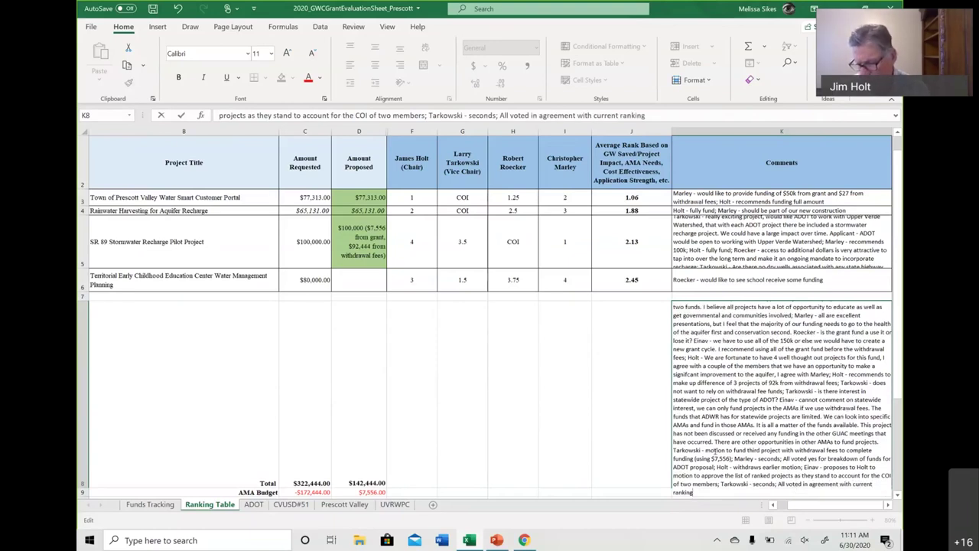
{"action": "left_click", "coordinate": [544, 387]}
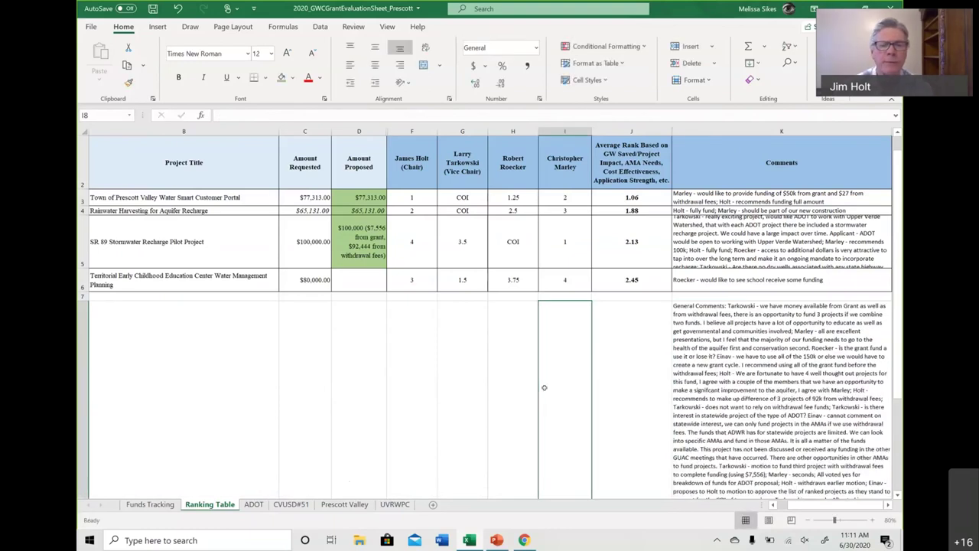
{"action": "key", "text": "ctrl+s"}
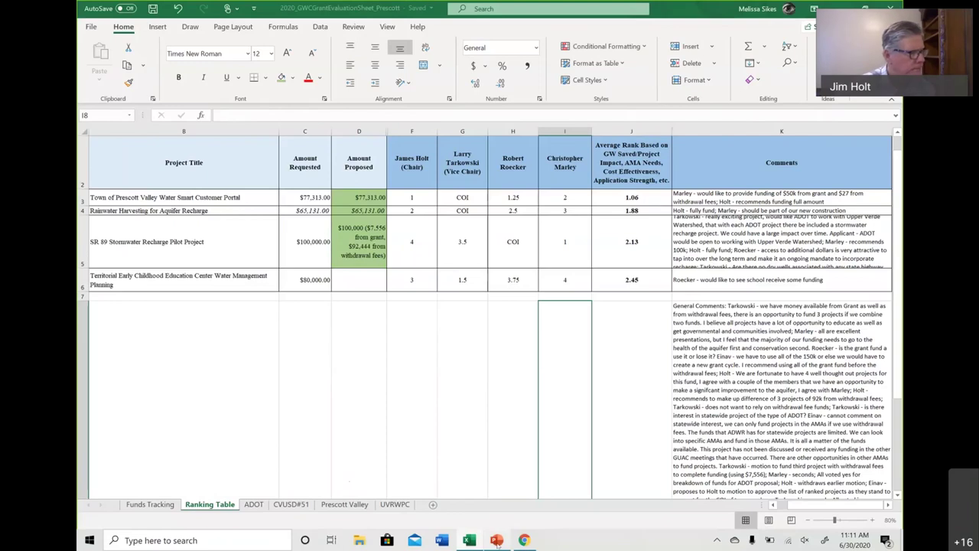
Step: Switch to the PowerPoint presentation, start the slide show from the "Call to the Council" agenda slide, and advance to "Call to the Public"
{"action": "left_click", "coordinate": [497, 540]}
{"action": "key", "text": "Down"}
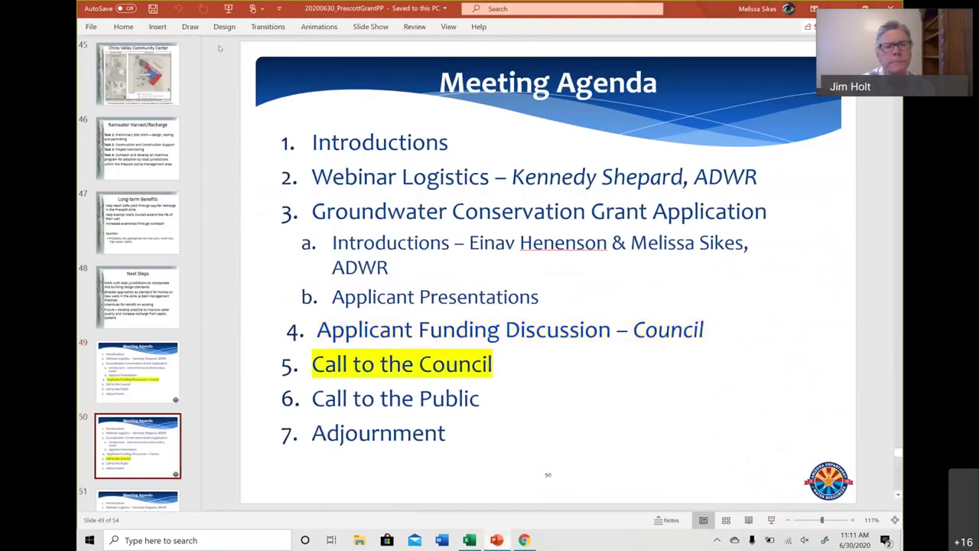
{"action": "left_click", "coordinate": [368, 28]}
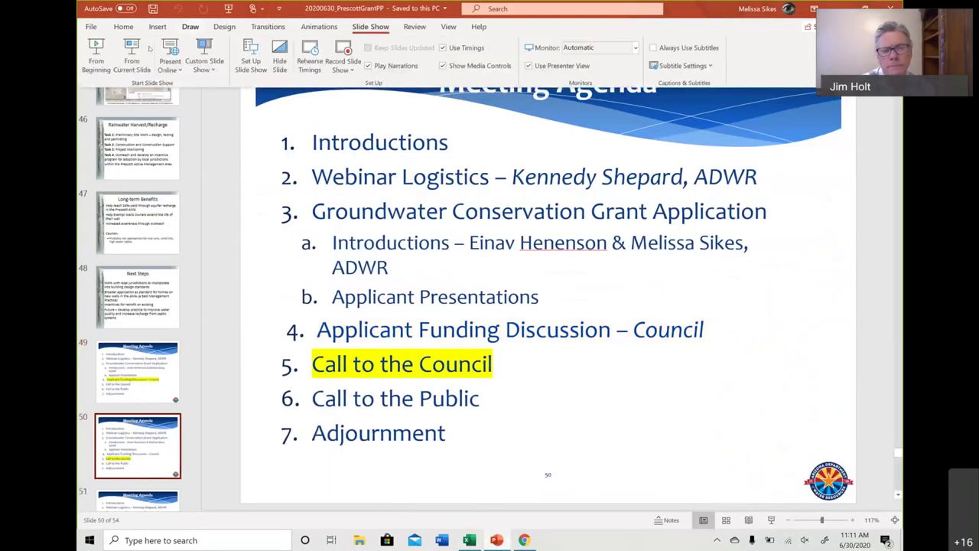
{"action": "left_click", "coordinate": [138, 55]}
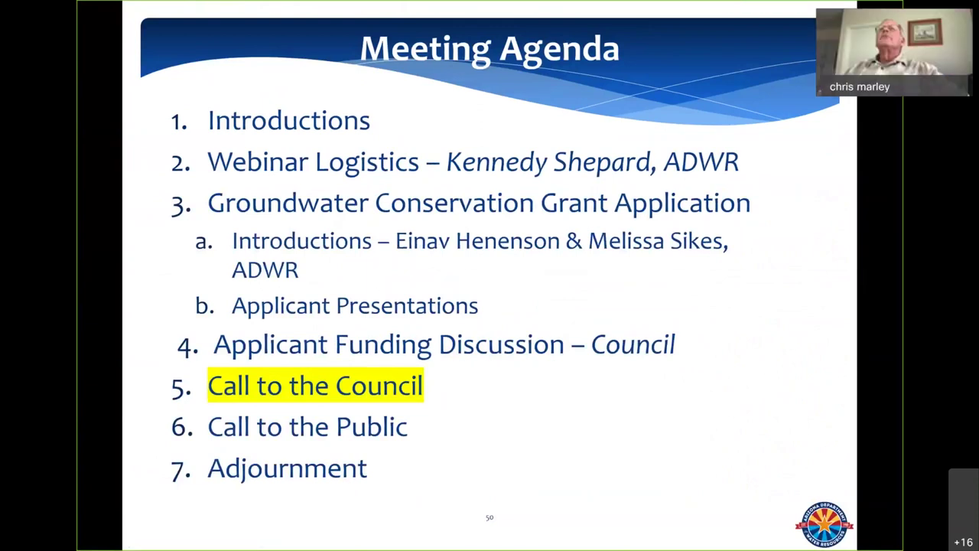
{"action": "key", "text": "Right"}
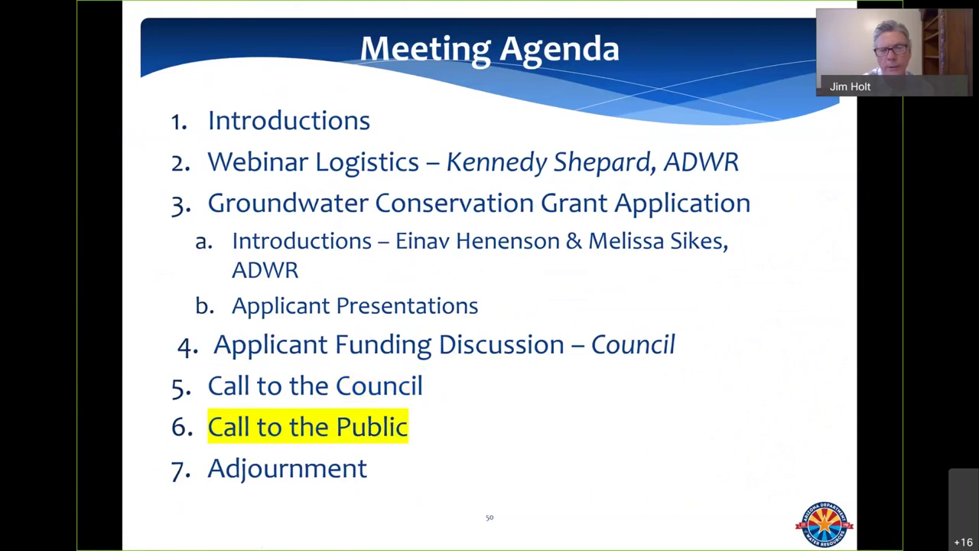
{"action": "key", "text": "Right"}
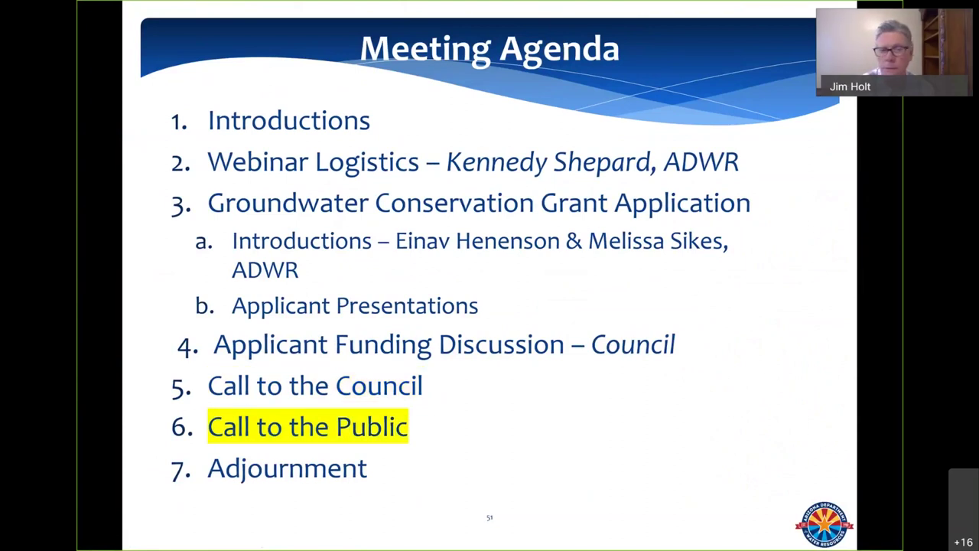